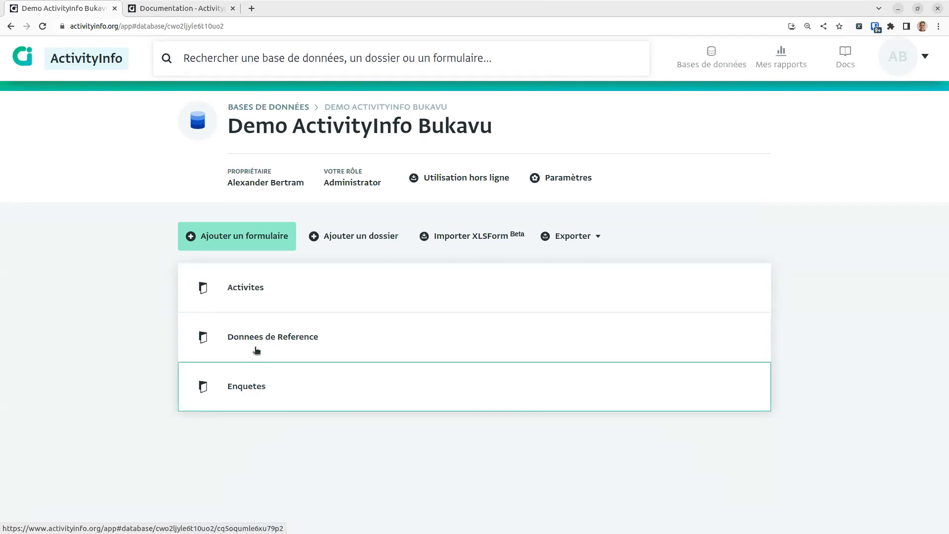
Step: Open the Villages form in Donnees de Reference and review the Madaka, Ibanda and Bunyakiri records
{"action": "left_click", "coordinate": [276, 347]}
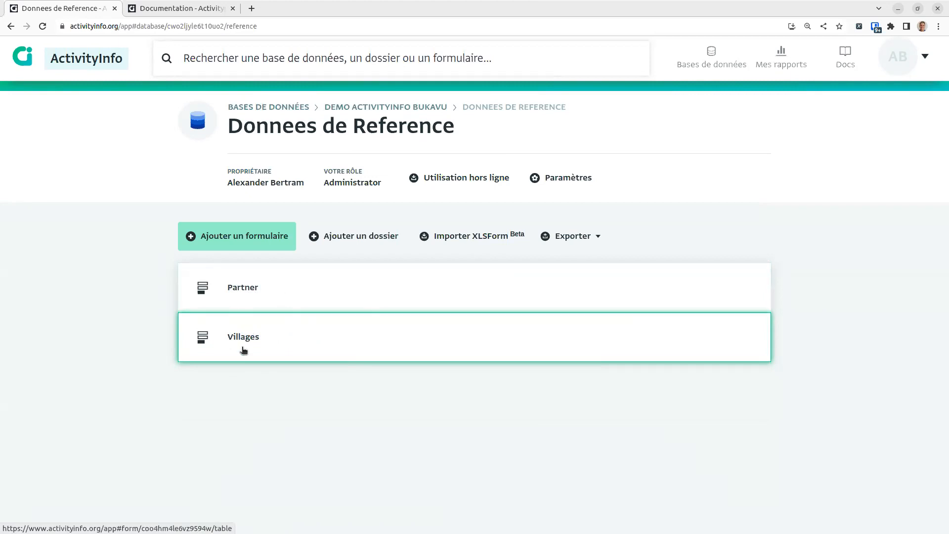
{"action": "left_click", "coordinate": [282, 350]}
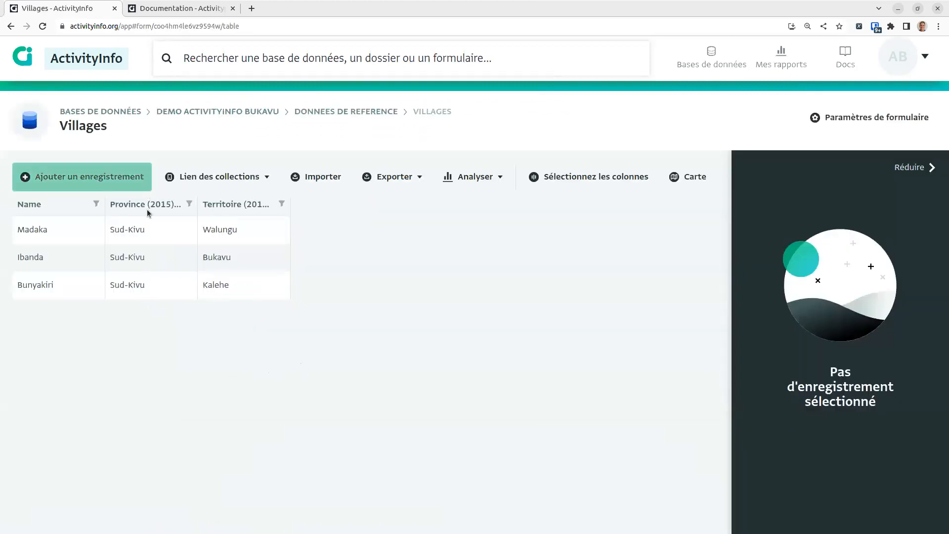
{"action": "left_click", "coordinate": [89, 242]}
{"action": "left_click", "coordinate": [49, 258]}
{"action": "left_click", "coordinate": [63, 288]}
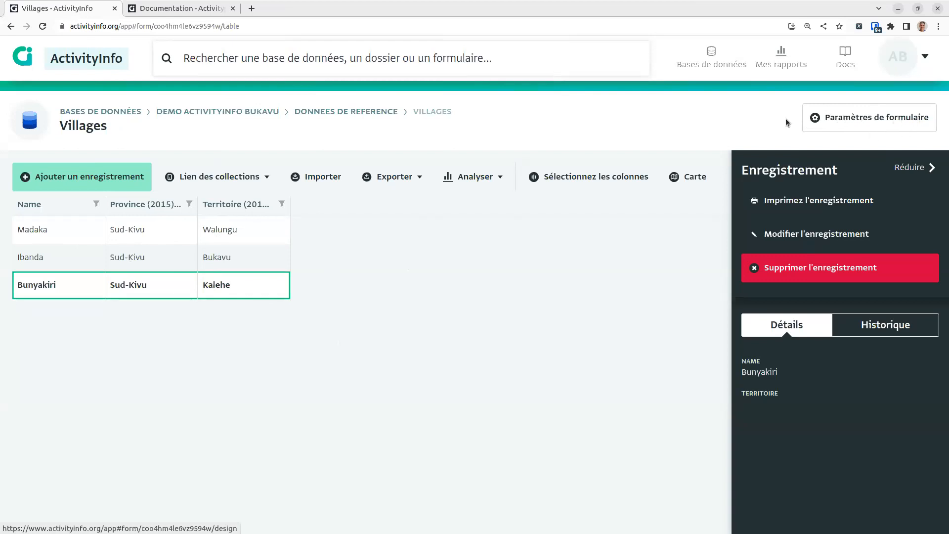
Step: Rename the Villages form's Name field to Nom
{"action": "left_click", "coordinate": [864, 117]}
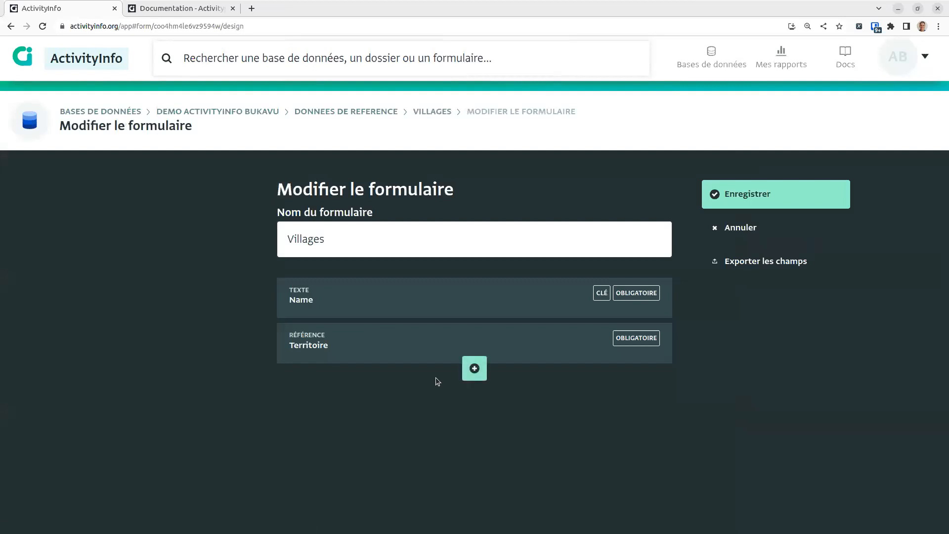
{"action": "left_click", "coordinate": [319, 315]}
{"action": "double_click", "coordinate": [324, 317]}
{"action": "type", "text": "Nom"}
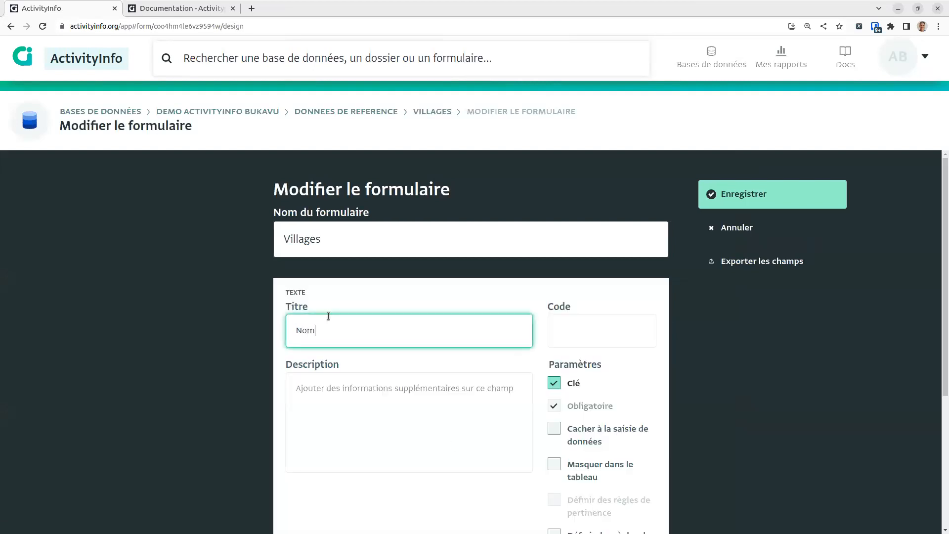
{"action": "scroll", "coordinate": [659, 503], "scroll_direction": "down", "scroll_amount": 4}
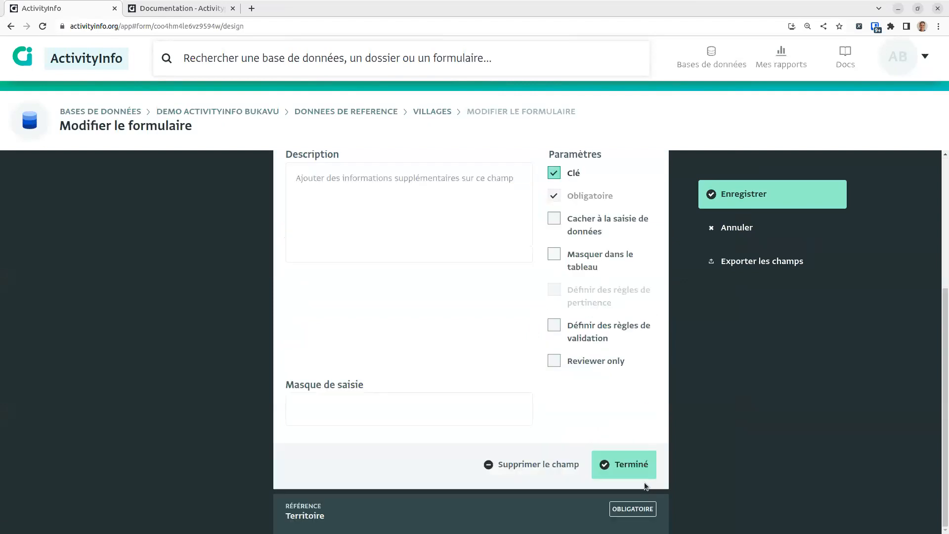
{"action": "left_click", "coordinate": [624, 465]}
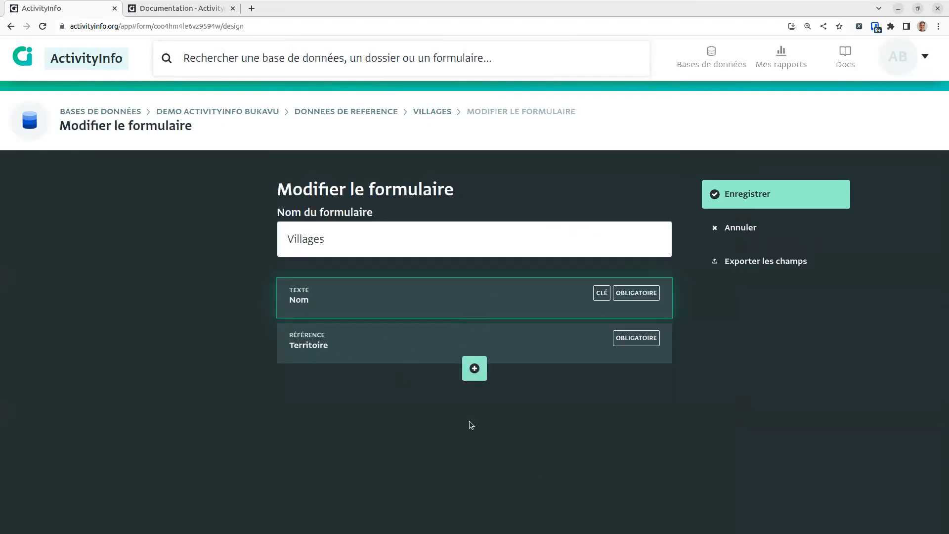
Step: Add a reference field below Territoire pointing to the DRC Zone de Sante (2015) form
{"action": "left_click", "coordinate": [474, 375]}
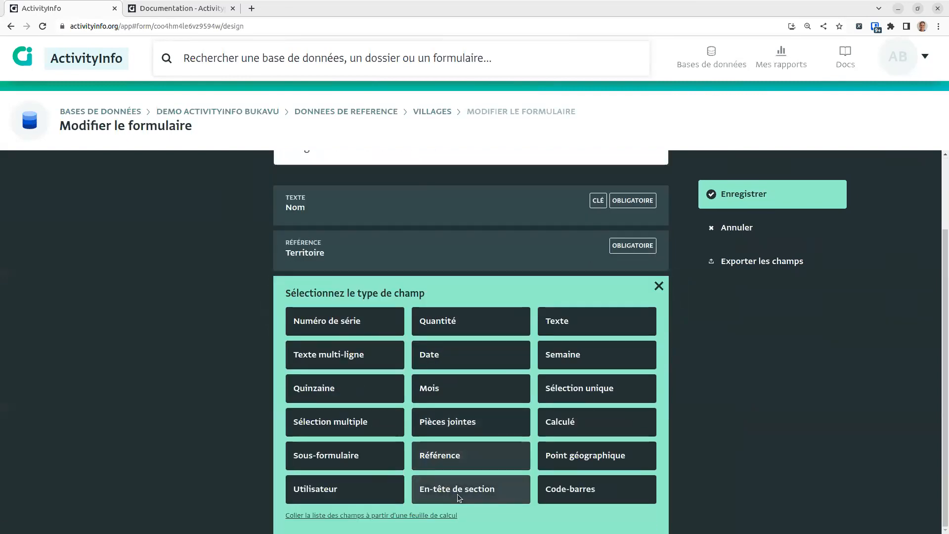
{"action": "left_click", "coordinate": [447, 459]}
{"action": "left_click", "coordinate": [372, 412]}
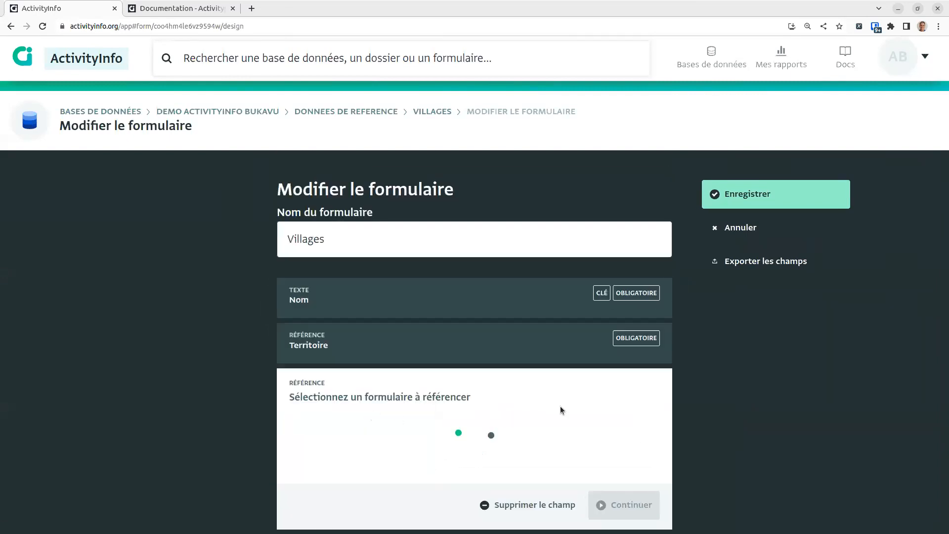
{"action": "scroll", "coordinate": [568, 426], "scroll_direction": "down", "scroll_amount": 3}
{"action": "scroll", "coordinate": [562, 450], "scroll_direction": "down", "scroll_amount": 3}
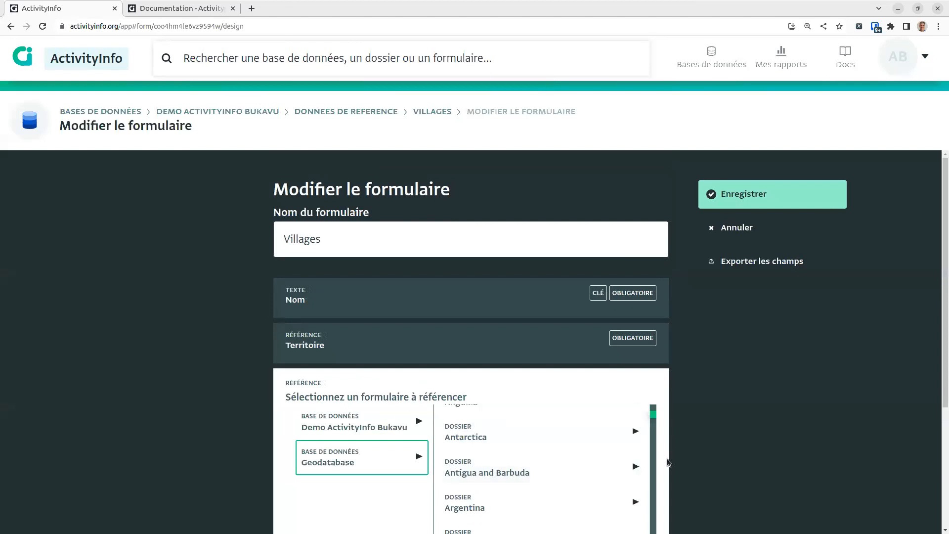
{"action": "scroll", "coordinate": [669, 461], "scroll_direction": "down", "scroll_amount": 2}
{"action": "scroll", "coordinate": [578, 425], "scroll_direction": "down", "scroll_amount": 2}
{"action": "scroll", "coordinate": [774, 423], "scroll_direction": "down", "scroll_amount": 1}
{"action": "scroll", "coordinate": [583, 396], "scroll_direction": "down", "scroll_amount": 3}
{"action": "scroll", "coordinate": [567, 402], "scroll_direction": "down", "scroll_amount": 2}
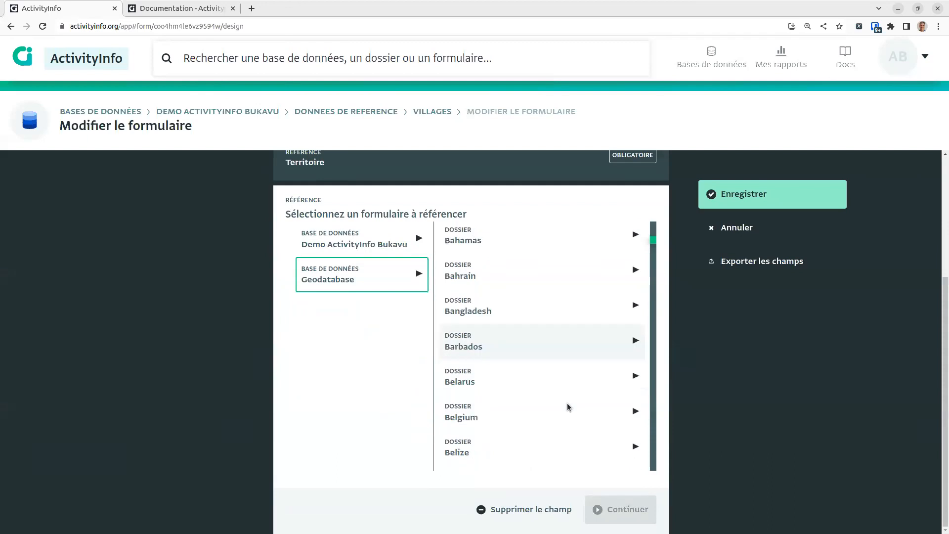
{"action": "scroll", "coordinate": [565, 405], "scroll_direction": "up", "scroll_amount": 3}
{"action": "scroll", "coordinate": [524, 363], "scroll_direction": "down", "scroll_amount": 4}
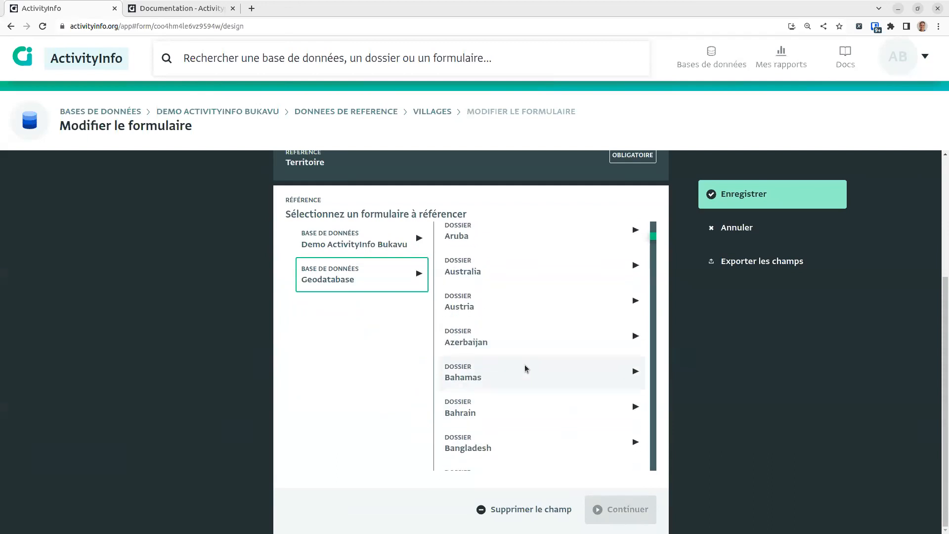
{"action": "key", "text": "ctrl+f"}
{"action": "type", "text": "congo"}
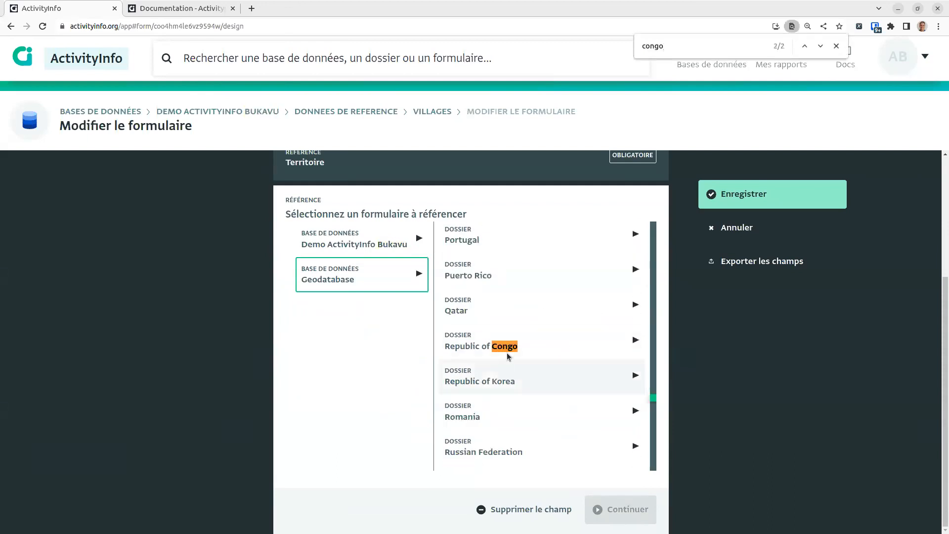
{"action": "key", "text": "Return"}
{"action": "left_click", "coordinate": [509, 355]}
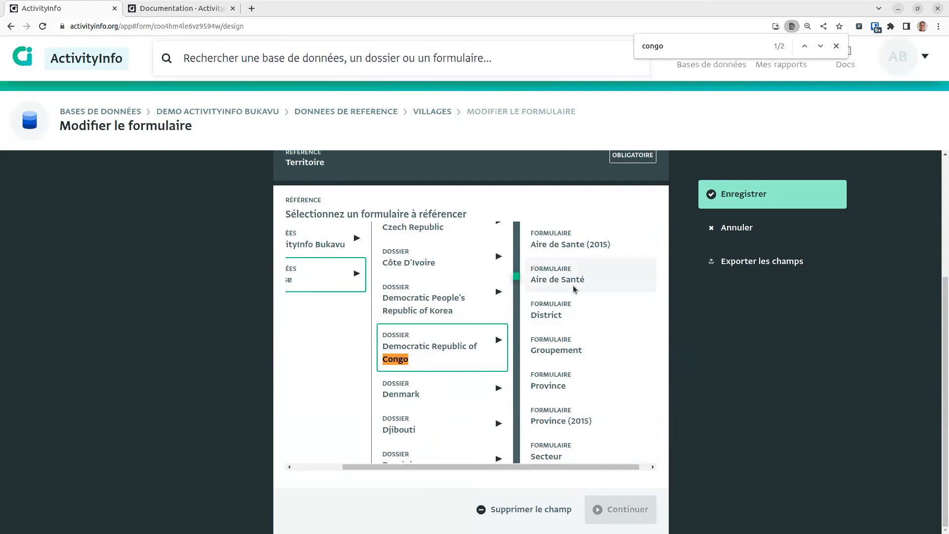
{"action": "scroll", "coordinate": [615, 398], "scroll_direction": "down", "scroll_amount": 3}
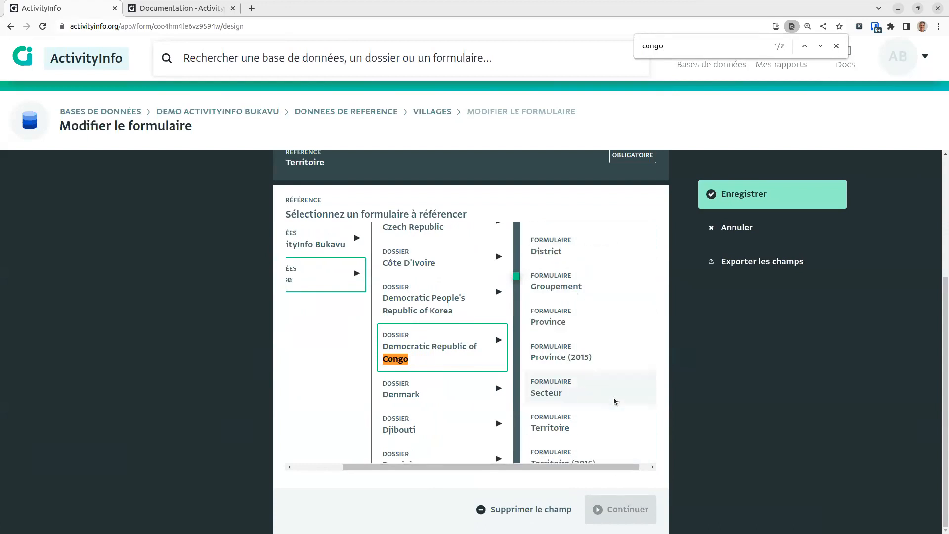
{"action": "left_click", "coordinate": [621, 451]}
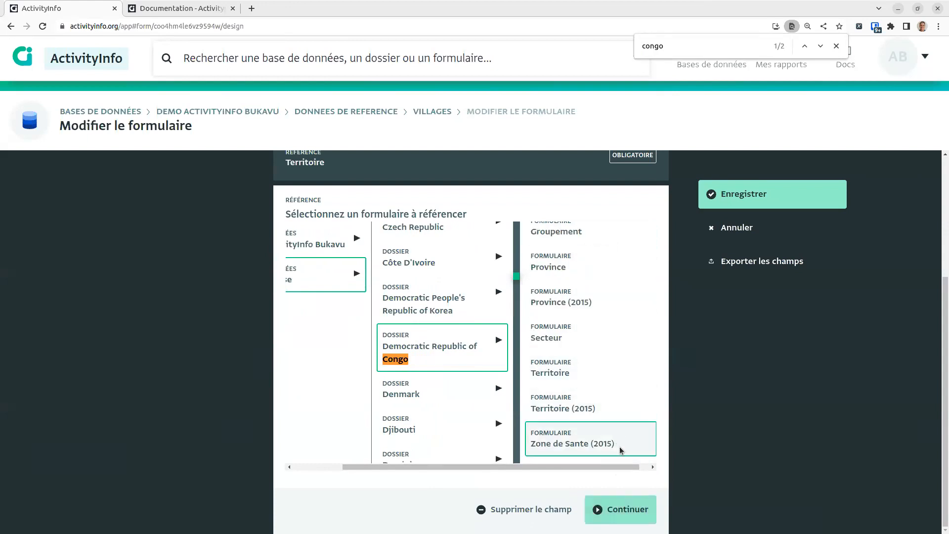
{"action": "left_click", "coordinate": [623, 509]}
Step: Retitle the field Zone de Sante, make it required, and save the Villages form
{"action": "left_click_drag", "start_coordinate": [354, 238], "coordinate": [450, 244]}
{"action": "key", "text": "BackSpace"}
{"action": "scroll", "coordinate": [569, 319], "scroll_direction": "down", "scroll_amount": 2}
{"action": "scroll", "coordinate": [583, 326], "scroll_direction": "up", "scroll_amount": 2}
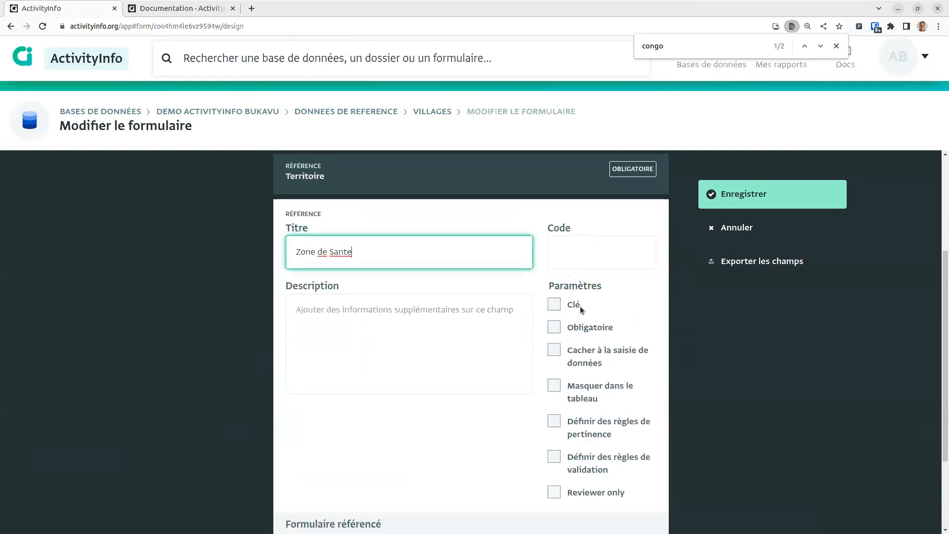
{"action": "left_click", "coordinate": [586, 332]}
{"action": "scroll", "coordinate": [588, 334], "scroll_direction": "down", "scroll_amount": 3}
{"action": "left_click", "coordinate": [620, 512]}
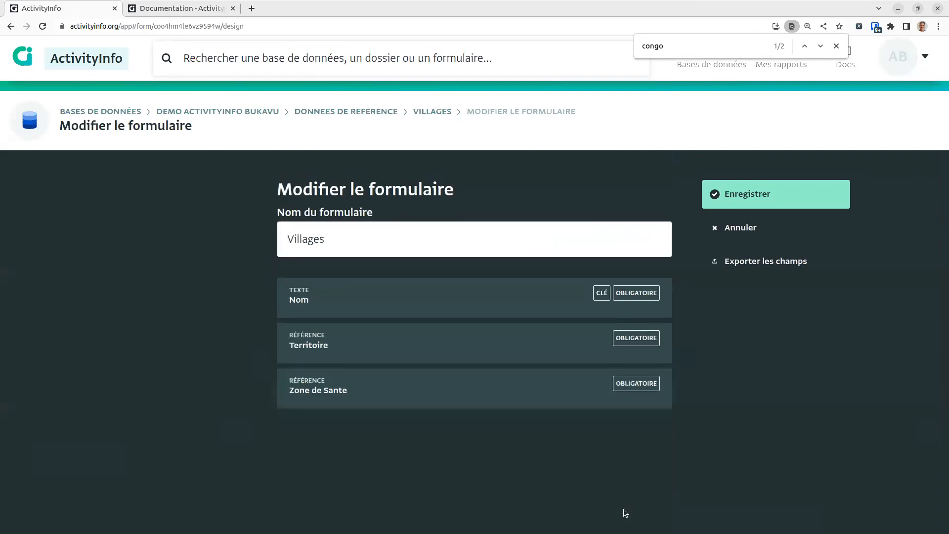
{"action": "left_click", "coordinate": [722, 202]}
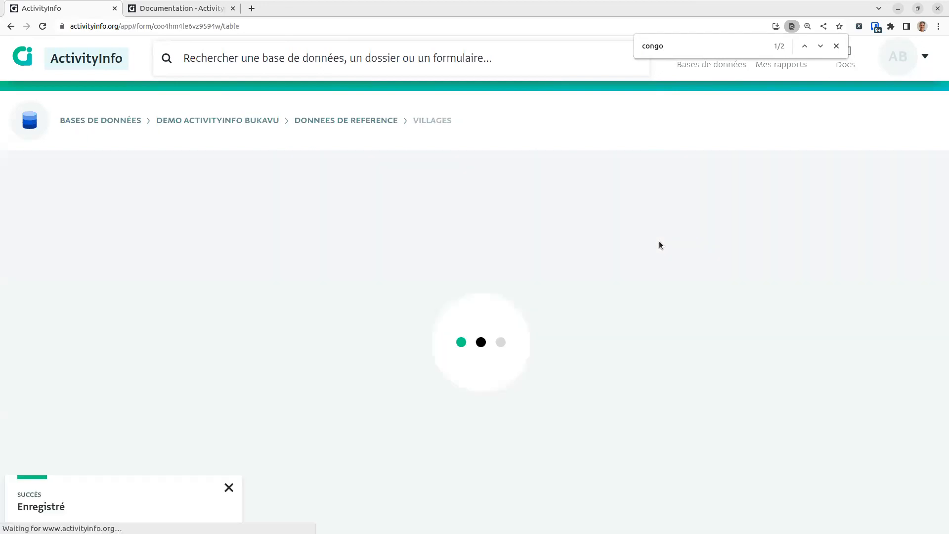
Step: Set Madaka's province to Sud-Kivu and health zone to Zs Walungu, and save
{"action": "left_click", "coordinate": [346, 237]}
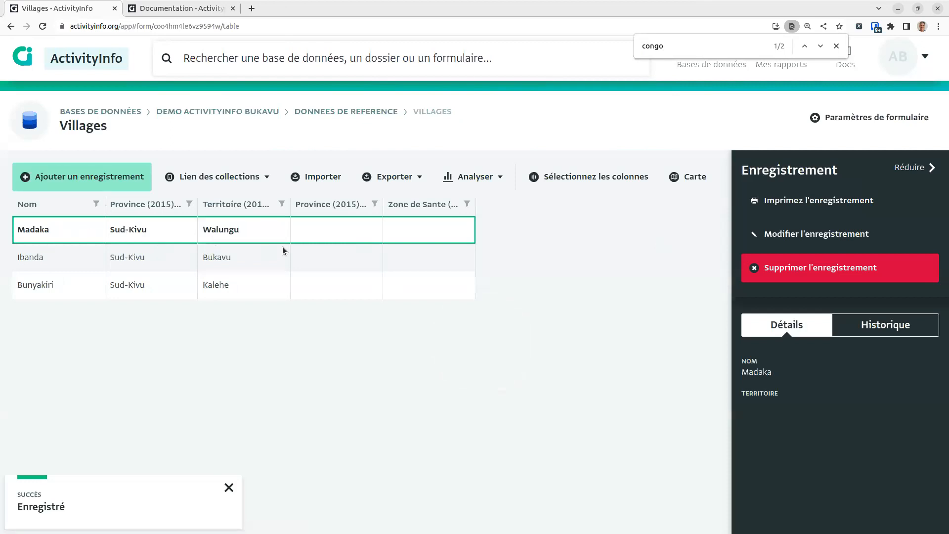
{"action": "left_click", "coordinate": [791, 235]}
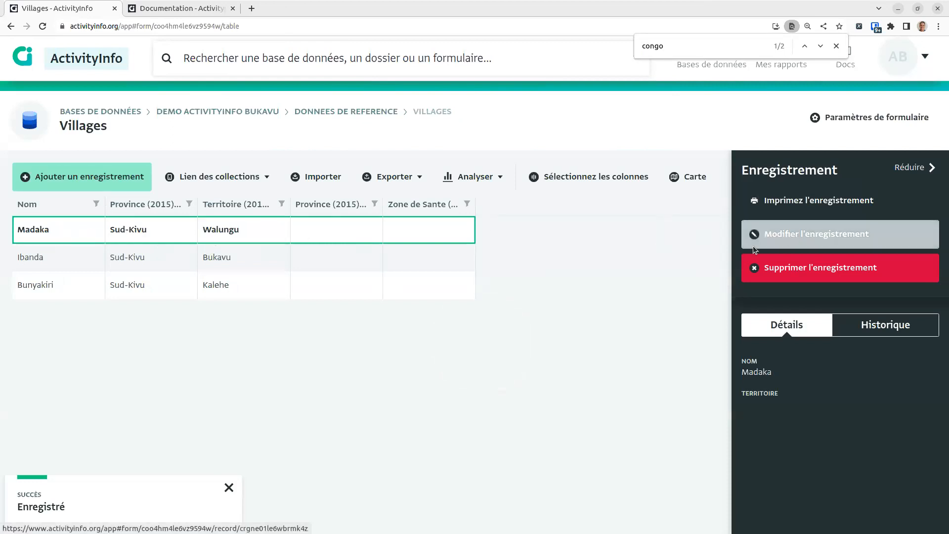
{"action": "scroll", "coordinate": [384, 321], "scroll_direction": "down", "scroll_amount": 1}
{"action": "scroll", "coordinate": [477, 447], "scroll_direction": "down", "scroll_amount": 1}
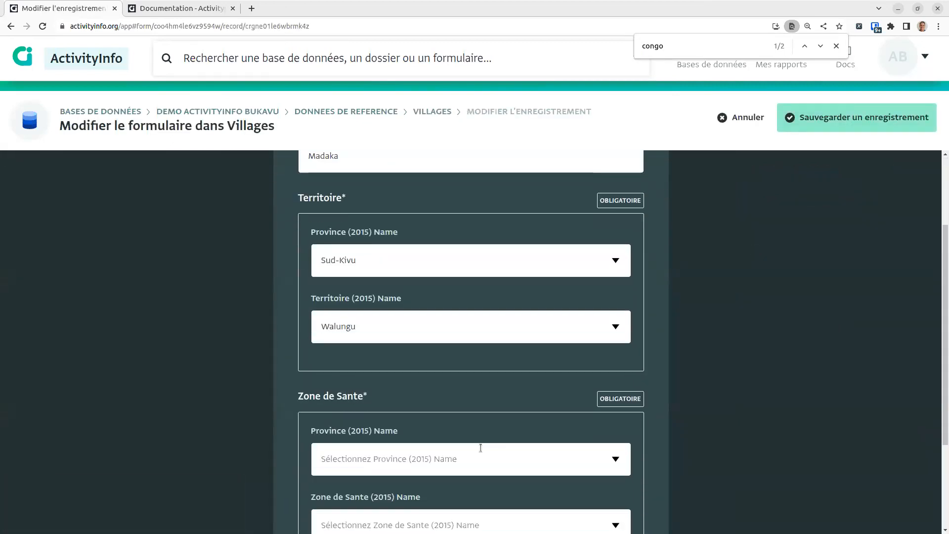
{"action": "left_click", "coordinate": [473, 464]}
{"action": "type", "text": "sud"}
{"action": "key", "text": "Return"}
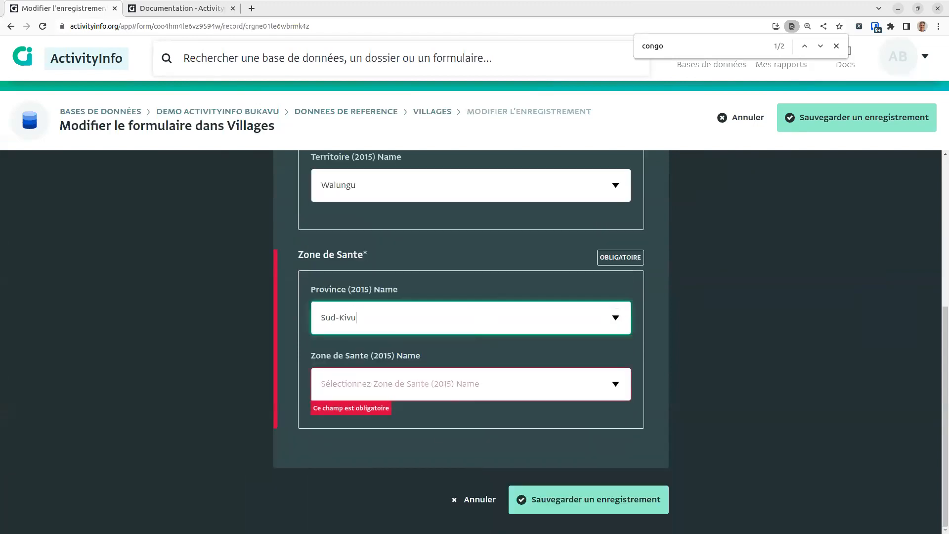
{"action": "left_click", "coordinate": [422, 397]}
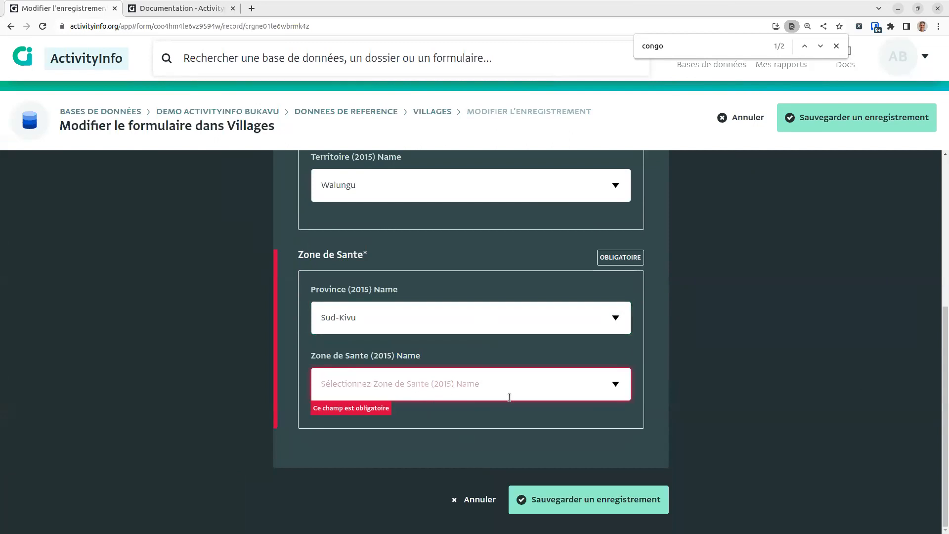
{"action": "type", "text": "walu"}
{"action": "key", "text": "Return"}
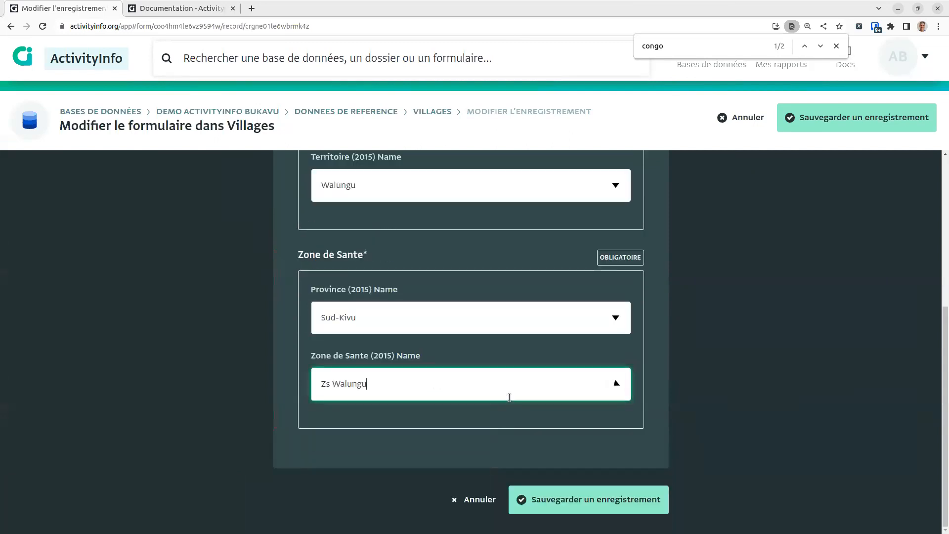
{"action": "left_click", "coordinate": [556, 504]}
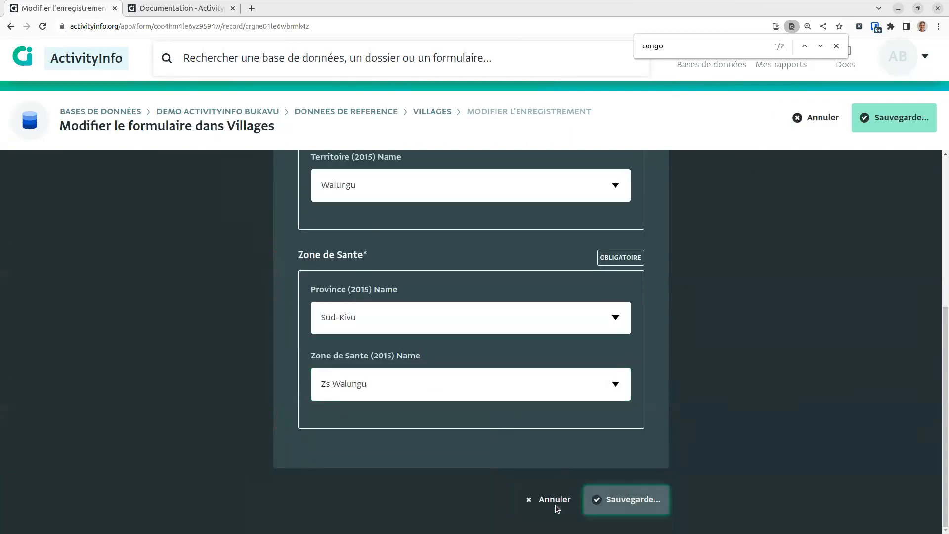
Step: Set Ibanda's province to Sud-Kivu and health zone to Zs Kabare, and save
{"action": "left_click", "coordinate": [324, 262]}
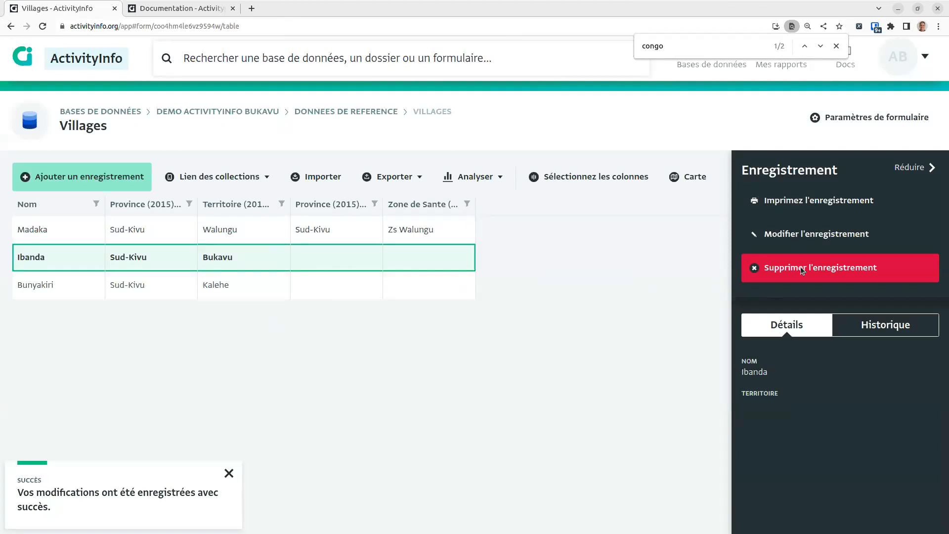
{"action": "left_click", "coordinate": [801, 237]}
{"action": "scroll", "coordinate": [708, 464], "scroll_direction": "down", "scroll_amount": 4}
{"action": "left_click", "coordinate": [458, 404]}
{"action": "type", "text": "buk"}
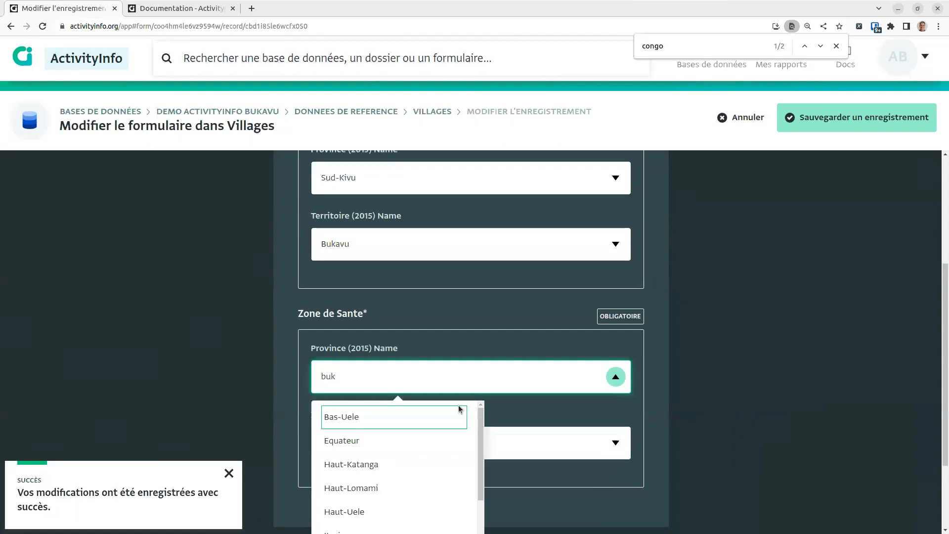
{"action": "key", "text": "BackSpace"}
{"action": "key", "text": "BackSpace"}
{"action": "key", "text": "BackSpace"}
{"action": "type", "text": "su"}
{"action": "key", "text": "Return"}
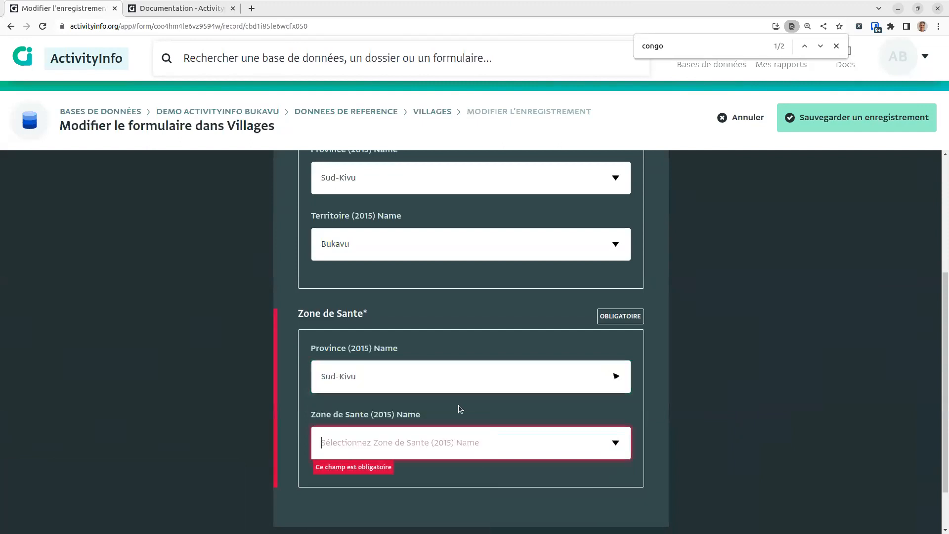
{"action": "key", "text": "Tab"}
{"action": "type", "text": "bu"}
{"action": "key", "text": "BackSpace"}
{"action": "key", "text": "BackSpace"}
{"action": "type", "text": "vil"}
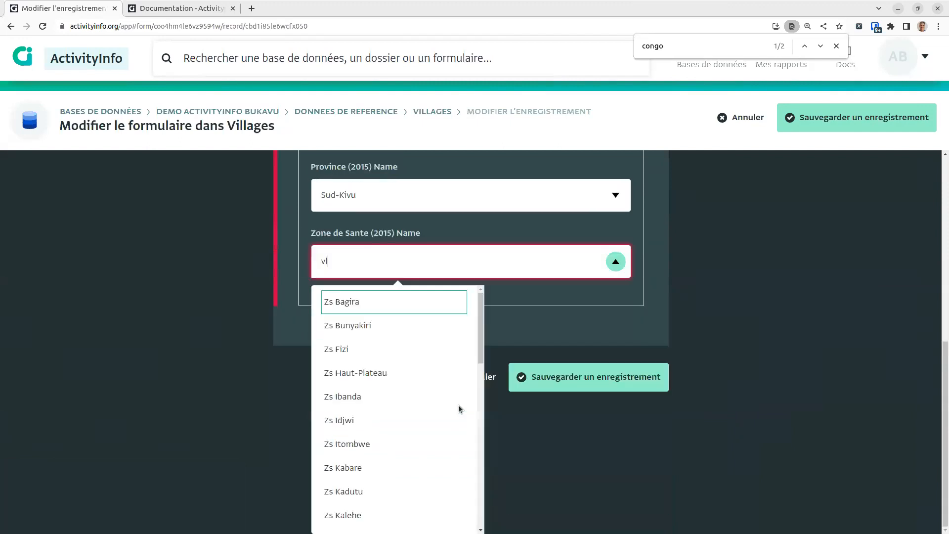
{"action": "key", "text": "BackSpace"}
{"action": "key", "text": "BackSpace"}
{"action": "key", "text": "BackSpace"}
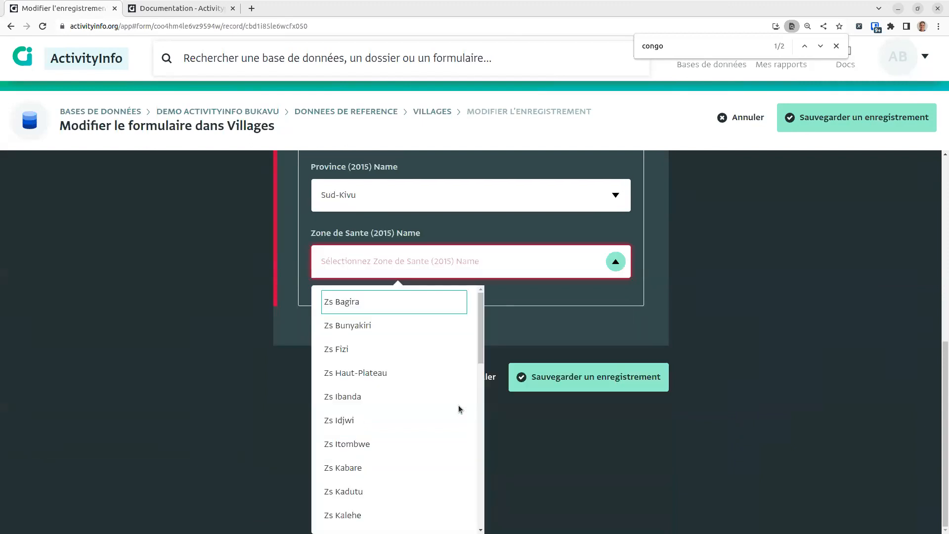
{"action": "left_click", "coordinate": [366, 468]}
{"action": "left_click", "coordinate": [541, 503]}
Step: Set Bunyakiri's province to Sud-Kivu and health zone to Zs Kalehe, and save
{"action": "left_click", "coordinate": [215, 287]}
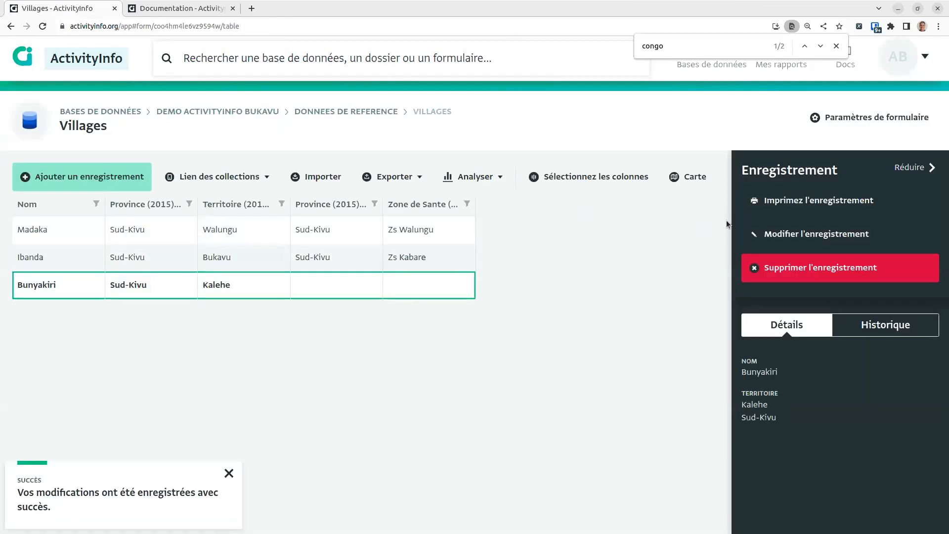
{"action": "left_click", "coordinate": [771, 233]}
{"action": "scroll", "coordinate": [492, 496], "scroll_direction": "down", "scroll_amount": 4}
{"action": "left_click", "coordinate": [414, 408]}
{"action": "type", "text": "Sud-Kivu"}
{"action": "key", "text": "Tab"}
{"action": "type", "text": "kal"}
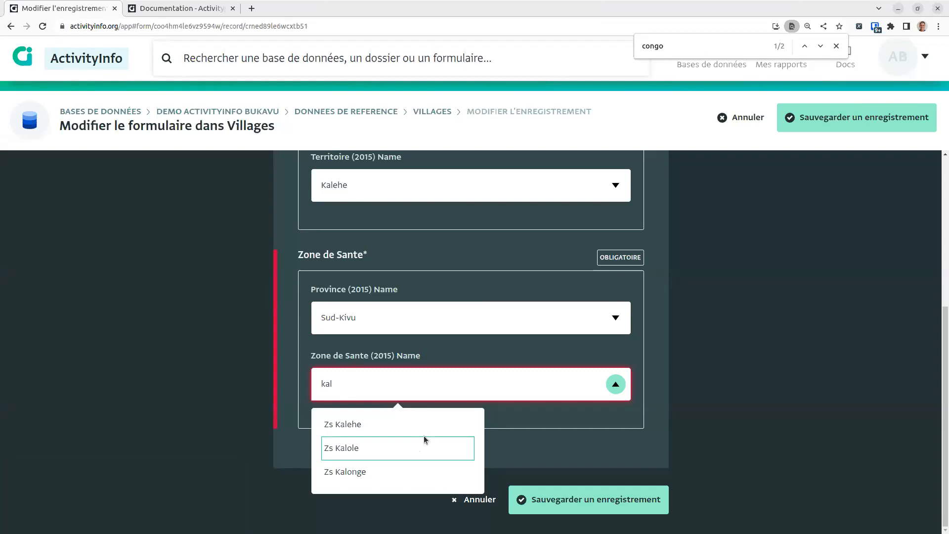
{"action": "left_click", "coordinate": [410, 431]}
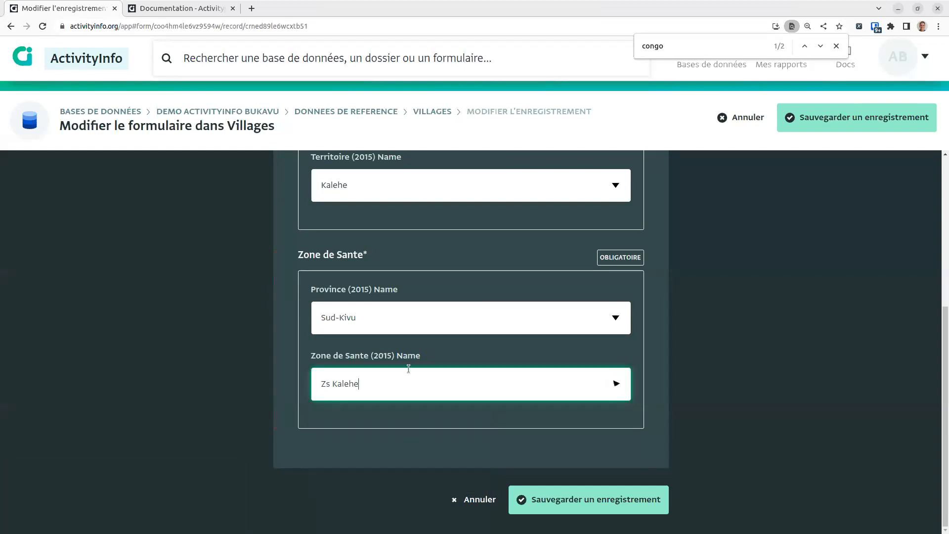
{"action": "left_click", "coordinate": [595, 506]}
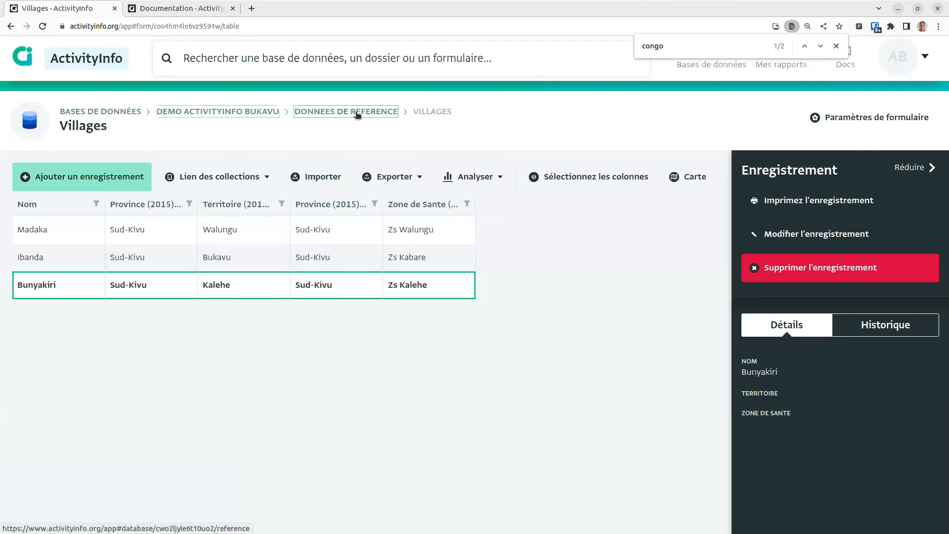
Step: Go up to Demo ActivityInfo Bukavu, open Activites > Construction point l'eau, and view record 464367
{"action": "left_click", "coordinate": [355, 112]}
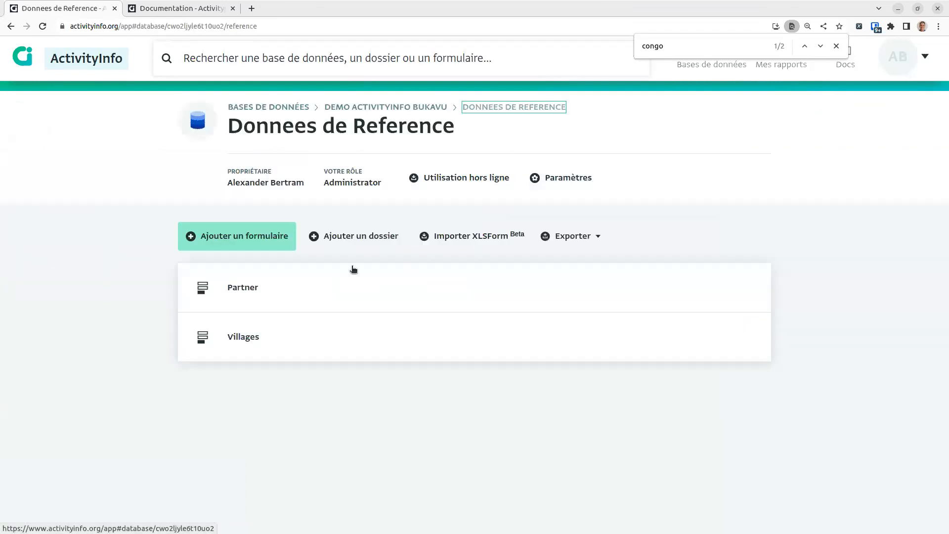
{"action": "left_click", "coordinate": [394, 106]}
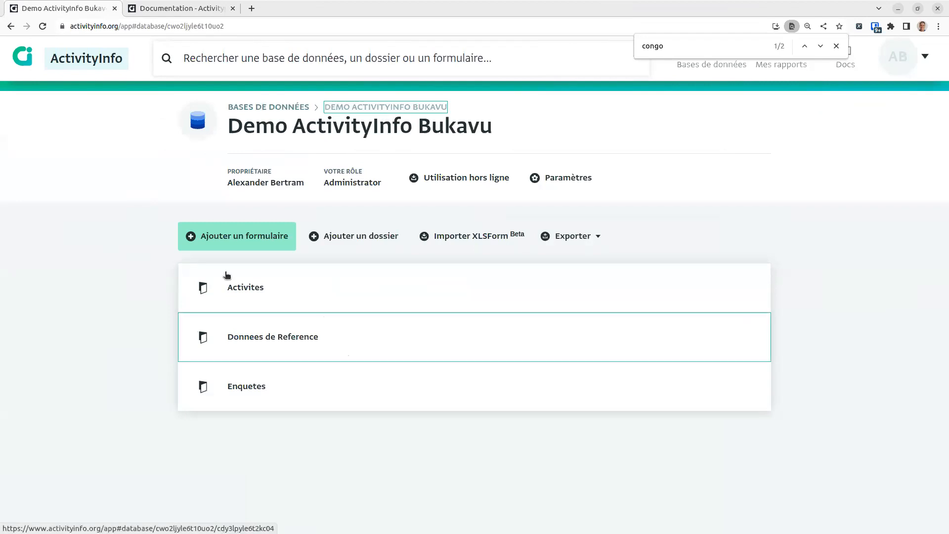
{"action": "left_click", "coordinate": [267, 305]}
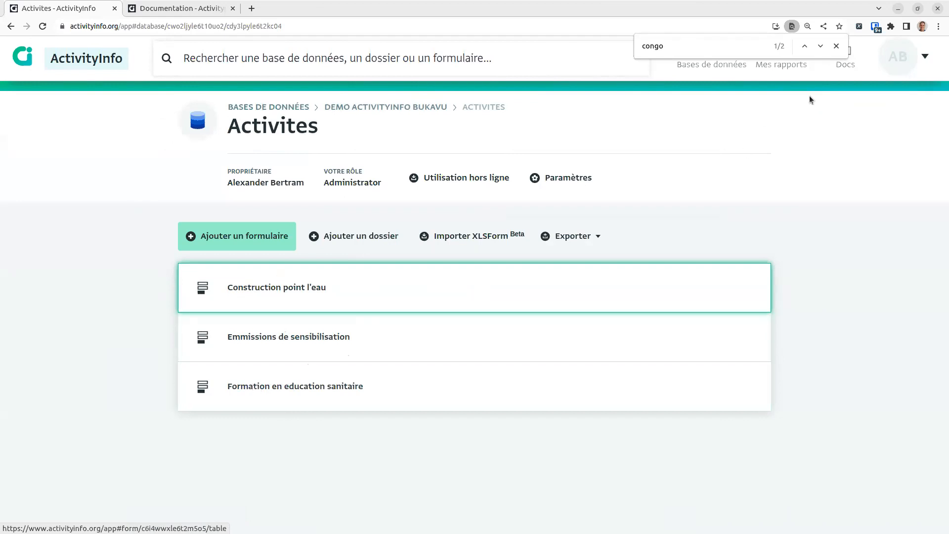
{"action": "left_click", "coordinate": [837, 46]}
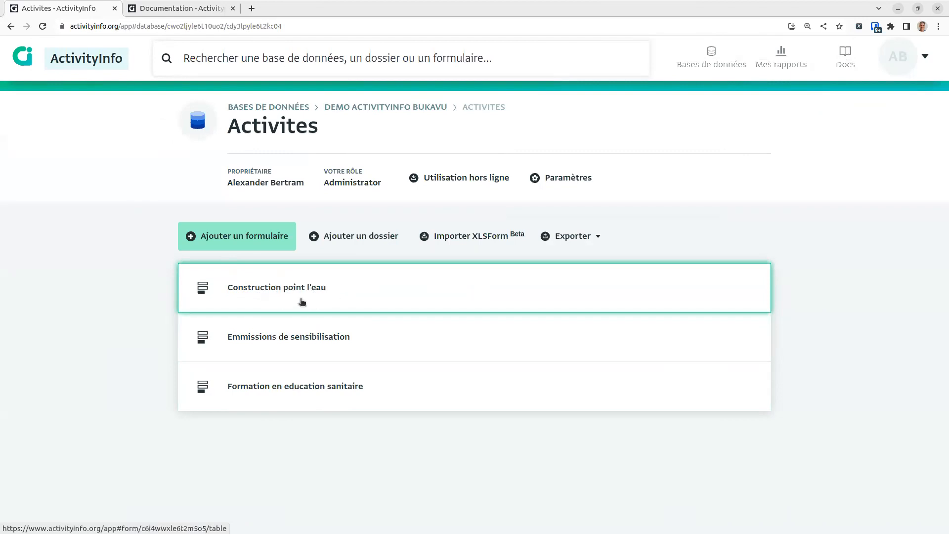
{"action": "left_click", "coordinate": [325, 303]}
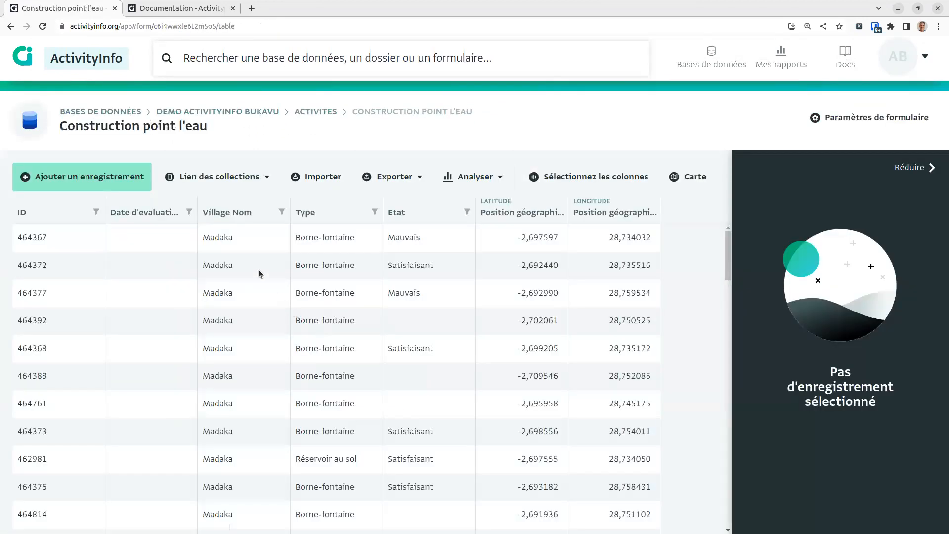
{"action": "left_click", "coordinate": [210, 242]}
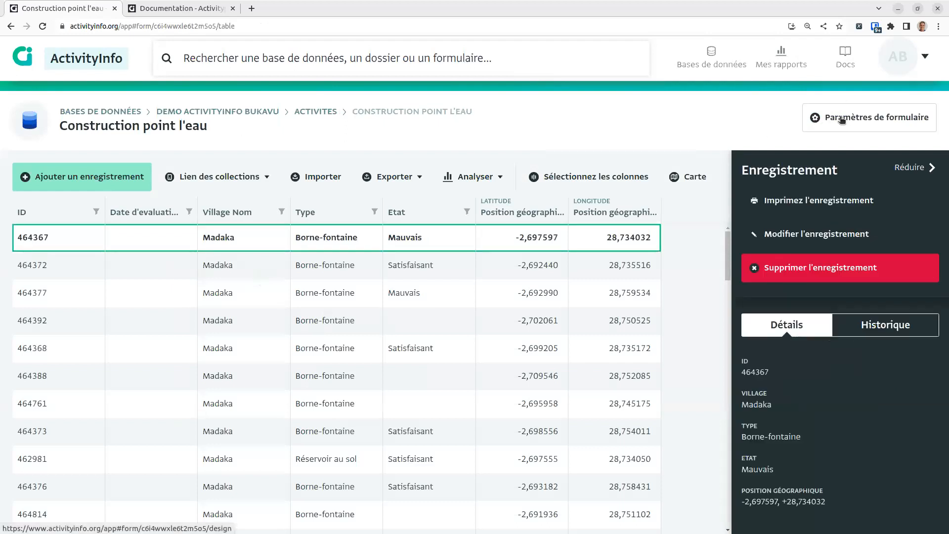
Step: Open the Construction point l'eau form designer and insert a new field after Etat
{"action": "left_click", "coordinate": [879, 120]}
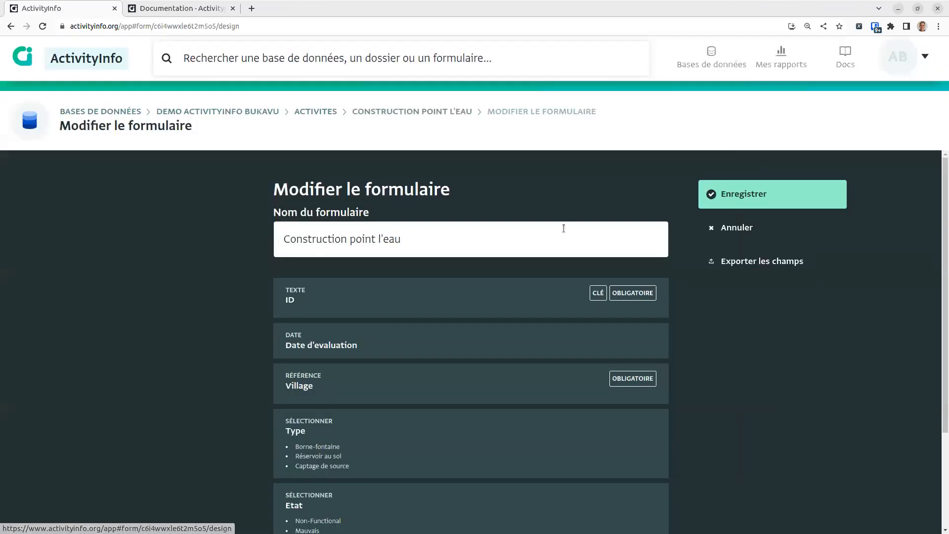
{"action": "scroll", "coordinate": [385, 366], "scroll_direction": "down", "scroll_amount": 3}
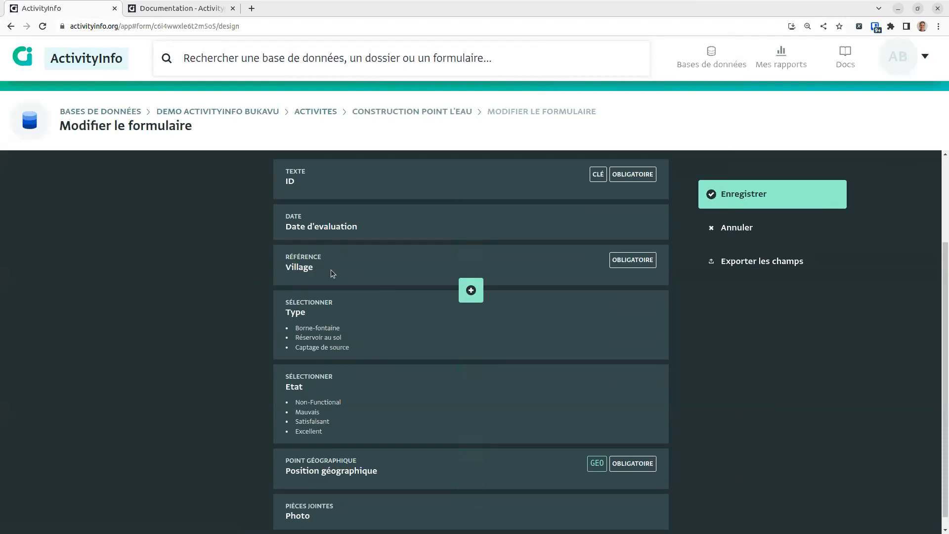
{"action": "scroll", "coordinate": [330, 319], "scroll_direction": "down", "scroll_amount": 1}
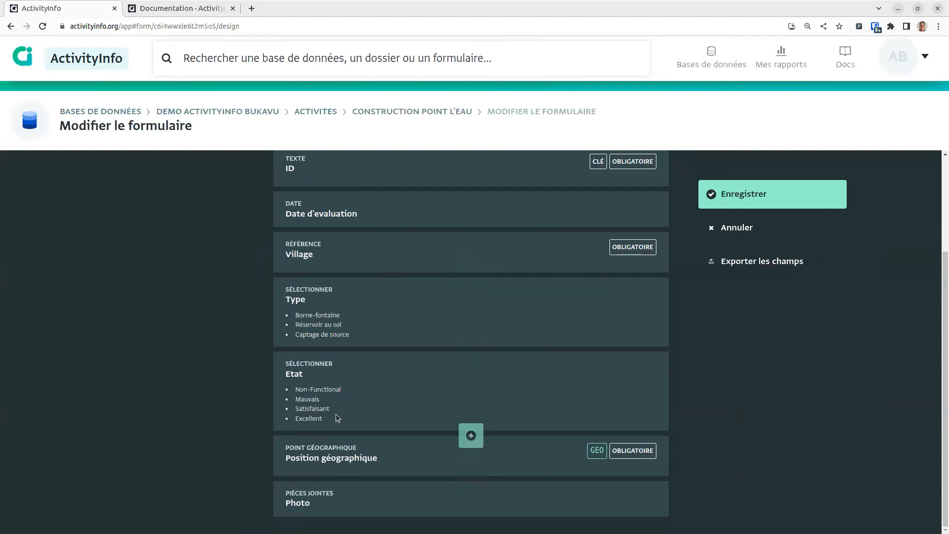
{"action": "left_click", "coordinate": [481, 435]}
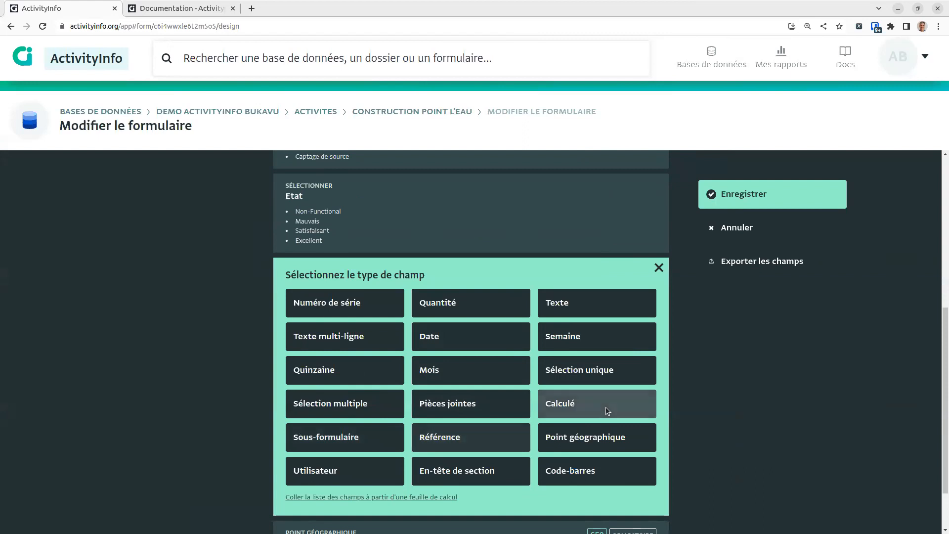
Step: Make the new field a single choice with options Pas commence, En cours and Termine
{"action": "left_click", "coordinate": [587, 372]}
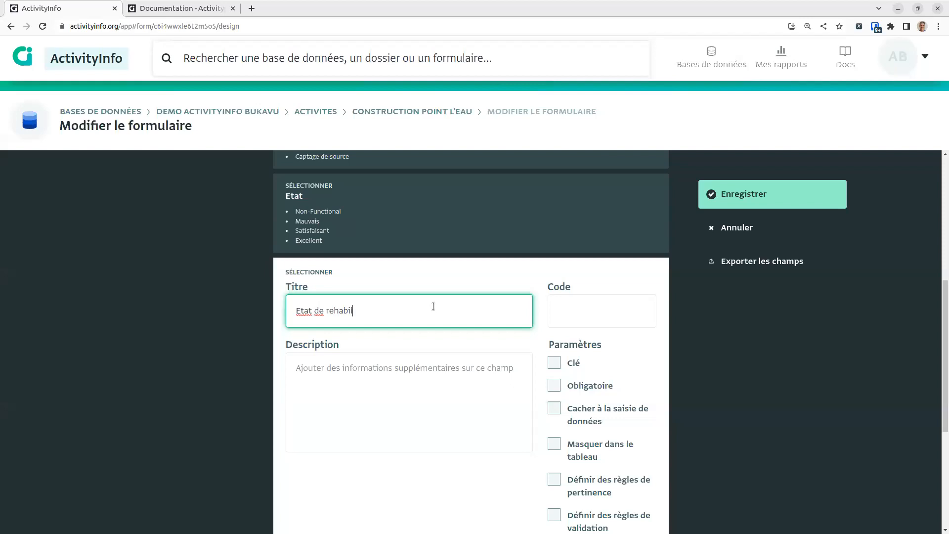
{"action": "scroll", "coordinate": [413, 387], "scroll_direction": "down", "scroll_amount": 5}
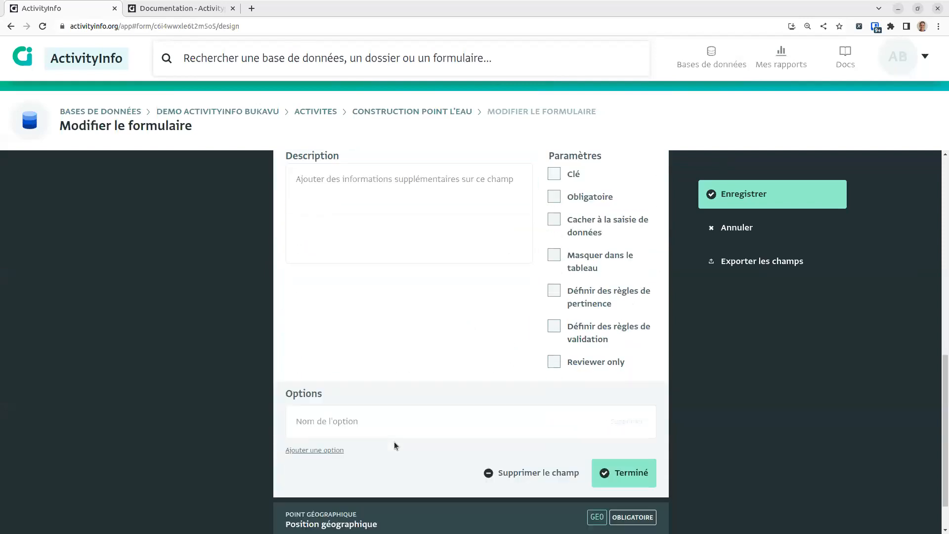
{"action": "left_click", "coordinate": [419, 376]}
{"action": "type", "text": "Pas commence"}
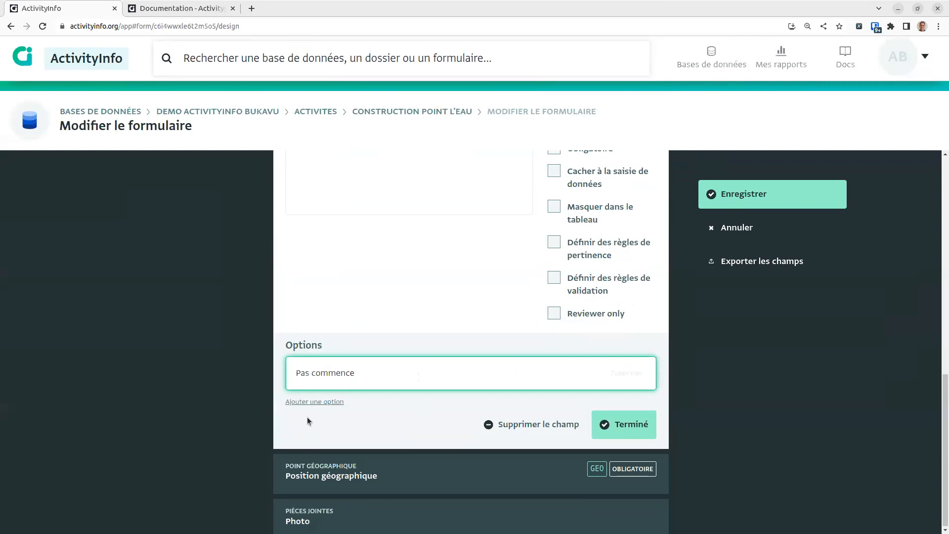
{"action": "left_click", "coordinate": [315, 402]}
{"action": "type", "text": "En cours"}
{"action": "left_click", "coordinate": [298, 435]}
{"action": "type", "text": "Termine"}
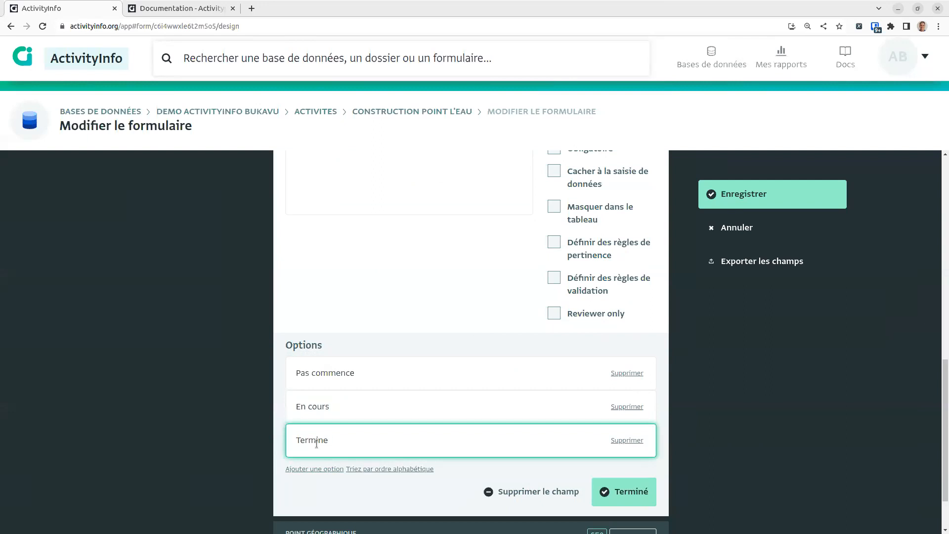
{"action": "left_click", "coordinate": [616, 481]}
Step: Rename the form to Construction point d'eau and save the design
{"action": "scroll", "coordinate": [466, 384], "scroll_direction": "up", "scroll_amount": 3}
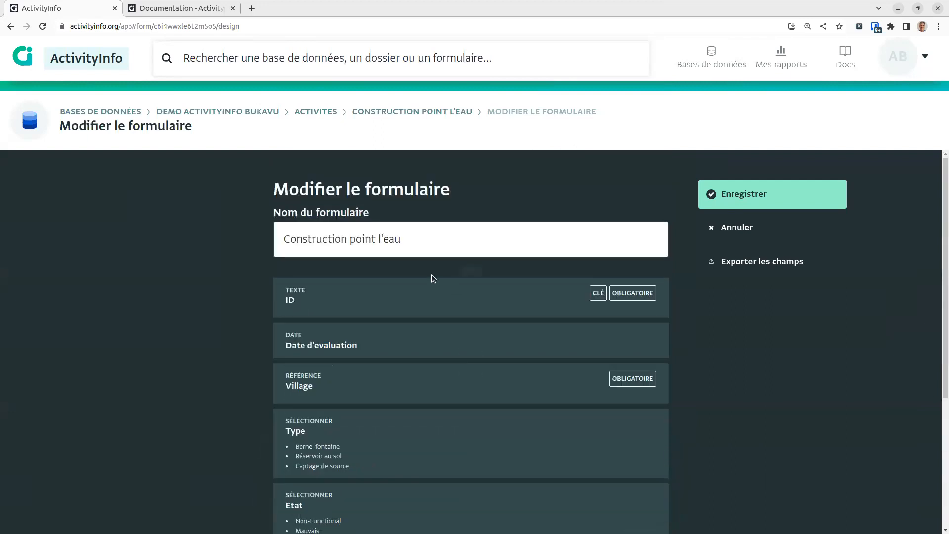
{"action": "left_click_drag", "start_coordinate": [374, 237], "coordinate": [383, 238]}
{"action": "left_click", "coordinate": [383, 238]}
{"action": "key", "text": "BackSpace"}
{"action": "key", "text": "BackSpace"}
{"action": "type", "text": "d'"}
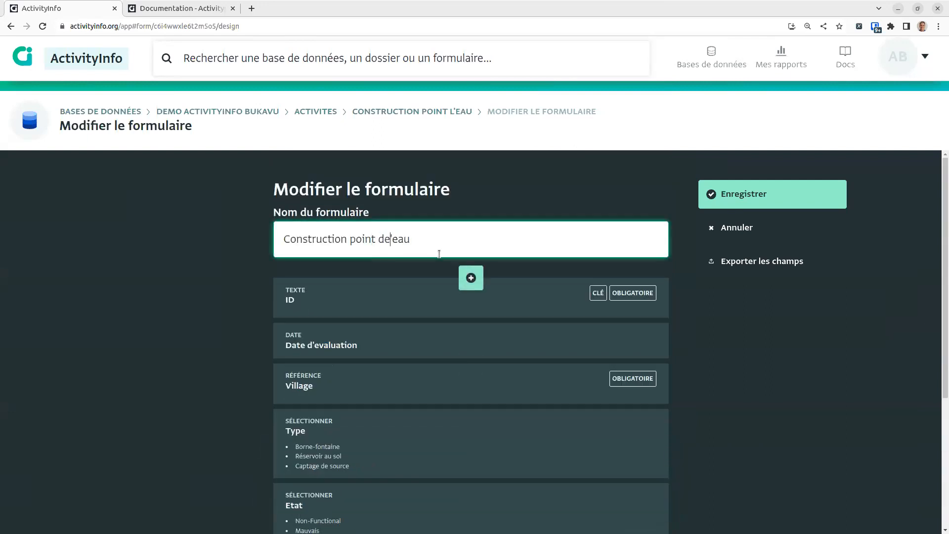
{"action": "left_click", "coordinate": [816, 195]}
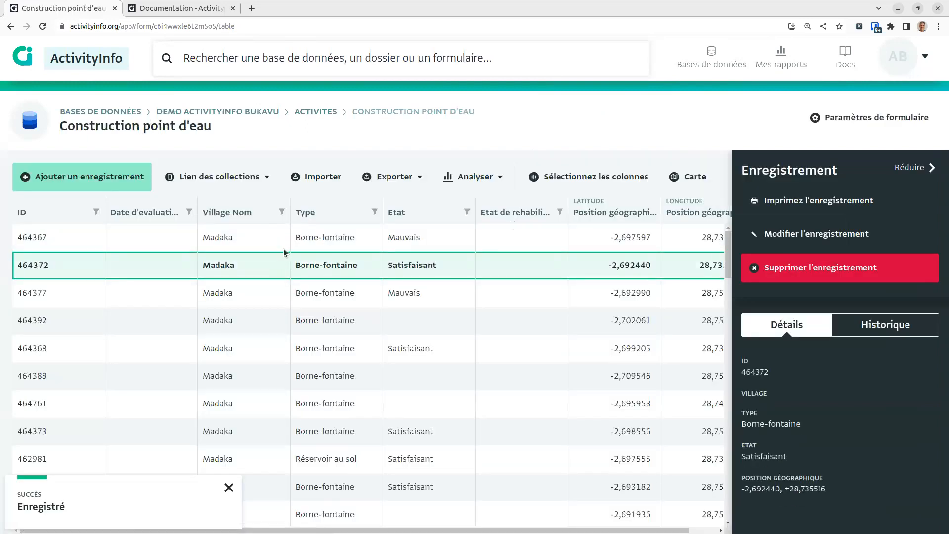
Step: Inspect records 464367, 464392, 464377 and 464372, then switch to the map view
{"action": "left_click", "coordinate": [313, 248]}
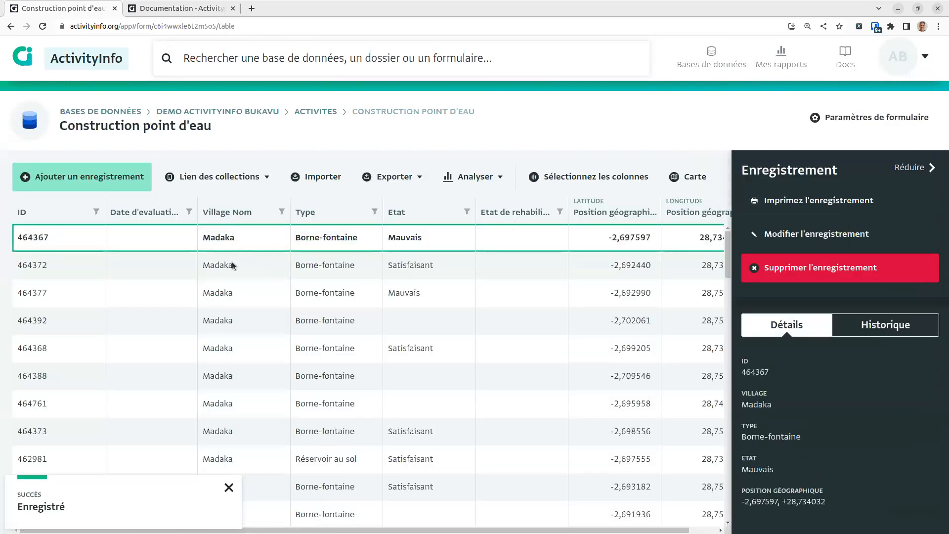
{"action": "left_click", "coordinate": [312, 312]}
{"action": "left_click", "coordinate": [231, 488]}
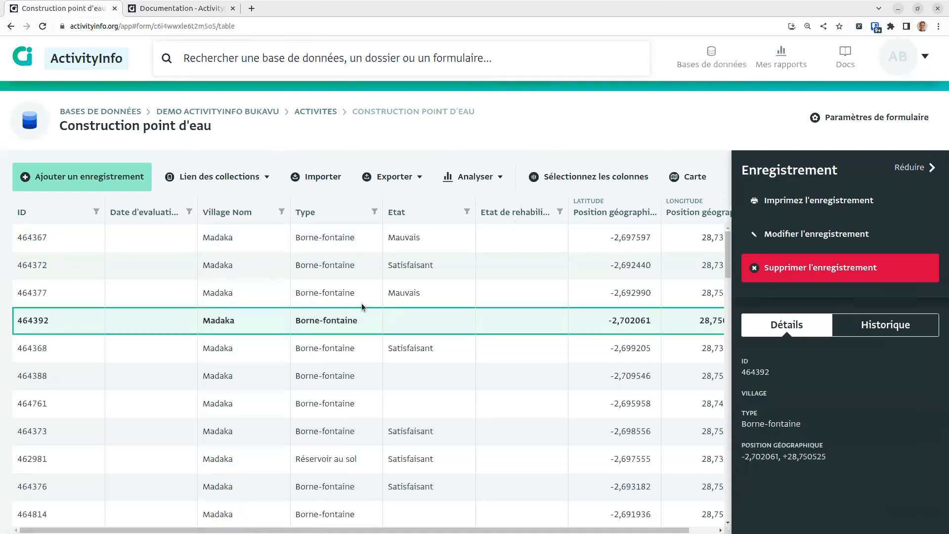
{"action": "left_click", "coordinate": [361, 302]}
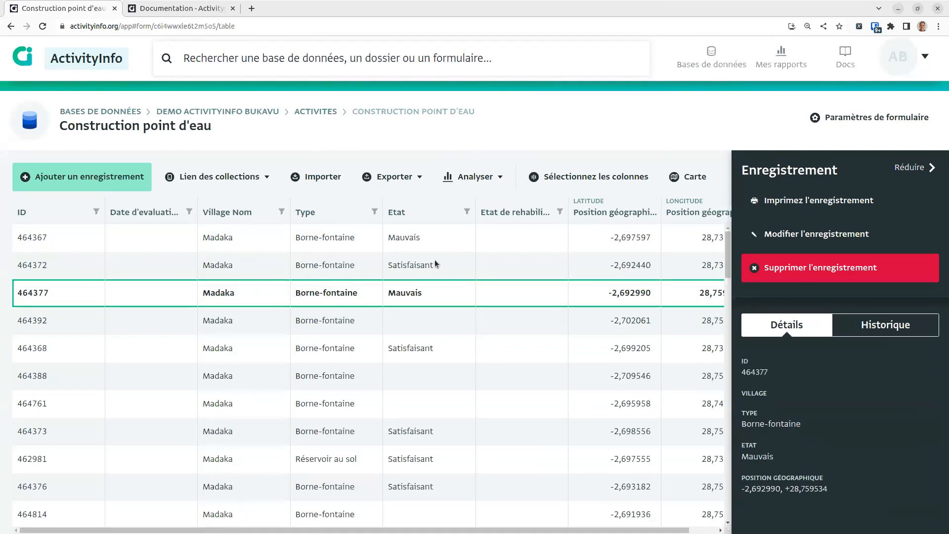
{"action": "left_click", "coordinate": [521, 268]}
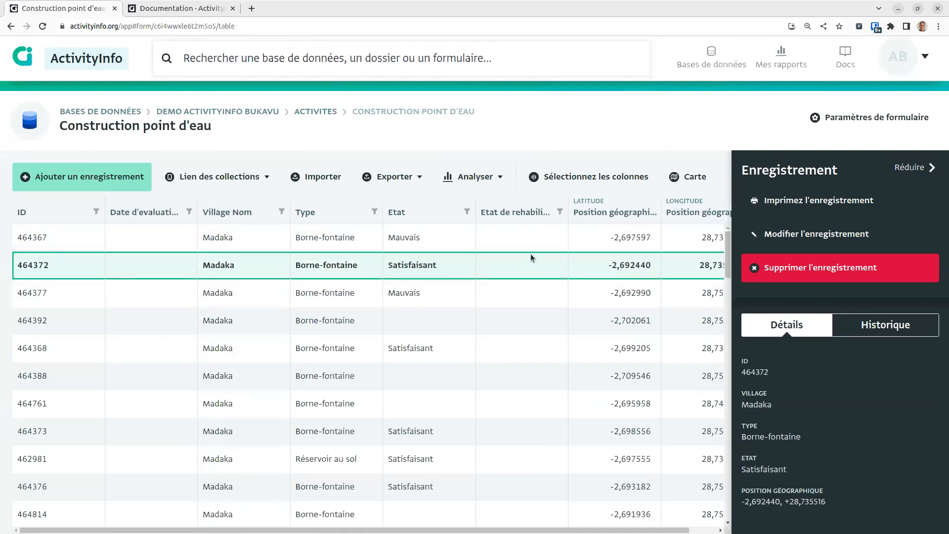
{"action": "left_click", "coordinate": [679, 183]}
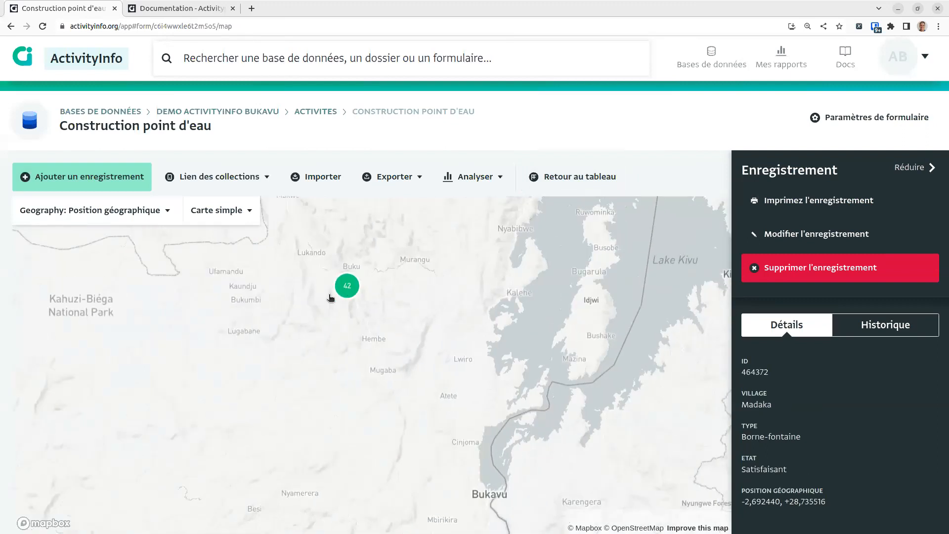
Step: Zoom into the 42-point cluster and centre the map on the water point near Institut superieure
{"action": "left_click_drag", "start_coordinate": [535, 434], "coordinate": [504, 396]}
{"action": "scroll", "coordinate": [513, 363], "scroll_direction": "down", "scroll_amount": 5}
{"action": "left_click", "coordinate": [431, 284]}
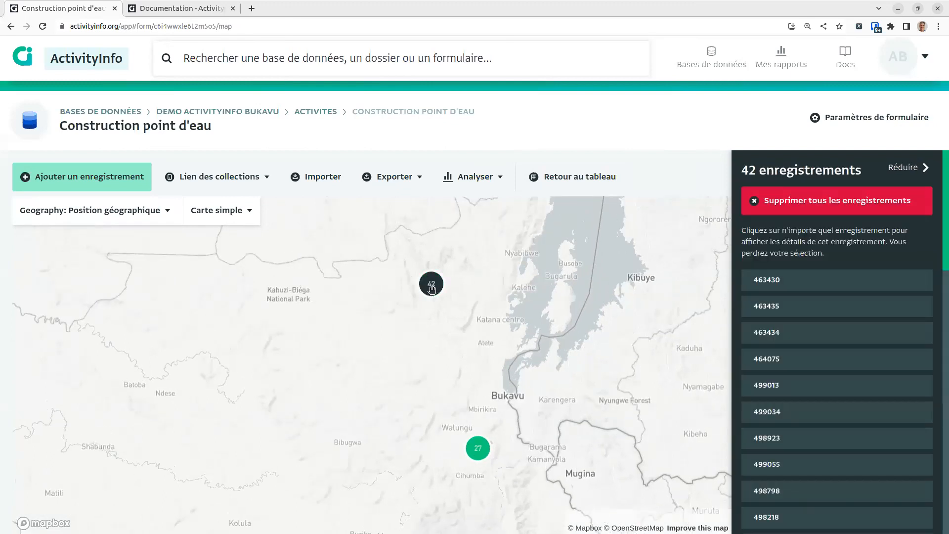
{"action": "scroll", "coordinate": [430, 291], "scroll_direction": "up", "scroll_amount": 2}
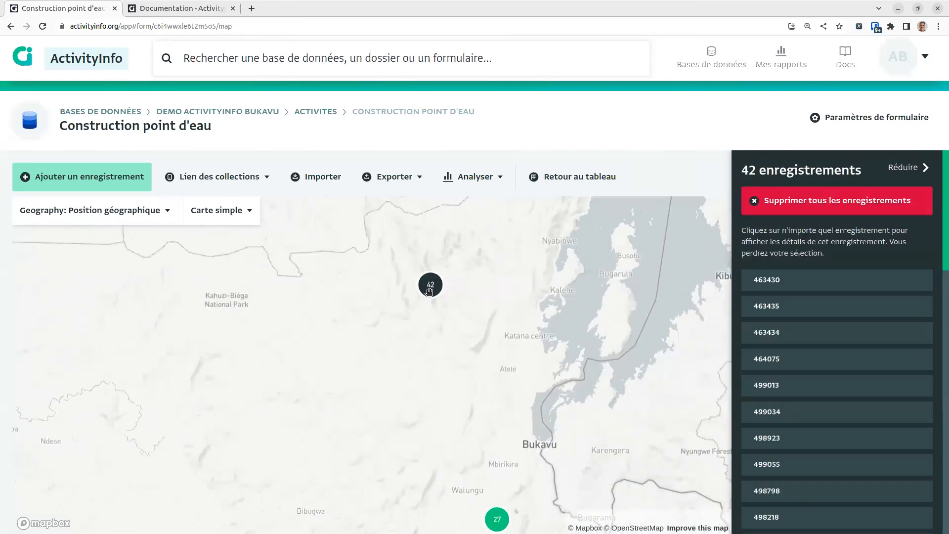
{"action": "scroll", "coordinate": [429, 291], "scroll_direction": "up", "scroll_amount": 1}
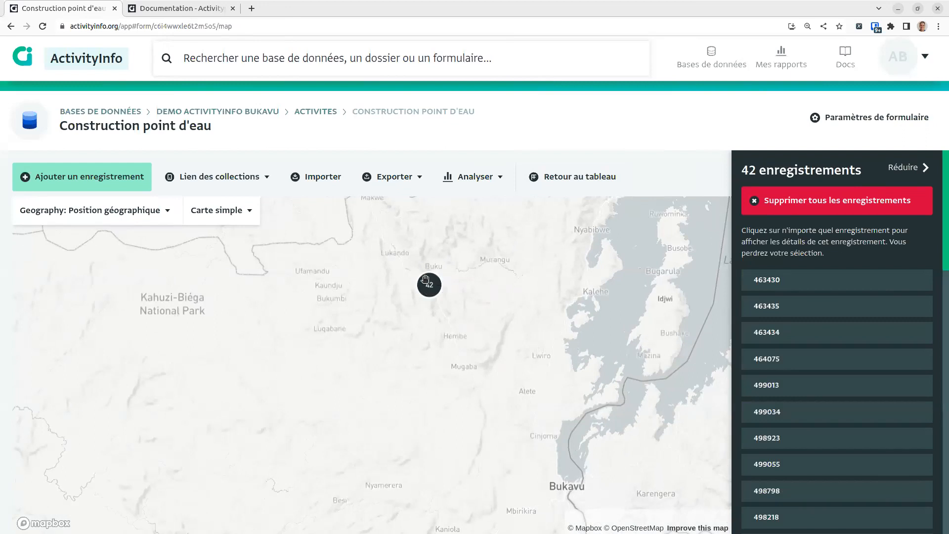
{"action": "scroll", "coordinate": [429, 289], "scroll_direction": "up", "scroll_amount": 4}
{"action": "scroll", "coordinate": [405, 336], "scroll_direction": "up", "scroll_amount": 4}
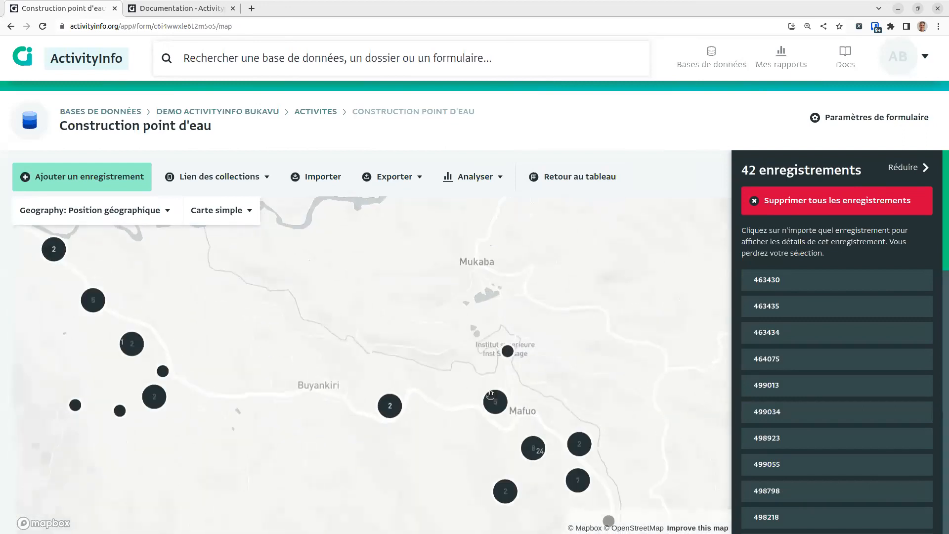
{"action": "scroll", "coordinate": [490, 394], "scroll_direction": "up", "scroll_amount": 2}
{"action": "scroll", "coordinate": [503, 356], "scroll_direction": "up", "scroll_amount": 2}
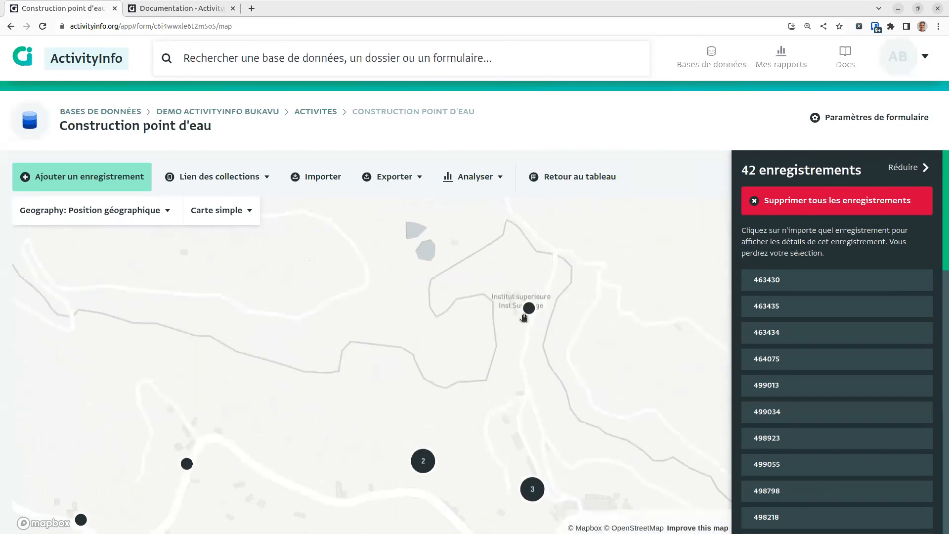
{"action": "scroll", "coordinate": [559, 351], "scroll_direction": "up", "scroll_amount": 2}
{"action": "mouse_move", "coordinate": [537, 396]}
{"action": "left_mouse_down"}
{"action": "mouse_move", "coordinate": [495, 366]}
{"action": "mouse_move", "coordinate": [475, 422]}
{"action": "left_mouse_up"}
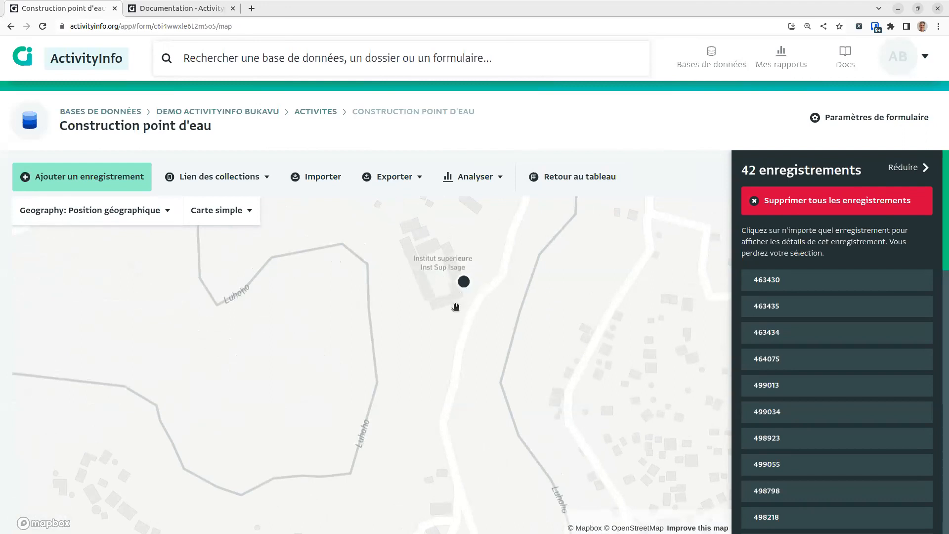
{"action": "left_click_drag", "start_coordinate": [444, 344], "coordinate": [406, 321]}
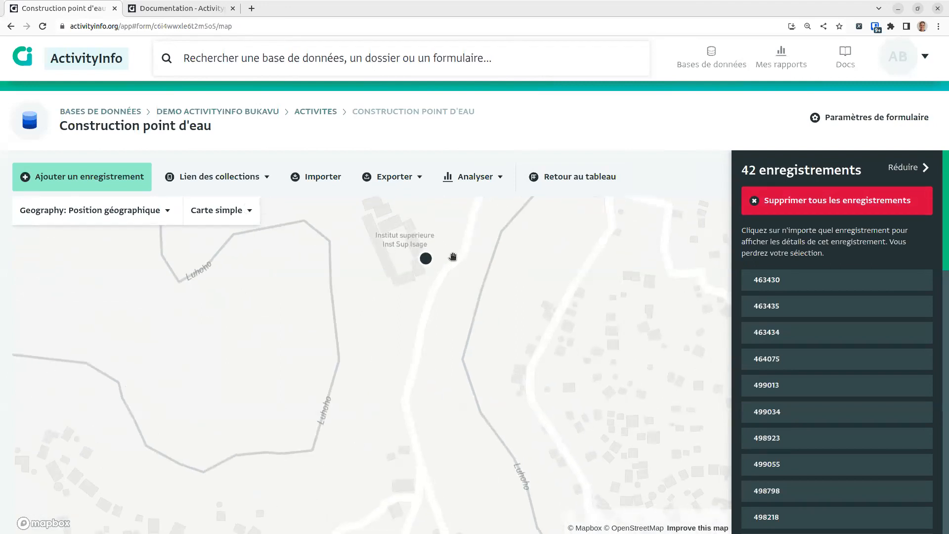
Step: Switch the base map to Carte satellite and pan to reveal more water points
{"action": "left_click", "coordinate": [237, 209]}
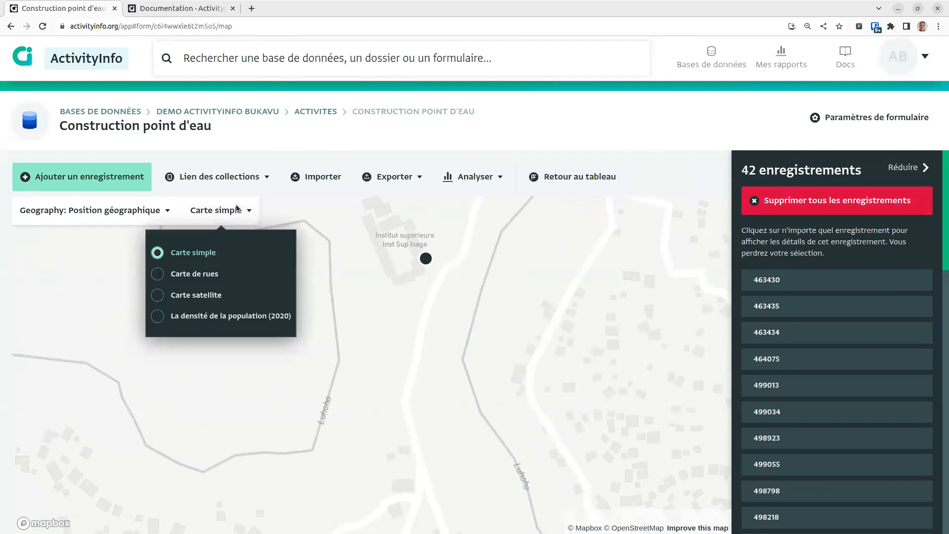
{"action": "left_click", "coordinate": [208, 296]}
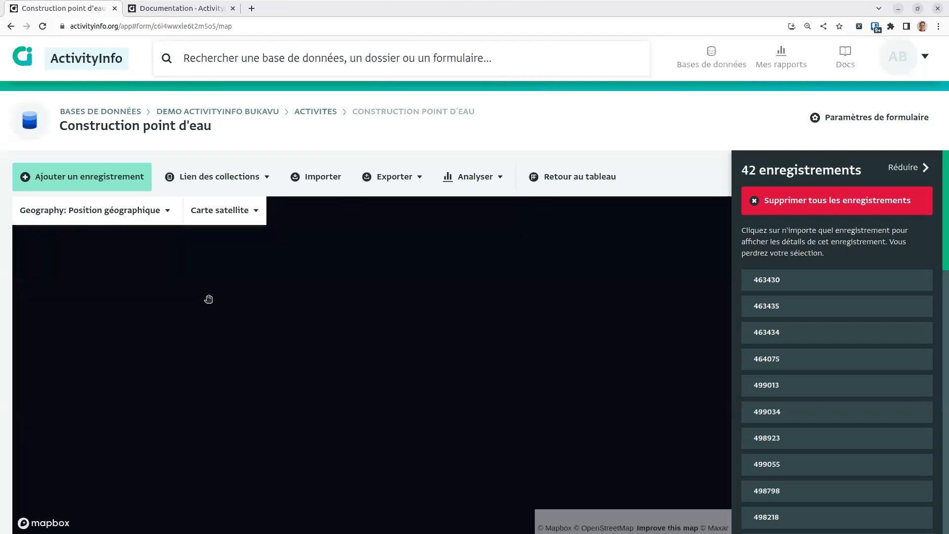
{"action": "scroll", "coordinate": [376, 330], "scroll_direction": "up", "scroll_amount": 6}
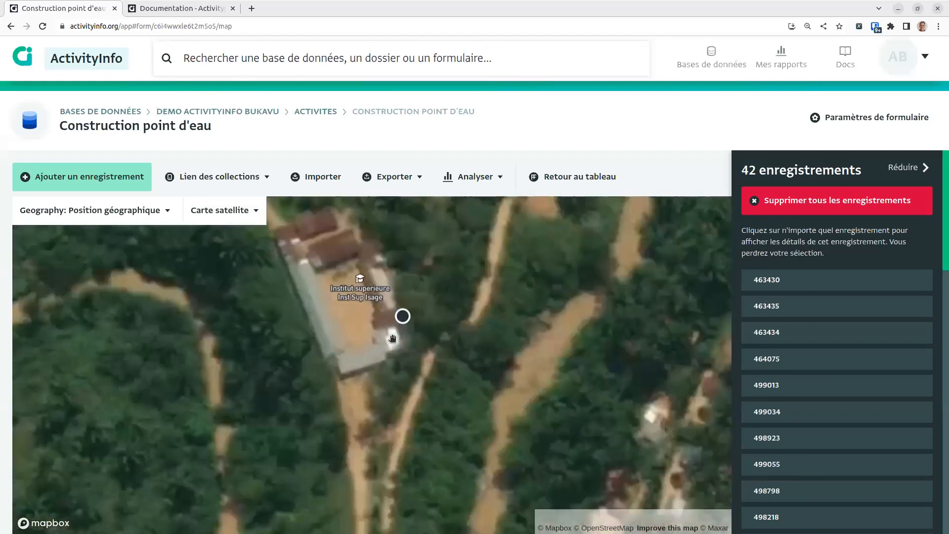
{"action": "scroll", "coordinate": [408, 321], "scroll_direction": "down", "scroll_amount": 5}
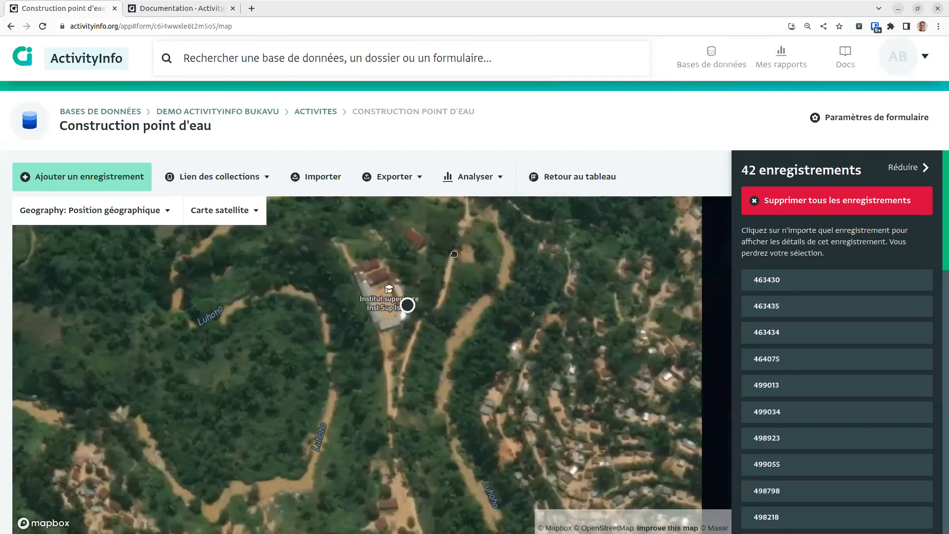
{"action": "left_click_drag", "start_coordinate": [454, 254], "coordinate": [472, 207]}
{"action": "left_click_drag", "start_coordinate": [447, 424], "coordinate": [472, 358]}
Step: Explore the water points along the RN3 road on the satellite imagery
{"action": "scroll", "coordinate": [426, 311], "scroll_direction": "down", "scroll_amount": 3}
{"action": "left_click_drag", "start_coordinate": [676, 412], "coordinate": [613, 326]}
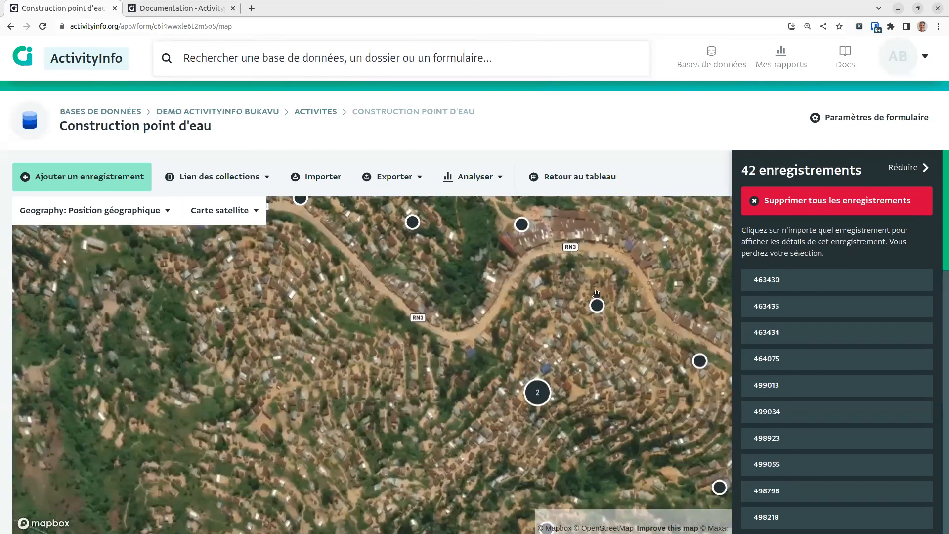
{"action": "scroll", "coordinate": [518, 348], "scroll_direction": "down", "scroll_amount": 5}
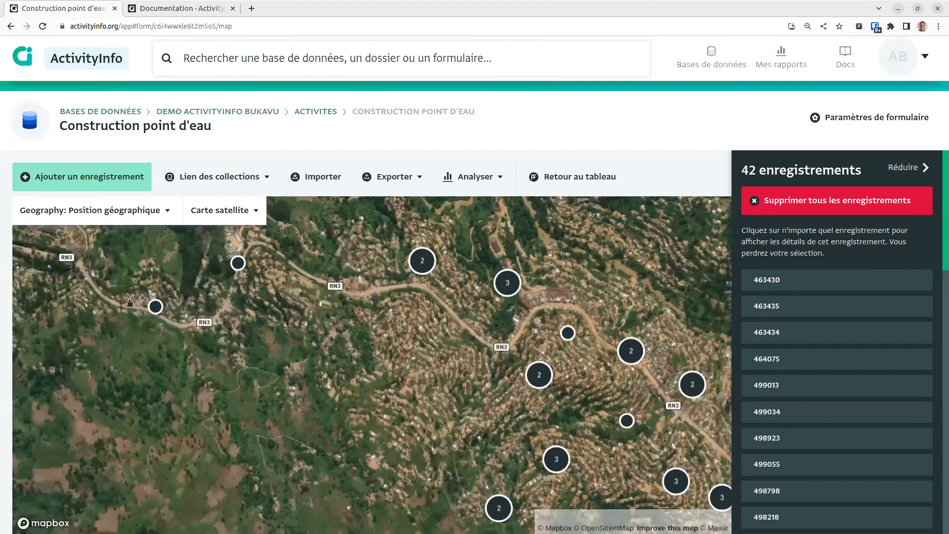
{"action": "scroll", "coordinate": [287, 322], "scroll_direction": "up", "scroll_amount": 5}
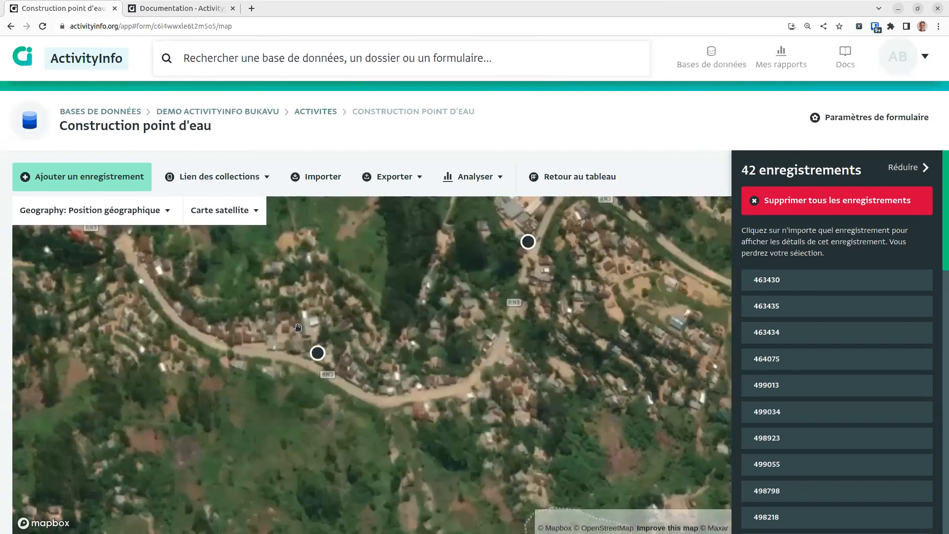
{"action": "scroll", "coordinate": [310, 337], "scroll_direction": "up", "scroll_amount": 5}
{"action": "left_click_drag", "start_coordinate": [344, 368], "coordinate": [360, 352]}
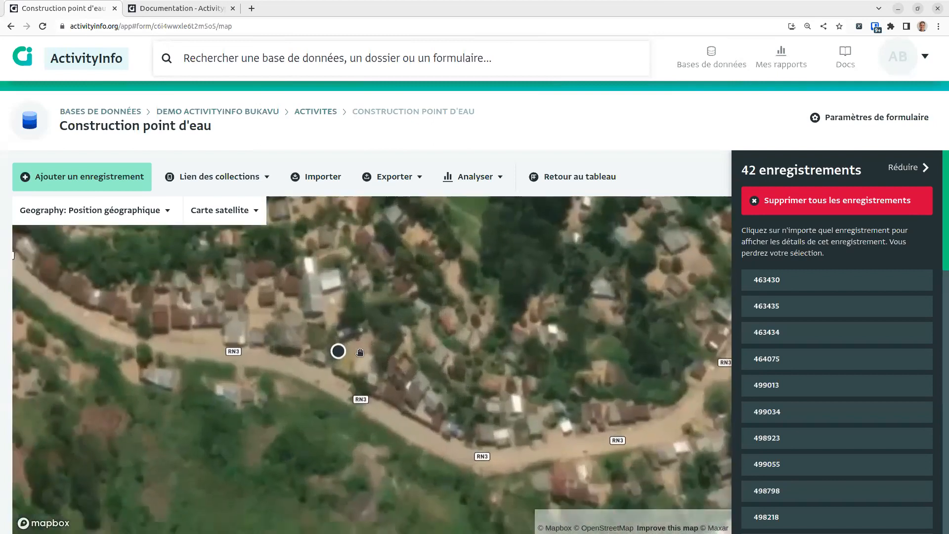
{"action": "scroll", "coordinate": [361, 351], "scroll_direction": "down", "scroll_amount": 3}
{"action": "scroll", "coordinate": [519, 342], "scroll_direction": "down", "scroll_amount": 6}
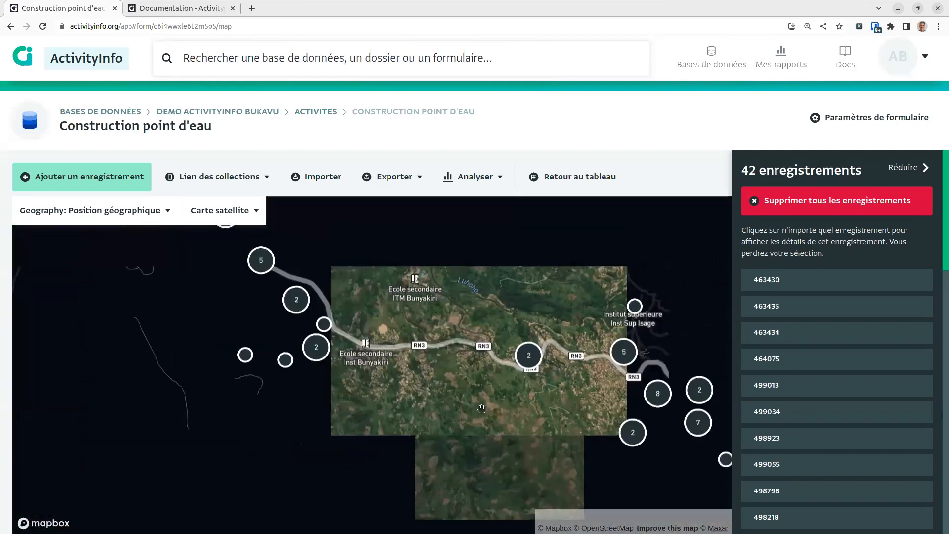
{"action": "left_click", "coordinate": [221, 214]}
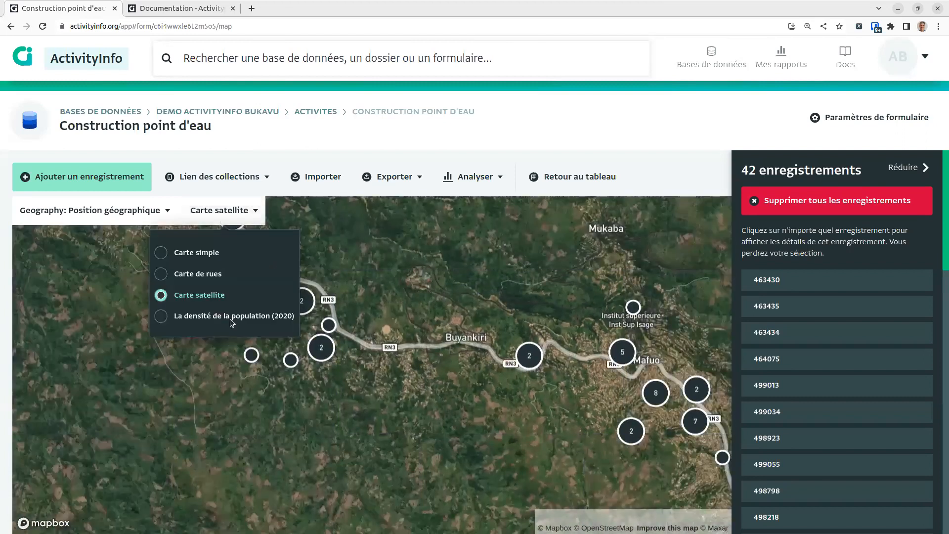
Step: Show the water points over the 2020 population density basemap, panning to Bukavu's 27-point cluster
{"action": "left_click", "coordinate": [212, 317]}
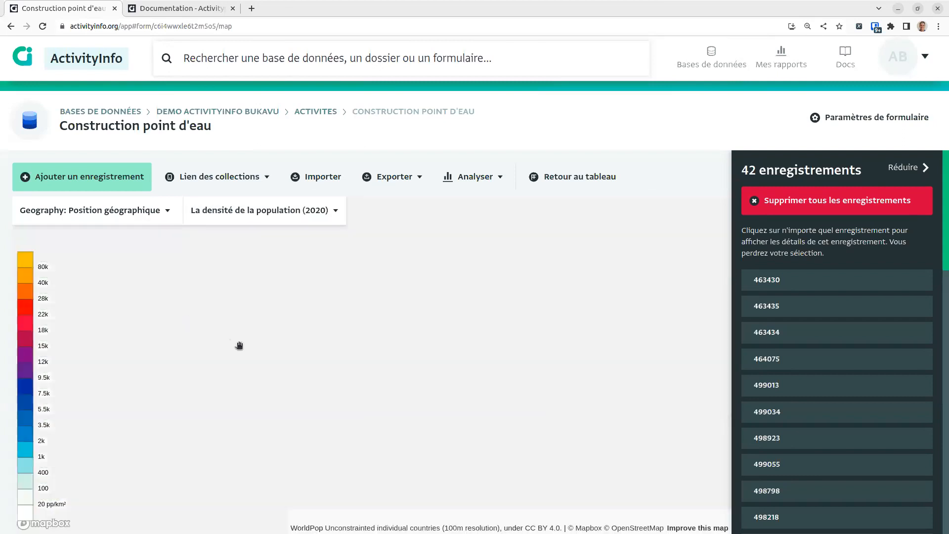
{"action": "scroll", "coordinate": [419, 341], "scroll_direction": "down", "scroll_amount": 5}
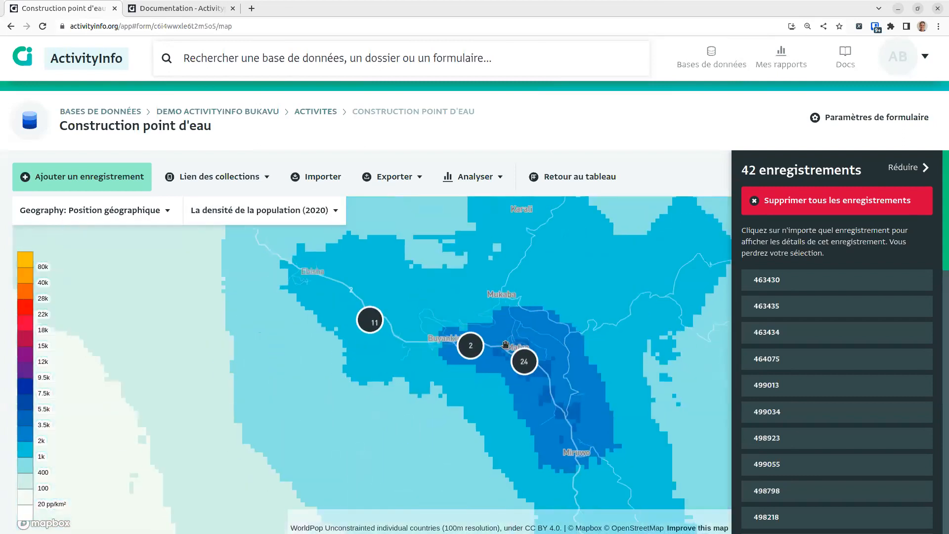
{"action": "scroll", "coordinate": [488, 390], "scroll_direction": "down", "scroll_amount": 5}
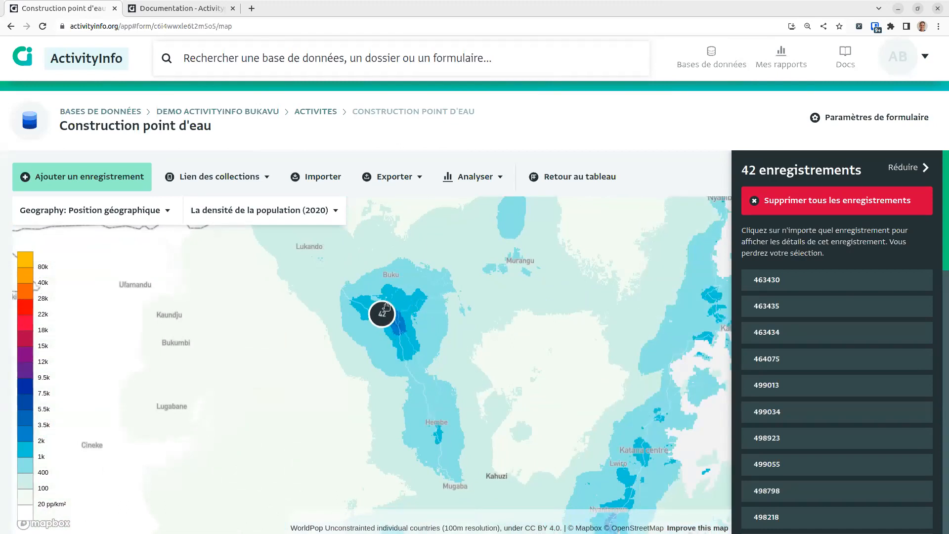
{"action": "scroll", "coordinate": [388, 345], "scroll_direction": "down", "scroll_amount": 3}
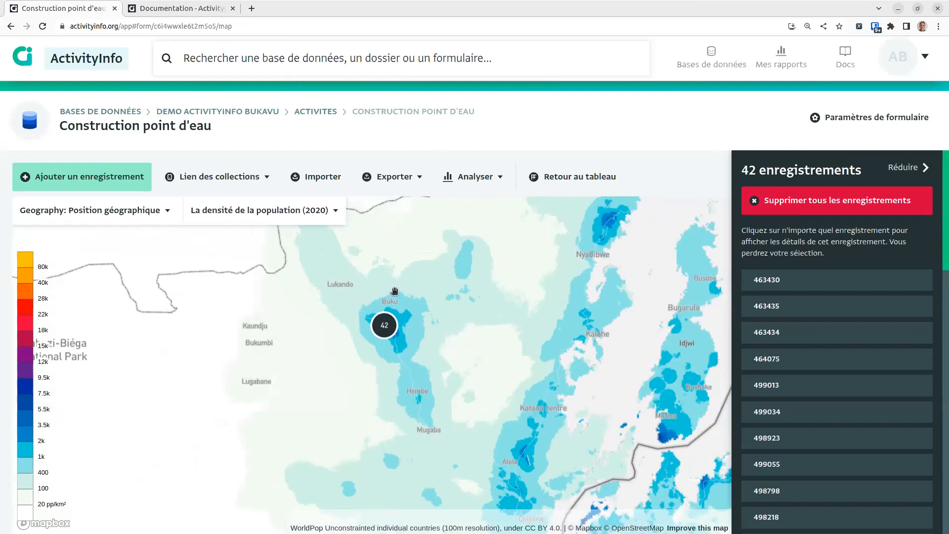
{"action": "left_click_drag", "start_coordinate": [427, 363], "coordinate": [415, 333]}
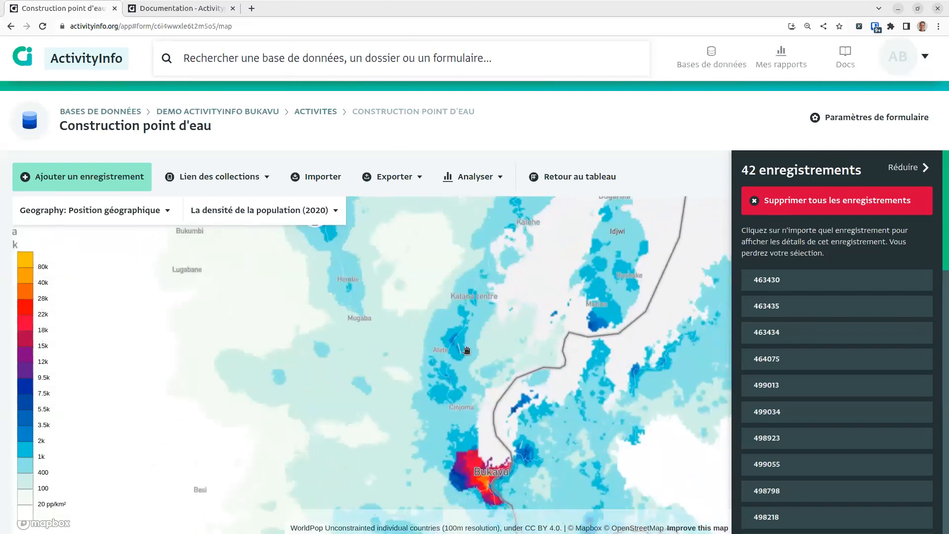
{"action": "scroll", "coordinate": [466, 350], "scroll_direction": "down", "scroll_amount": 2}
{"action": "left_click_drag", "start_coordinate": [444, 408], "coordinate": [473, 338]}
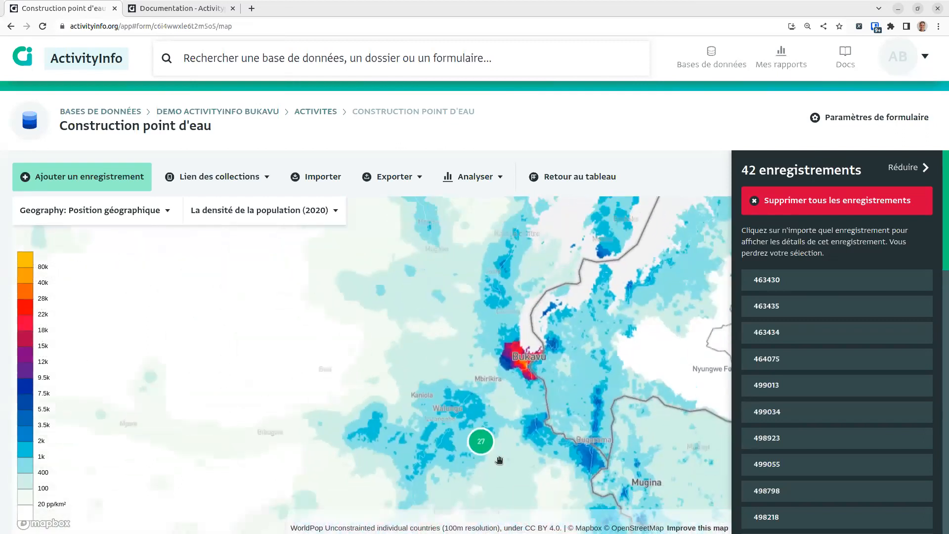
{"action": "scroll", "coordinate": [489, 438], "scroll_direction": "up", "scroll_amount": 5}
{"action": "scroll", "coordinate": [515, 428], "scroll_direction": "up", "scroll_amount": 5}
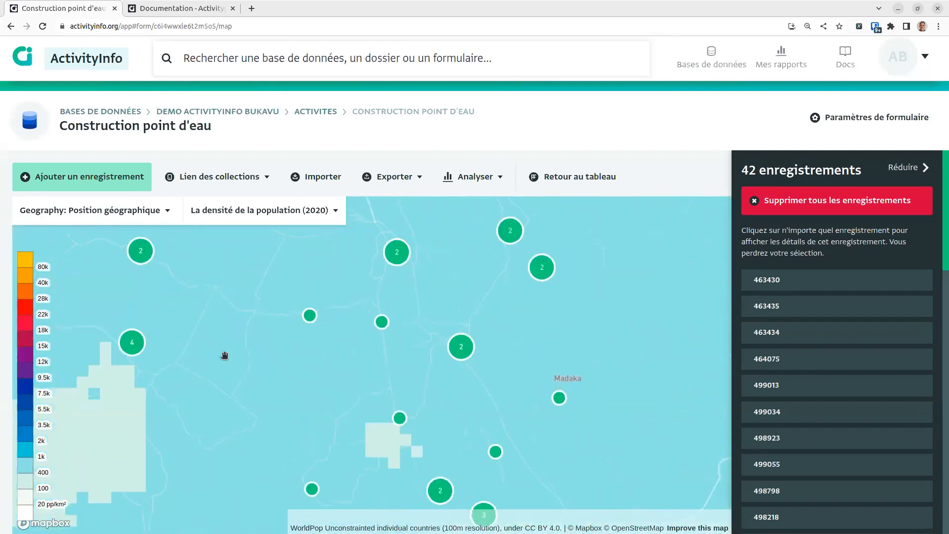
Step: Switch back to satellite imagery, inspect the point near Madaka, and return to Activites
{"action": "left_click", "coordinate": [305, 221]}
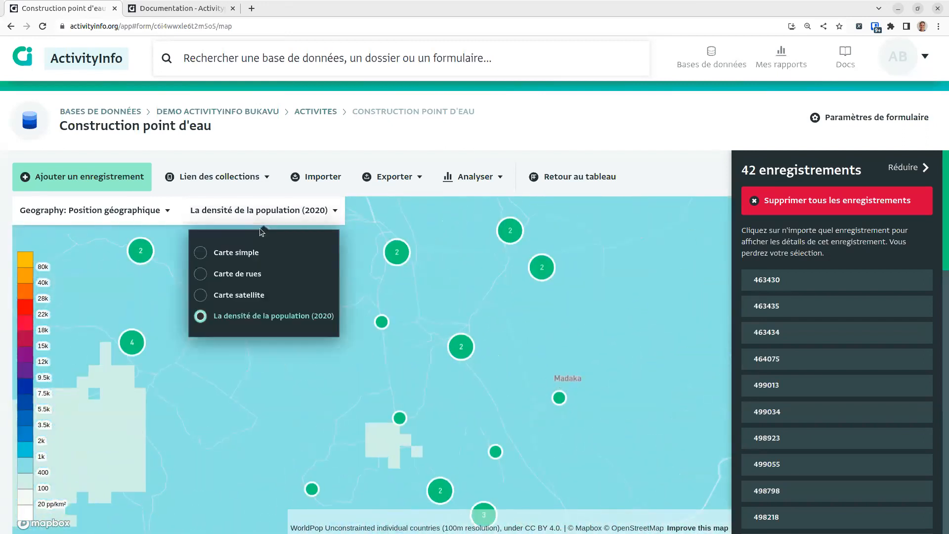
{"action": "left_click", "coordinate": [253, 296]}
{"action": "scroll", "coordinate": [558, 391], "scroll_direction": "up", "scroll_amount": 2}
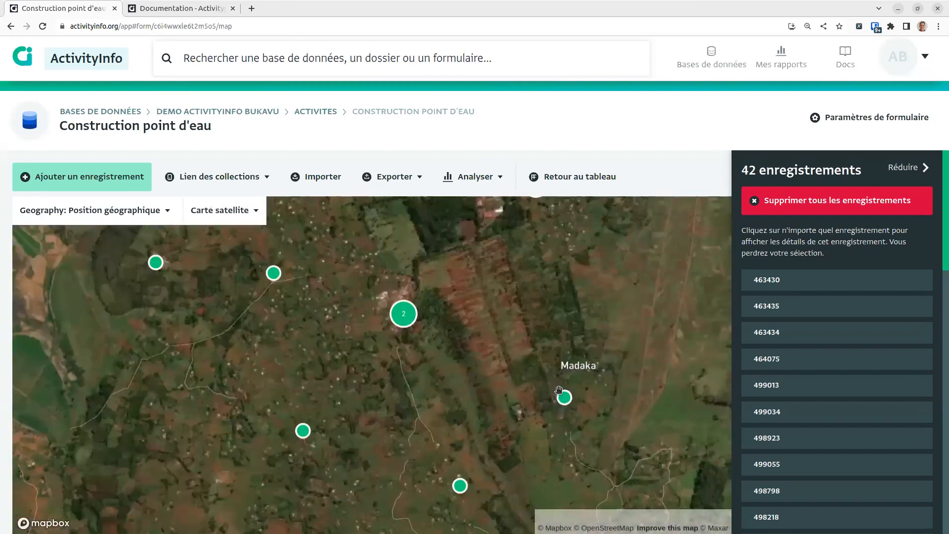
{"action": "scroll", "coordinate": [558, 390], "scroll_direction": "up", "scroll_amount": 3}
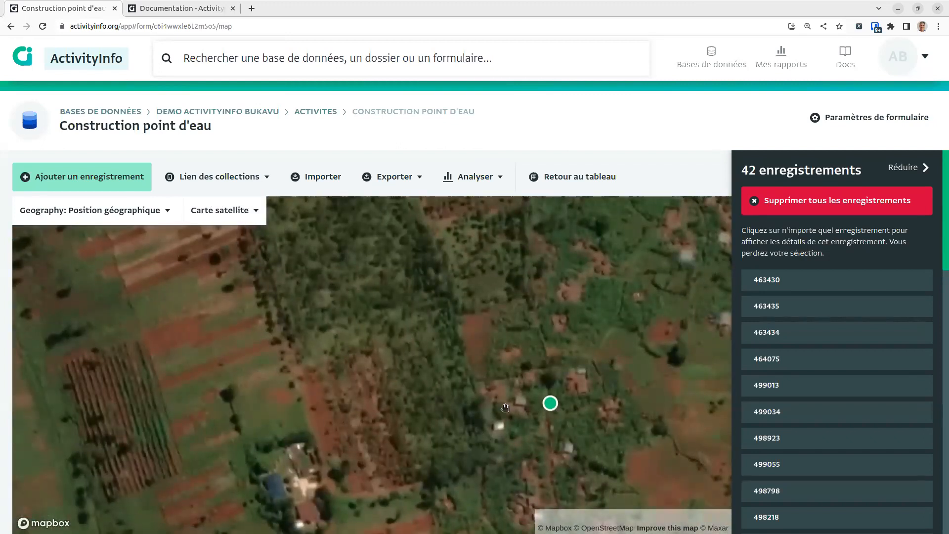
{"action": "left_click_drag", "start_coordinate": [479, 431], "coordinate": [428, 381]}
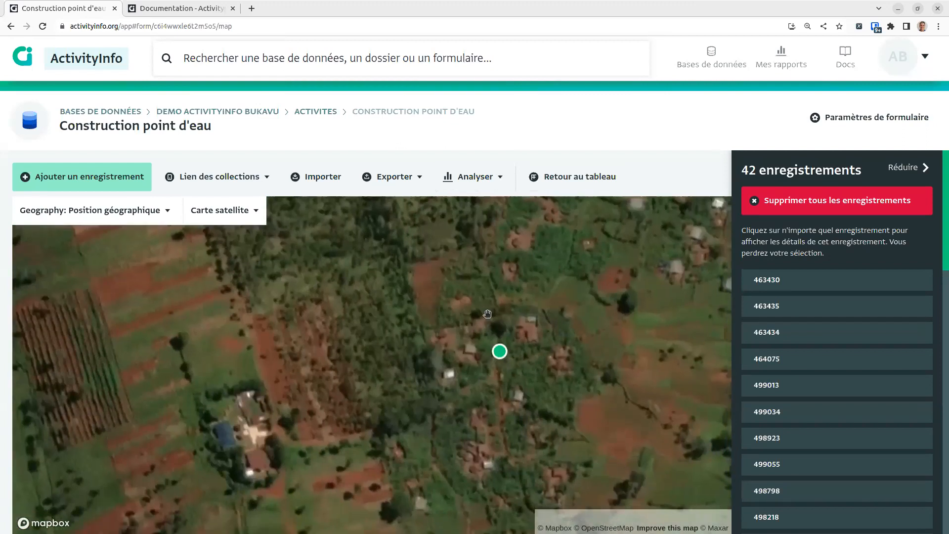
{"action": "left_click", "coordinate": [315, 111]}
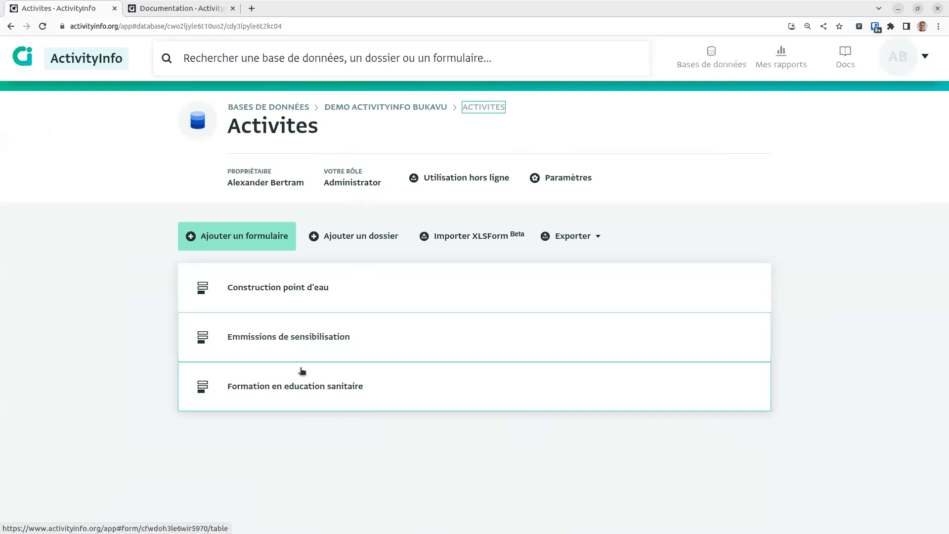
Step: Review the single broadcast record in Emmissions de sensibilisation, then return to Activites
{"action": "left_click", "coordinate": [271, 343]}
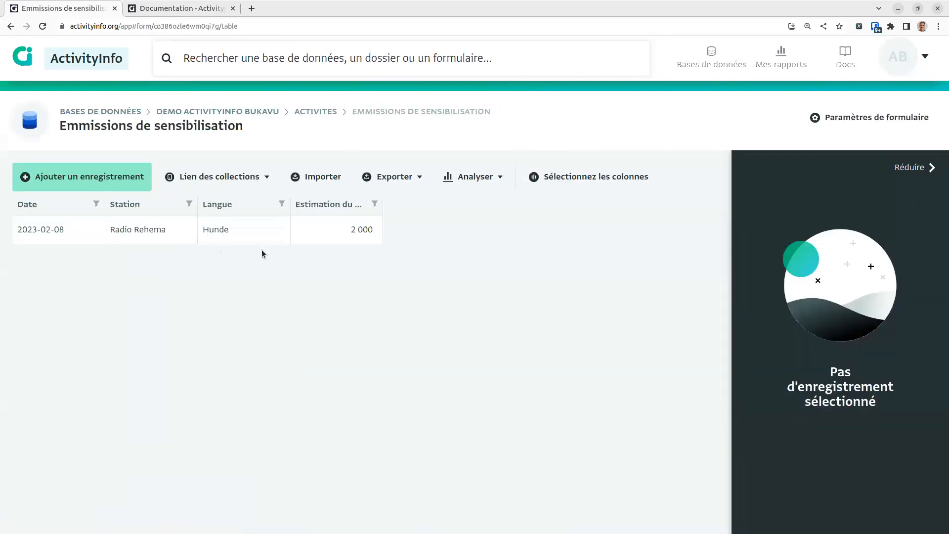
{"action": "left_click", "coordinate": [251, 239]}
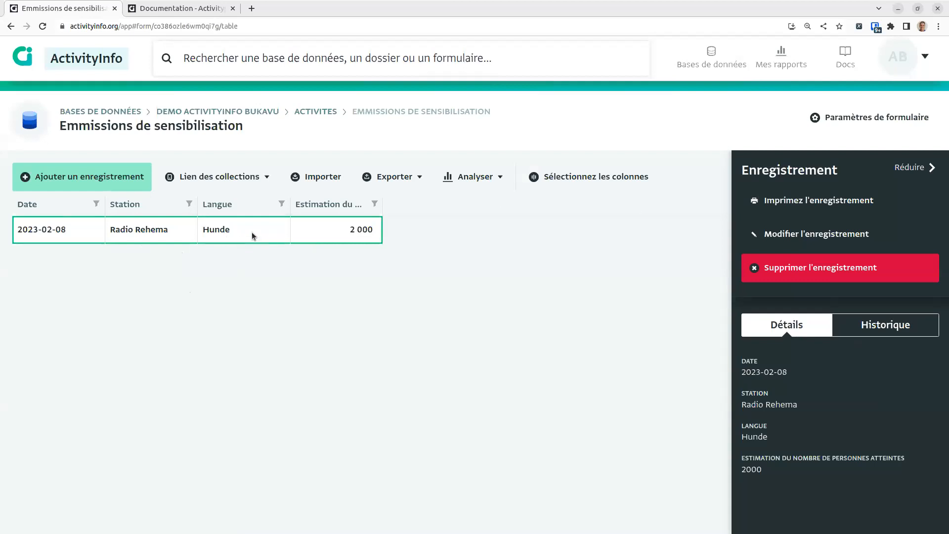
{"action": "left_click", "coordinate": [320, 113]}
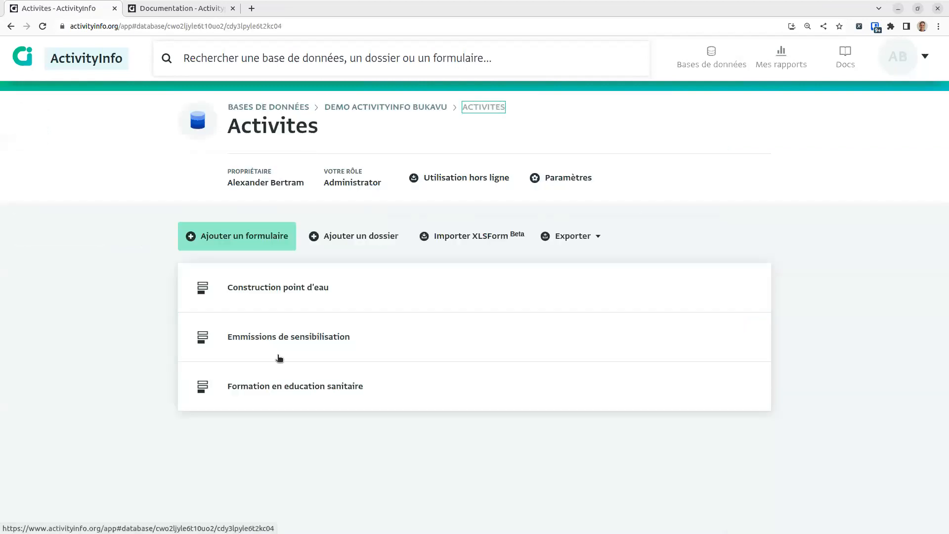
Step: Check the Bunyakiri training record, then start a new Emmissions de sensibilisation record
{"action": "left_click", "coordinate": [269, 394]}
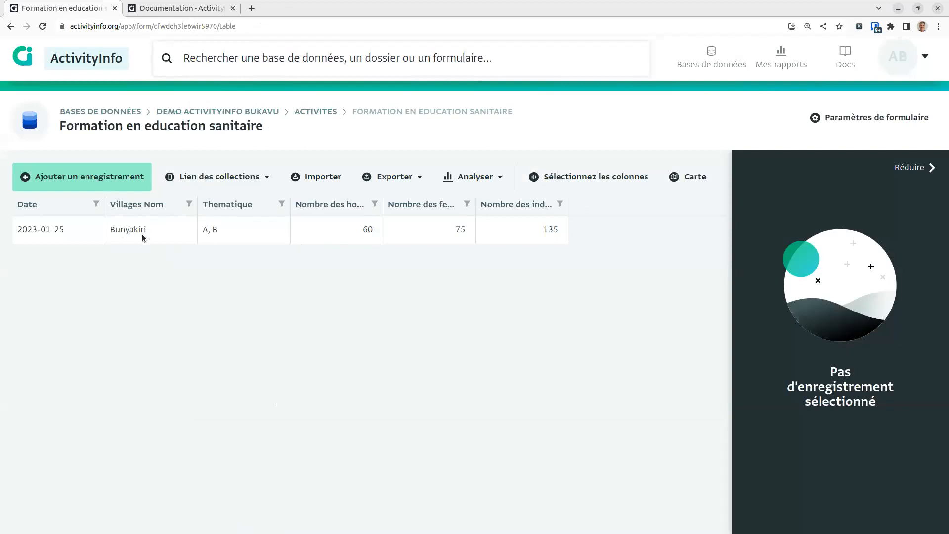
{"action": "left_click", "coordinate": [123, 230]}
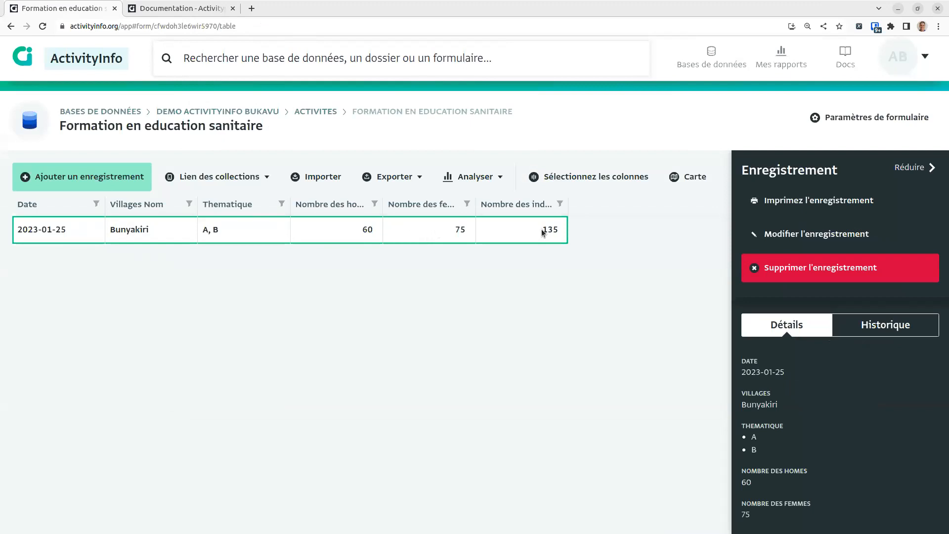
{"action": "left_click", "coordinate": [317, 111]}
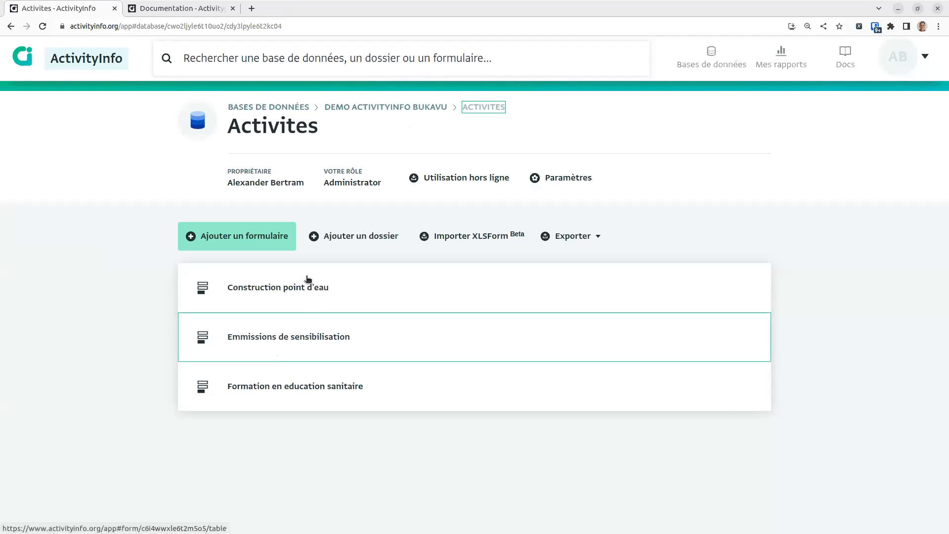
{"action": "left_click", "coordinate": [252, 339]}
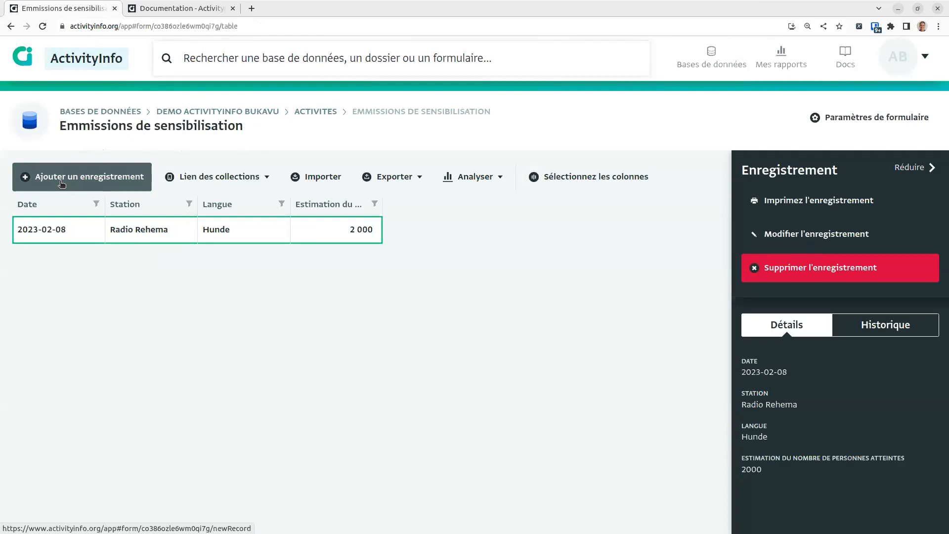
{"action": "left_click", "coordinate": [104, 184]}
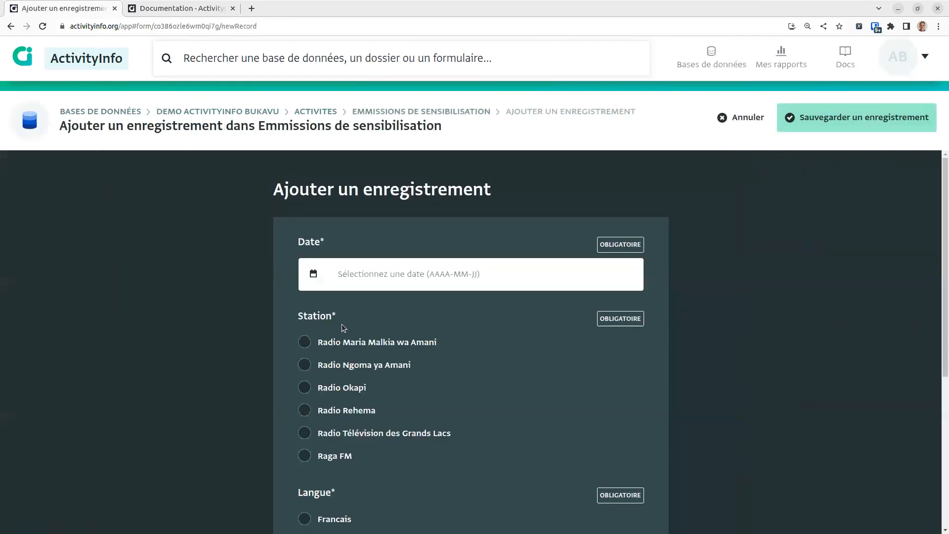
Step: Save a 2023-02-16 Radio Maria Malkia wa Amani broadcast in Swahili reaching 5000 people
{"action": "left_click", "coordinate": [372, 275]}
{"action": "left_click", "coordinate": [314, 273]}
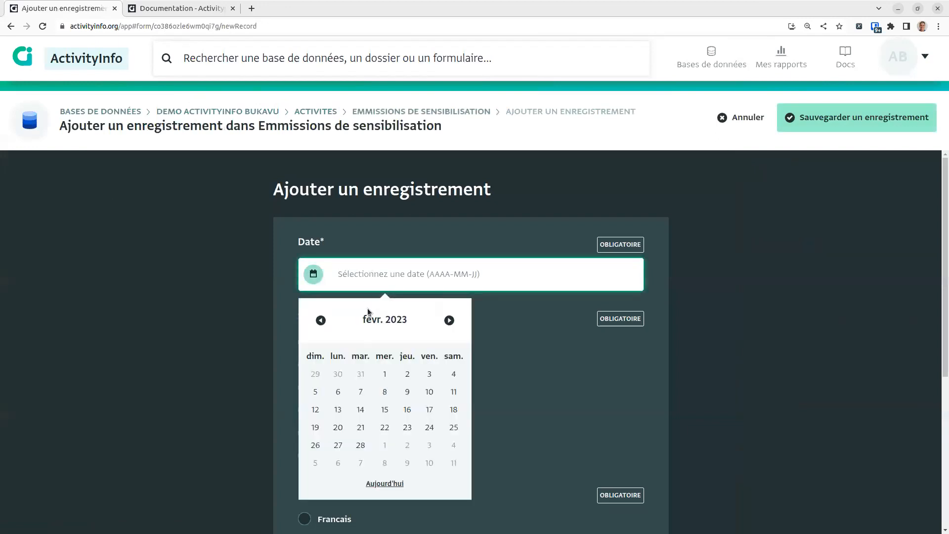
{"action": "left_click", "coordinate": [384, 488]}
{"action": "scroll", "coordinate": [396, 277], "scroll_direction": "down", "scroll_amount": 3}
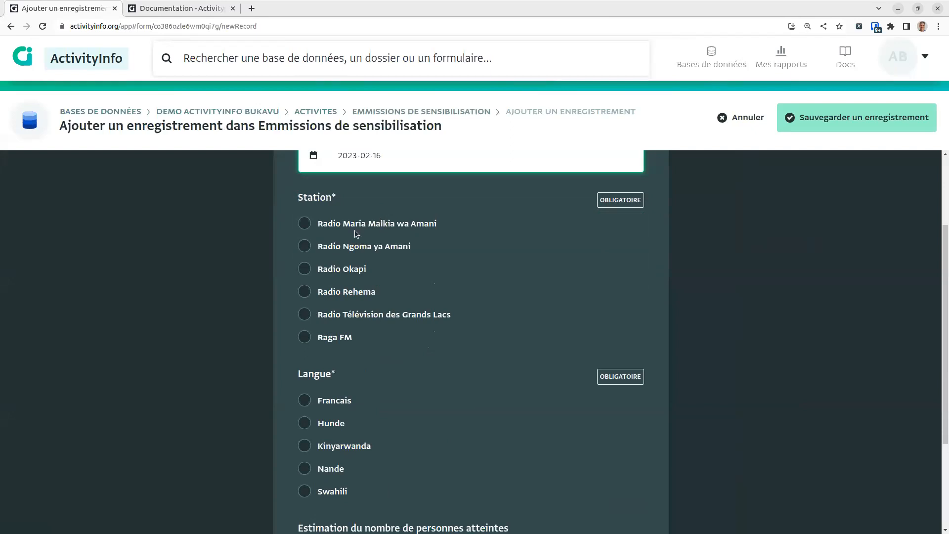
{"action": "left_click", "coordinate": [376, 230]}
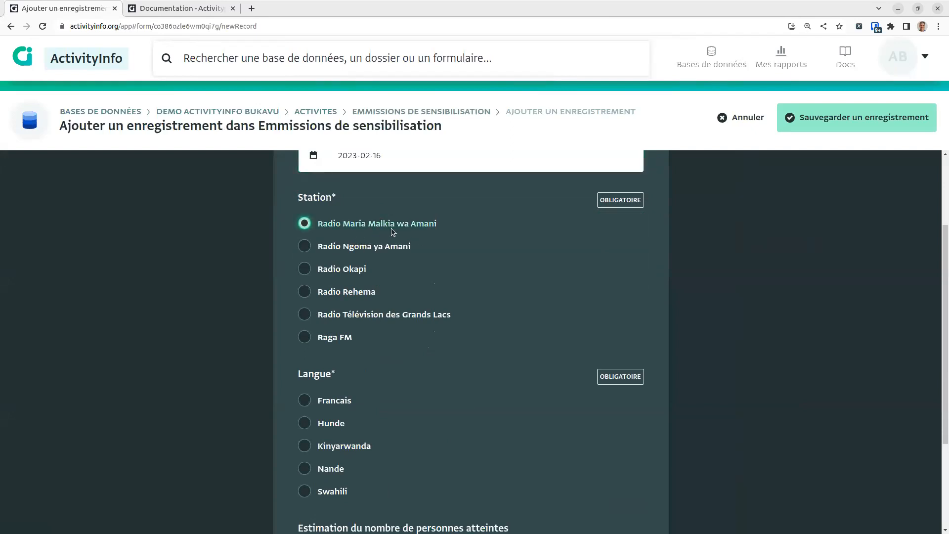
{"action": "scroll", "coordinate": [395, 232], "scroll_direction": "up", "scroll_amount": 2}
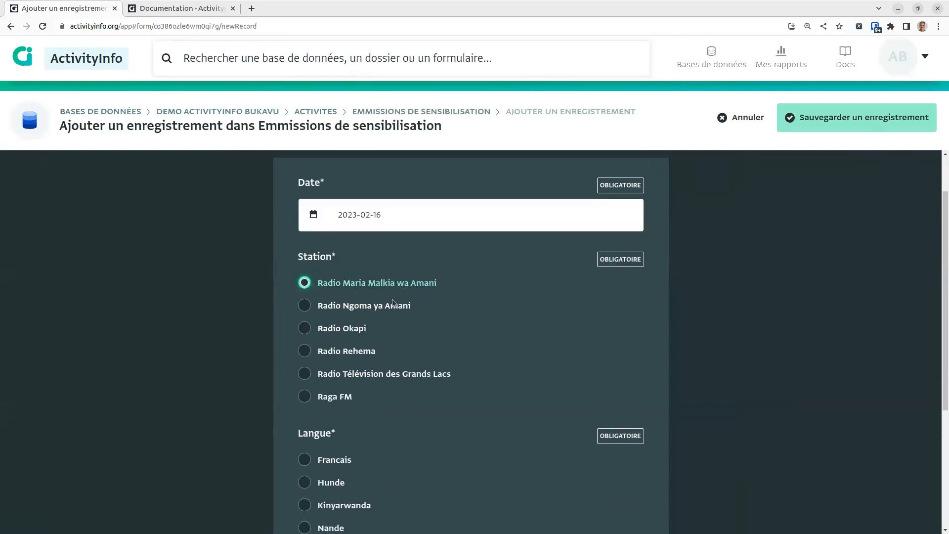
{"action": "scroll", "coordinate": [391, 311], "scroll_direction": "down", "scroll_amount": 4}
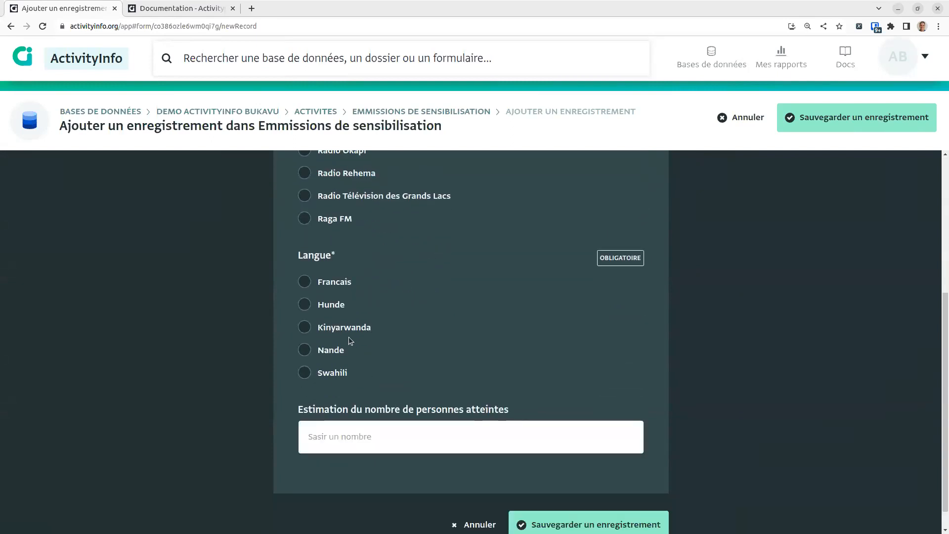
{"action": "left_click", "coordinate": [339, 375]}
{"action": "left_click", "coordinate": [401, 434]}
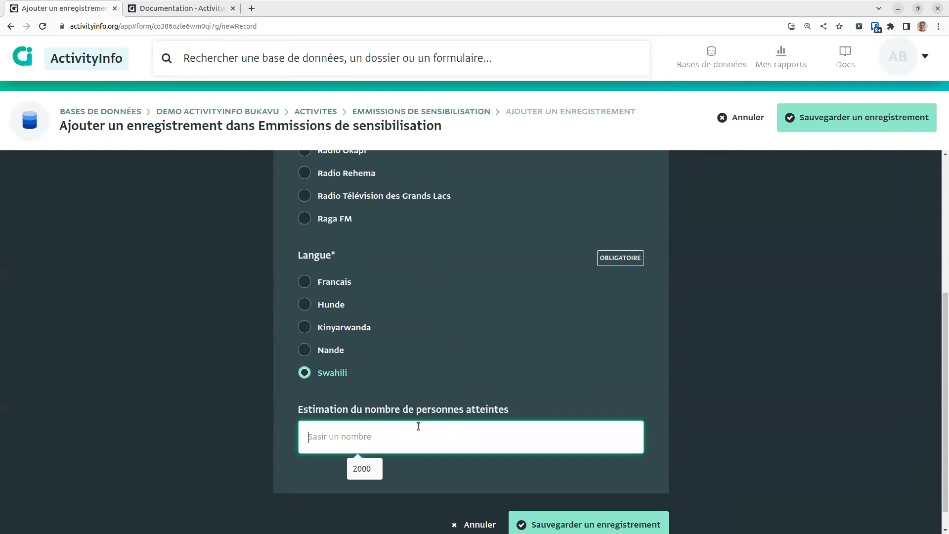
{"action": "type", "text": "5000"}
{"action": "left_click", "coordinate": [603, 520]}
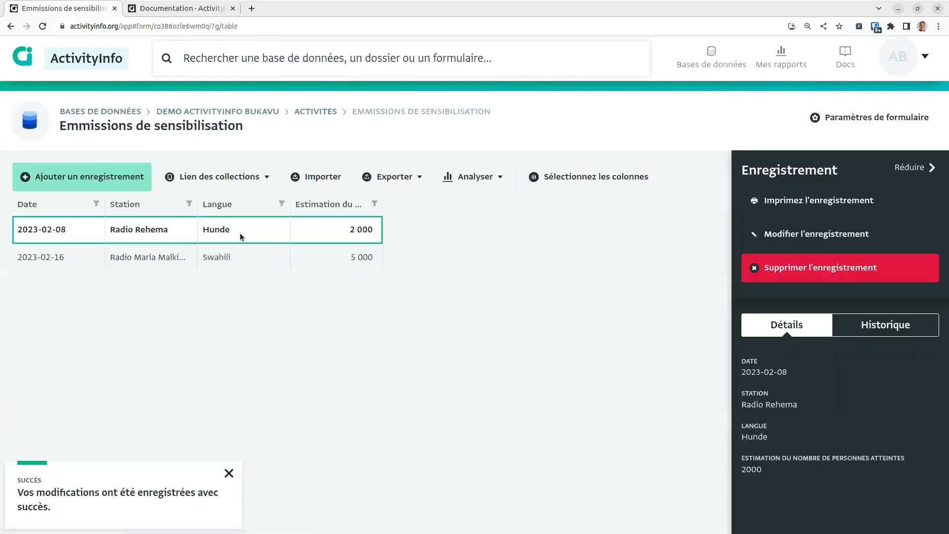
Step: Compare the new 2023-02-16 record with the 2023-02-08 one, then return to Activites
{"action": "left_click", "coordinate": [209, 257]}
{"action": "left_click", "coordinate": [236, 230]}
{"action": "left_click", "coordinate": [311, 112]}
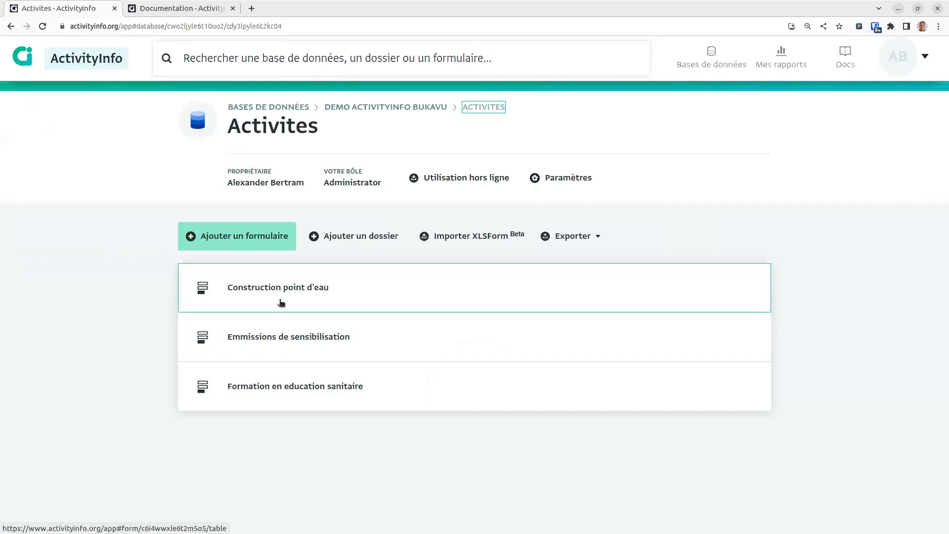
Step: Open Construction point d'eau and show details of record 464377 (Madaka, Borne-fontaine, Mauvais)
{"action": "left_click", "coordinate": [283, 289]}
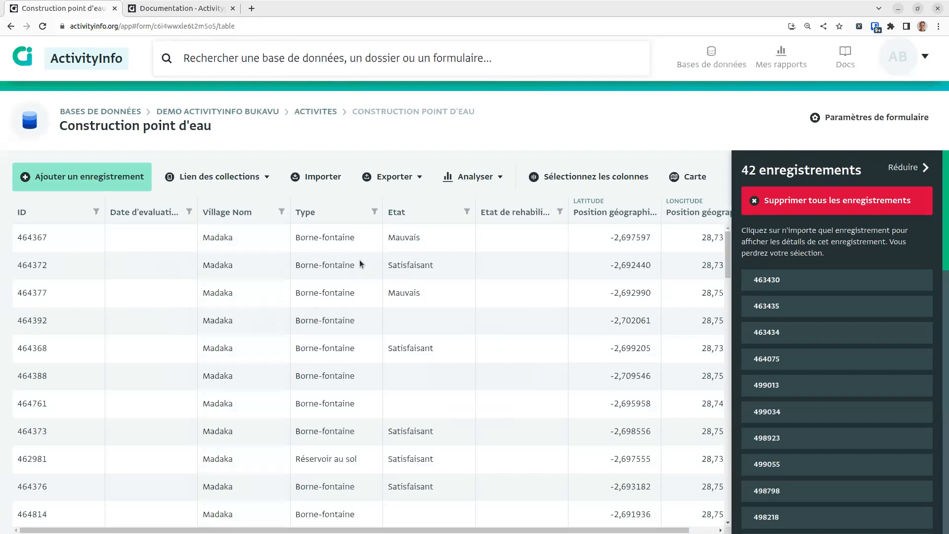
{"action": "left_click", "coordinate": [430, 291]}
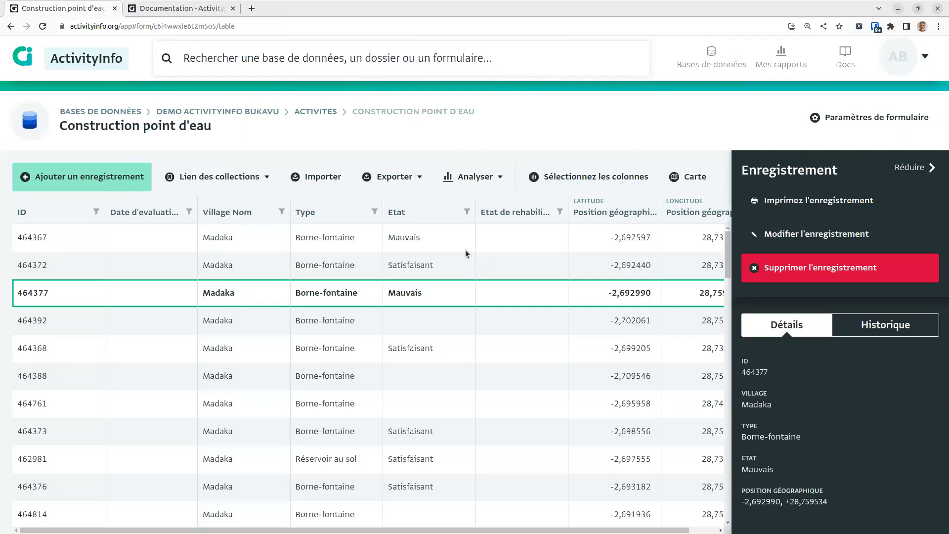
Step: Switch the browser to a widened mobile device emulation view and reload ActivityInfo
{"action": "key", "text": "F12"}
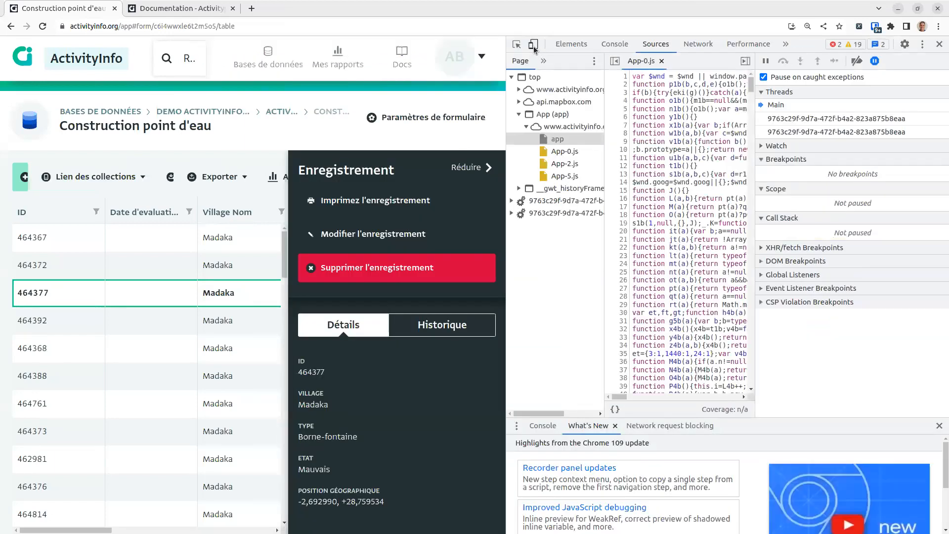
{"action": "left_click", "coordinate": [533, 44]}
{"action": "left_click_drag", "start_coordinate": [506, 73], "coordinate": [755, 75]}
{"action": "key", "text": "F5"}
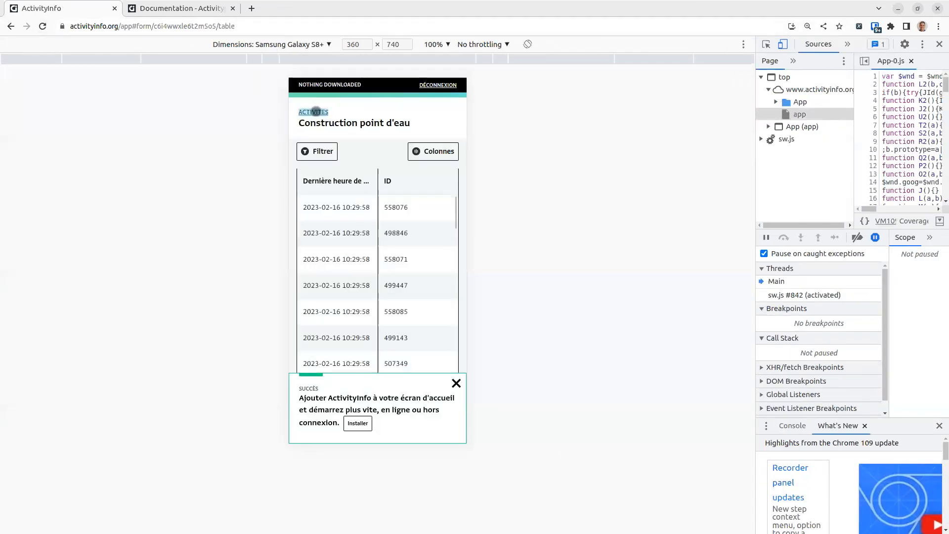
Step: Make the Demo ActivityInfo Bukavu database available offline and open its Construction point d'eau form
{"action": "left_click", "coordinate": [314, 109]}
{"action": "left_click", "coordinate": [366, 111]}
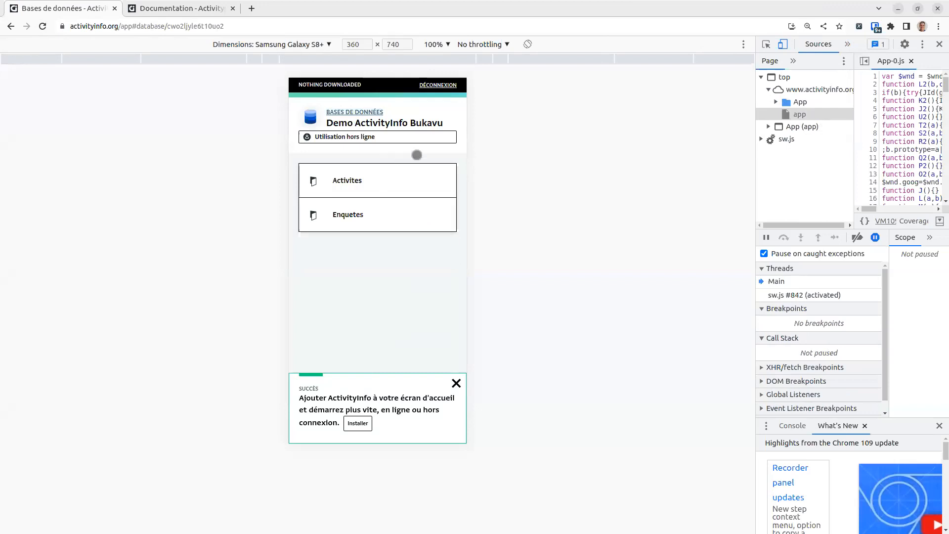
{"action": "left_click", "coordinate": [356, 112]}
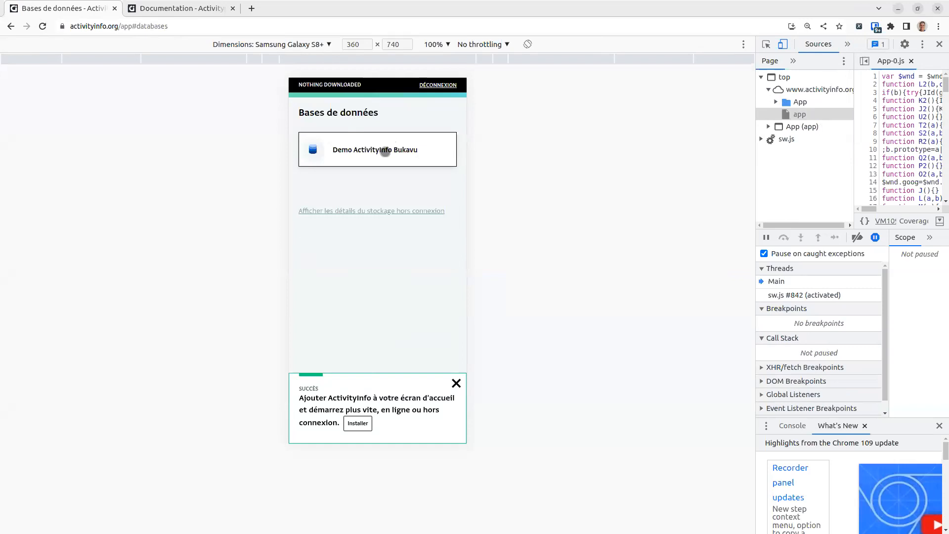
{"action": "left_click", "coordinate": [456, 383]}
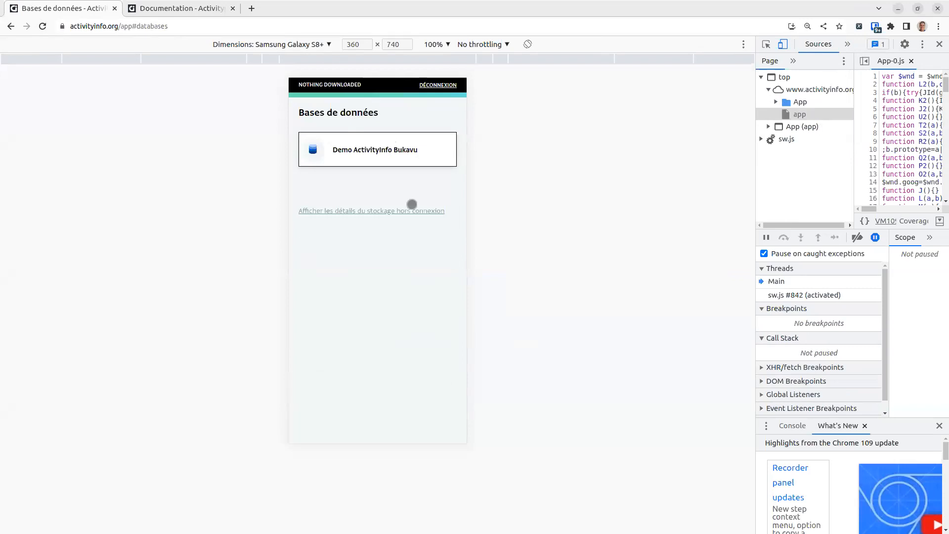
{"action": "left_click", "coordinate": [363, 156]}
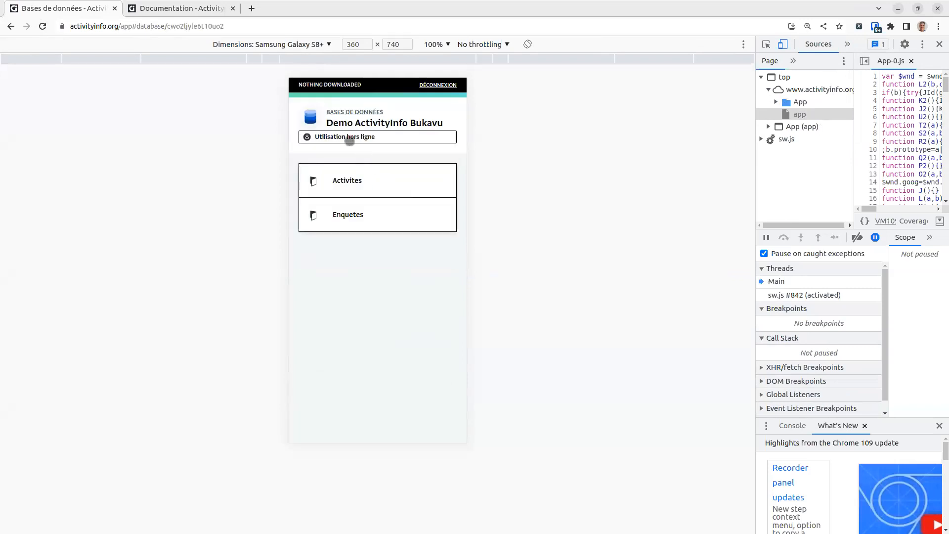
{"action": "left_click", "coordinate": [345, 136]}
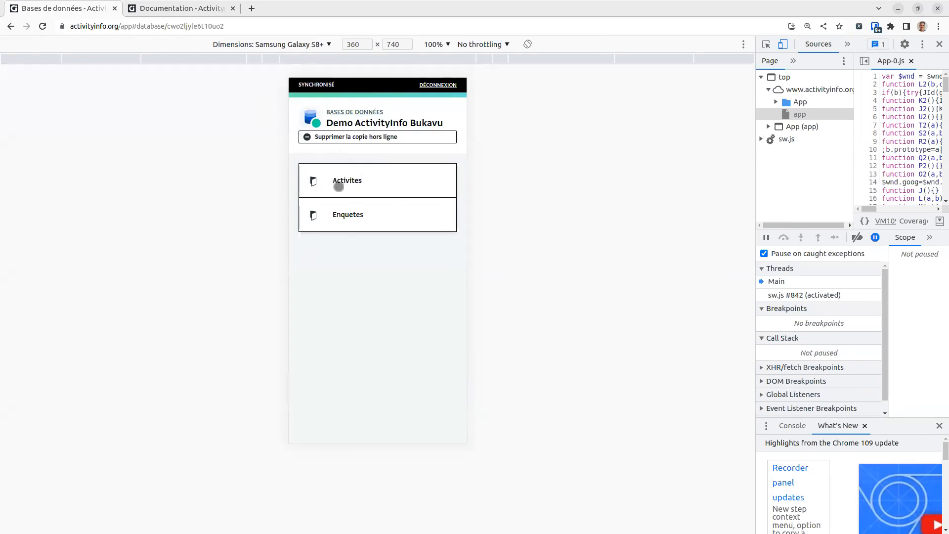
{"action": "left_click", "coordinate": [338, 186]}
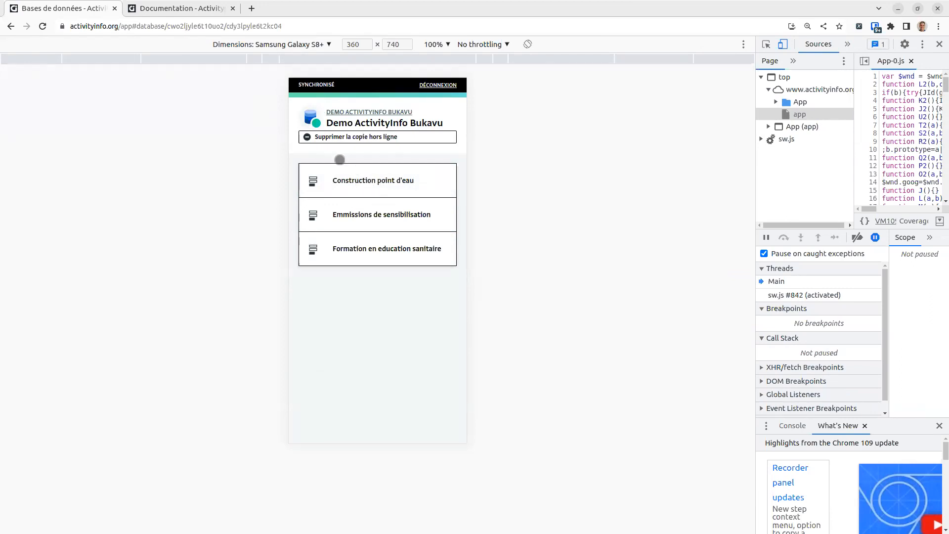
{"action": "left_click", "coordinate": [362, 177]}
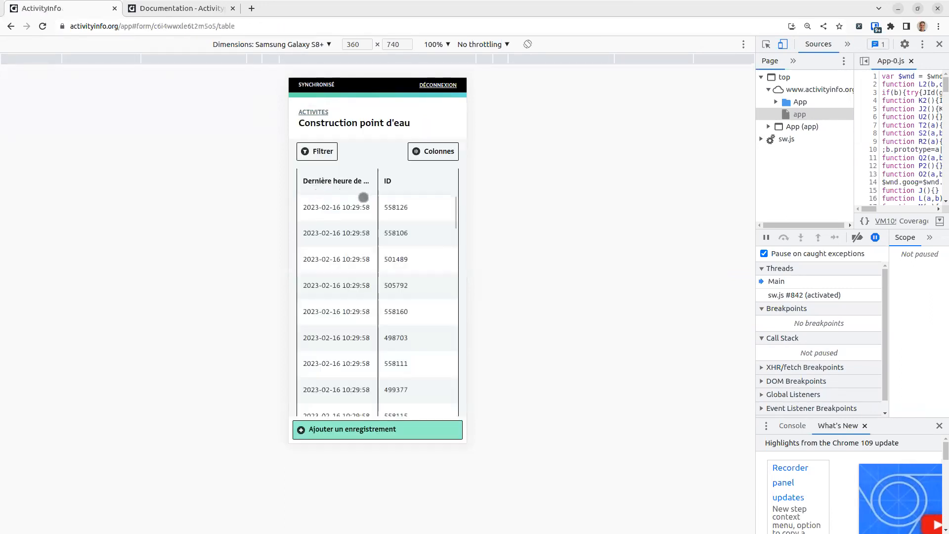
Step: Start a new water point record 0001, dated today, in Bunyakiri, type Captage de source
{"action": "left_click", "coordinate": [350, 429]}
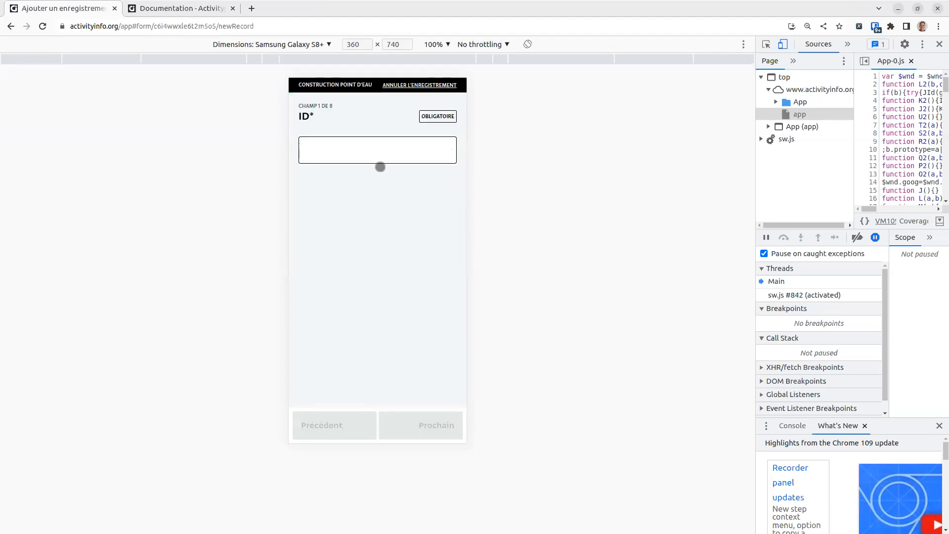
{"action": "type", "text": "0001"}
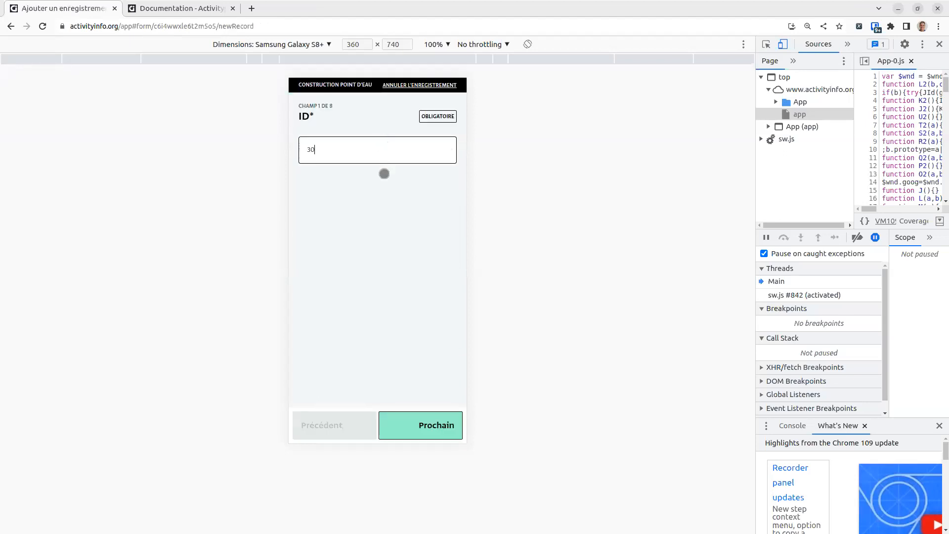
{"action": "left_click", "coordinate": [415, 425]}
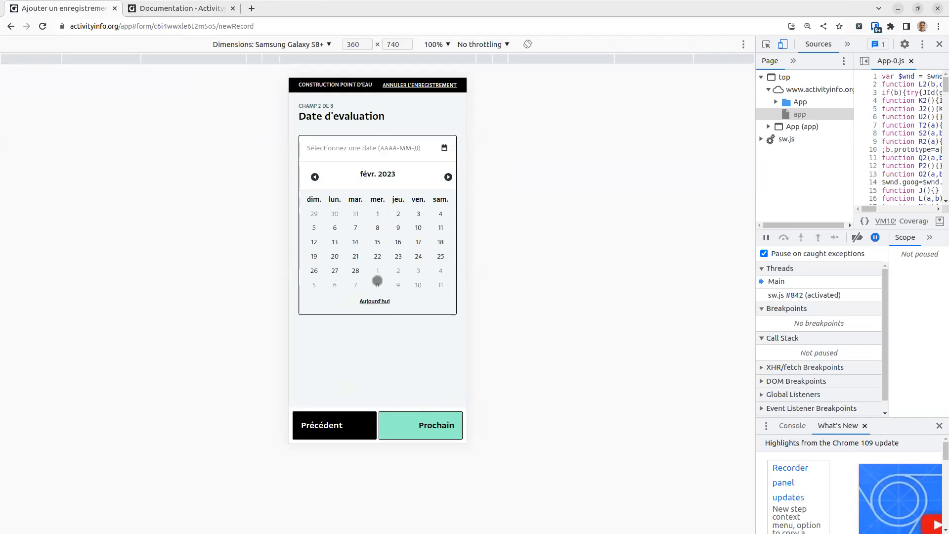
{"action": "left_click", "coordinate": [371, 302]}
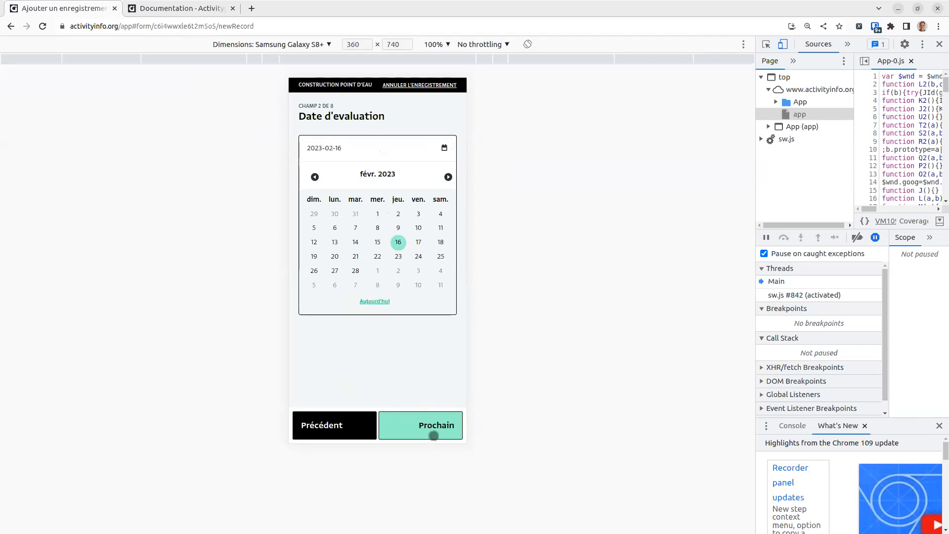
{"action": "left_click", "coordinate": [434, 435]}
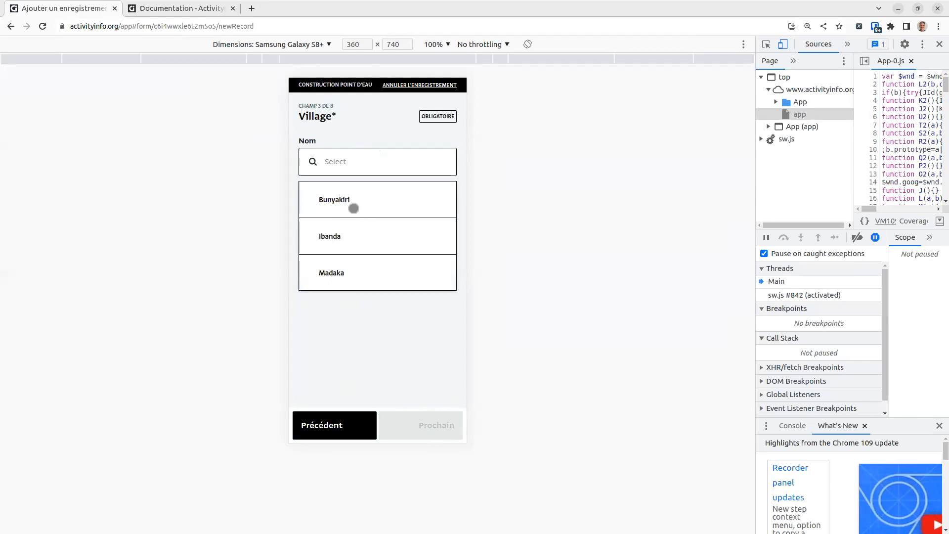
{"action": "left_click", "coordinate": [351, 207]}
{"action": "left_click", "coordinate": [423, 416]}
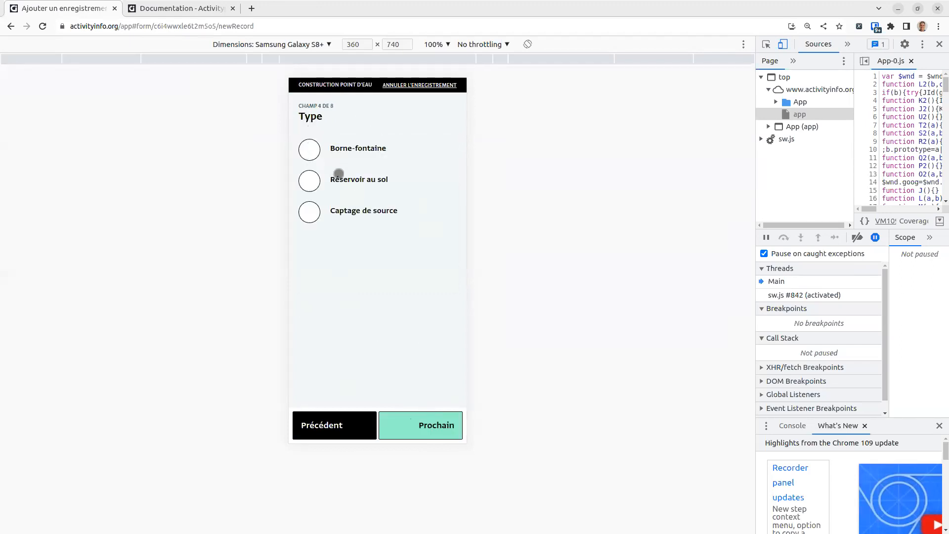
{"action": "left_click", "coordinate": [371, 211]}
Step: Set condition Mauvais, status Pas commence, current GPS position, and begin attaching a photo
{"action": "left_click", "coordinate": [428, 427]}
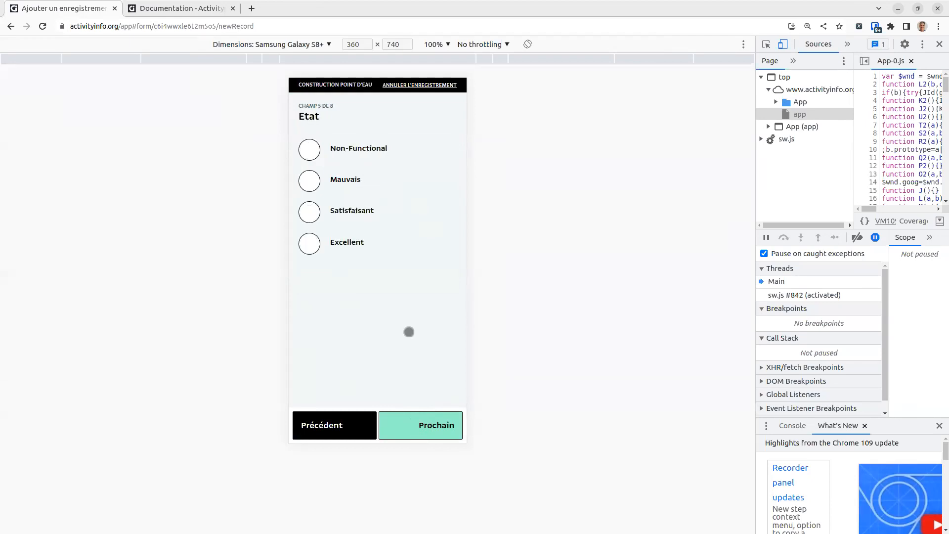
{"action": "left_click", "coordinate": [355, 175]}
{"action": "left_click", "coordinate": [437, 425]}
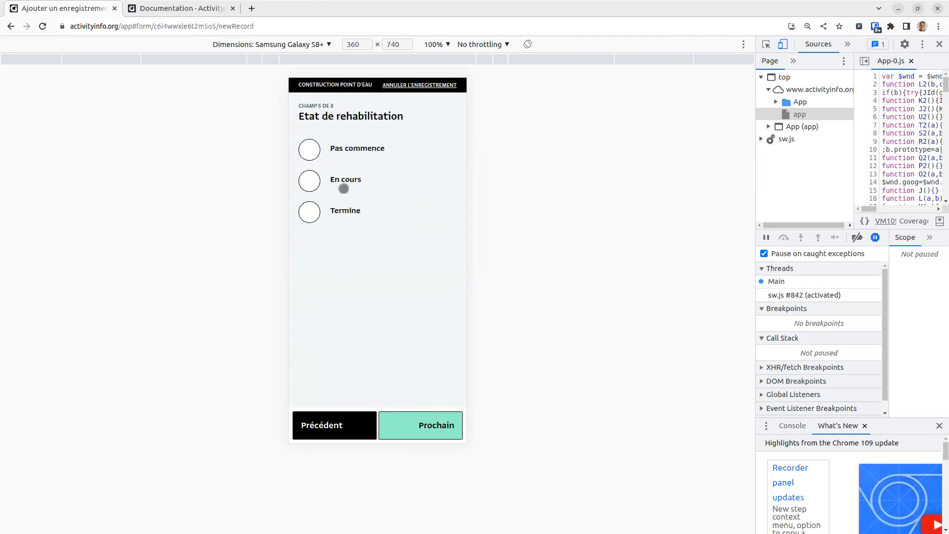
{"action": "left_click", "coordinate": [346, 153]}
{"action": "left_click", "coordinate": [410, 428]}
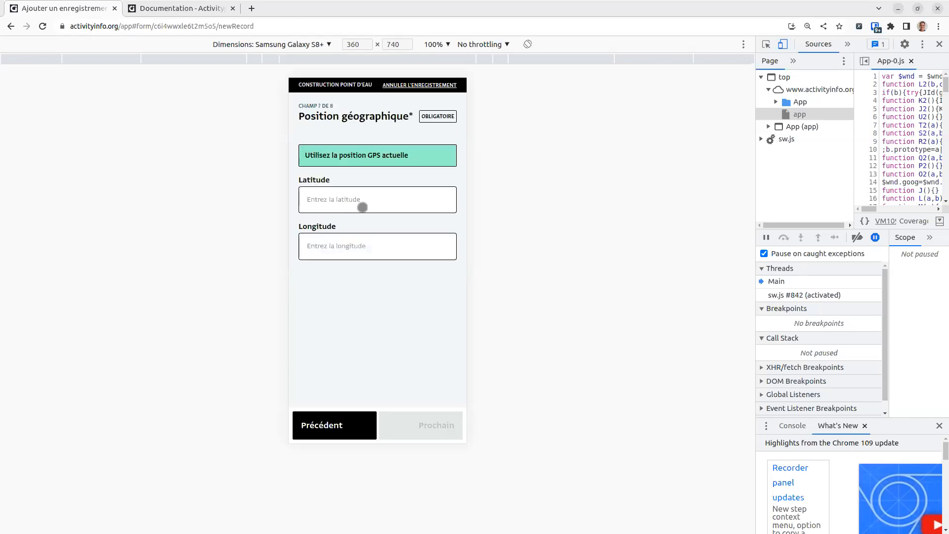
{"action": "left_click", "coordinate": [364, 155]}
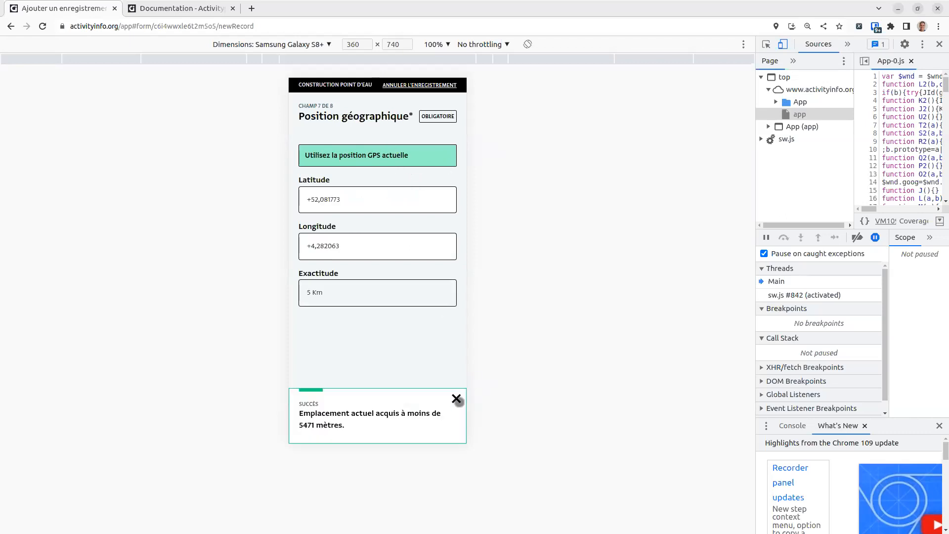
{"action": "left_click", "coordinate": [456, 398]}
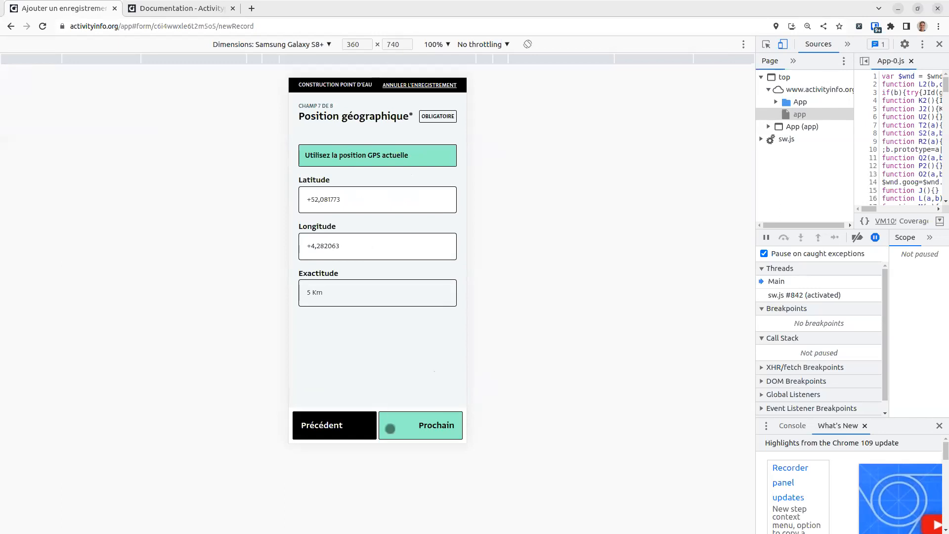
{"action": "left_click", "coordinate": [424, 426]}
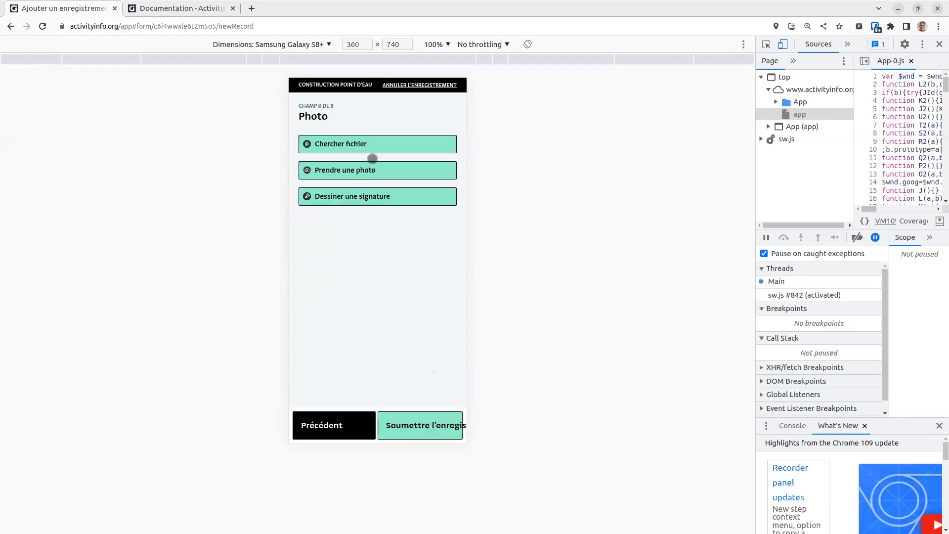
{"action": "left_click", "coordinate": [380, 171]}
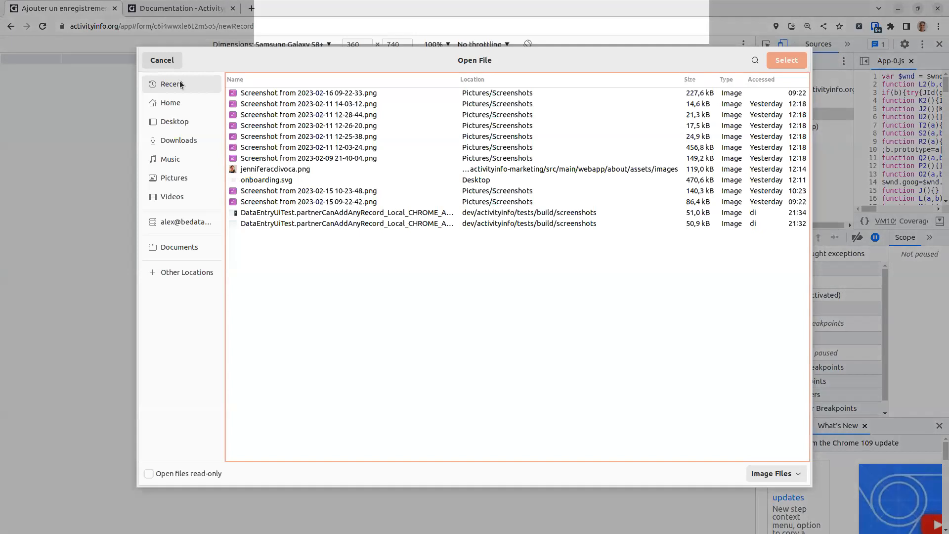
Step: Skip the photo, submit the water point record, and dismiss the confirmation
{"action": "left_click", "coordinate": [160, 60]}
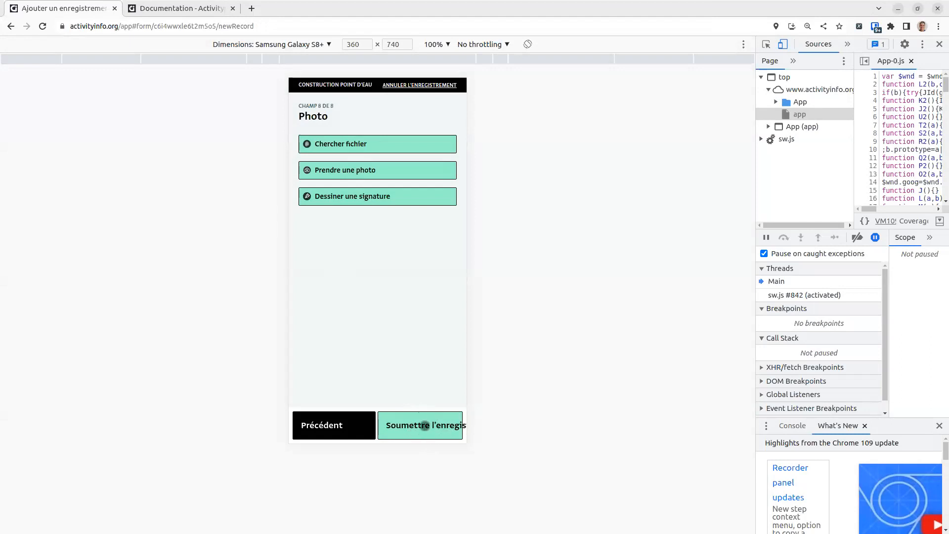
{"action": "left_click", "coordinate": [430, 425]}
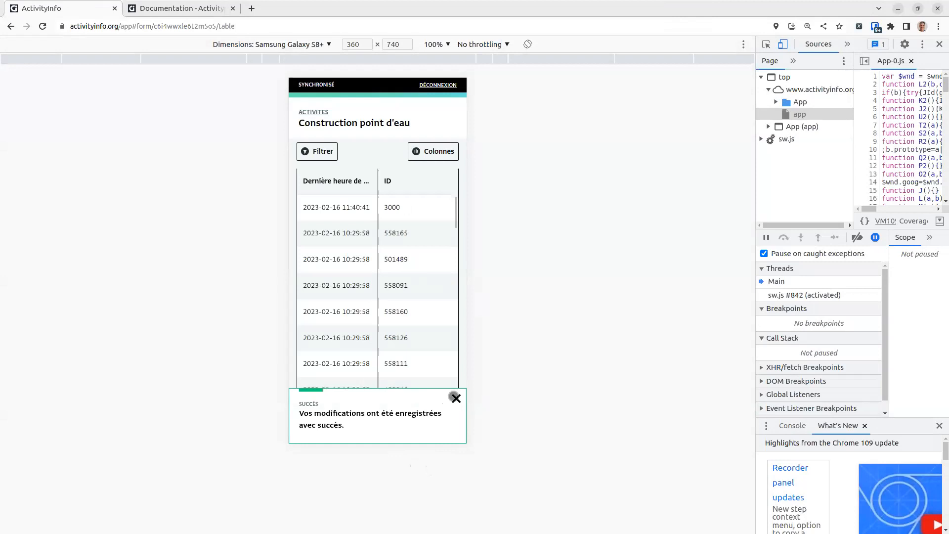
{"action": "left_click", "coordinate": [454, 397]}
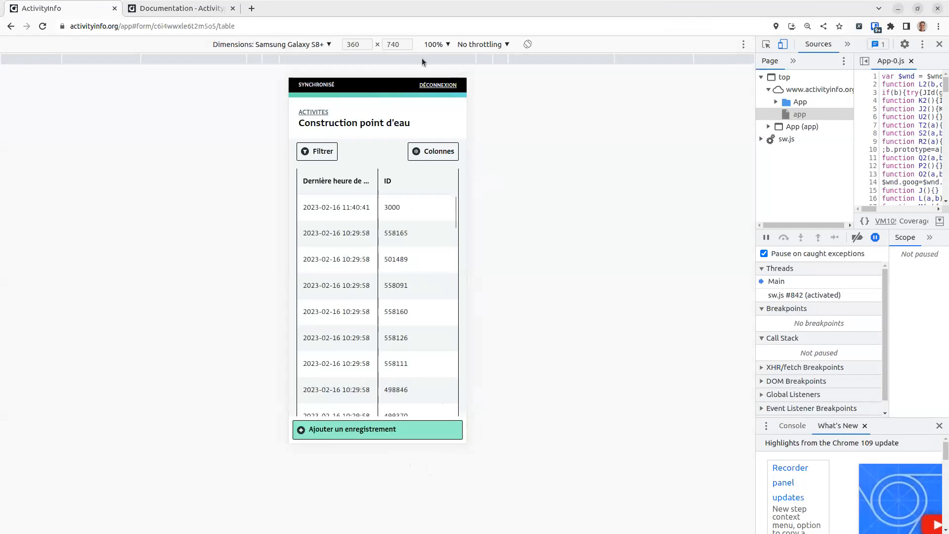
Step: Leave mobile emulation and developer tools, collapse the details panel, and map the water points
{"action": "left_click", "coordinate": [784, 47]}
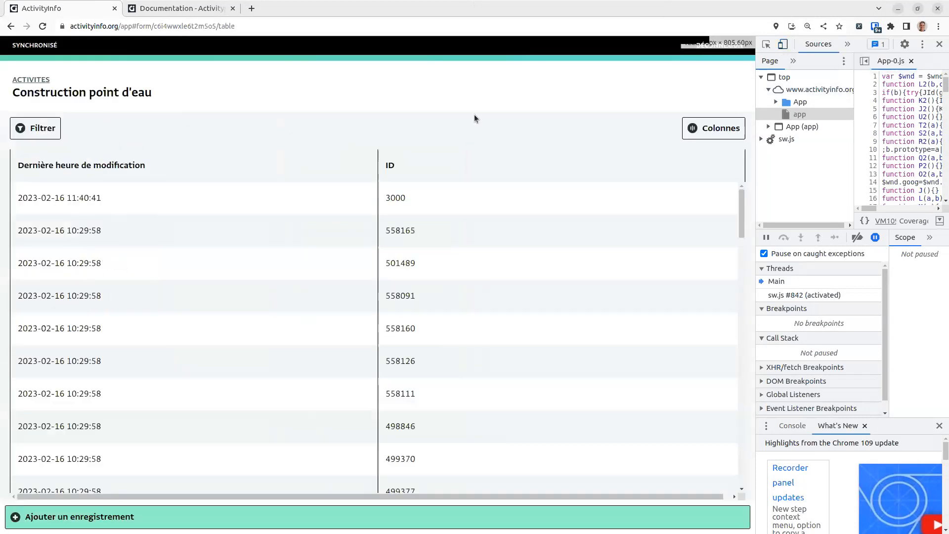
{"action": "left_click", "coordinate": [45, 26]}
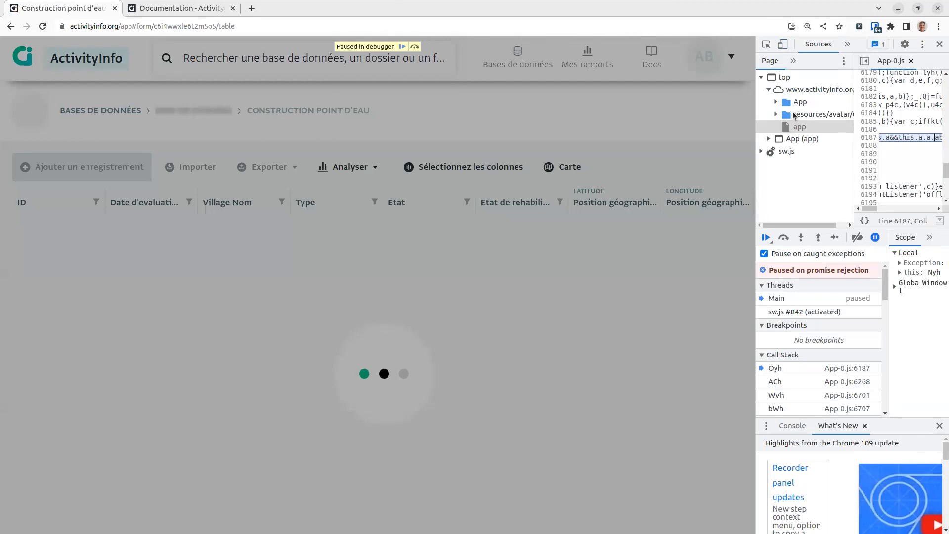
{"action": "left_click", "coordinate": [939, 45]}
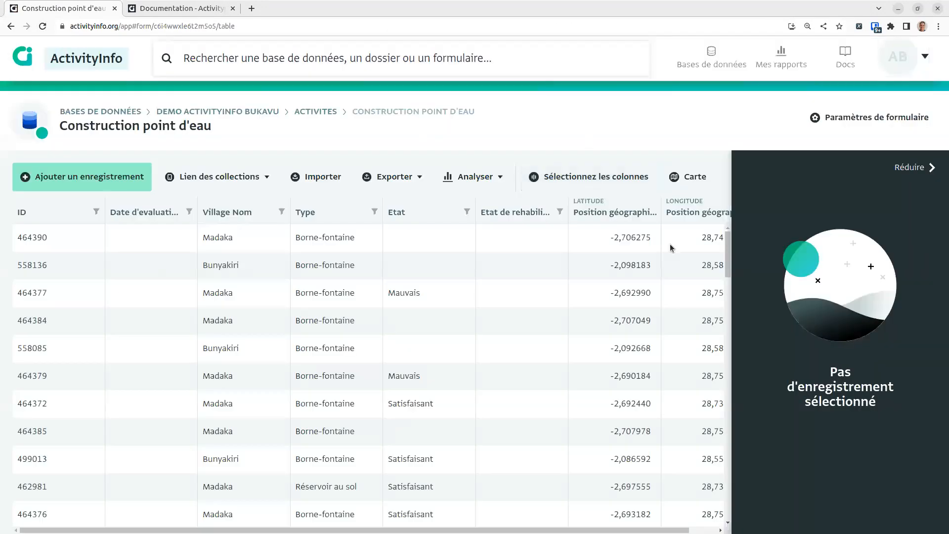
{"action": "left_click", "coordinate": [920, 171]}
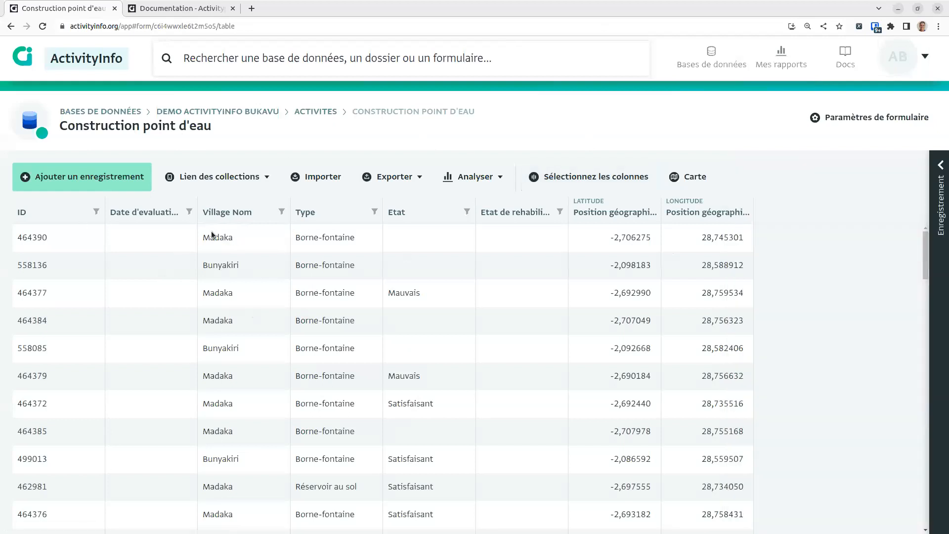
{"action": "left_click", "coordinate": [695, 177]}
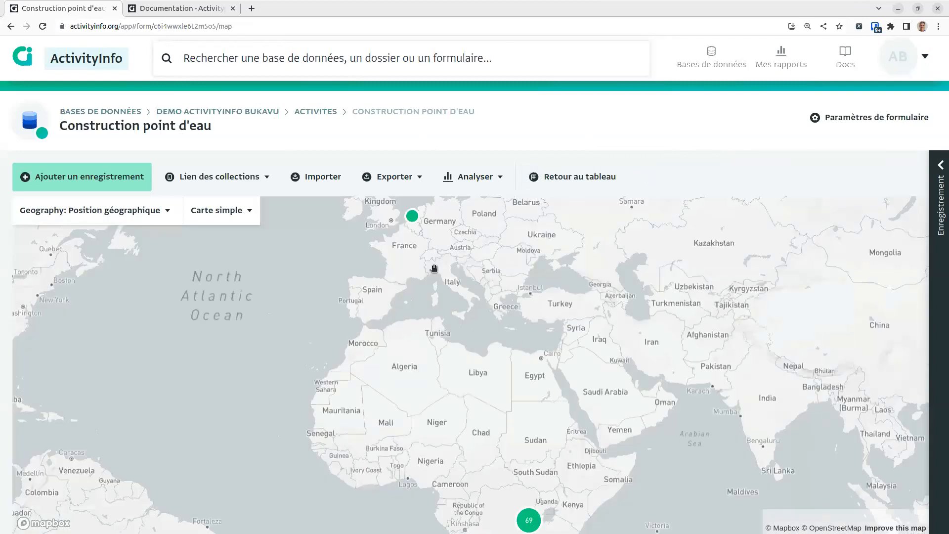
{"action": "mouse_move", "coordinate": [404, 228]}
{"action": "left_mouse_down"}
{"action": "mouse_move", "coordinate": [425, 263]}
{"action": "mouse_move", "coordinate": [483, 284]}
{"action": "mouse_move", "coordinate": [445, 258]}
{"action": "mouse_move", "coordinate": [430, 229]}
{"action": "left_mouse_up"}
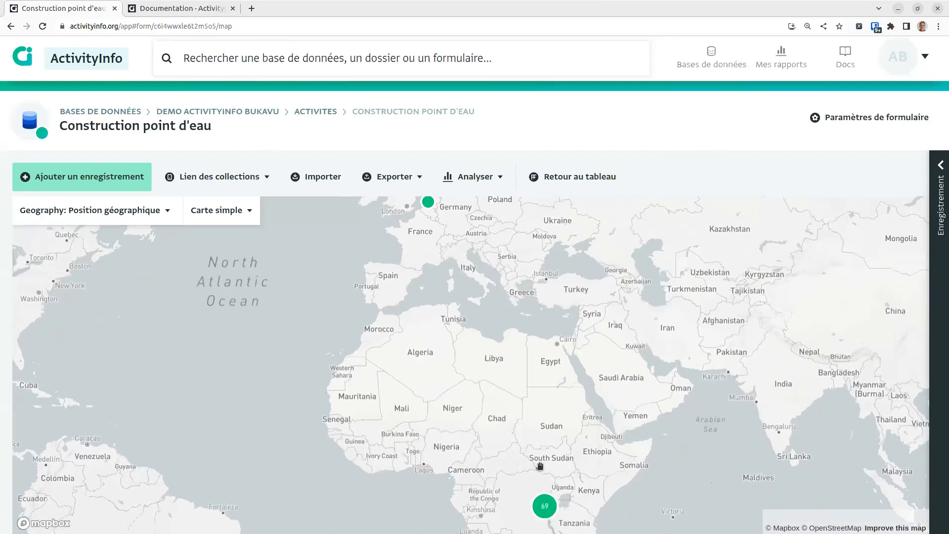
Step: Zoom to the Netherlands marker and delete test record 3000, confirming the deletion
{"action": "left_click_drag", "start_coordinate": [416, 305], "coordinate": [417, 308]}
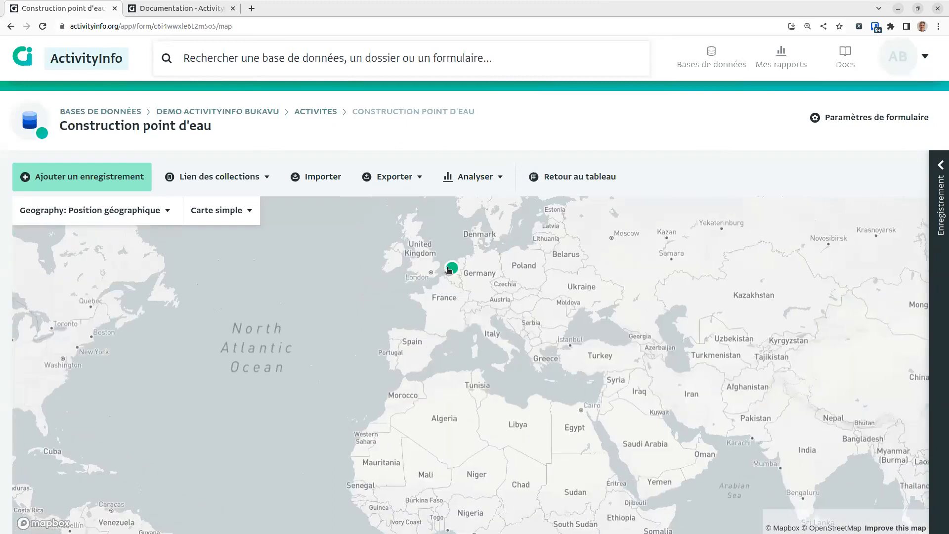
{"action": "scroll", "coordinate": [450, 272], "scroll_direction": "up", "scroll_amount": 5}
{"action": "scroll", "coordinate": [467, 309], "scroll_direction": "up", "scroll_amount": 3}
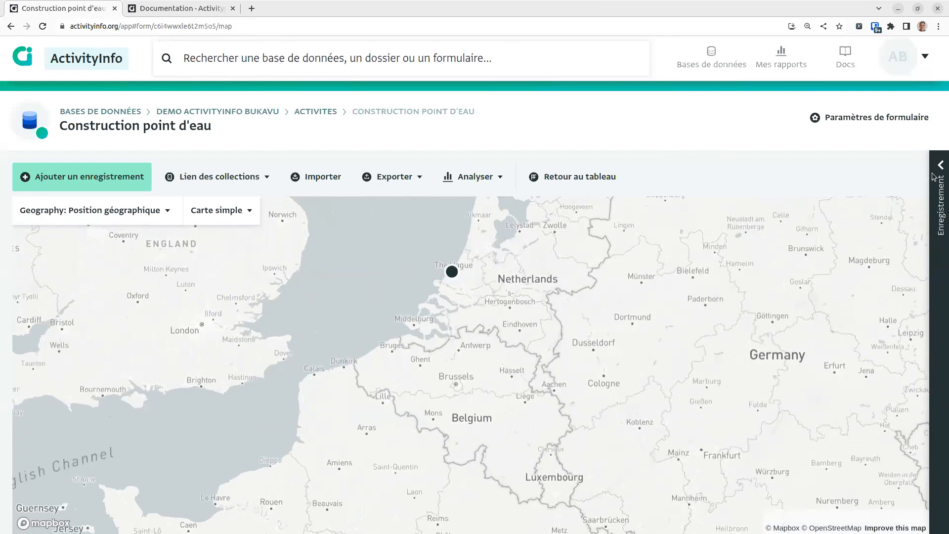
{"action": "left_click", "coordinate": [934, 177]}
{"action": "left_click", "coordinate": [777, 271]}
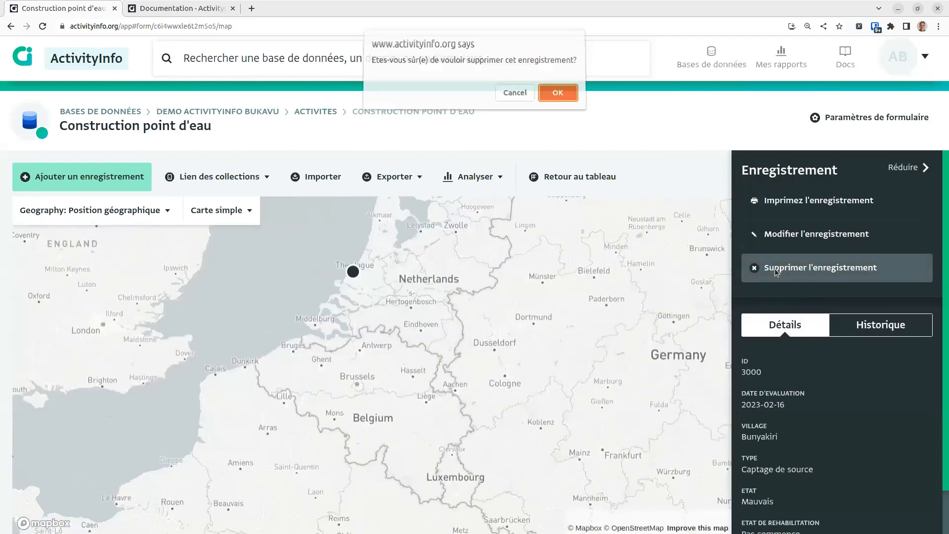
{"action": "left_click", "coordinate": [557, 97]}
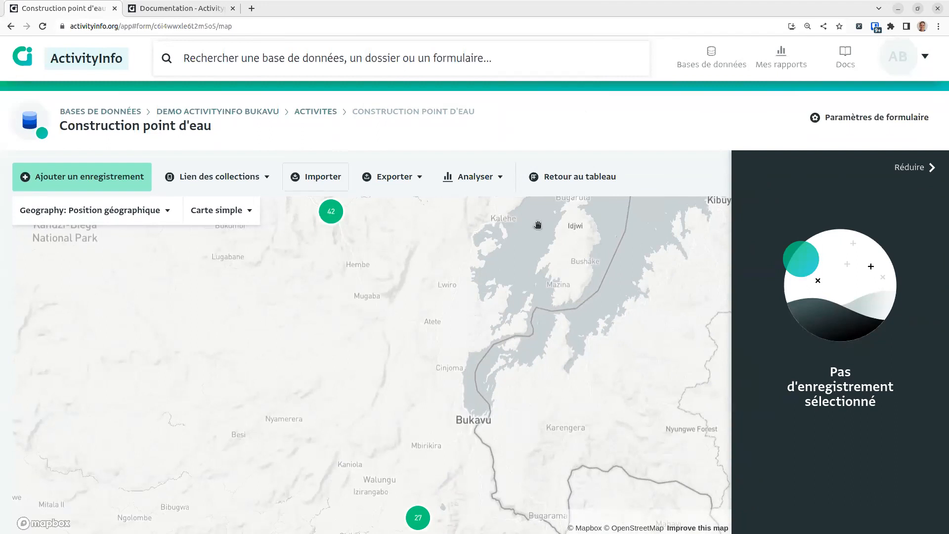
Step: Open the 42-point cluster and show water point 558085's details near Bunyakiri
{"action": "left_click", "coordinate": [331, 212]}
{"action": "left_click", "coordinate": [829, 311]}
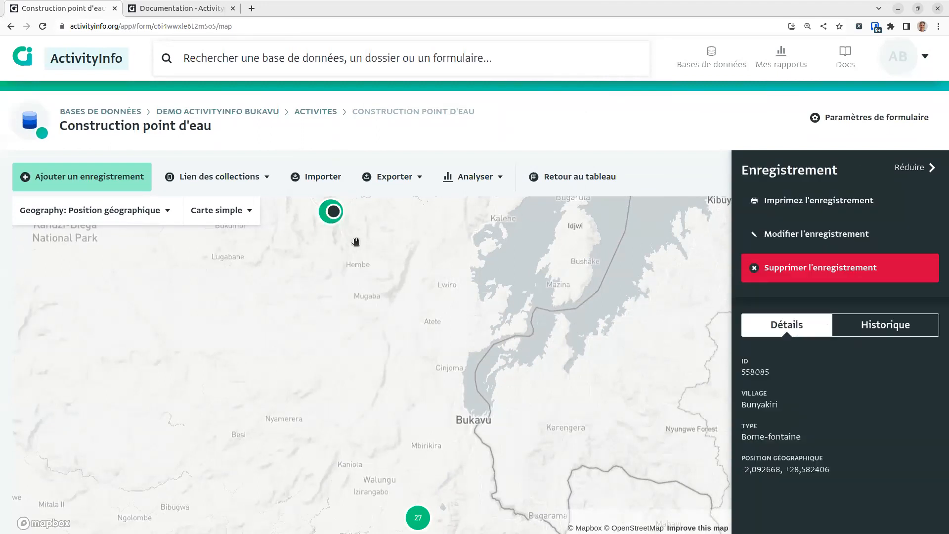
{"action": "scroll", "coordinate": [343, 207], "scroll_direction": "up", "scroll_amount": 8}
{"action": "left_click_drag", "start_coordinate": [335, 234], "coordinate": [359, 396]}
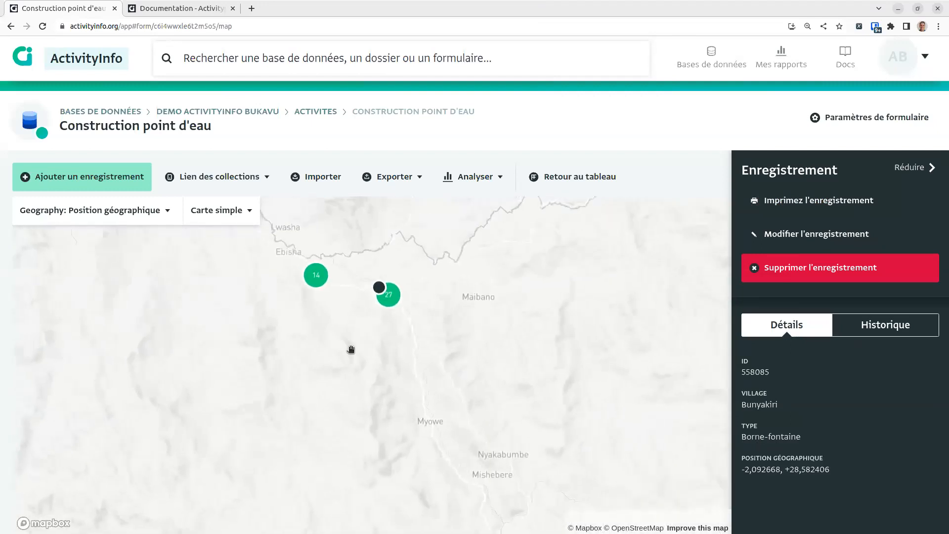
{"action": "scroll", "coordinate": [351, 349], "scroll_direction": "up", "scroll_amount": 5}
{"action": "left_click_drag", "start_coordinate": [487, 284], "coordinate": [525, 417]}
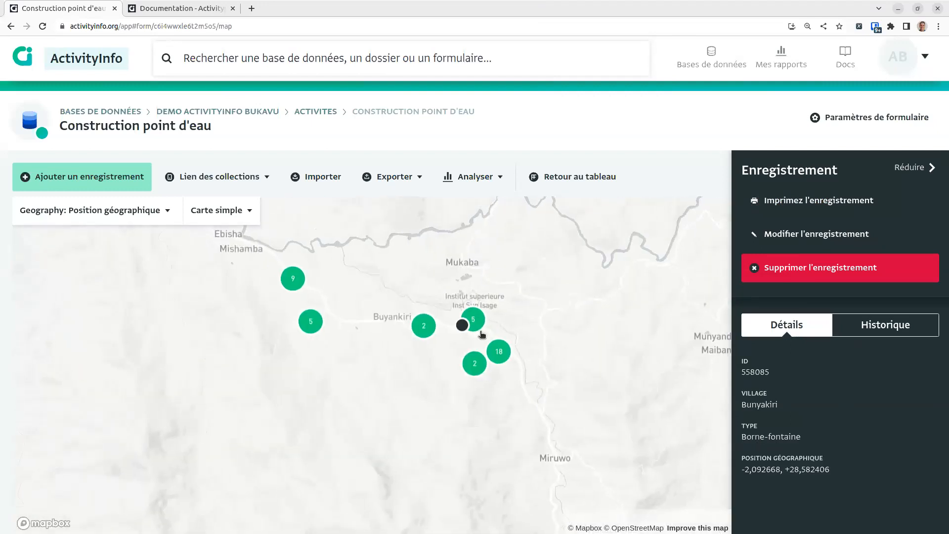
{"action": "scroll", "coordinate": [477, 319], "scroll_direction": "up", "scroll_amount": 3}
{"action": "scroll", "coordinate": [468, 316], "scroll_direction": "up", "scroll_amount": 2}
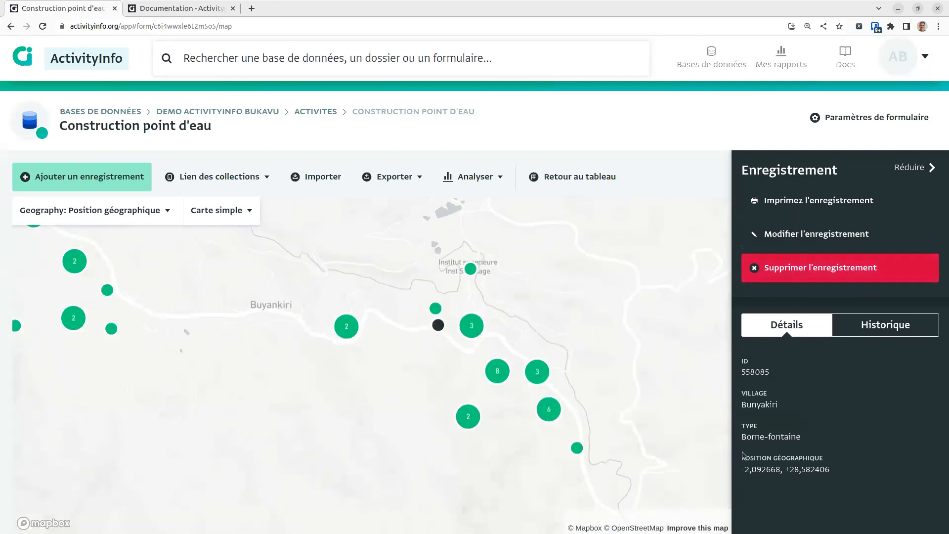
Step: Change record 558085's type to Réservoir au sol, save it, and check its history
{"action": "left_click", "coordinate": [796, 225]}
{"action": "scroll", "coordinate": [527, 430], "scroll_direction": "down", "scroll_amount": 3}
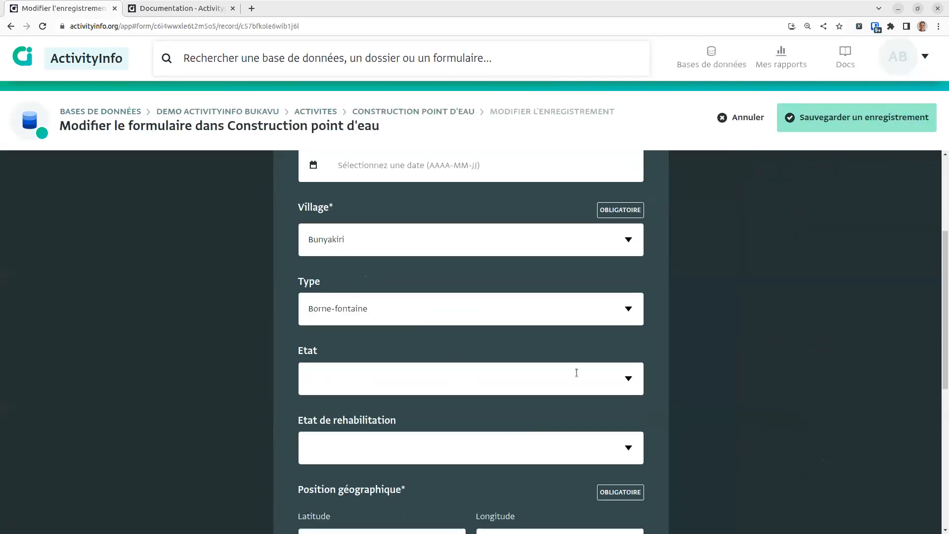
{"action": "left_click", "coordinate": [628, 308]}
{"action": "key", "text": "Down"}
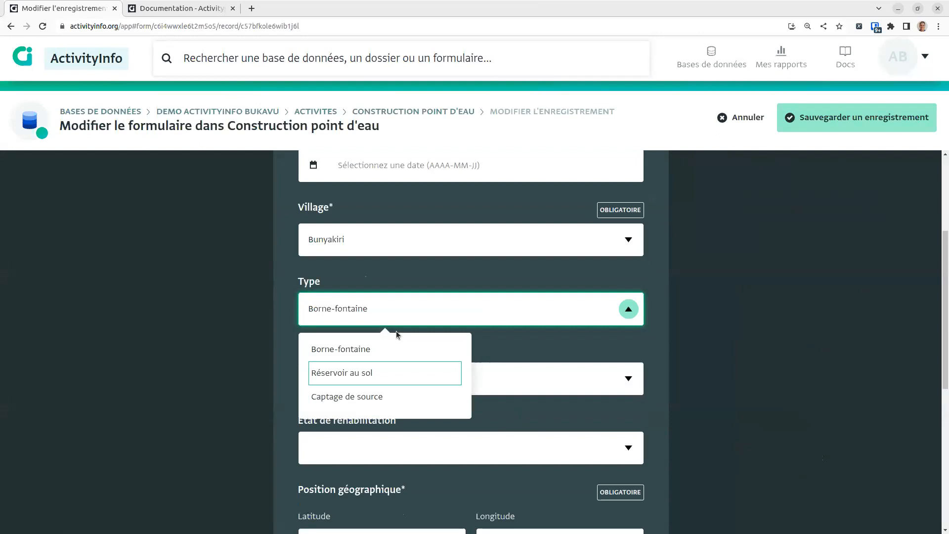
{"action": "left_click", "coordinate": [385, 377]}
{"action": "left_click", "coordinate": [834, 129]}
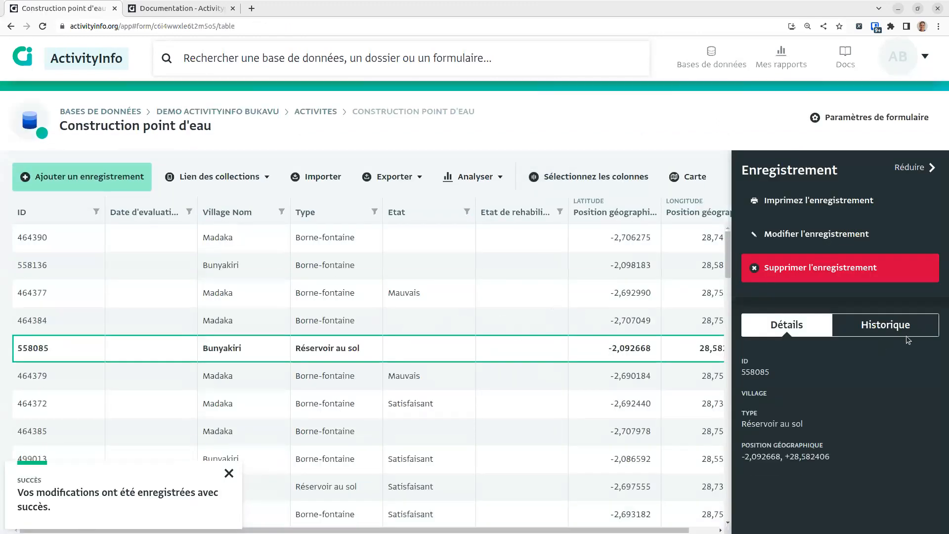
{"action": "left_click", "coordinate": [885, 332]}
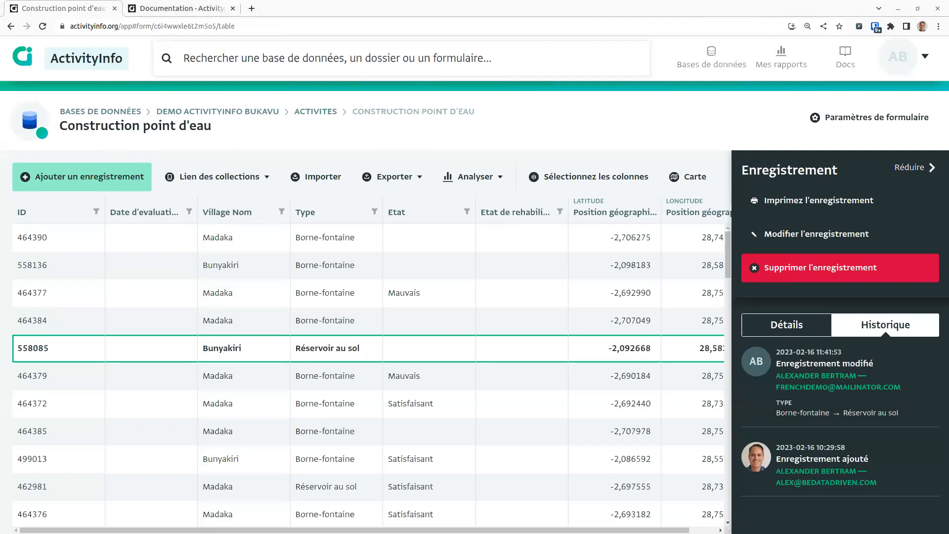
Step: Enlarge the bukavu.csv spreadsheet window
{"action": "left_click_drag", "start_coordinate": [211, 128], "coordinate": [927, 350]}
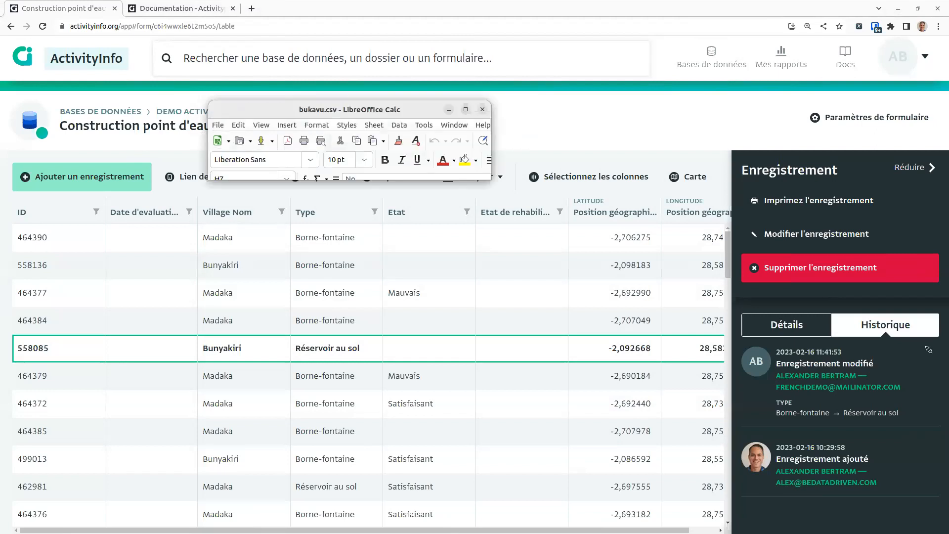
Step: Make the Calc window taller and widen column D to show full source names
{"action": "left_click_drag", "start_coordinate": [824, 349], "coordinate": [811, 508]}
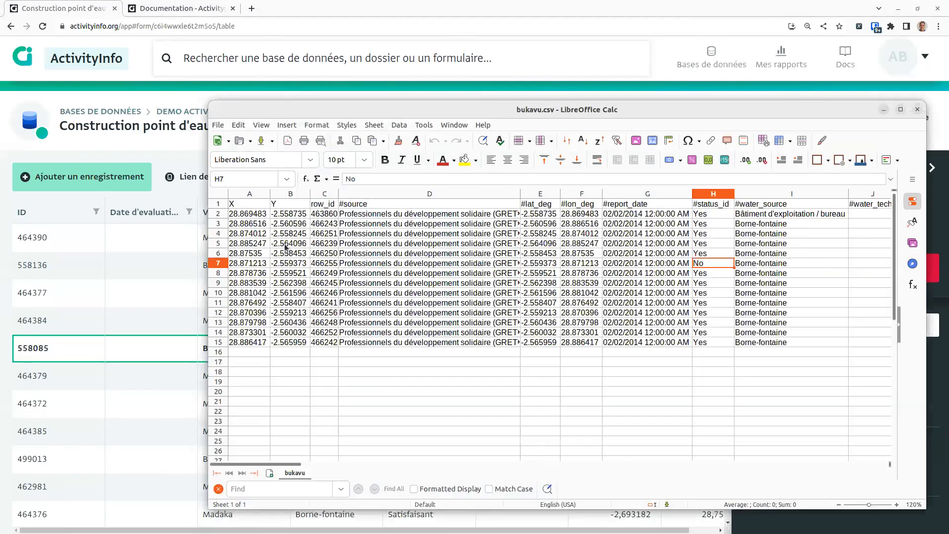
{"action": "left_click_drag", "start_coordinate": [207, 185], "coordinate": [4, 187]}
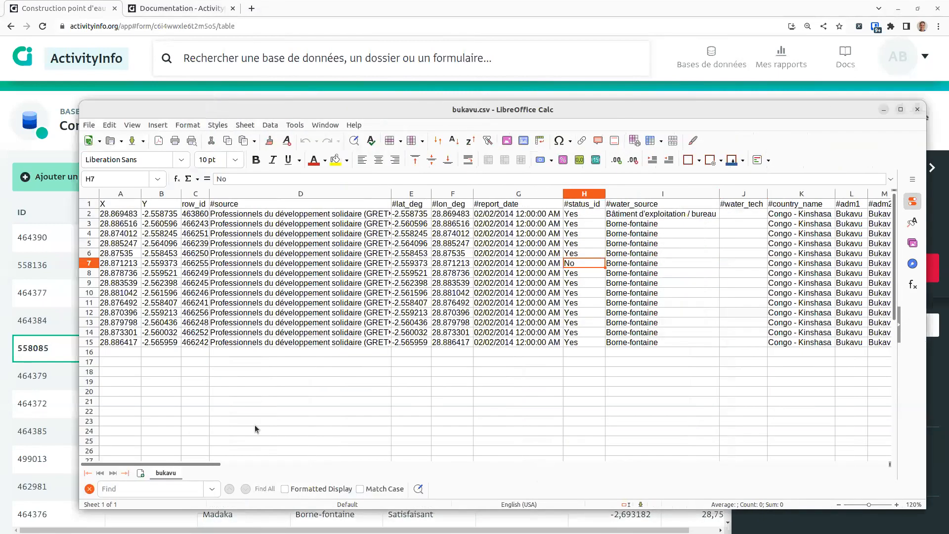
{"action": "mouse_move", "coordinate": [161, 464]}
{"action": "left_mouse_down"}
{"action": "mouse_move", "coordinate": [184, 465]}
{"action": "mouse_move", "coordinate": [161, 465]}
{"action": "left_mouse_up"}
{"action": "left_click", "coordinate": [242, 264]}
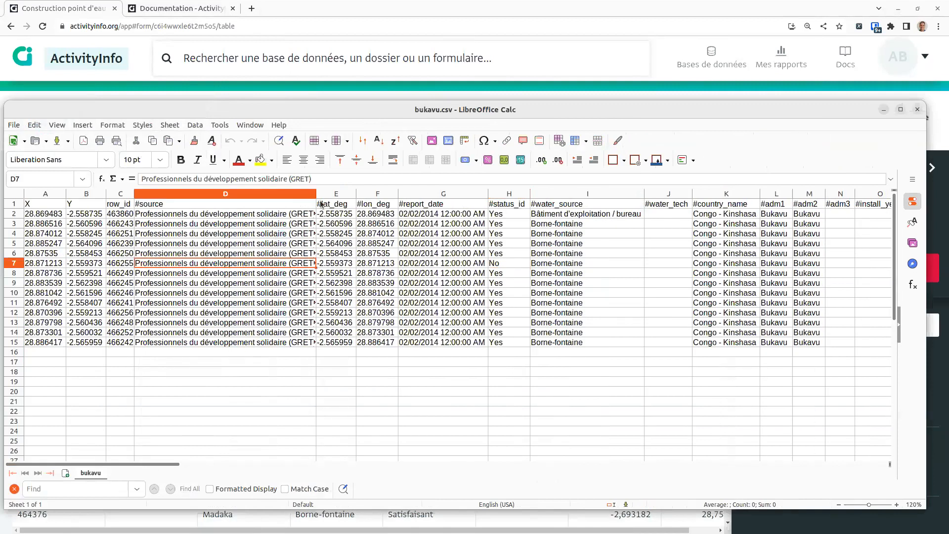
{"action": "left_click_drag", "start_coordinate": [315, 195], "coordinate": [439, 195]}
{"action": "left_click", "coordinate": [287, 220]}
{"action": "left_click_drag", "start_coordinate": [227, 459], "coordinate": [31, 428]}
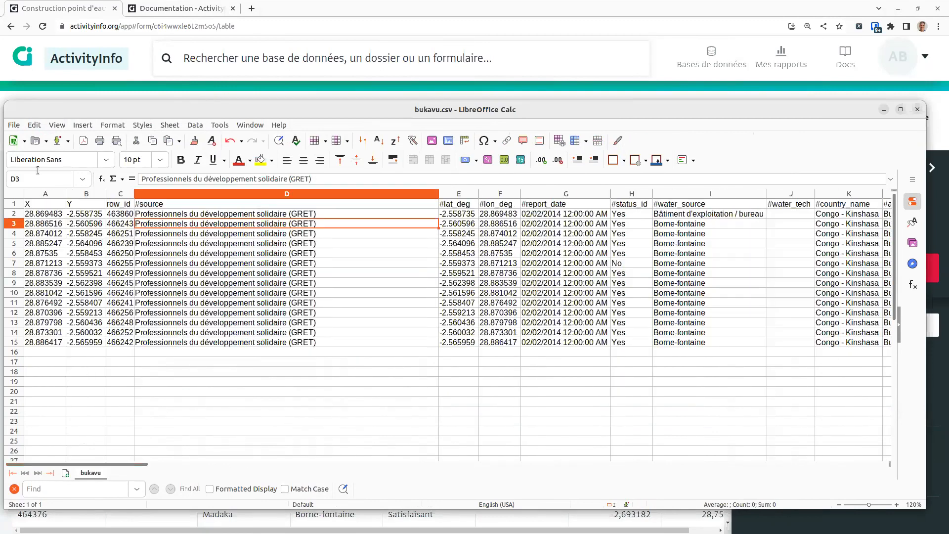
Step: Copy rows 1–15 of bukavu.csv and return to the Construction point d'eau tab
{"action": "left_click_drag", "start_coordinate": [13, 206], "coordinate": [13, 342]}
{"action": "key", "text": "ctrl+c"}
{"action": "left_click", "coordinate": [131, 76]}
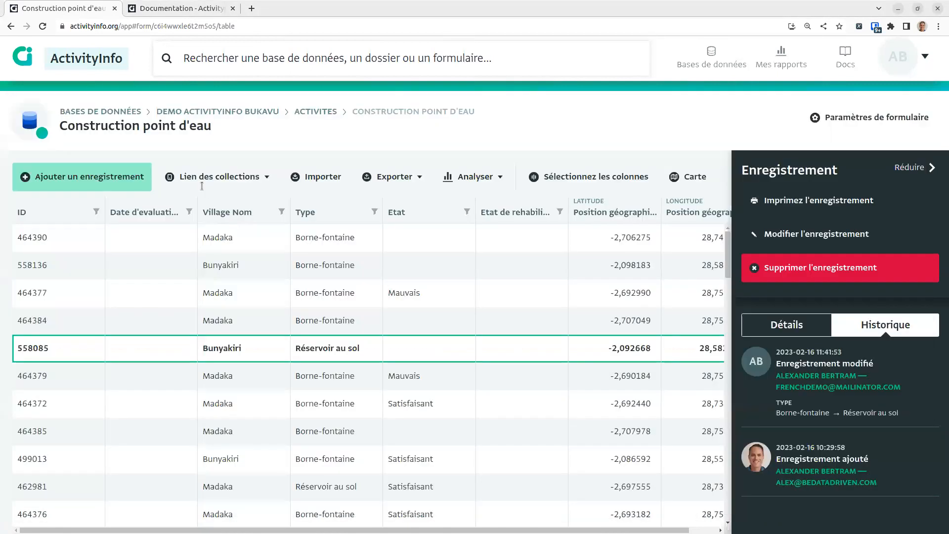
{"action": "left_click", "coordinate": [70, 9]}
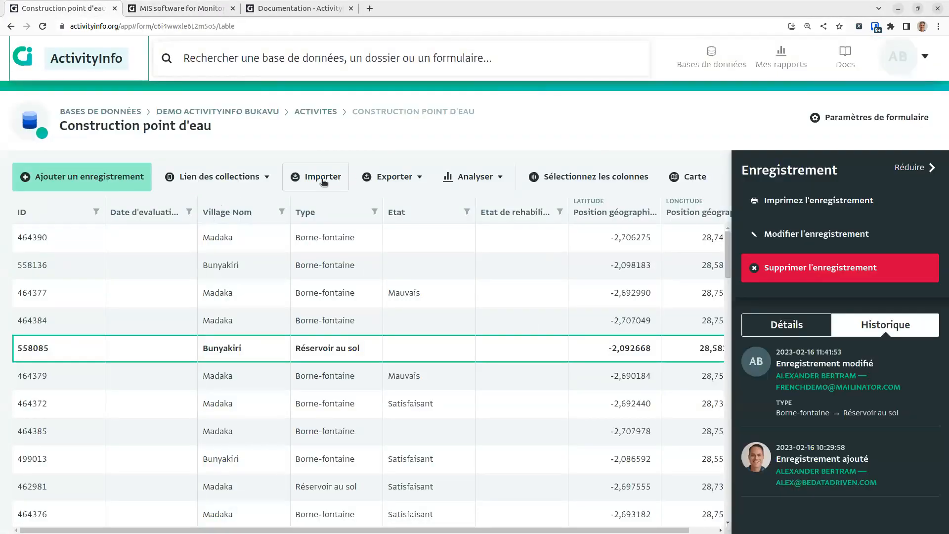
Step: Start an import into Construction point d'eau and paste the copied rows
{"action": "left_click", "coordinate": [322, 179]}
{"action": "left_click", "coordinate": [289, 261]}
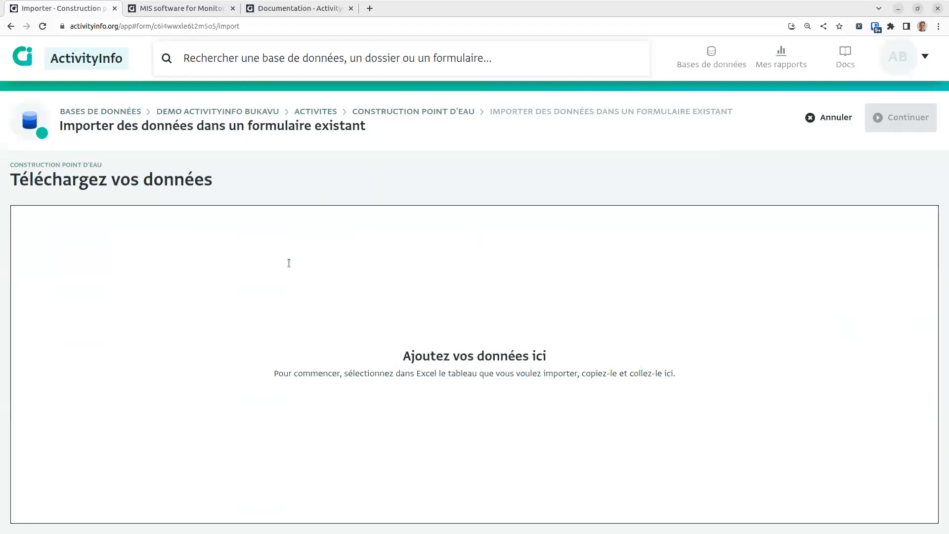
{"action": "key", "text": "ctrl+v"}
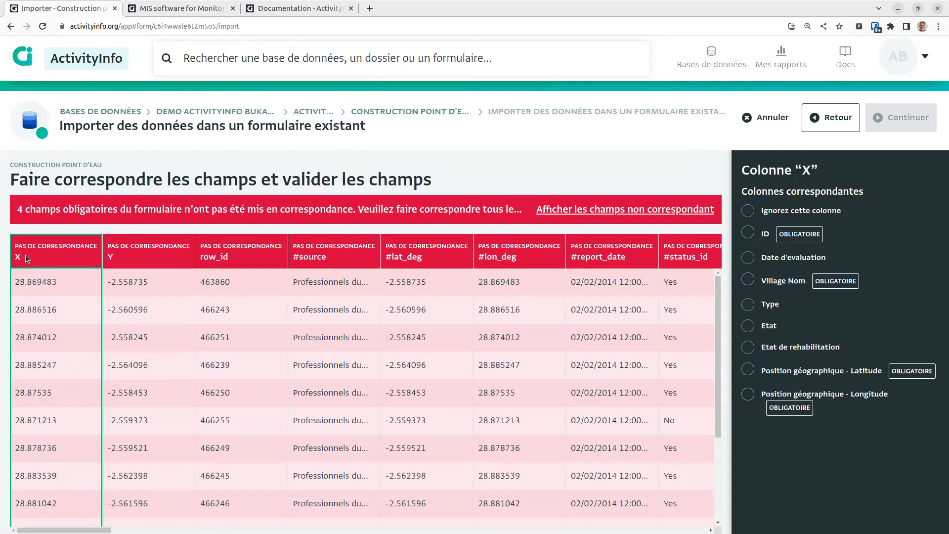
Step: Match X and Y to Position géographique longitude/latitude, and row_id to ID
{"action": "left_click", "coordinate": [828, 394]}
{"action": "left_click", "coordinate": [121, 336]}
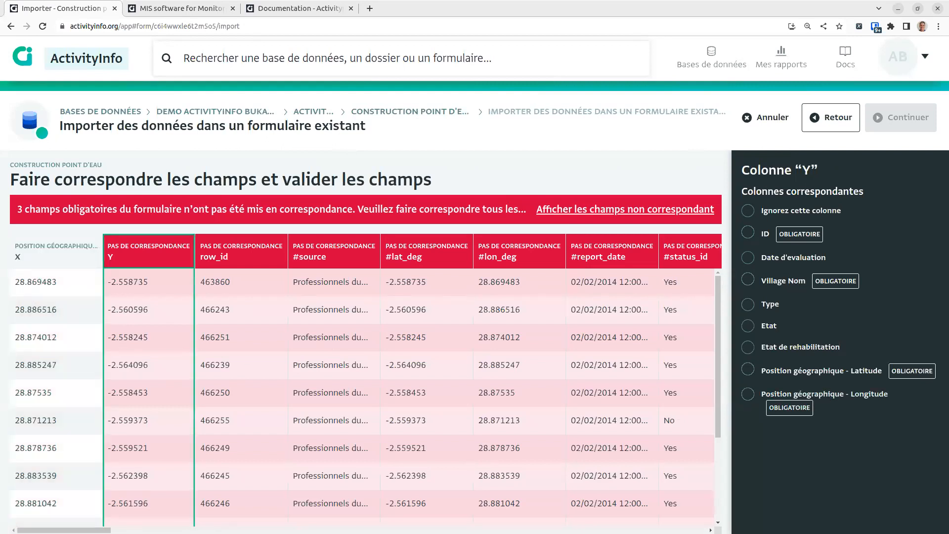
{"action": "left_click", "coordinate": [863, 375]}
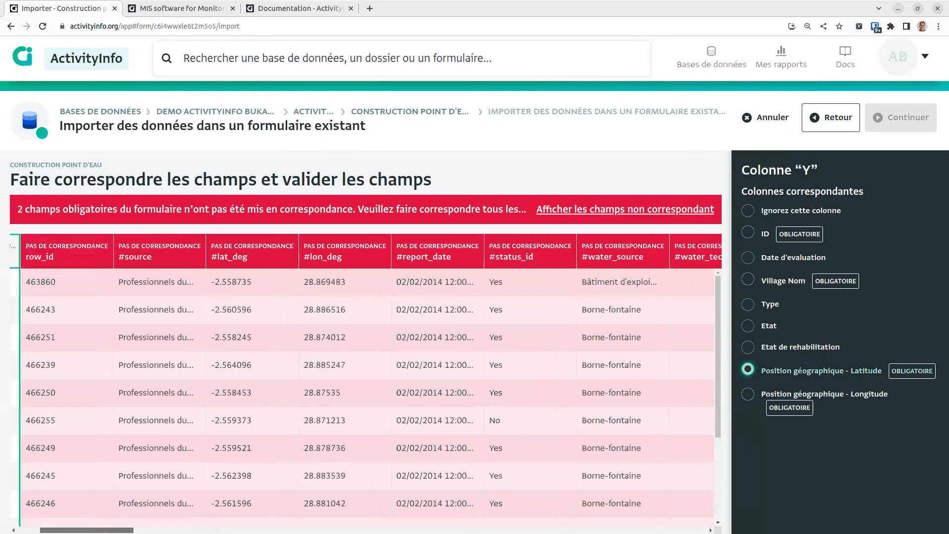
{"action": "left_click", "coordinate": [91, 337]}
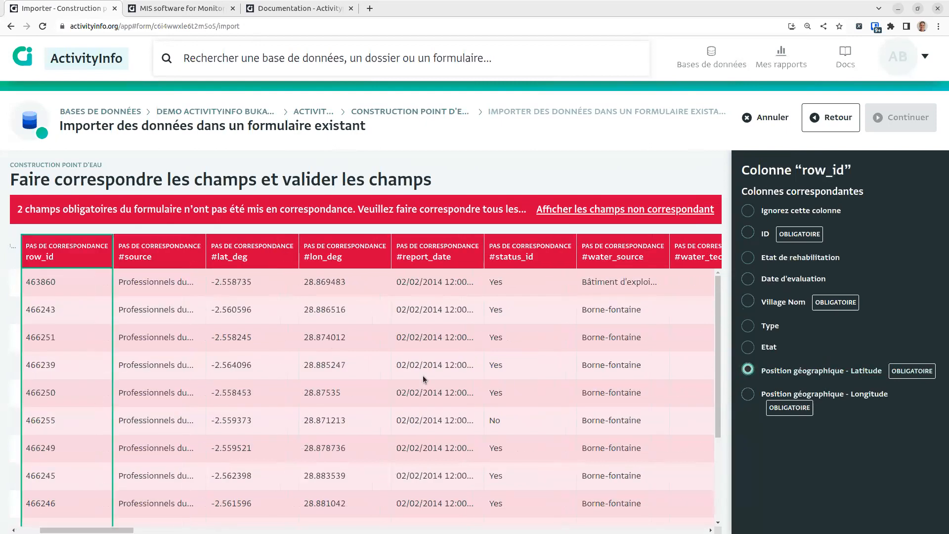
{"action": "left_click", "coordinate": [765, 236]}
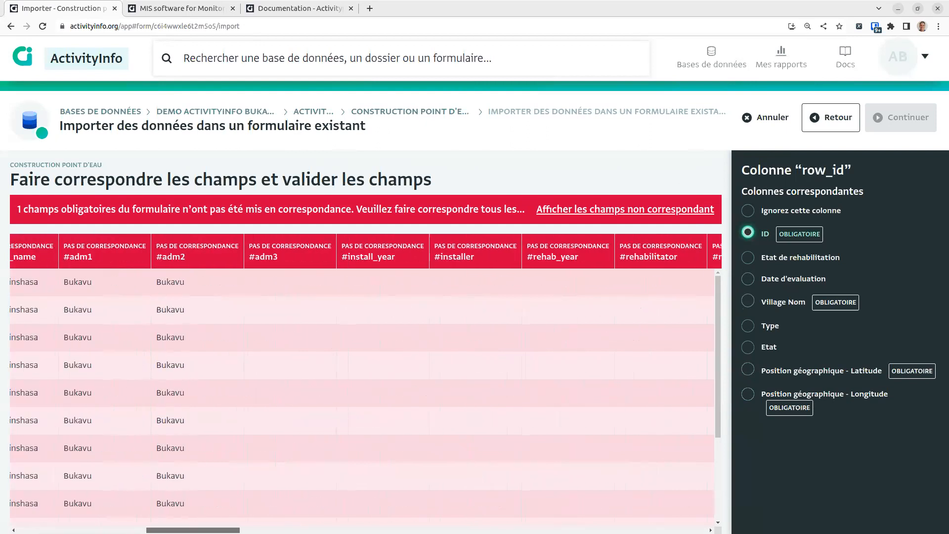
Step: Match #adm2 to Village Nom, then bring the bukavu.csv spreadsheet forward
{"action": "left_click", "coordinate": [190, 331]}
{"action": "left_click", "coordinate": [127, 337]}
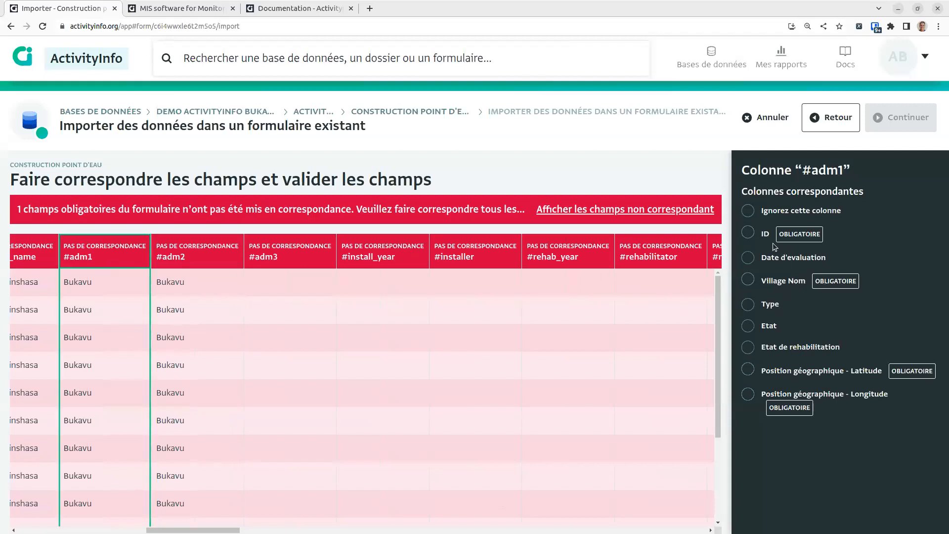
{"action": "left_click", "coordinate": [182, 326]}
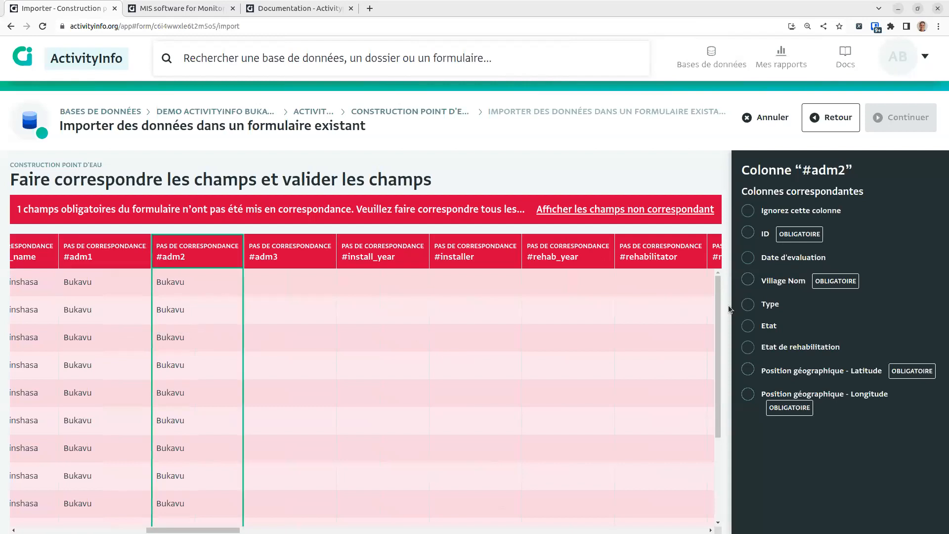
{"action": "left_click", "coordinate": [784, 280]}
{"action": "left_click", "coordinate": [84, 404]}
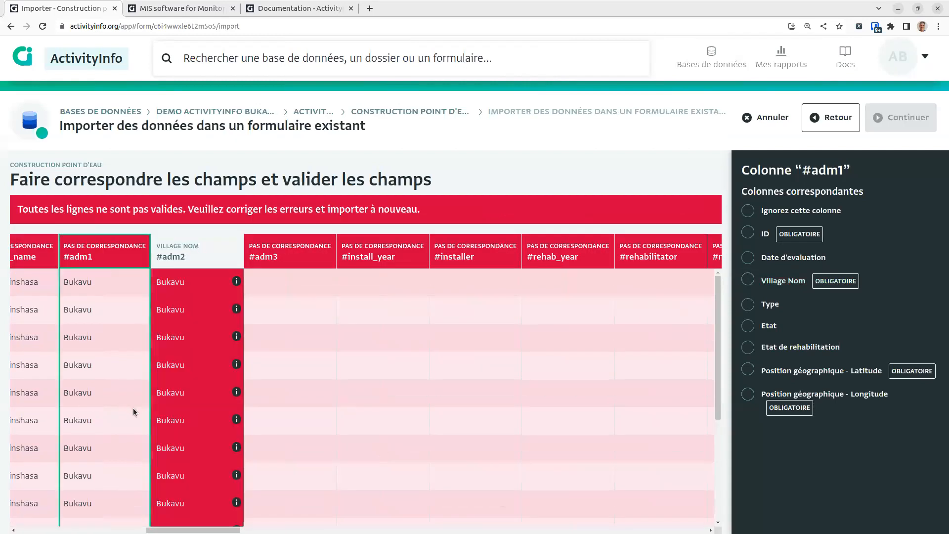
{"action": "left_click_drag", "start_coordinate": [190, 532], "coordinate": [197, 532]}
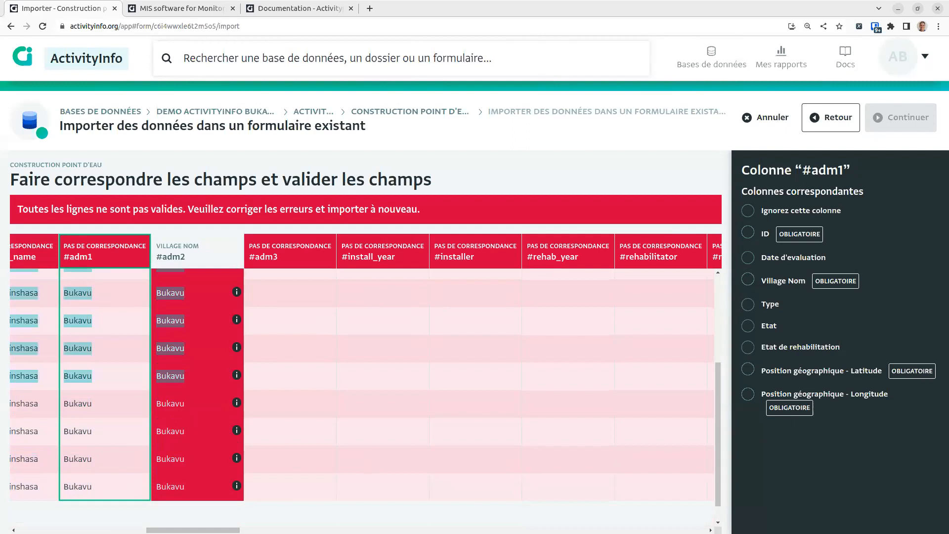
{"action": "key", "text": "alt+Tab"}
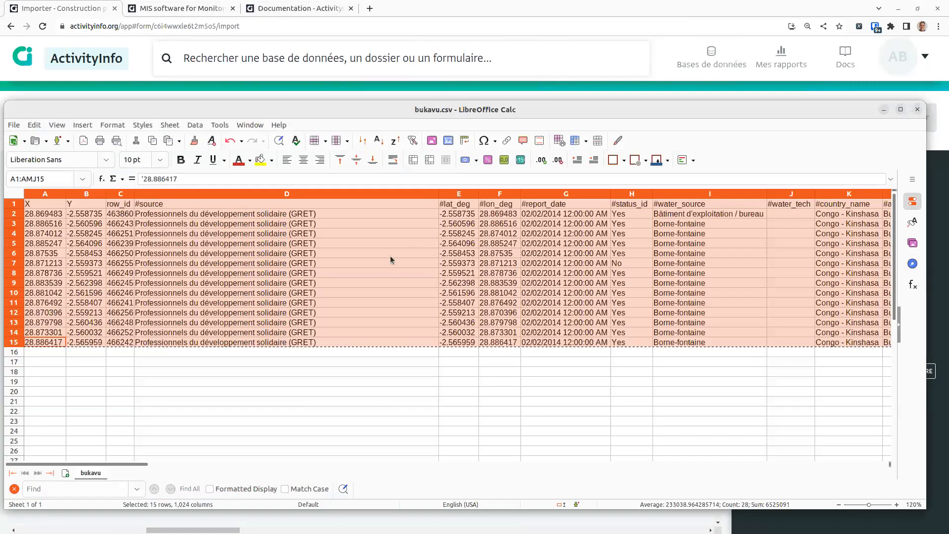
Step: Open the Demo ActivityInfo Bukavu database in a new tab and go to Donnees de Reference > Villages
{"action": "left_click", "coordinate": [390, 260]}
{"action": "left_click_drag", "start_coordinate": [354, 110], "coordinate": [377, 315]}
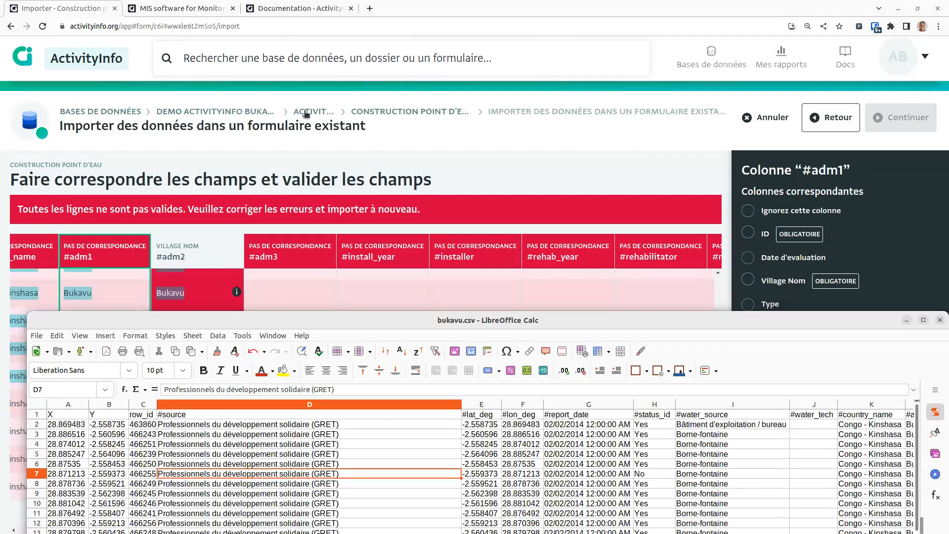
{"action": "right_click", "coordinate": [244, 114]}
{"action": "left_click", "coordinate": [263, 121]}
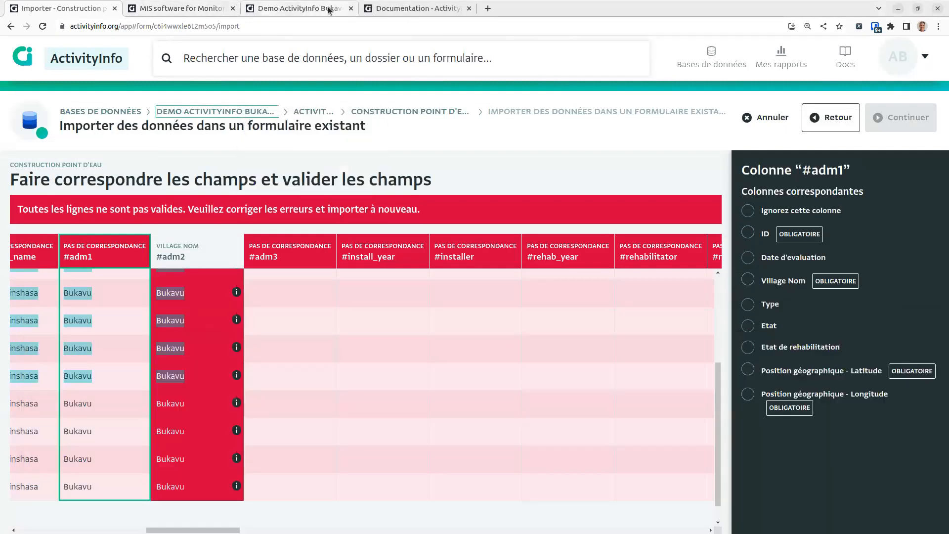
{"action": "left_click", "coordinate": [327, 9]}
{"action": "left_click", "coordinate": [298, 355]}
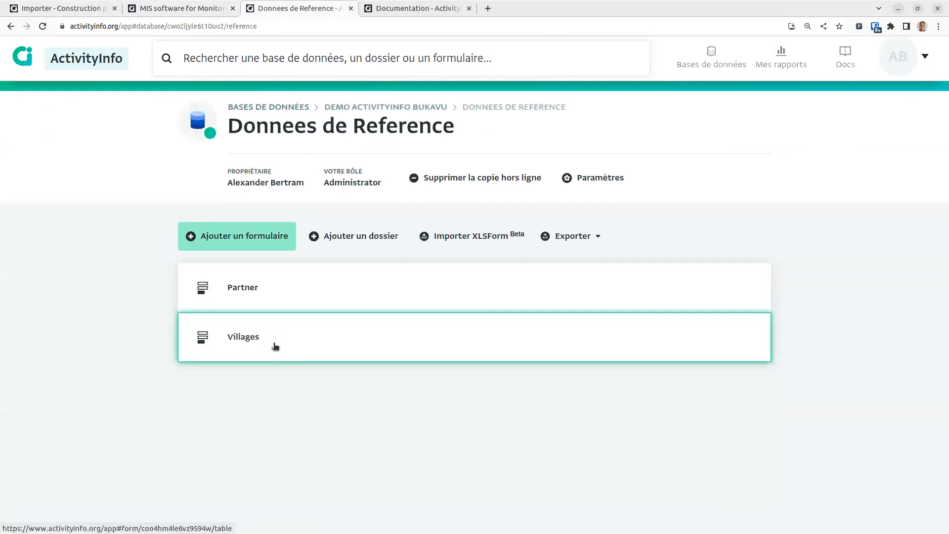
{"action": "left_click", "coordinate": [273, 346]}
Step: Rename the Ibanda village to Bukavu, save, and recheck the import's #adm2 match
{"action": "left_click", "coordinate": [225, 236]}
{"action": "left_click", "coordinate": [188, 289]}
{"action": "left_click", "coordinate": [70, 233]}
{"action": "left_click", "coordinate": [816, 234]}
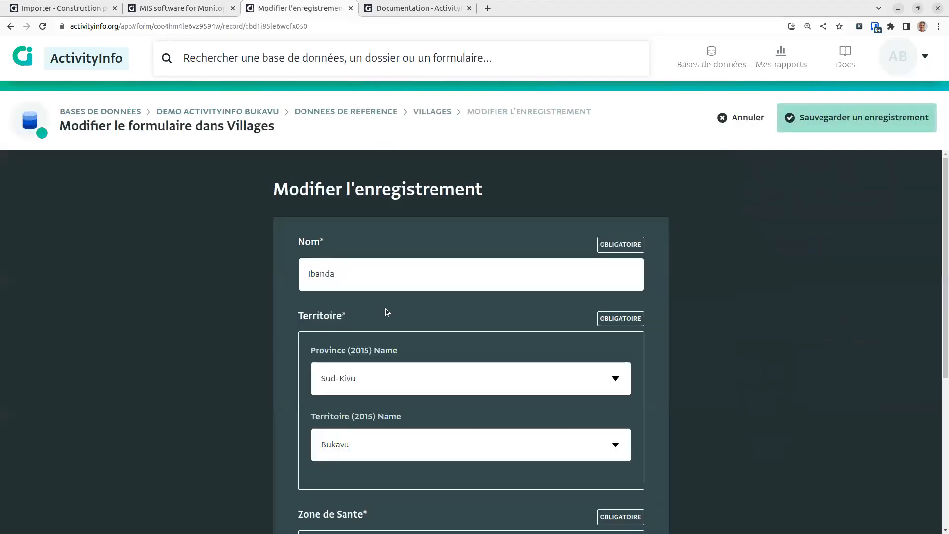
{"action": "type", "text": "b"}
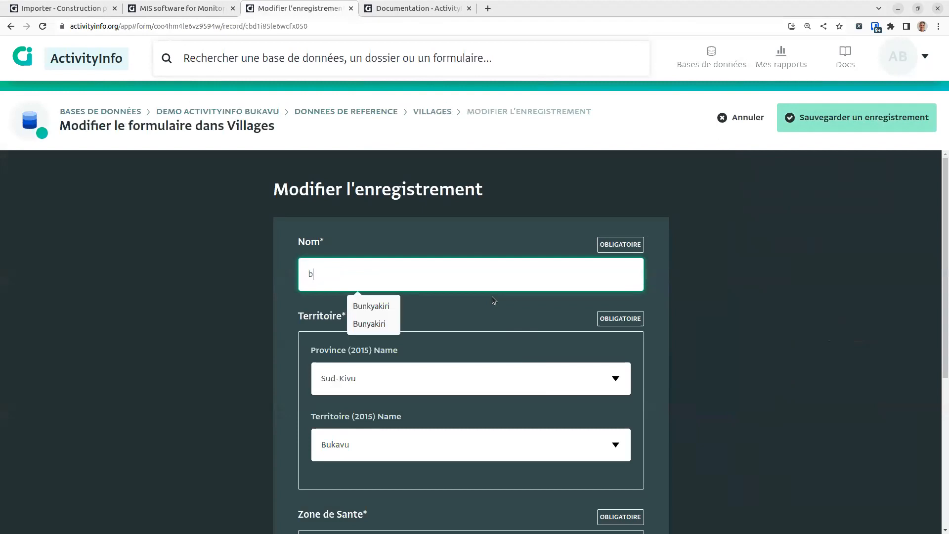
{"action": "key", "text": "BackSpace"}
{"action": "type", "text": "Bukavu"}
{"action": "left_click", "coordinate": [840, 118]}
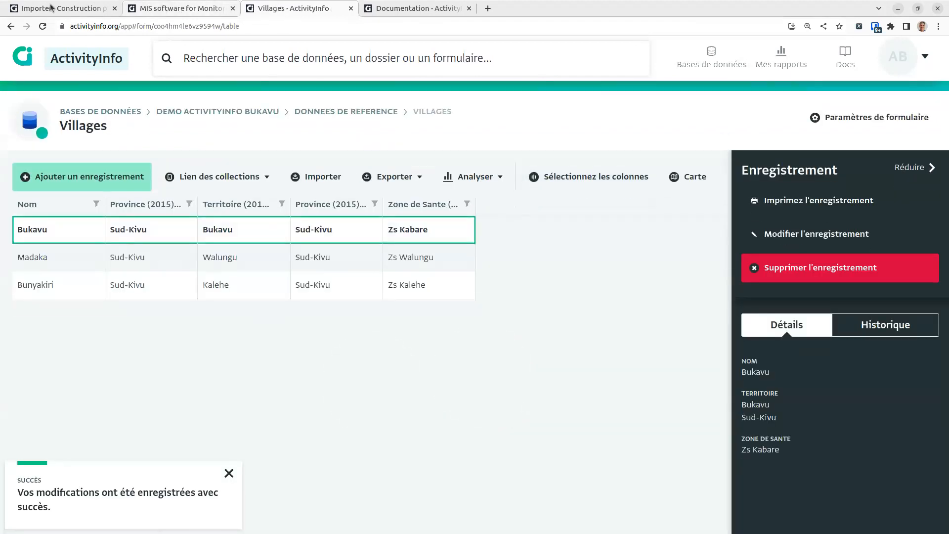
{"action": "left_click", "coordinate": [51, 7]}
{"action": "left_click", "coordinate": [236, 347]}
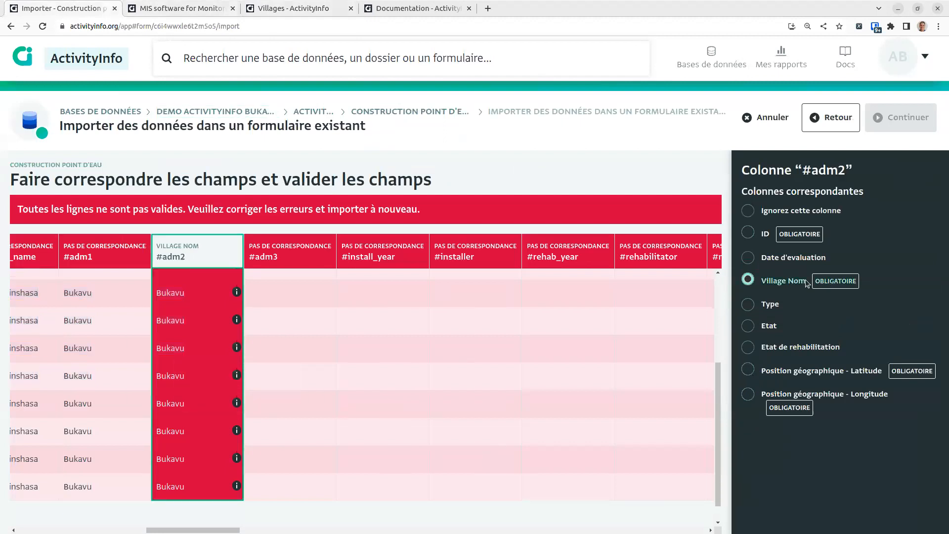
Step: Reload the import page and paste the spreadsheet data again
{"action": "left_click", "coordinate": [43, 26]}
{"action": "left_click", "coordinate": [557, 86]}
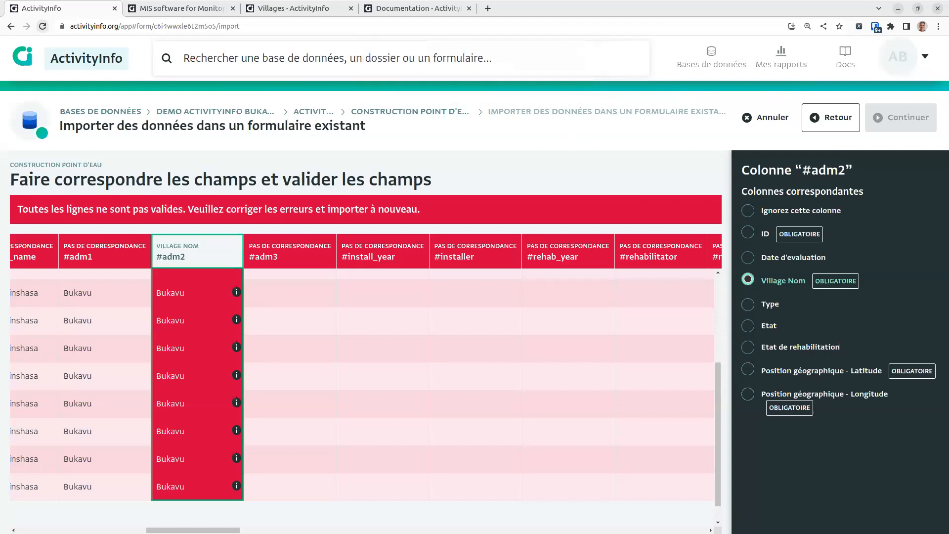
{"action": "key", "text": "alt+Tab"}
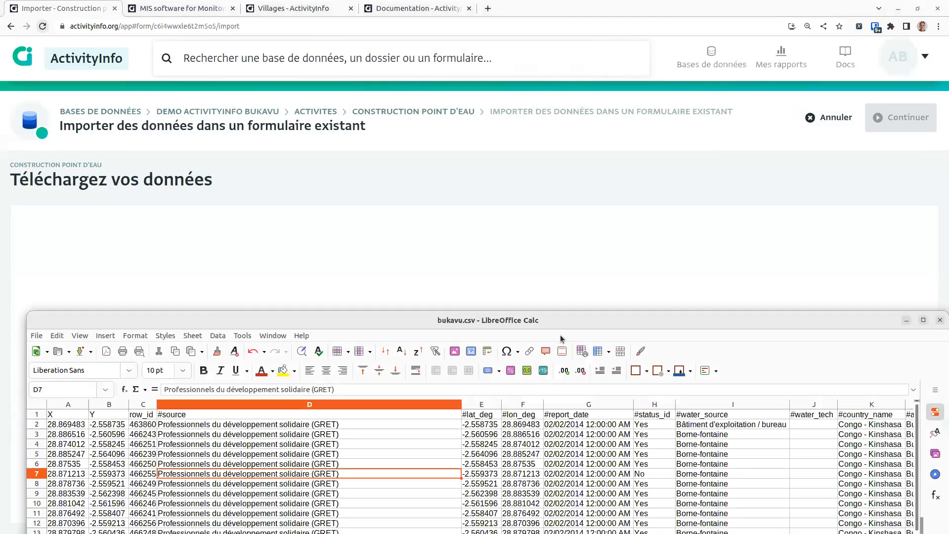
{"action": "left_click", "coordinate": [38, 406]}
{"action": "left_click", "coordinate": [150, 275]}
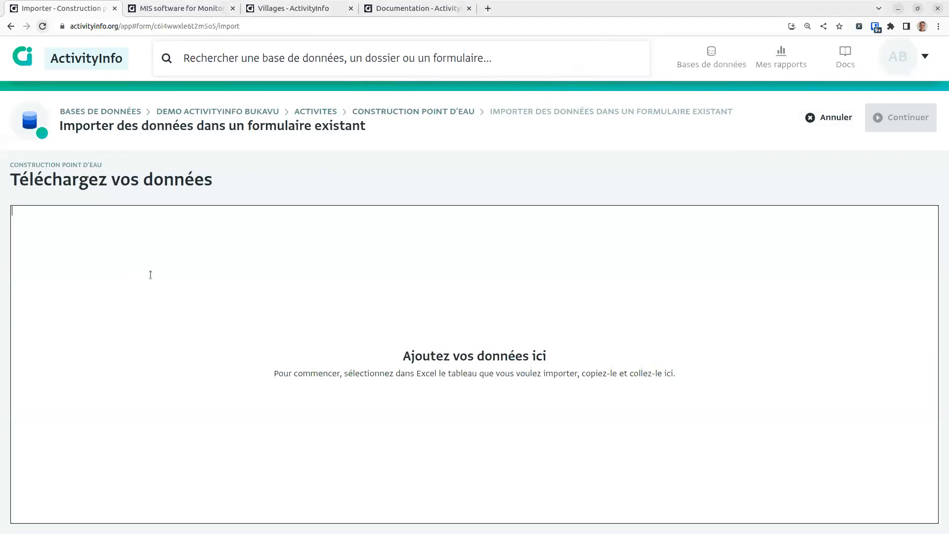
{"action": "key", "text": "ctrl+v"}
{"action": "left_click", "coordinate": [900, 118]}
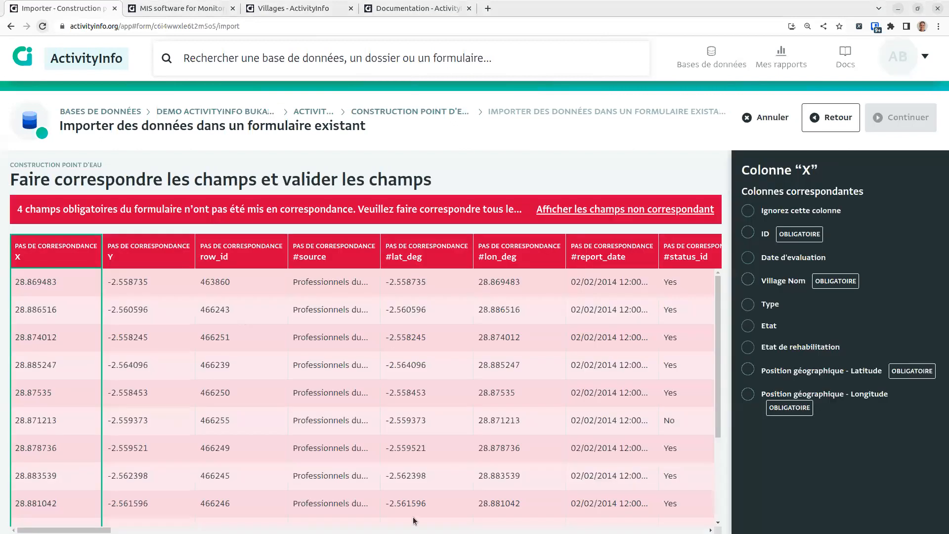
Step: Match #adm1 to Village Nom and column X to longitude
{"action": "left_click_drag", "start_coordinate": [89, 530], "coordinate": [192, 530]}
{"action": "left_click", "coordinate": [318, 417]}
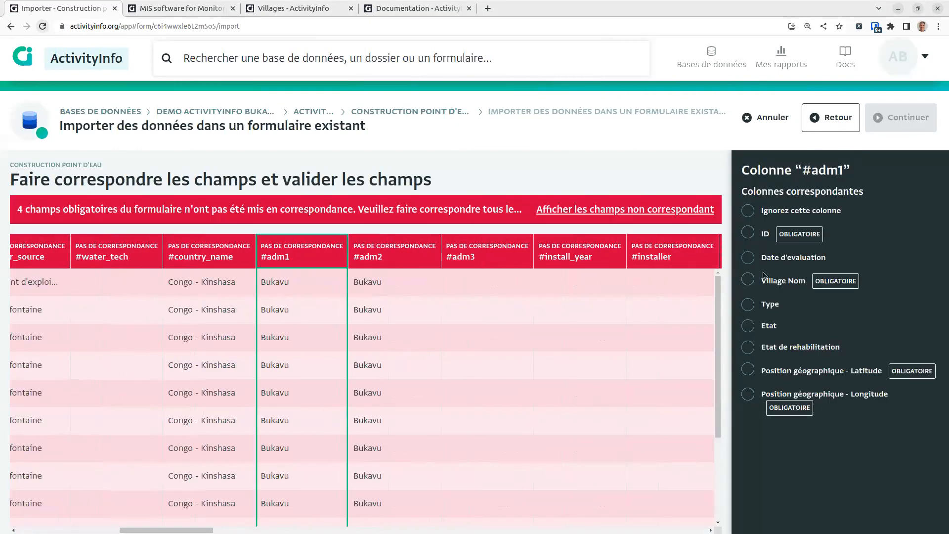
{"action": "left_click", "coordinate": [773, 283]}
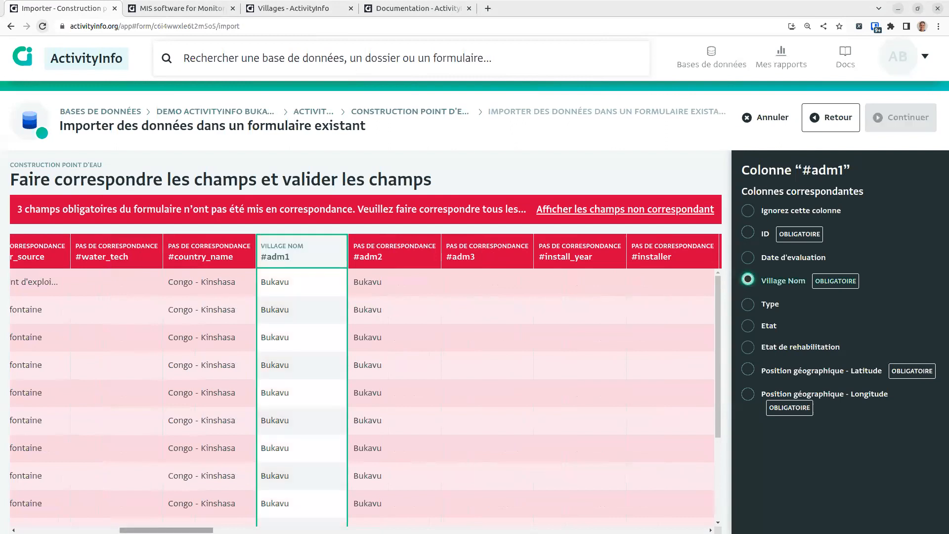
{"action": "left_click_drag", "start_coordinate": [166, 530], "coordinate": [85, 530]}
{"action": "left_click", "coordinate": [25, 530]}
{"action": "left_click_drag", "start_coordinate": [25, 448], "coordinate": [16, 447]}
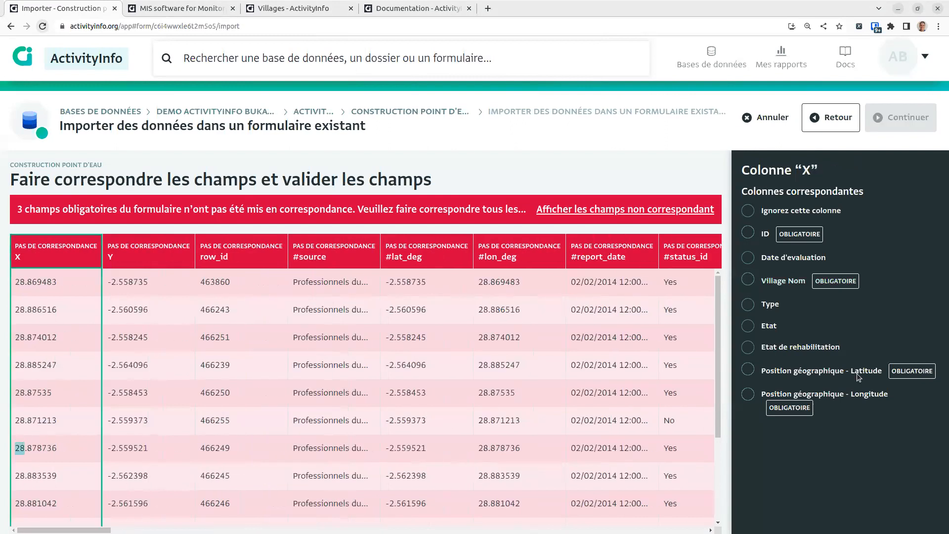
{"action": "left_click", "coordinate": [853, 395]}
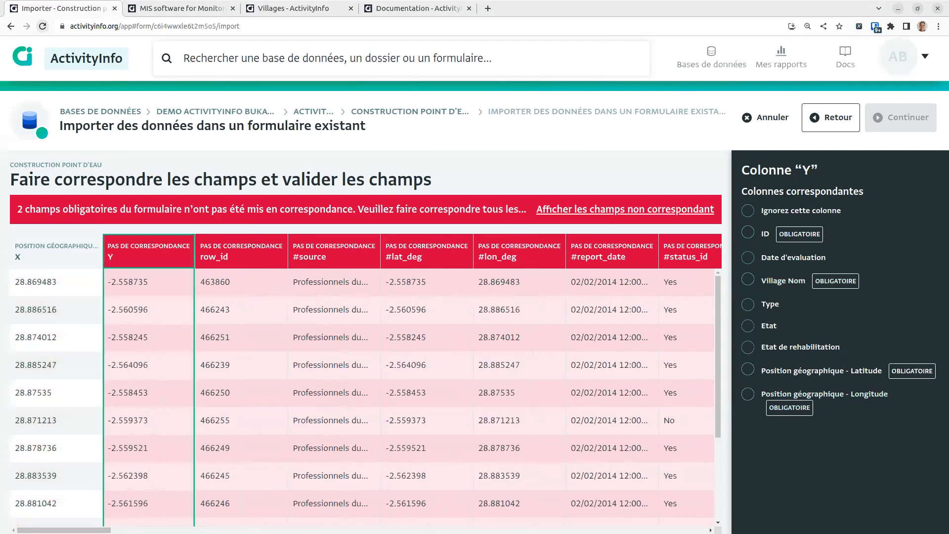
Step: Map Y to latitude, row_id to ID and #status to Etat, reaching the 14-record review
{"action": "left_click", "coordinate": [862, 372]}
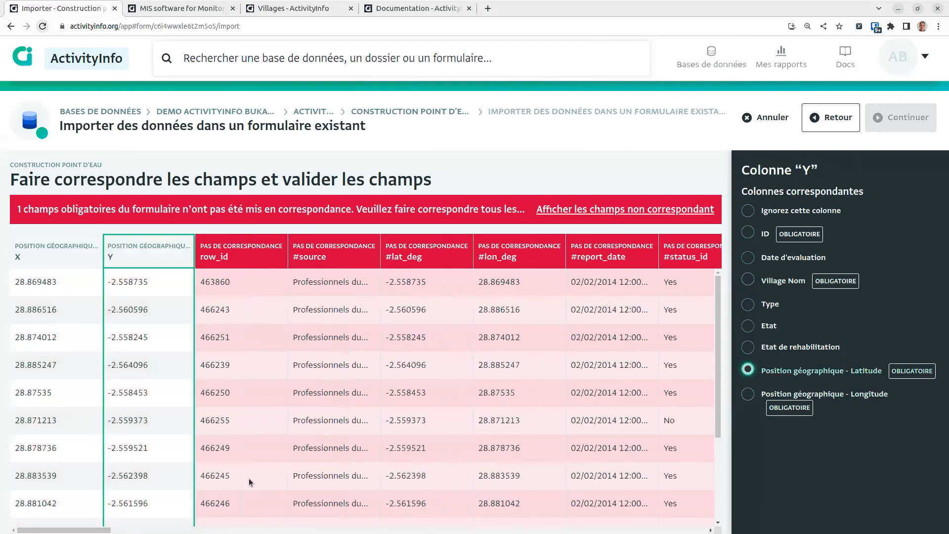
{"action": "left_click", "coordinate": [230, 448]}
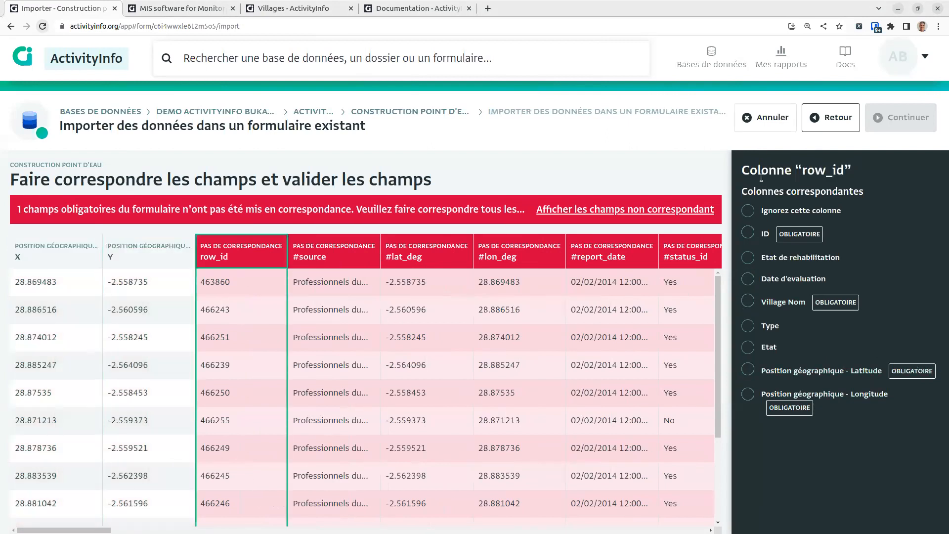
{"action": "left_click", "coordinate": [753, 233]}
{"action": "left_click_drag", "start_coordinate": [64, 530], "coordinate": [290, 511]}
{"action": "left_click", "coordinate": [230, 211]}
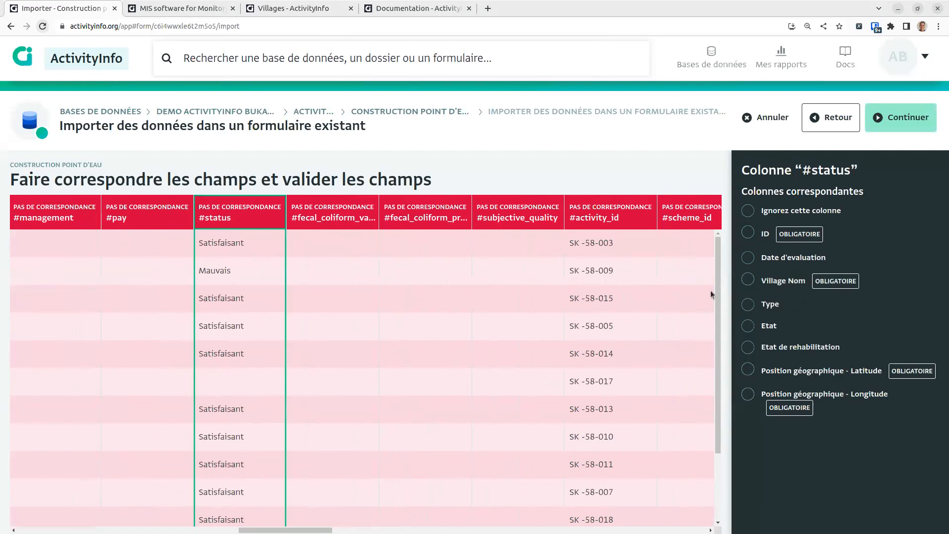
{"action": "left_click", "coordinate": [769, 327]}
{"action": "left_click_drag", "start_coordinate": [285, 530], "coordinate": [660, 530]}
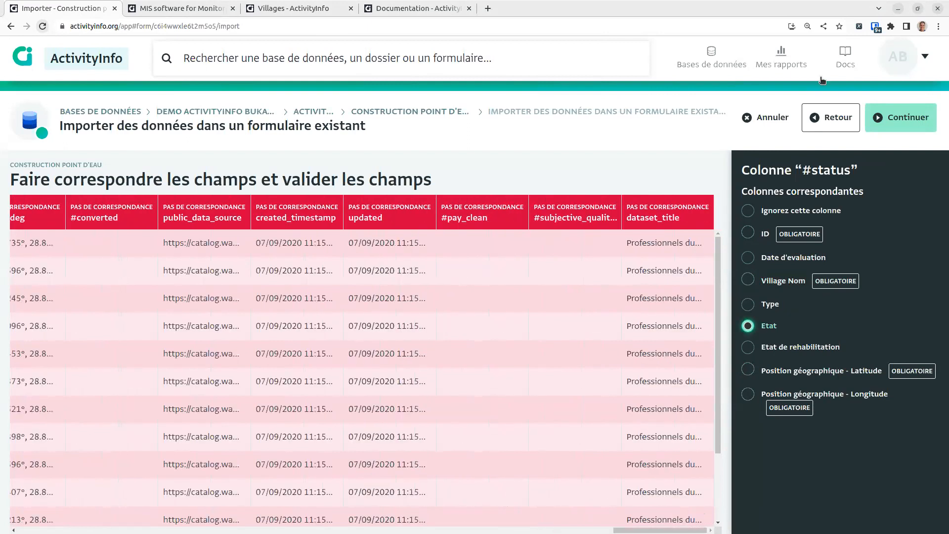
{"action": "left_click", "coordinate": [898, 117]}
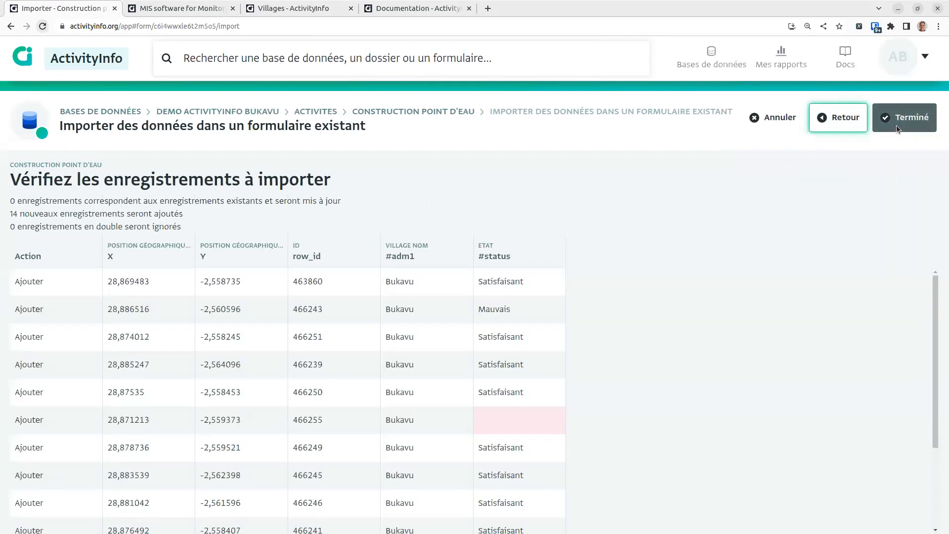
Step: Finish importing the 14 records and show Activites > Construction point d'eau as a map
{"action": "left_click", "coordinate": [897, 125]}
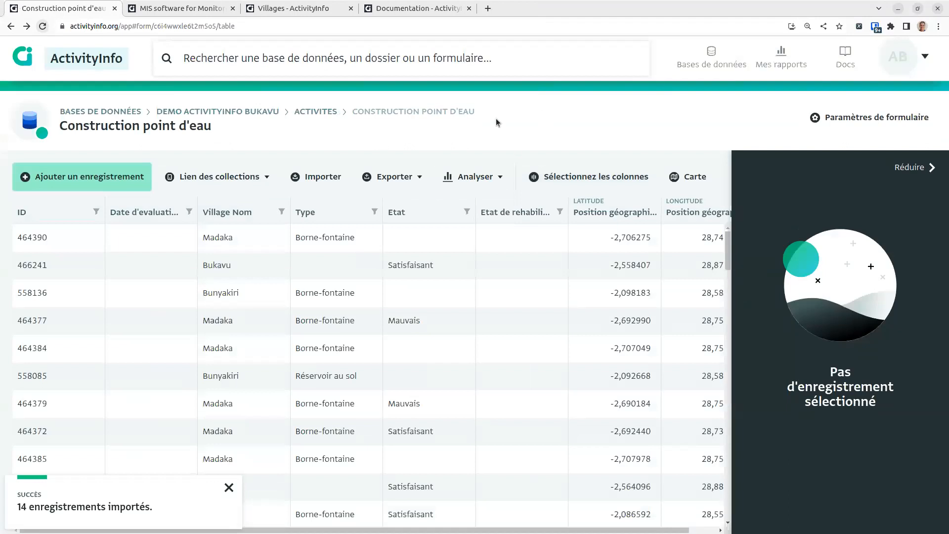
{"action": "left_click", "coordinate": [217, 111]}
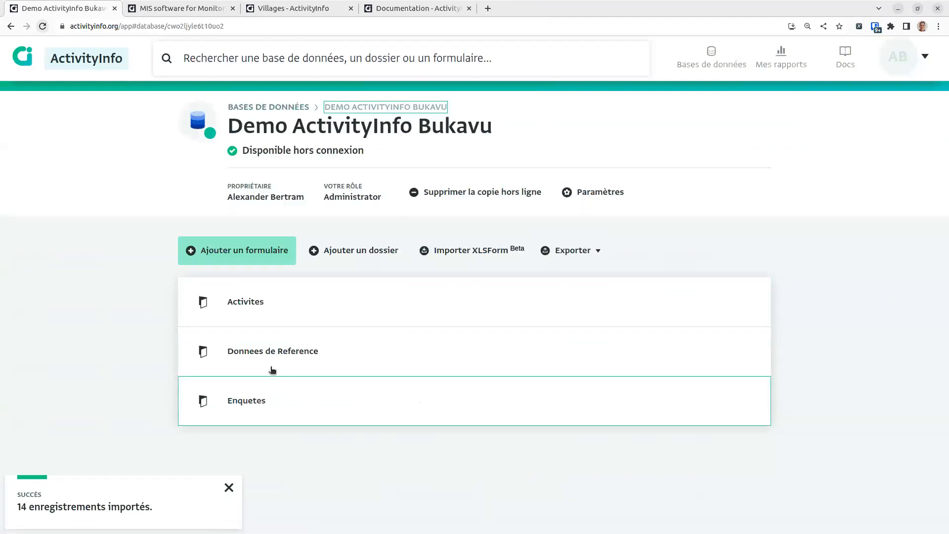
{"action": "left_click", "coordinate": [286, 316]}
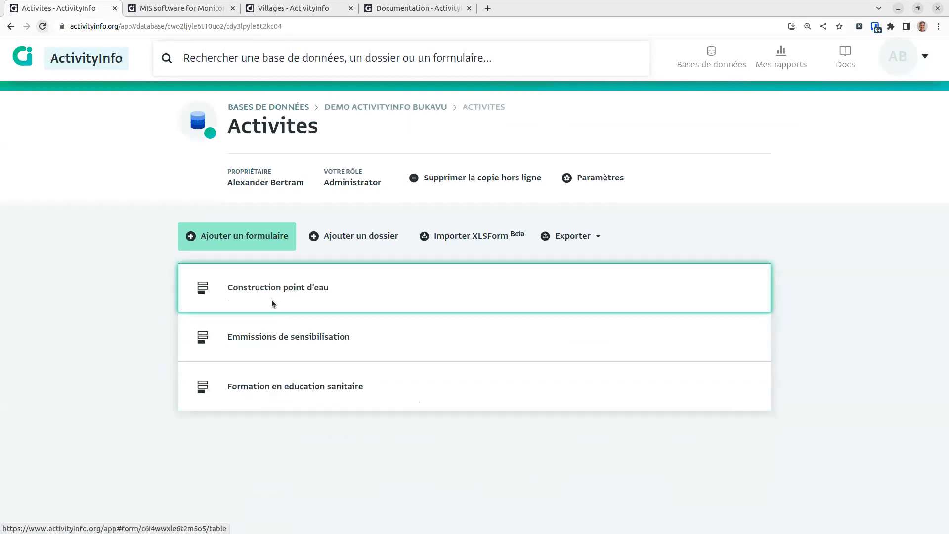
{"action": "left_click", "coordinate": [272, 303]}
{"action": "left_click", "coordinate": [678, 177]}
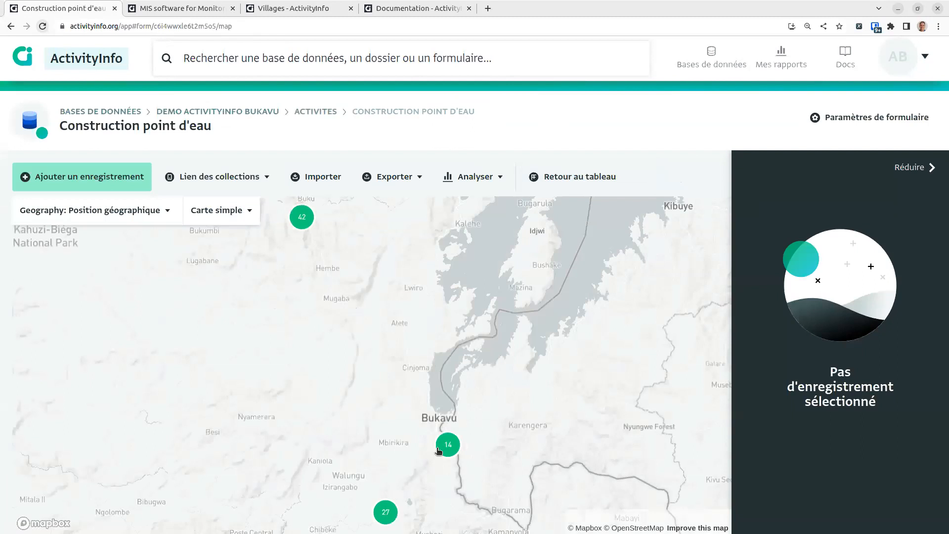
Step: Select the 14-point cluster and zoom and pan the map around Bukavu
{"action": "left_click", "coordinate": [438, 450]}
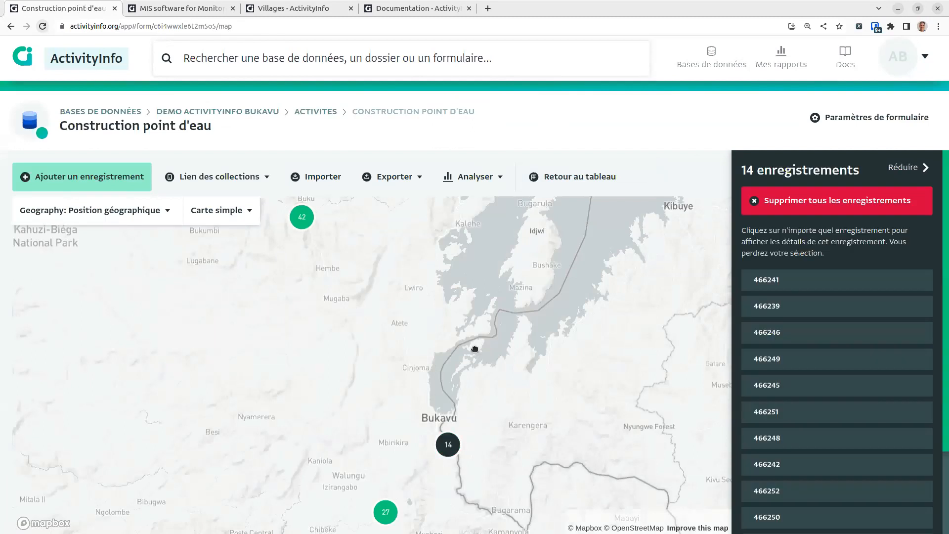
{"action": "scroll", "coordinate": [487, 352], "scroll_direction": "up", "scroll_amount": 4}
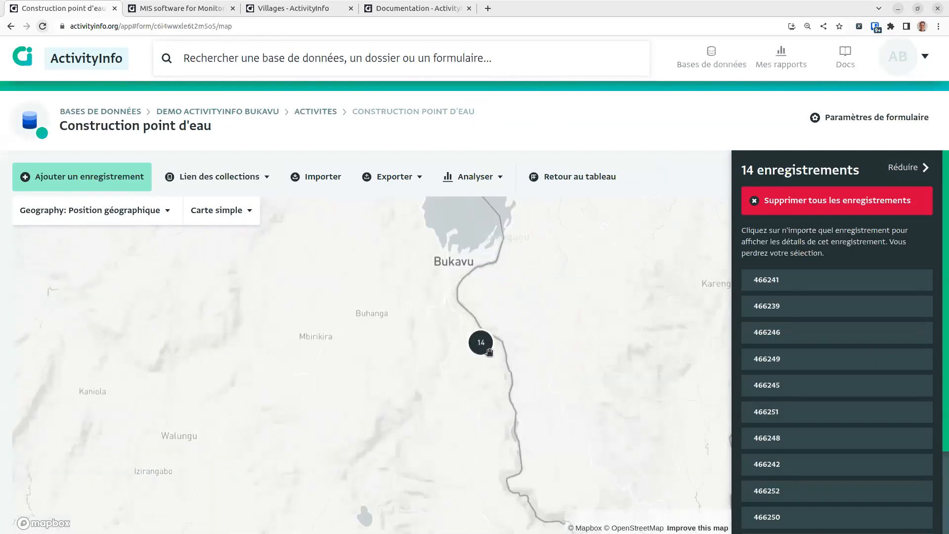
{"action": "scroll", "coordinate": [489, 352], "scroll_direction": "up", "scroll_amount": 5}
{"action": "scroll", "coordinate": [566, 453], "scroll_direction": "up", "scroll_amount": 3}
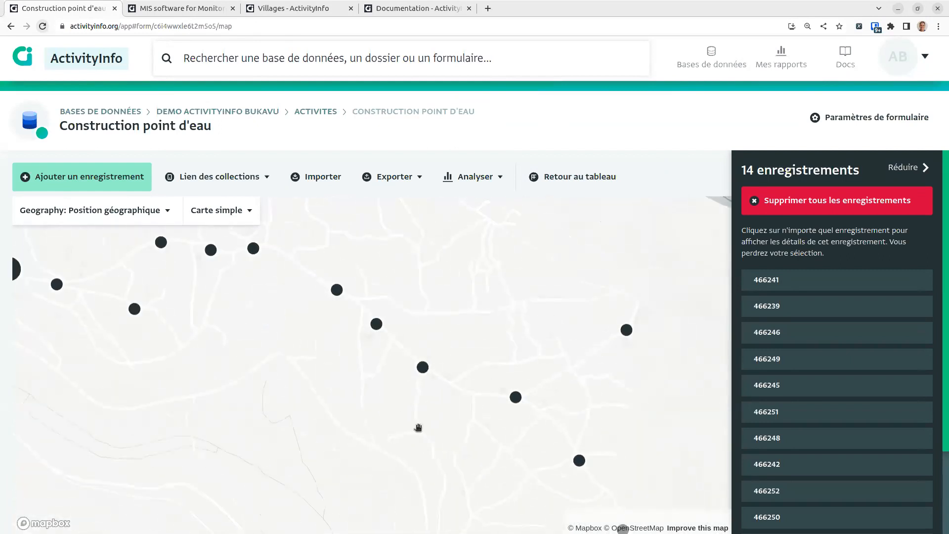
{"action": "scroll", "coordinate": [297, 375], "scroll_direction": "down", "scroll_amount": 5}
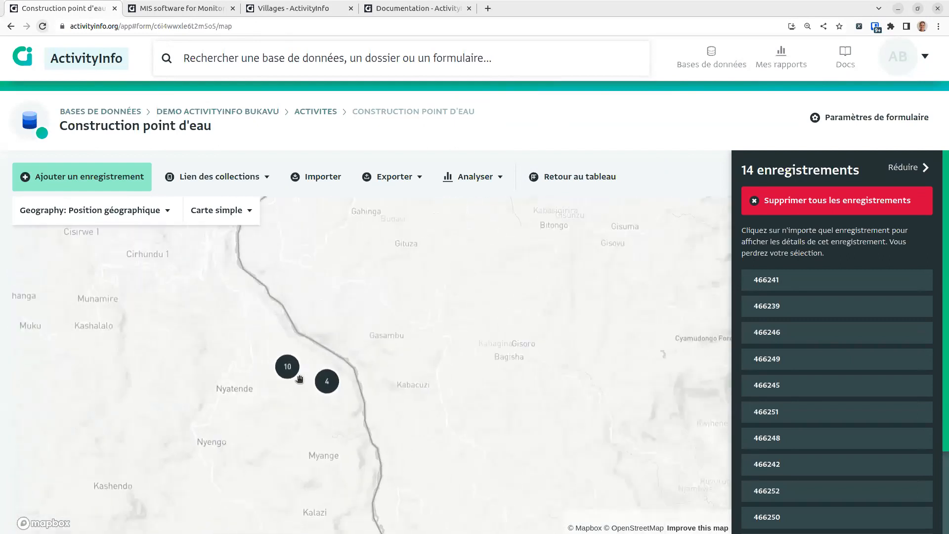
{"action": "scroll", "coordinate": [299, 378], "scroll_direction": "down", "scroll_amount": 2}
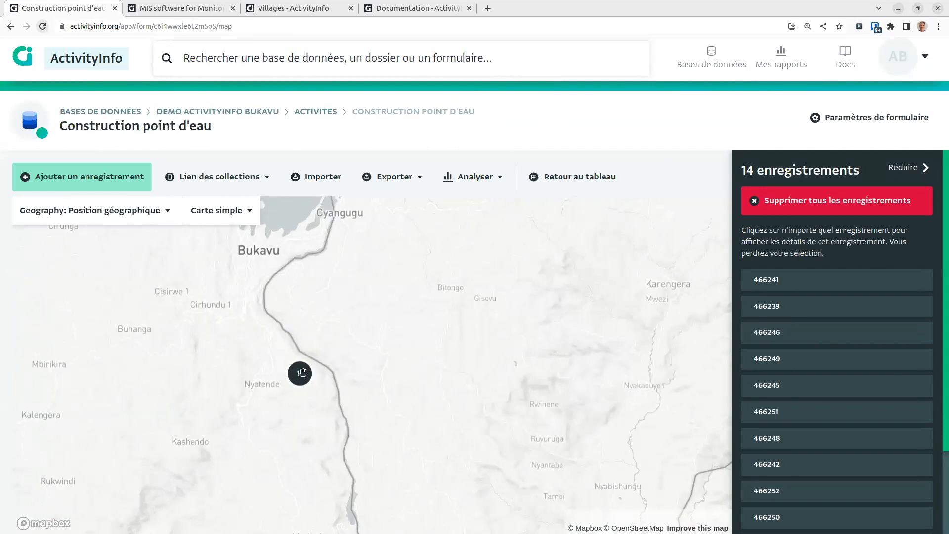
{"action": "scroll", "coordinate": [256, 405], "scroll_direction": "down", "scroll_amount": 3}
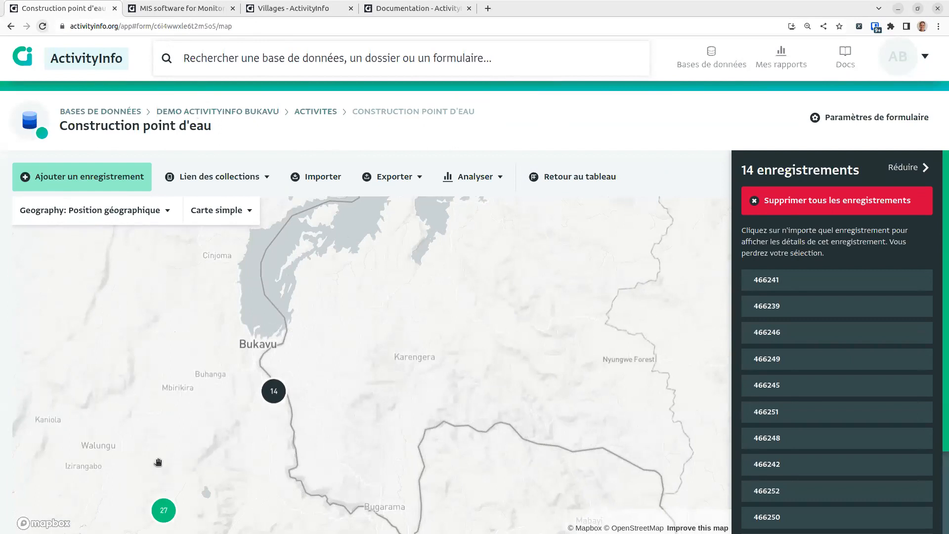
{"action": "left_click_drag", "start_coordinate": [183, 371], "coordinate": [328, 377]}
{"action": "scroll", "coordinate": [327, 380], "scroll_direction": "down", "scroll_amount": 2}
{"action": "scroll", "coordinate": [329, 379], "scroll_direction": "down", "scroll_amount": 1}
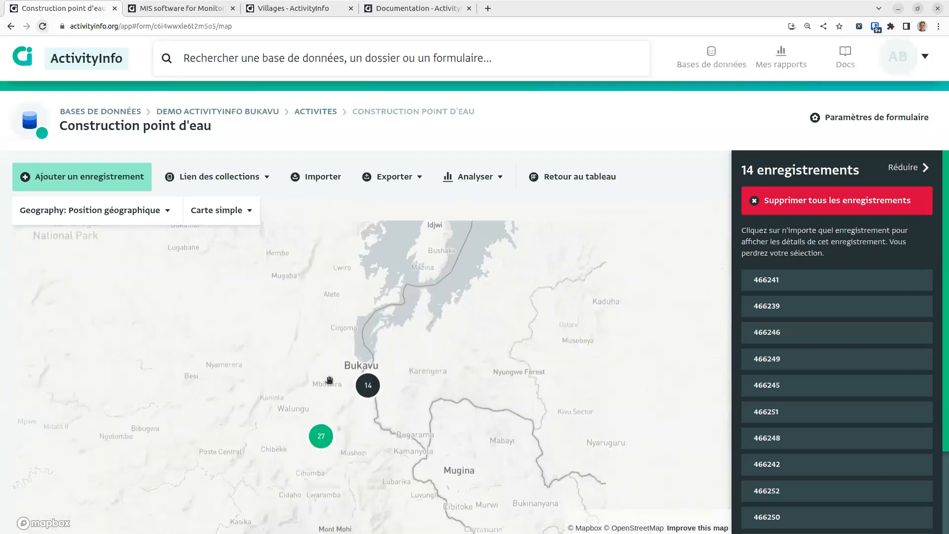
{"action": "scroll", "coordinate": [307, 390], "scroll_direction": "down", "scroll_amount": 1}
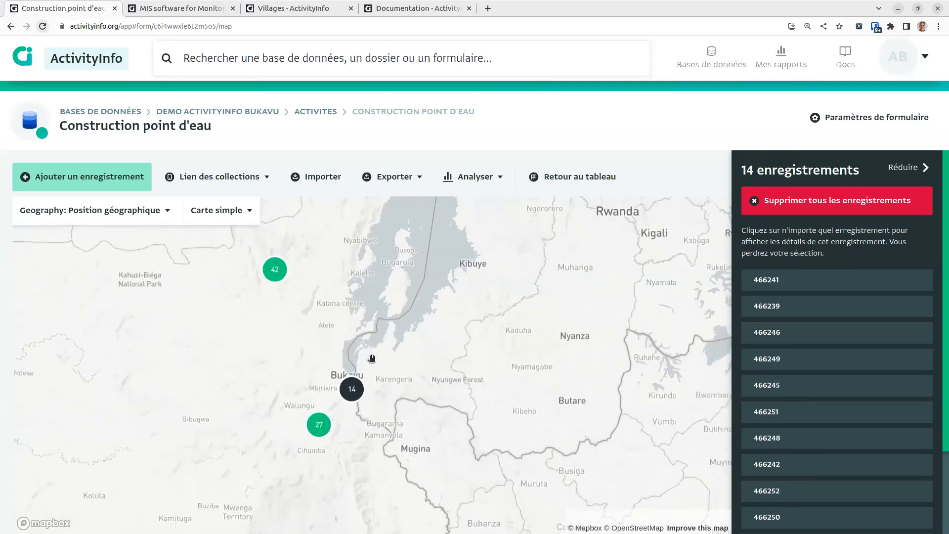
{"action": "scroll", "coordinate": [269, 340], "scroll_direction": "down", "scroll_amount": 2}
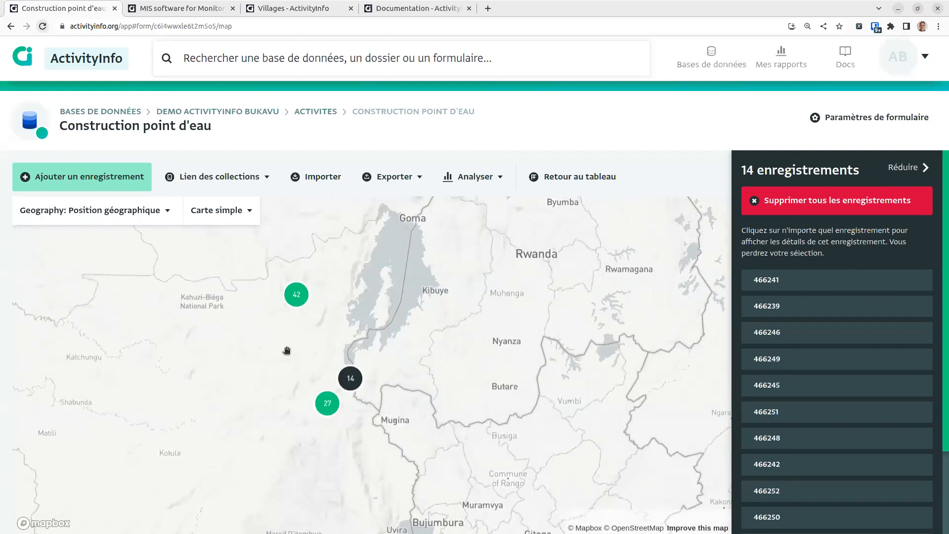
{"action": "left_click_drag", "start_coordinate": [288, 354], "coordinate": [400, 377]}
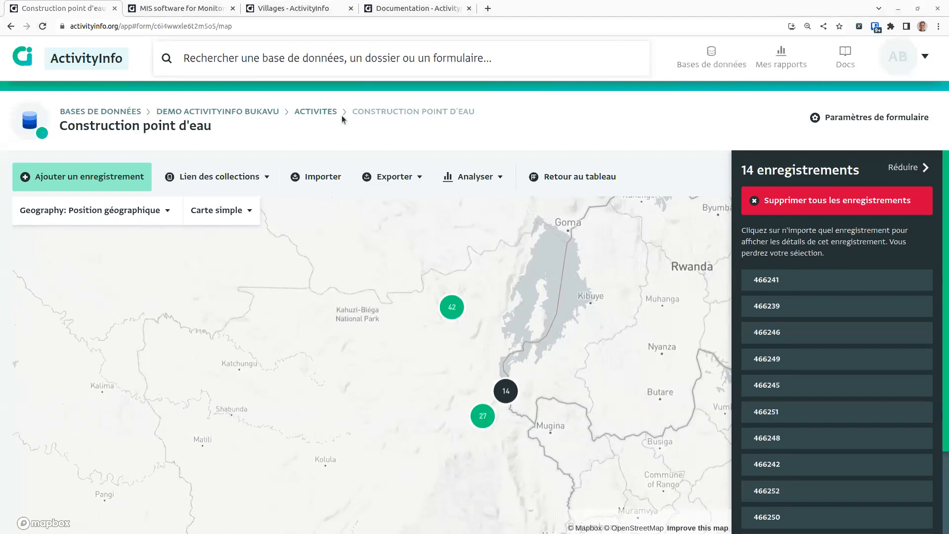
Step: From Activites > Construction point d'eau, add a new dashboard via Analyser > Ajouter un tableau de bord
{"action": "left_click", "coordinate": [265, 111]}
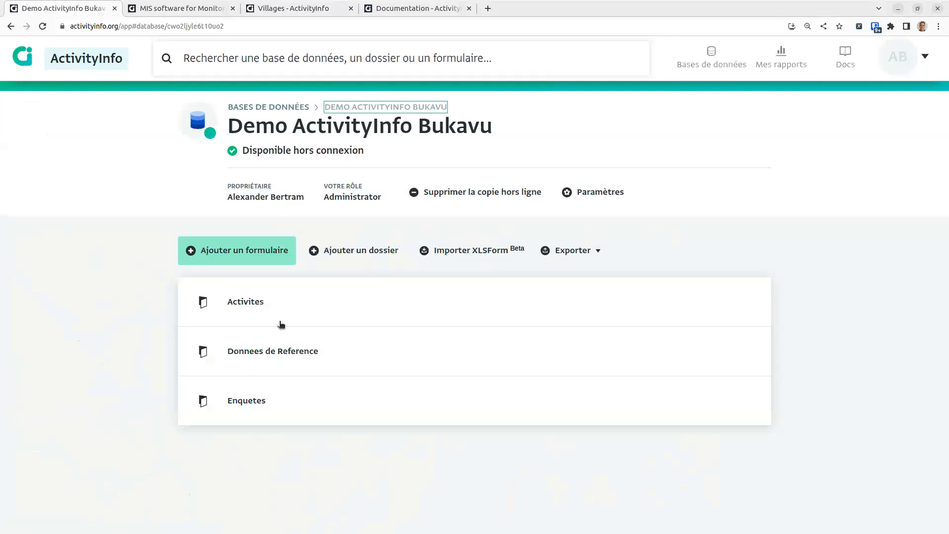
{"action": "left_click", "coordinate": [317, 417]}
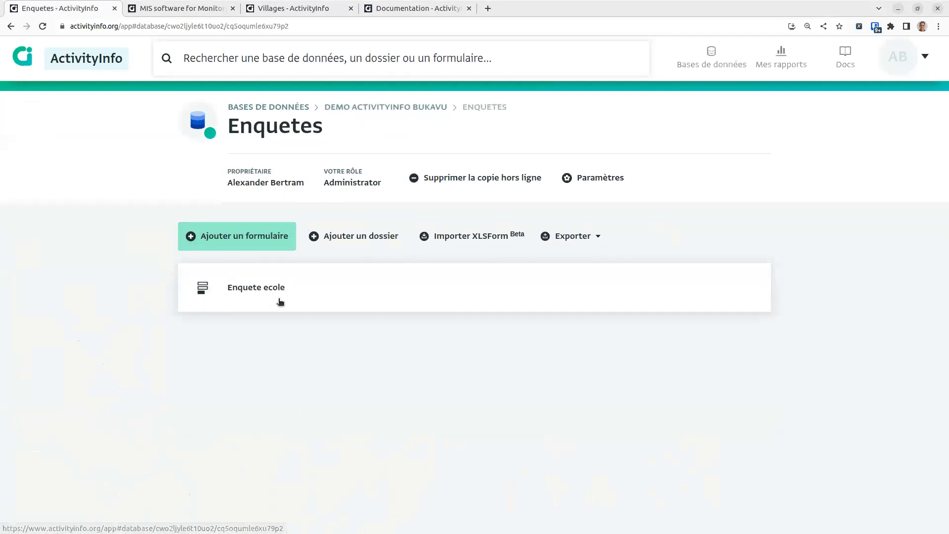
{"action": "left_click", "coordinate": [388, 108]}
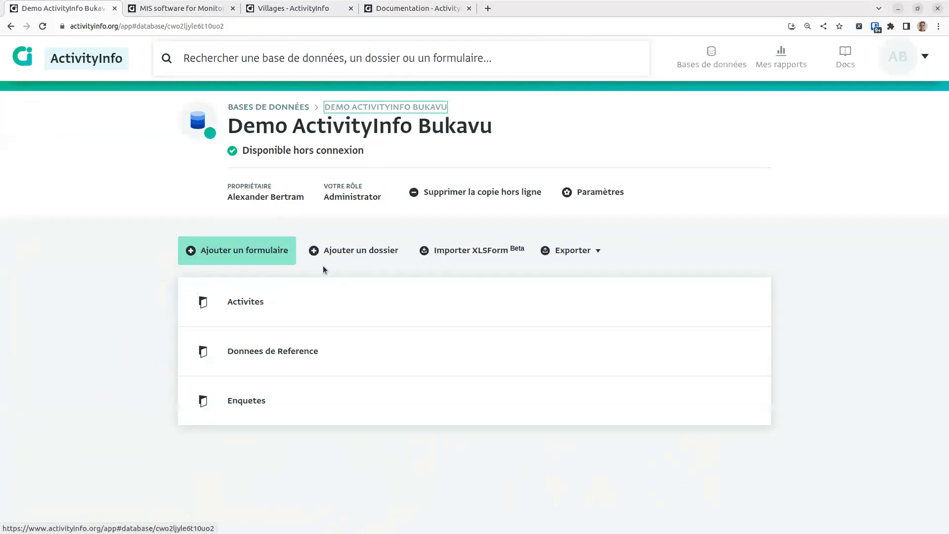
{"action": "left_click", "coordinate": [261, 312]}
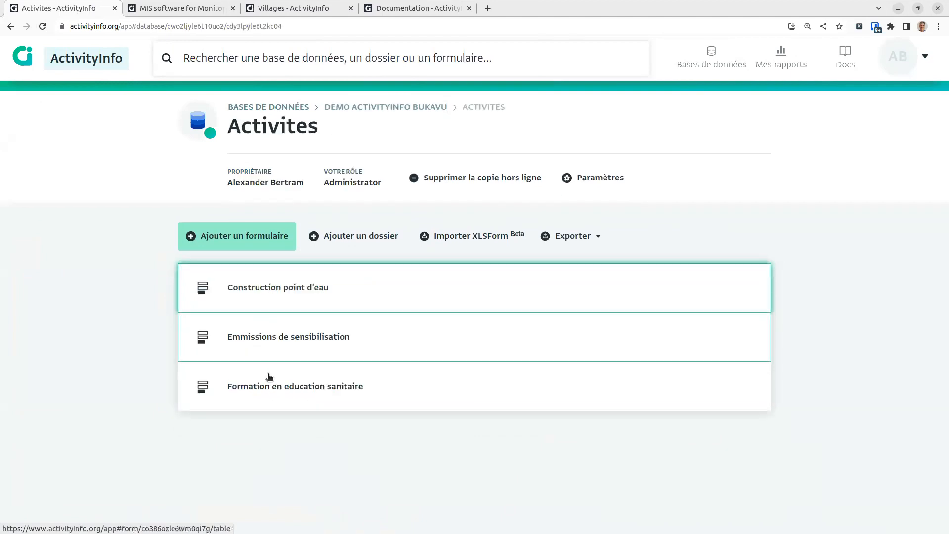
{"action": "left_click", "coordinate": [254, 283]}
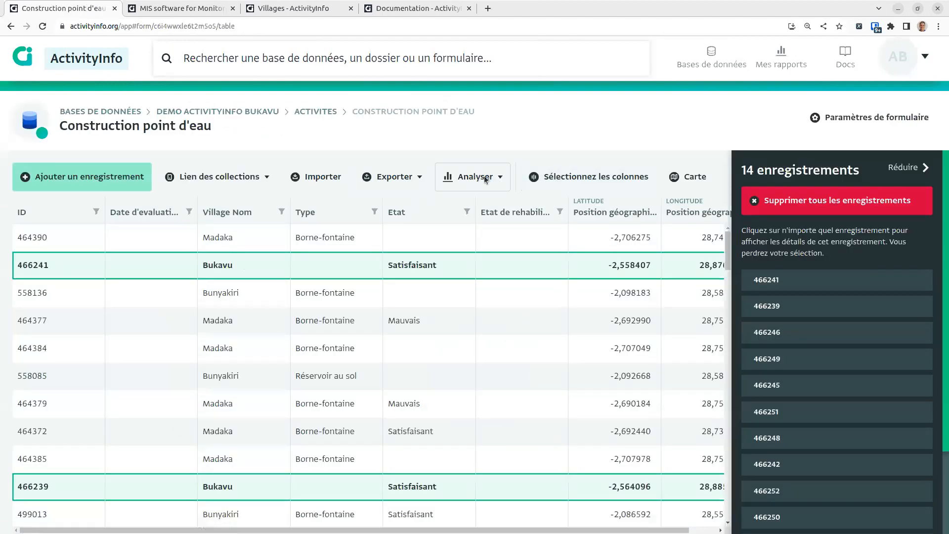
{"action": "left_click", "coordinate": [486, 179]}
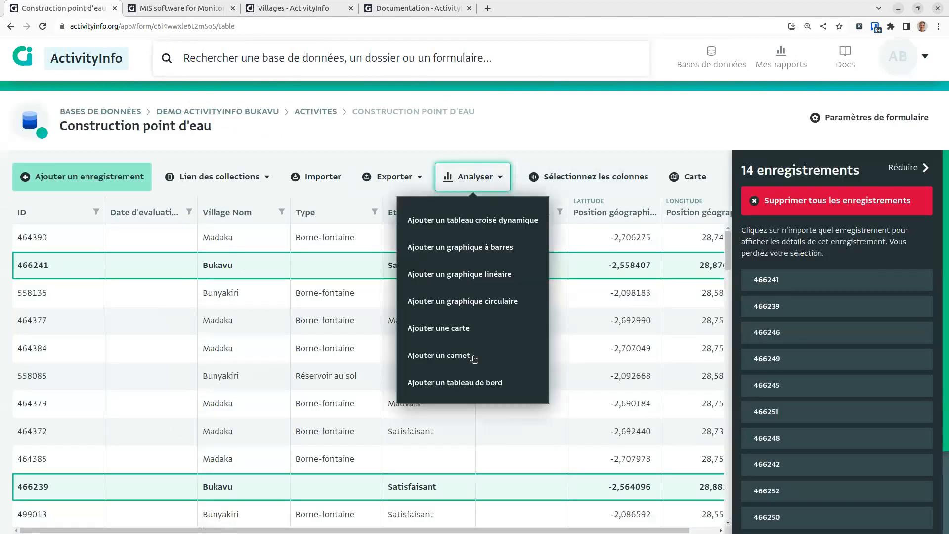
{"action": "left_click", "coordinate": [464, 387]}
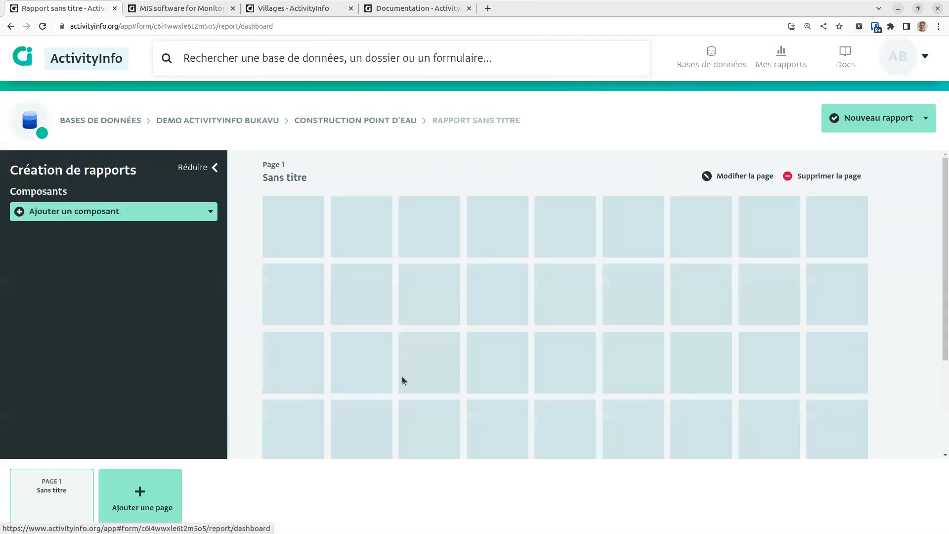
Step: Add a header block titled 'Programme d'amelioration sanitaire' to the report page
{"action": "left_click", "coordinate": [117, 212]}
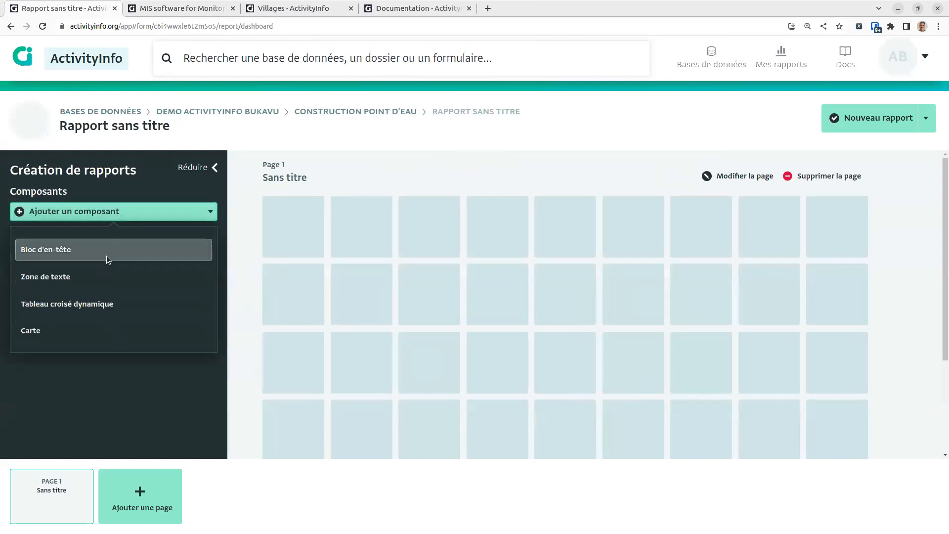
{"action": "left_click", "coordinate": [106, 253]}
{"action": "left_click", "coordinate": [64, 301]}
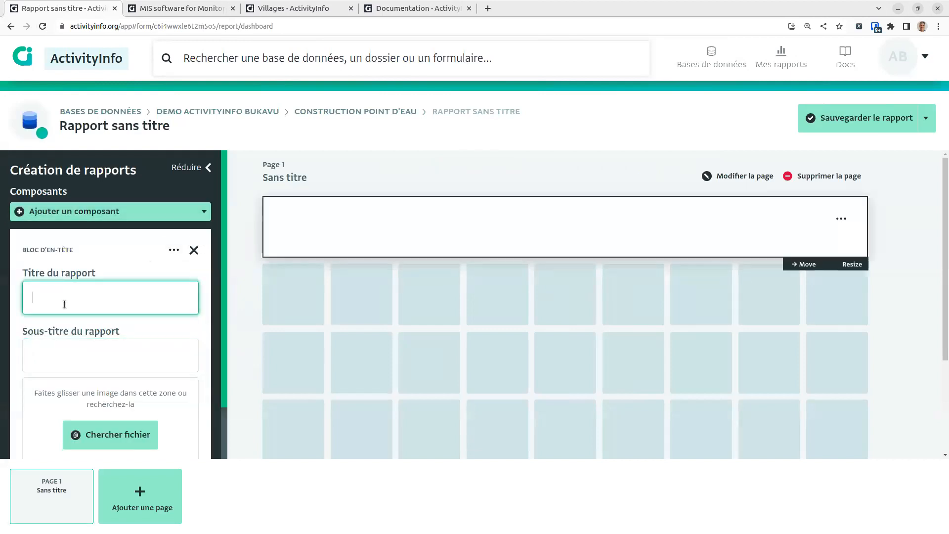
{"action": "type", "text": "Programme "}
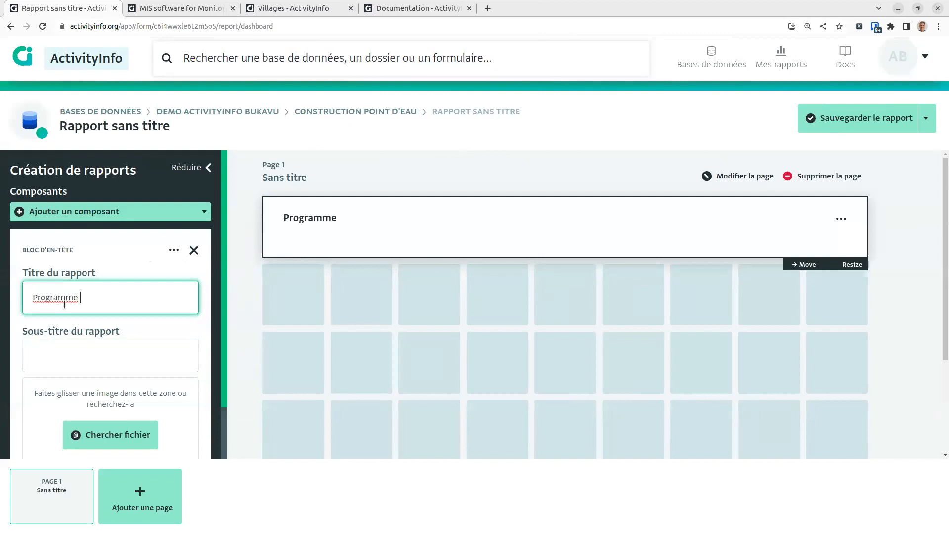
{"action": "type", "text": "d'amelioration sanitaire"}
{"action": "scroll", "coordinate": [78, 405], "scroll_direction": "down", "scroll_amount": 2}
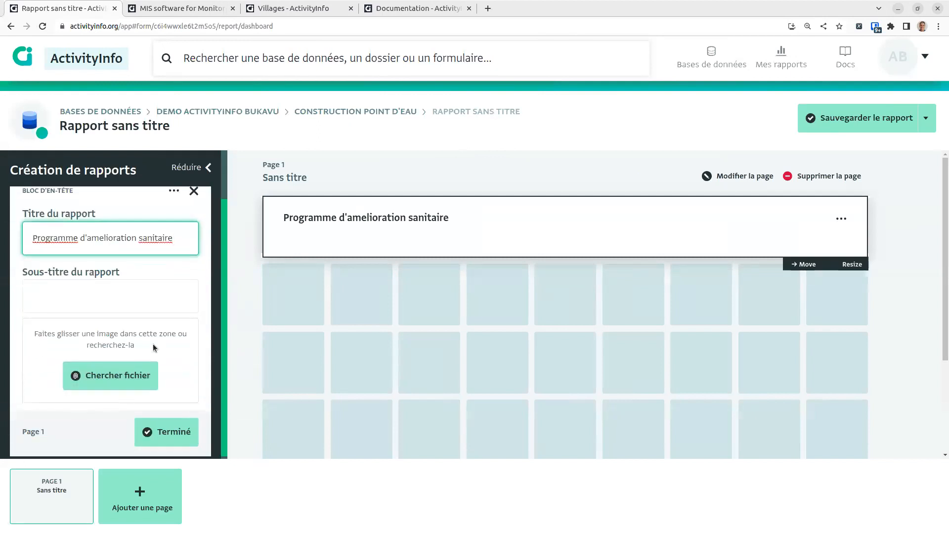
{"action": "left_click", "coordinate": [170, 430]}
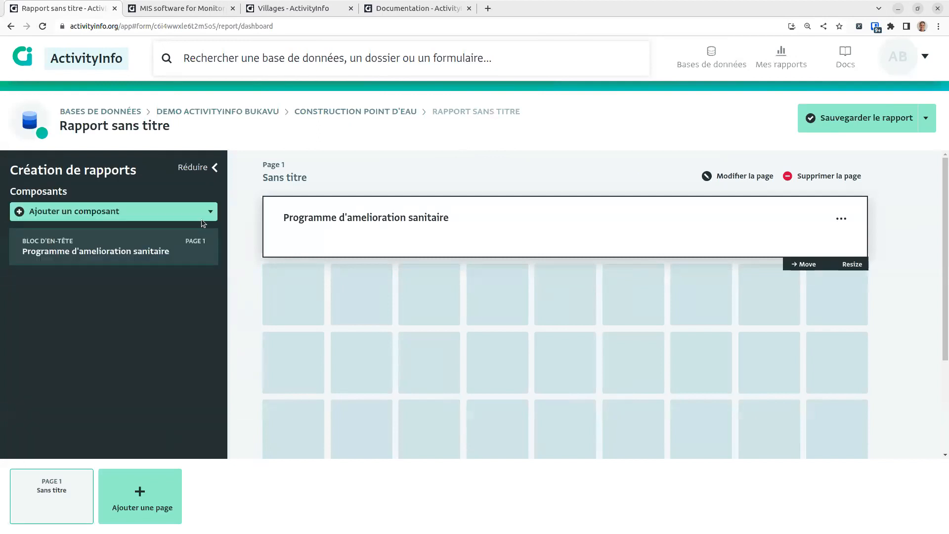
{"action": "left_click", "coordinate": [170, 213]}
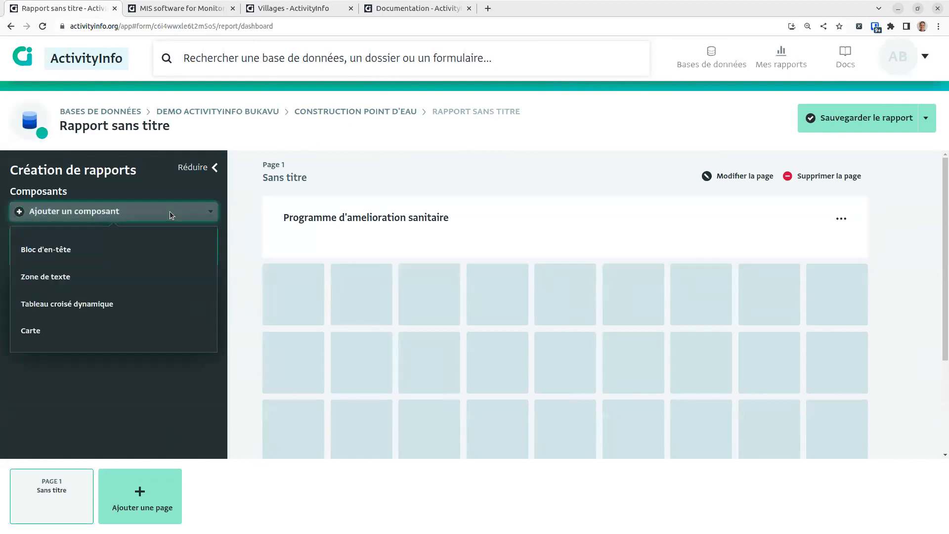
Step: Add a map component with 'Nombre de tous les enregistrements' as its layer
{"action": "left_click", "coordinate": [130, 336]}
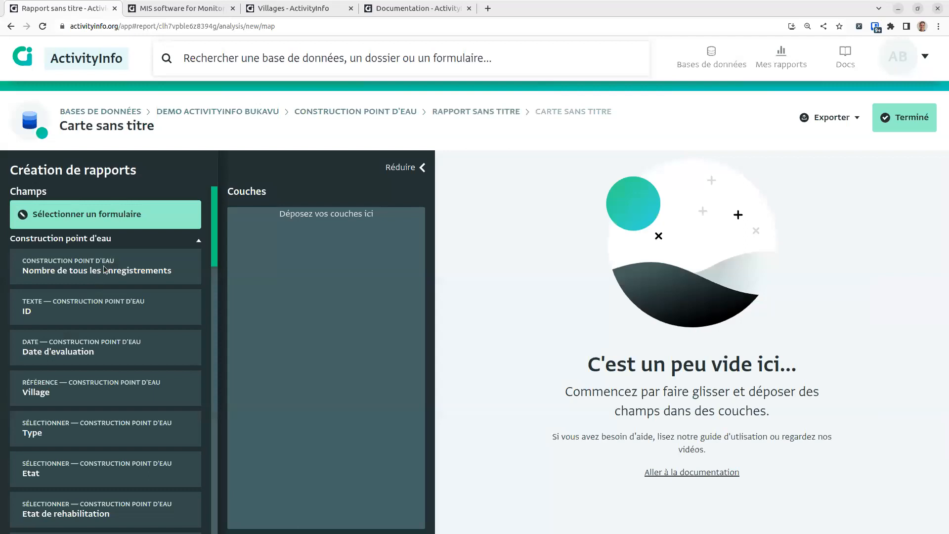
{"action": "left_click_drag", "start_coordinate": [298, 233], "coordinate": [292, 246]}
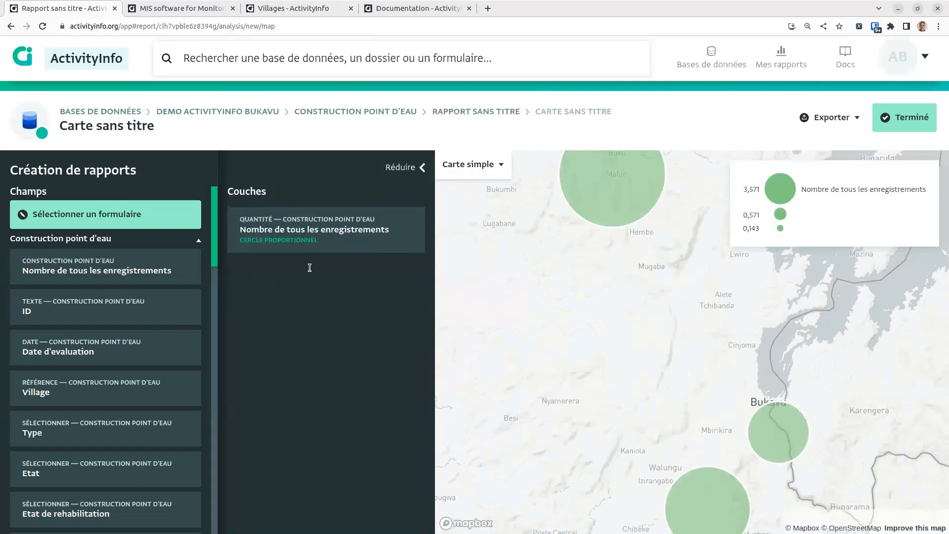
{"action": "left_click", "coordinate": [310, 243]}
{"action": "left_click", "coordinate": [409, 217]}
{"action": "left_click", "coordinate": [255, 248]}
Step: Display the layer as lavender faucet icons and finish the map
{"action": "left_click", "coordinate": [269, 380]}
{"action": "scroll", "coordinate": [381, 423], "scroll_direction": "down", "scroll_amount": 6}
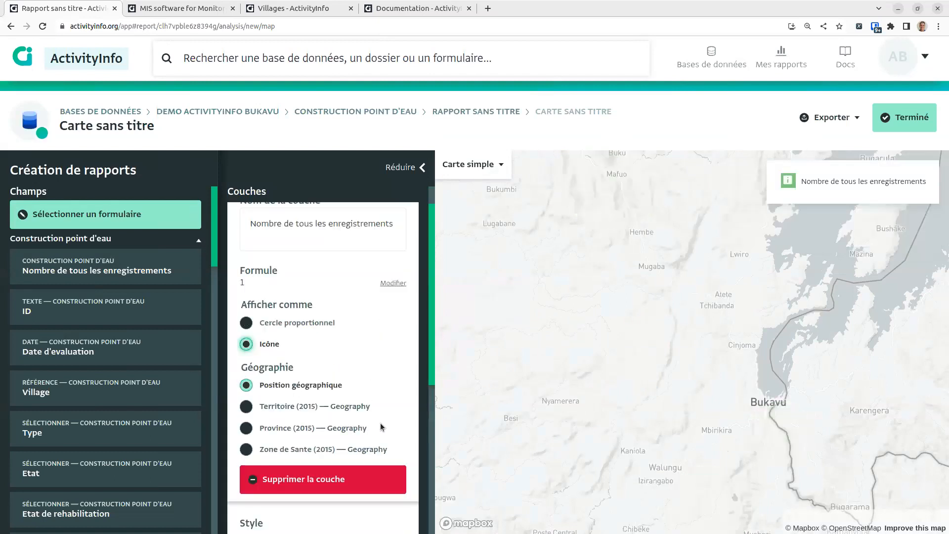
{"action": "left_click", "coordinate": [346, 300]}
{"action": "left_click", "coordinate": [274, 300]}
{"action": "scroll", "coordinate": [319, 333], "scroll_direction": "down", "scroll_amount": 1}
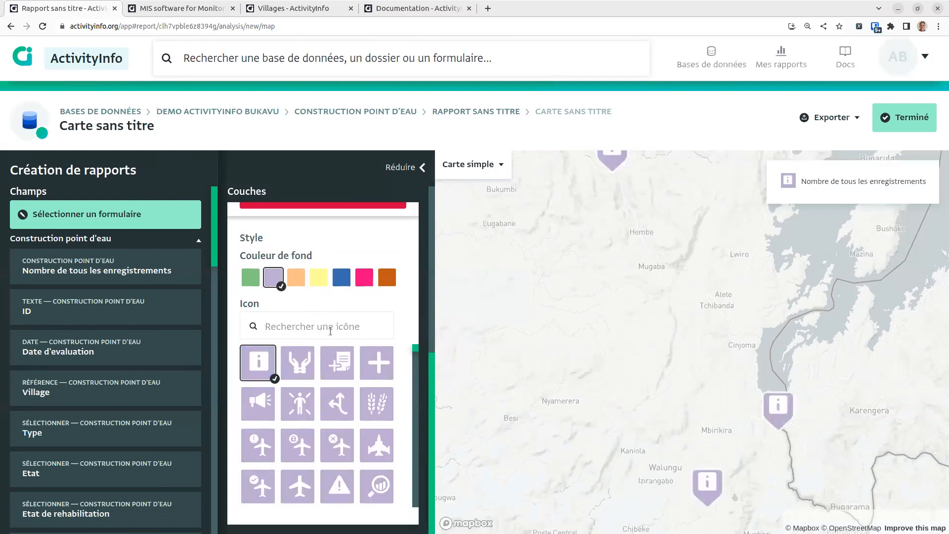
{"action": "left_click", "coordinate": [330, 330]}
{"action": "type", "text": "wat"}
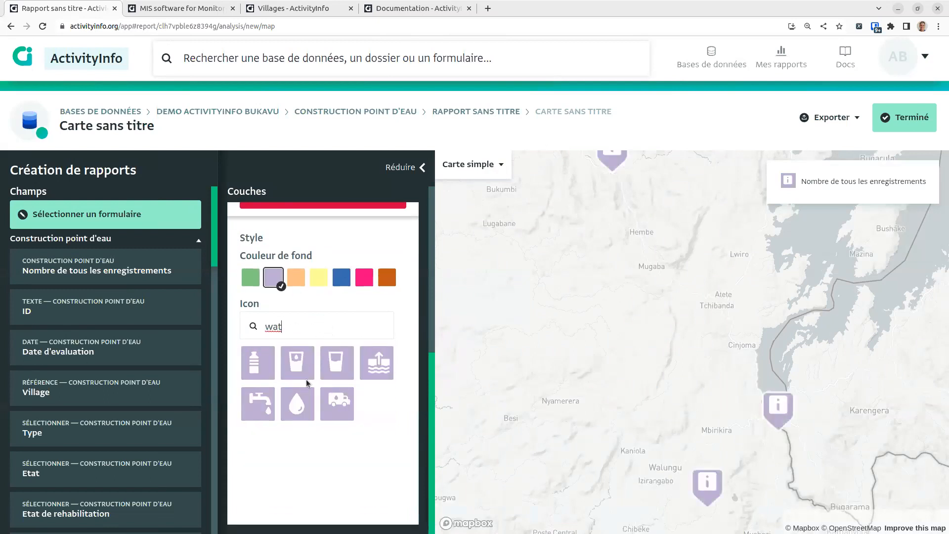
{"action": "left_click", "coordinate": [257, 400]}
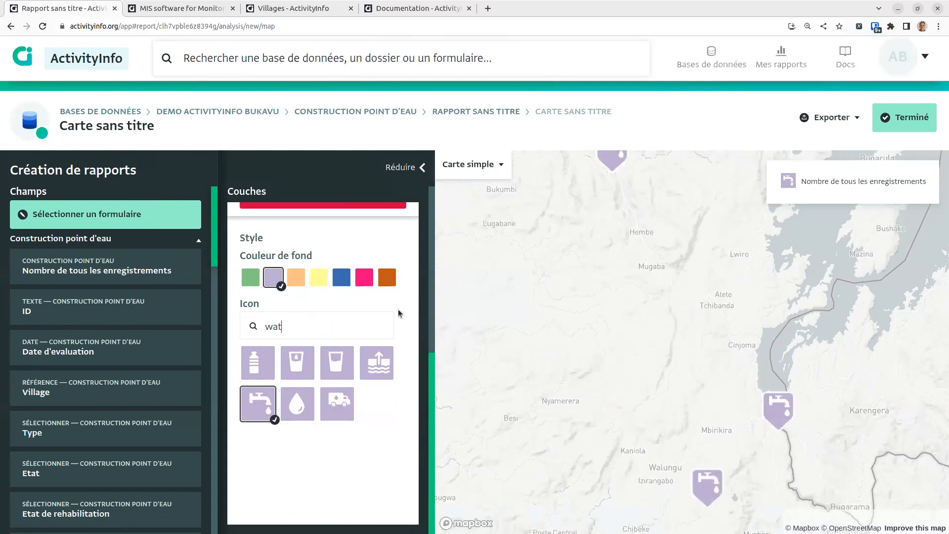
{"action": "scroll", "coordinate": [413, 231], "scroll_direction": "up", "scroll_amount": 6}
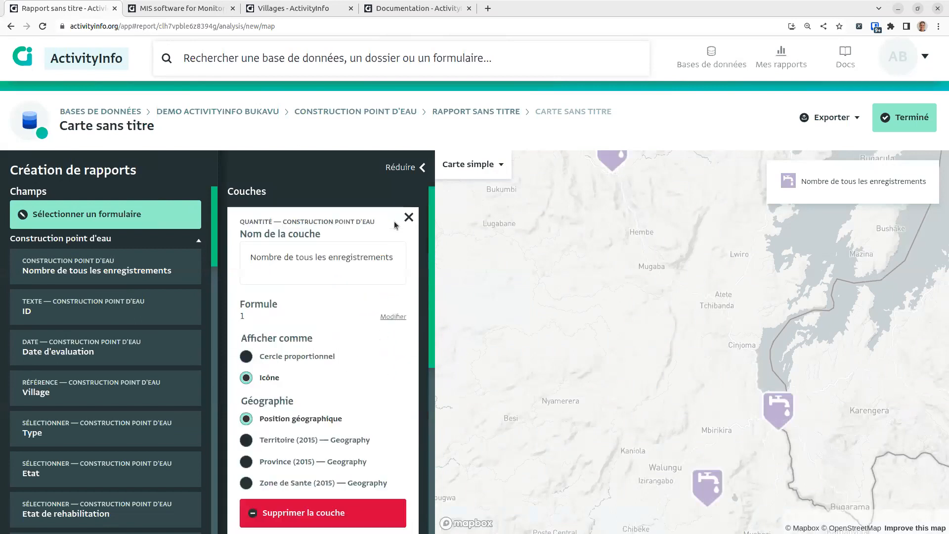
{"action": "left_click", "coordinate": [904, 117]}
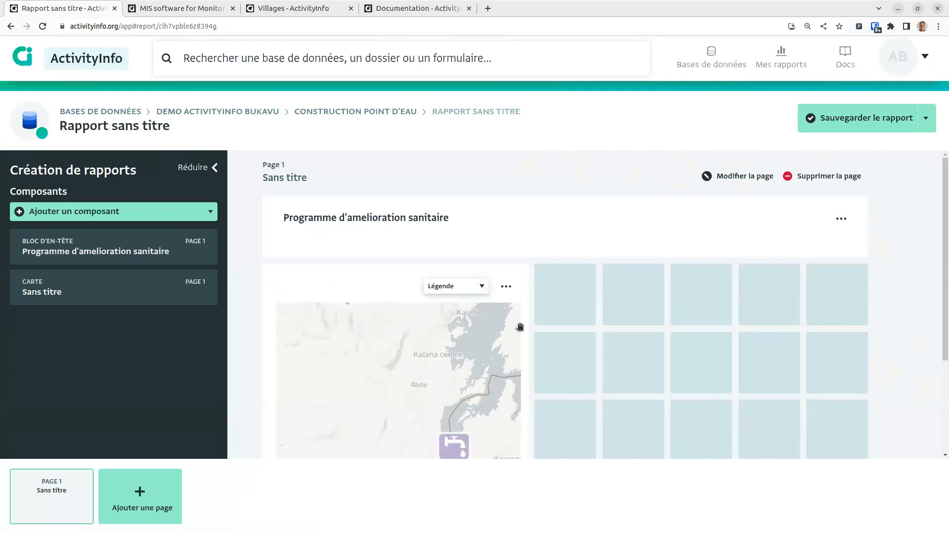
Step: Move the map block to the right side of the report page
{"action": "scroll", "coordinate": [936, 408], "scroll_direction": "down", "scroll_amount": 3}
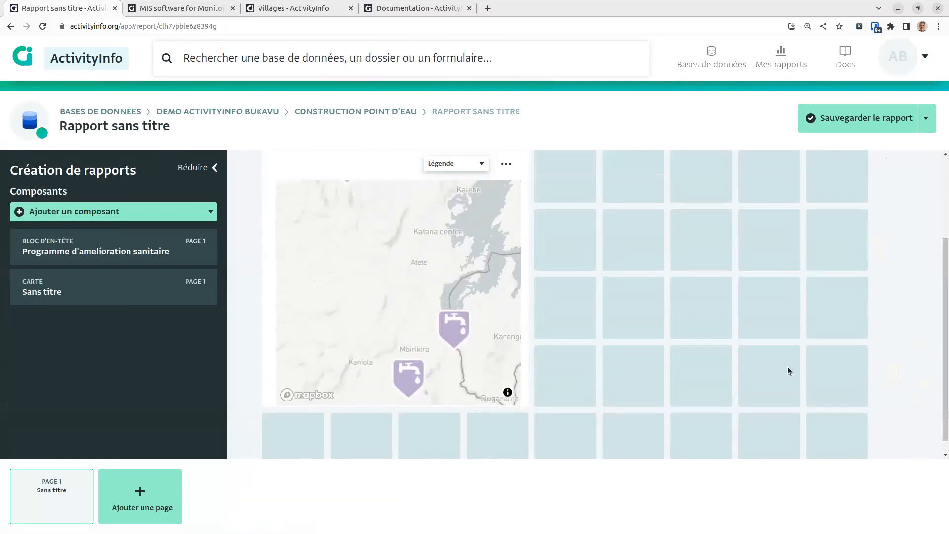
{"action": "key", "text": "ctrl+minus"}
{"action": "key", "text": "ctrl+minus"}
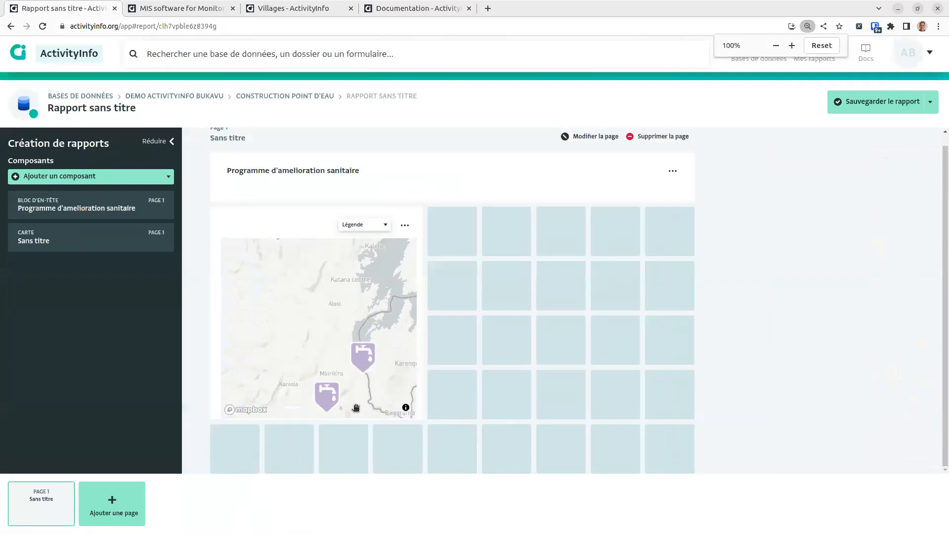
{"action": "left_click", "coordinate": [360, 376]}
{"action": "left_click_drag", "start_coordinate": [360, 376], "coordinate": [380, 376]}
{"action": "scroll", "coordinate": [339, 323], "scroll_direction": "down", "scroll_amount": 1}
{"action": "scroll", "coordinate": [339, 322], "scroll_direction": "down", "scroll_amount": 2}
{"action": "left_click_drag", "start_coordinate": [372, 424], "coordinate": [618, 418]}
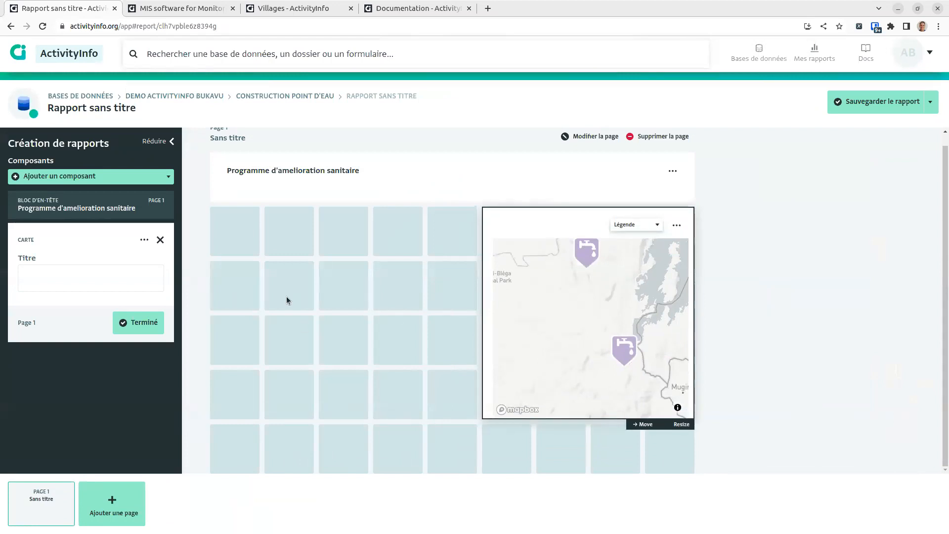
Step: Give the map the title 'Point d'eau'
{"action": "left_click", "coordinate": [161, 240]}
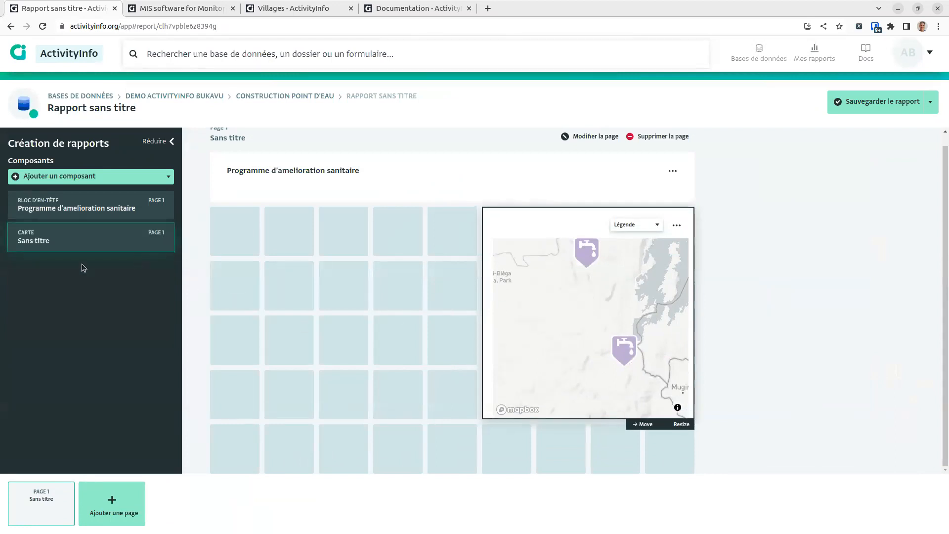
{"action": "left_click", "coordinate": [108, 248]}
{"action": "type", "text": "P"}
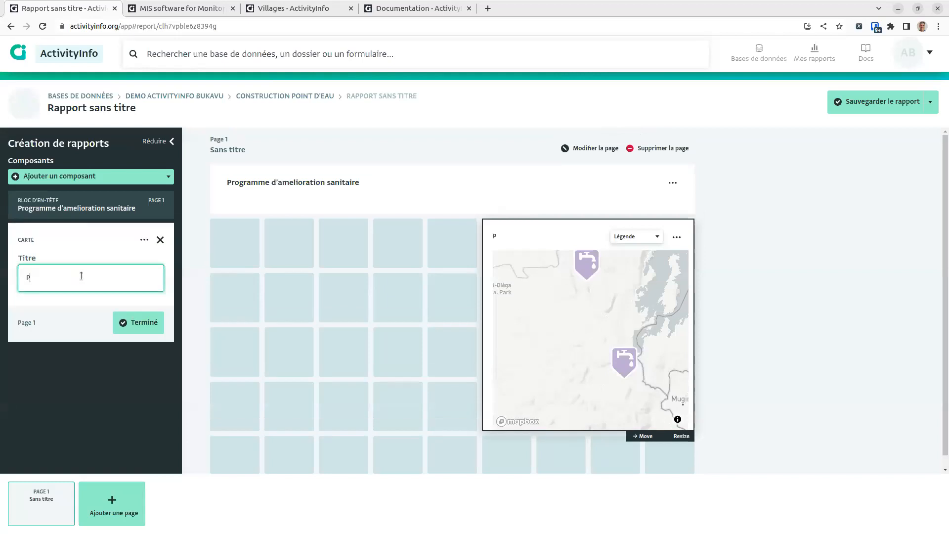
{"action": "type", "text": "oint d'eau"}
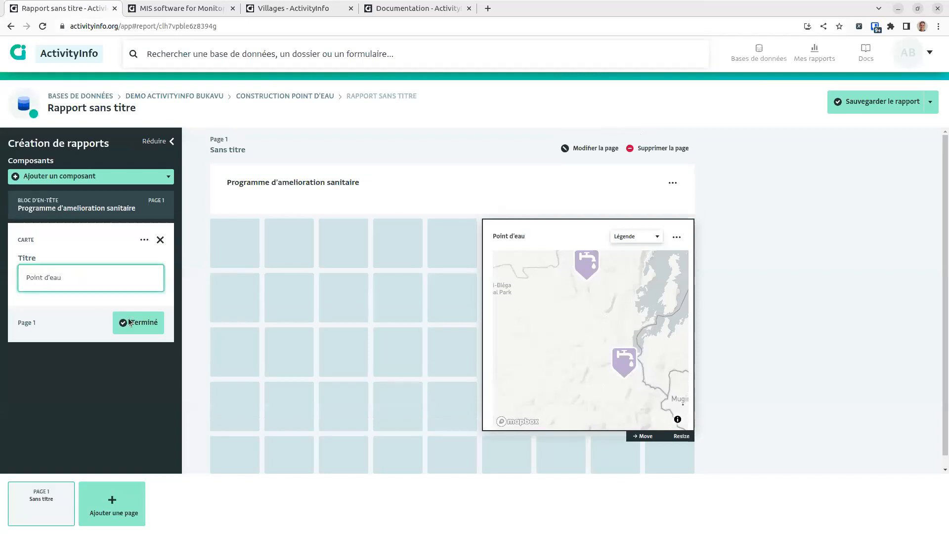
{"action": "left_click", "coordinate": [130, 323]}
{"action": "left_click", "coordinate": [102, 180]}
Step: Add a pivot table with 'Nombre de tous les enregistrements' as its measure
{"action": "left_click", "coordinate": [88, 256]}
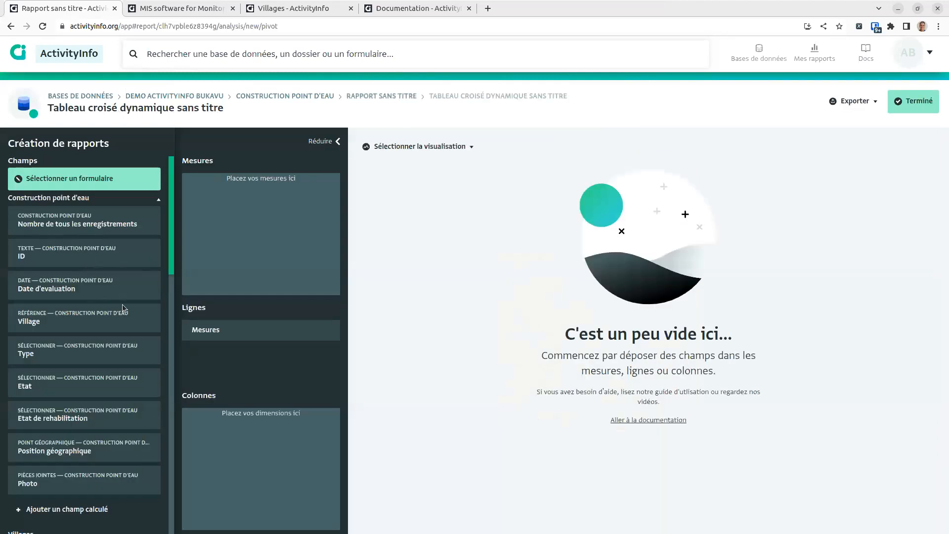
{"action": "mouse_move", "coordinate": [173, 268]}
{"action": "left_mouse_down"}
{"action": "mouse_move", "coordinate": [168, 316]}
{"action": "mouse_move", "coordinate": [171, 263]}
{"action": "left_mouse_up"}
{"action": "mouse_move", "coordinate": [173, 262]}
{"action": "left_mouse_down"}
{"action": "mouse_move", "coordinate": [165, 286]}
{"action": "mouse_move", "coordinate": [175, 263]}
{"action": "left_mouse_up"}
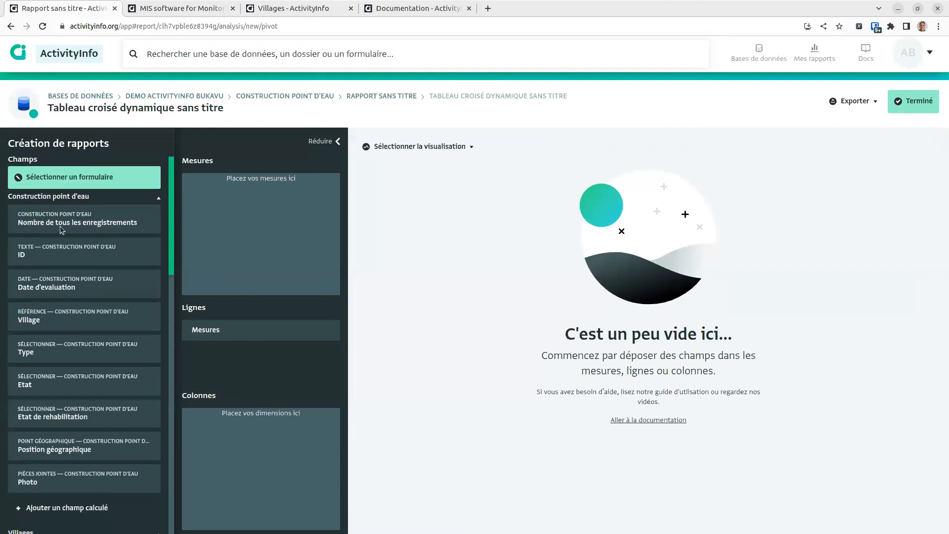
{"action": "left_click_drag", "start_coordinate": [200, 229], "coordinate": [221, 241]}
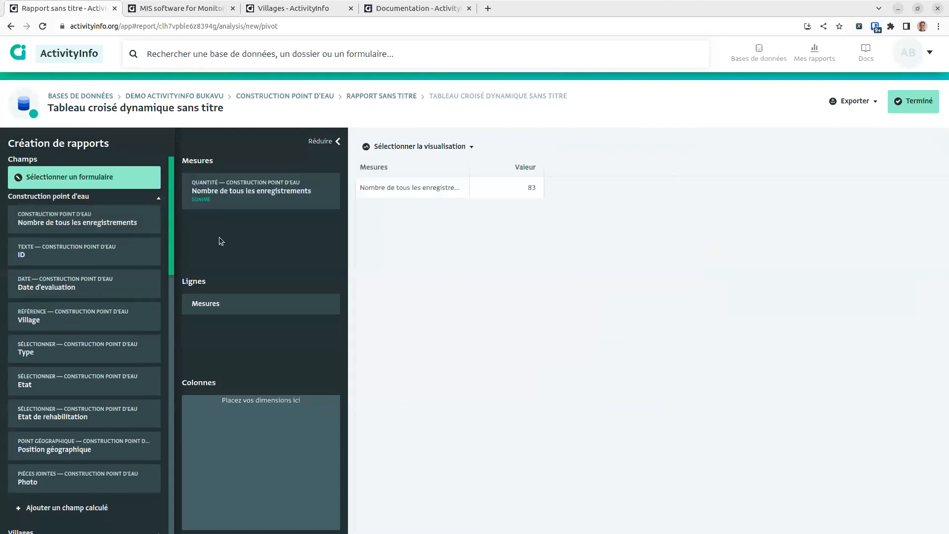
Step: Rename the measure to 'Nombre de point d'eau rehabilite'
{"action": "left_click", "coordinate": [238, 213]}
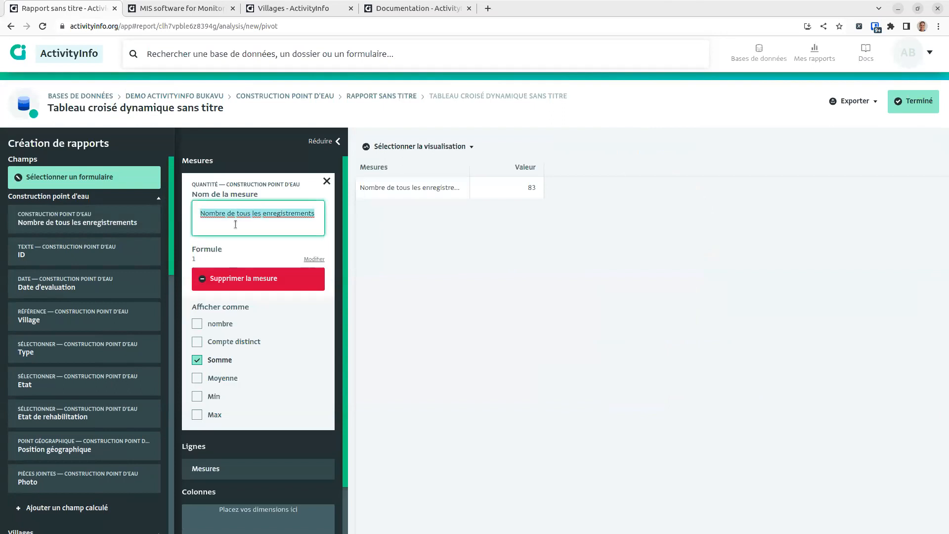
{"action": "type", "text": "Nombre de po"}
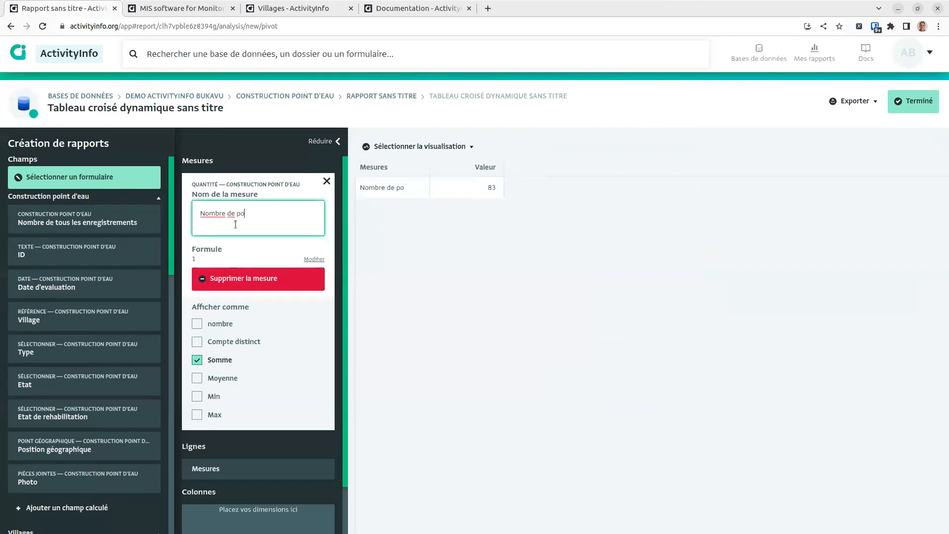
{"action": "type", "text": "int d'eau rehabilite"}
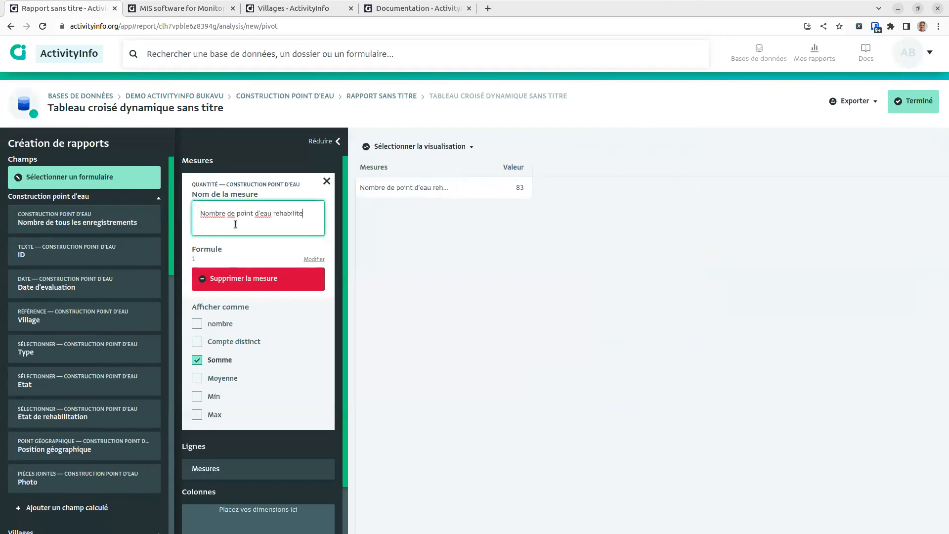
{"action": "left_click", "coordinate": [267, 248]}
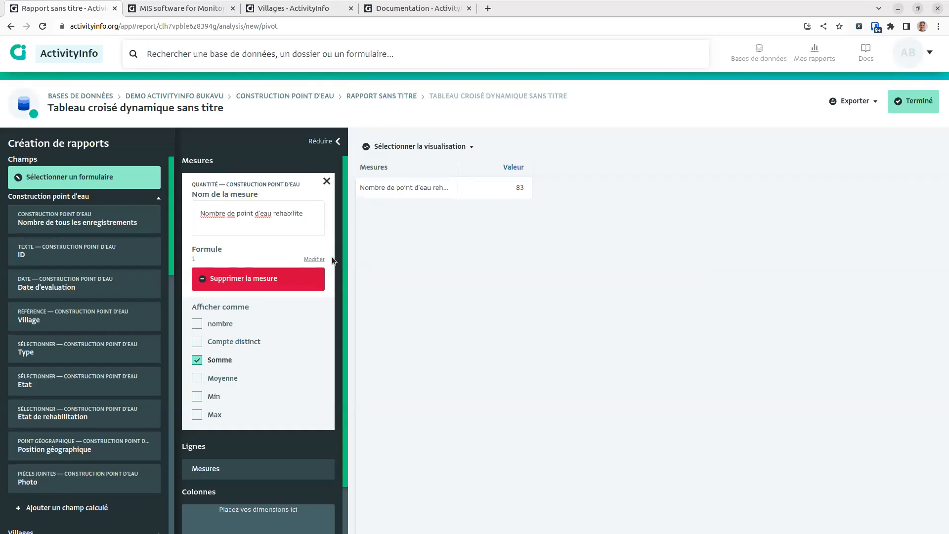
{"action": "left_click", "coordinate": [314, 260]}
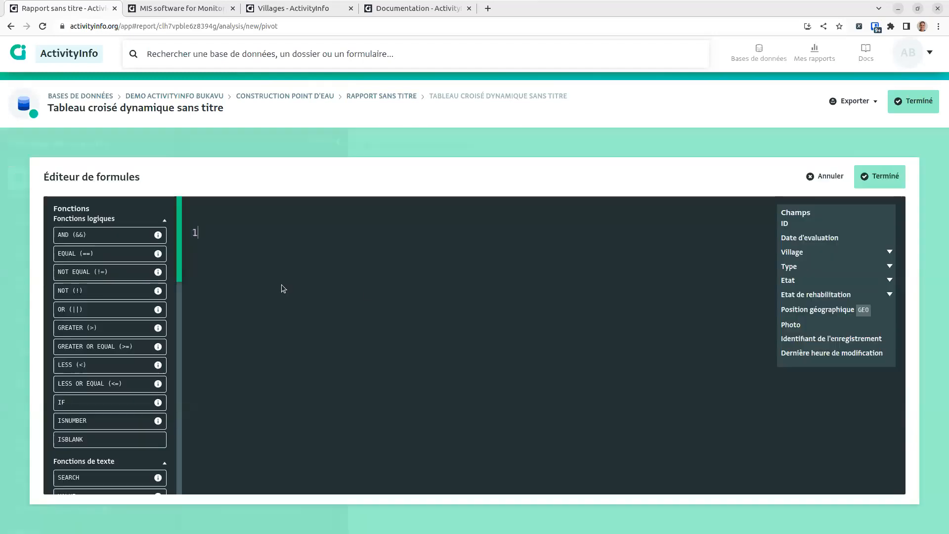
Step: Set the measure formula to IF(Etat de rehabilitation Termine,1,0) to count only completed rehabilitations
{"action": "left_click", "coordinate": [890, 295]}
{"action": "key", "text": "BackSpace"}
{"action": "type", "text": "IF("}
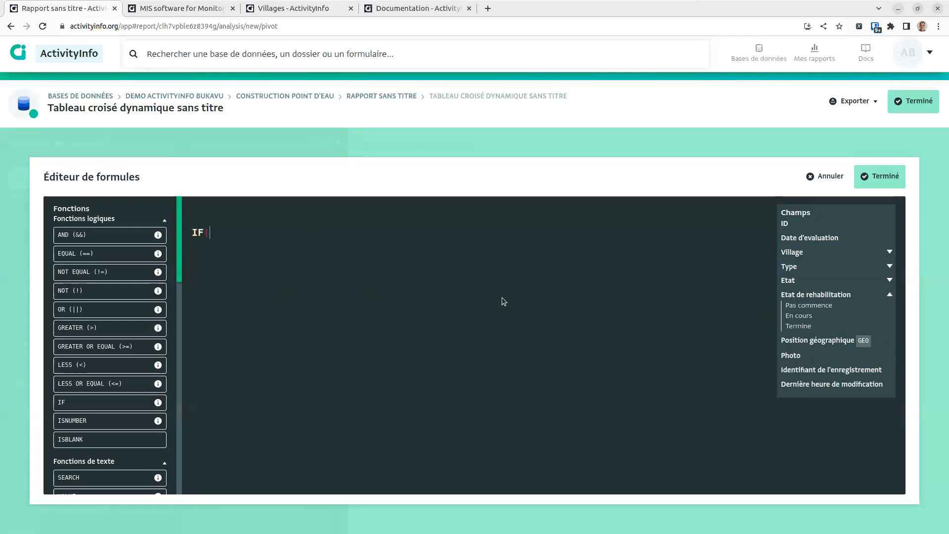
{"action": "left_click", "coordinate": [799, 327]}
{"action": "type", "text": ",1,0)"}
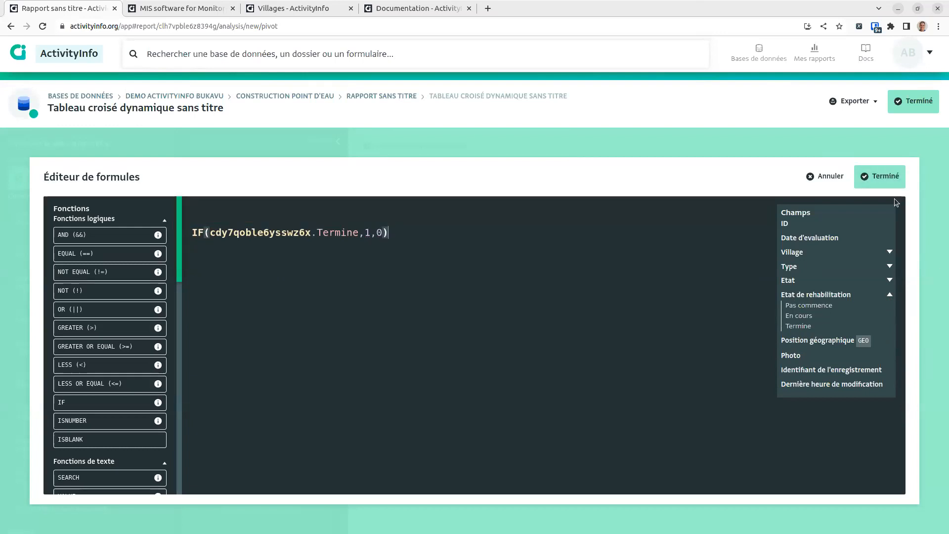
{"action": "left_click", "coordinate": [869, 185]}
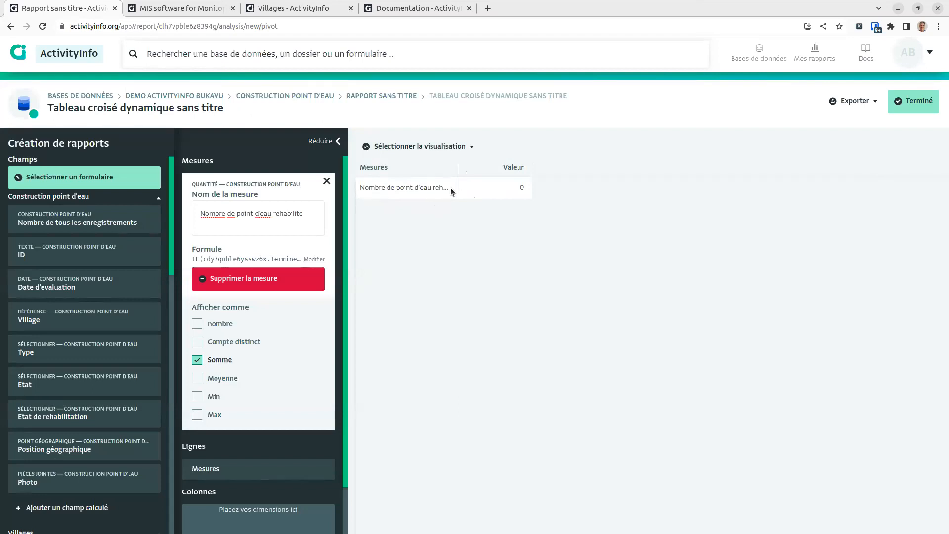
{"action": "left_click", "coordinate": [330, 181]}
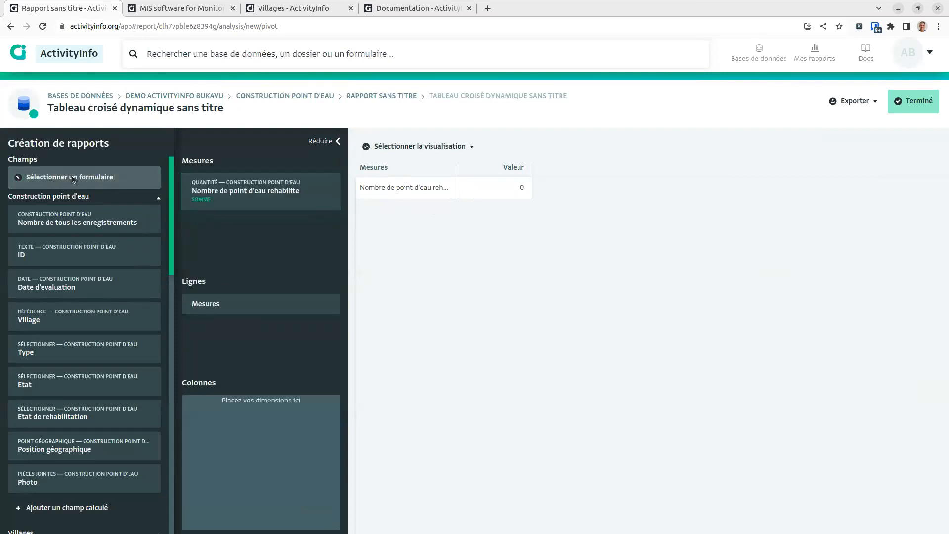
Step: Add the Emissions de sensibilisation form from the Activites folder as a data source
{"action": "left_click", "coordinate": [72, 178]}
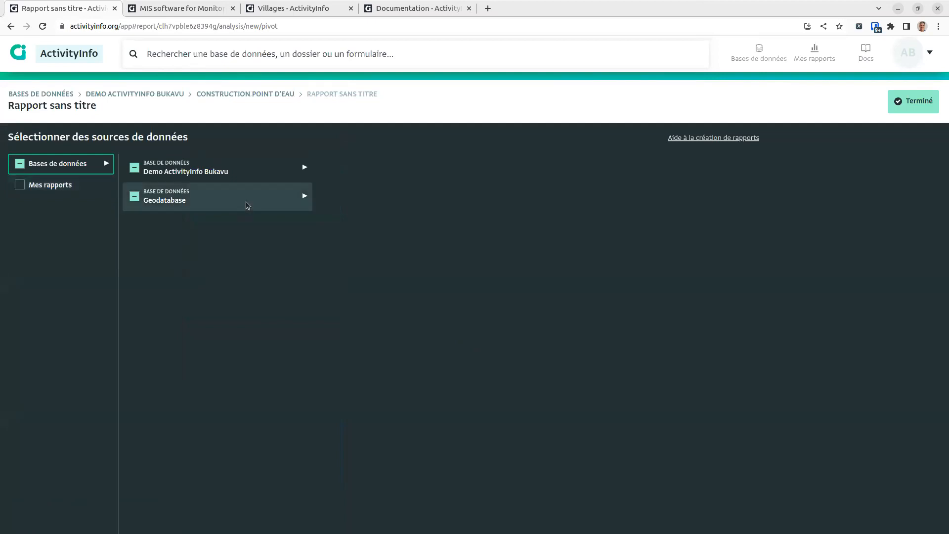
{"action": "left_click", "coordinate": [274, 174]}
{"action": "left_click", "coordinate": [382, 202]}
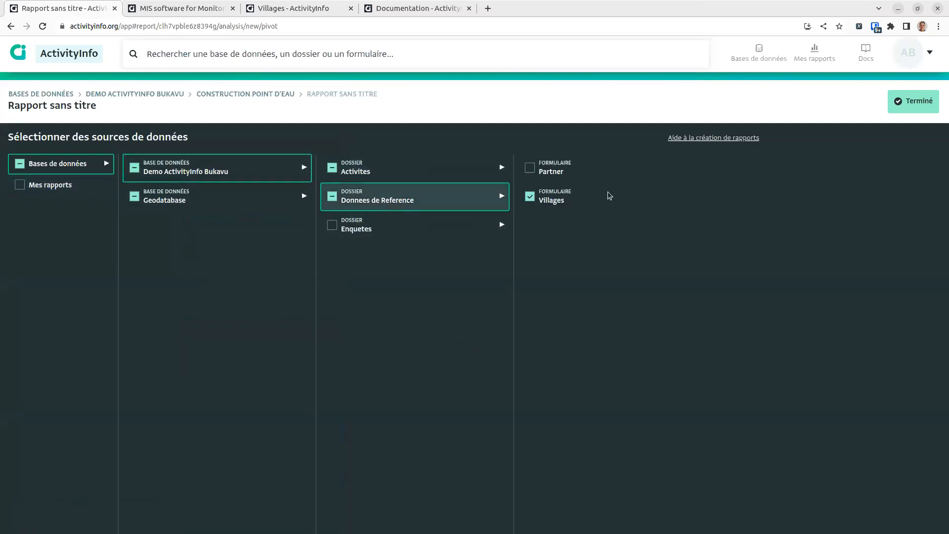
{"action": "left_click", "coordinate": [406, 228]}
{"action": "left_click", "coordinate": [402, 172]}
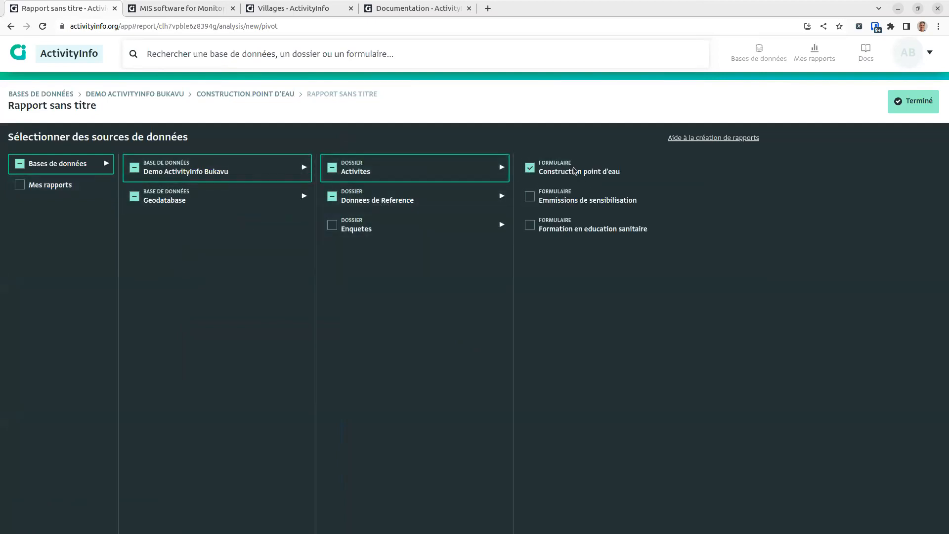
{"action": "left_click", "coordinate": [529, 196]}
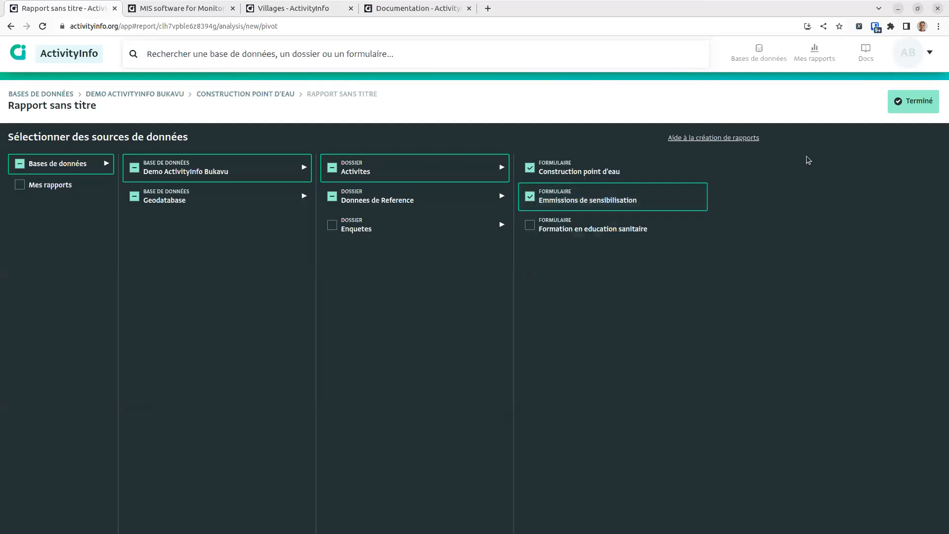
{"action": "left_click", "coordinate": [912, 102]}
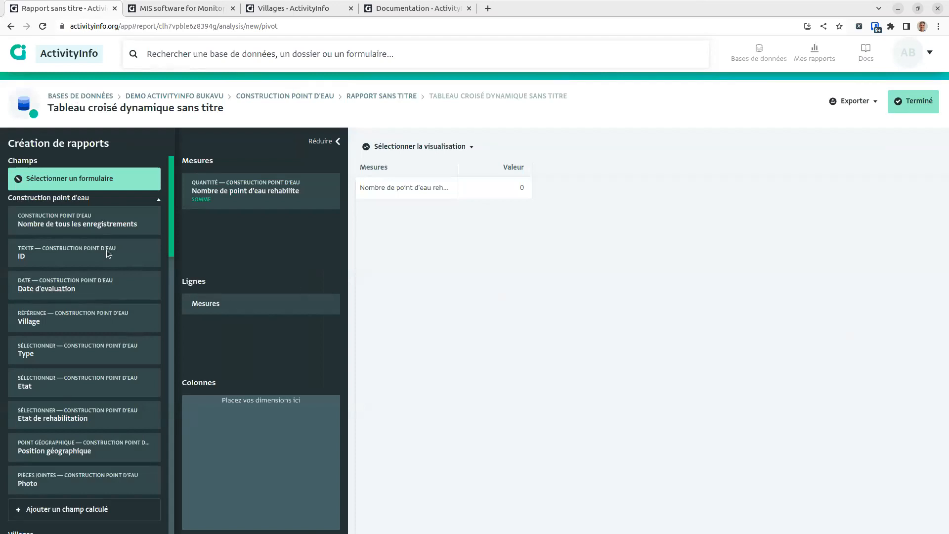
Step: Add 'Estimation du nombre de personnes atteintes' (7000) as a second pivot measure
{"action": "left_click", "coordinate": [96, 199]}
{"action": "left_click", "coordinate": [39, 223]}
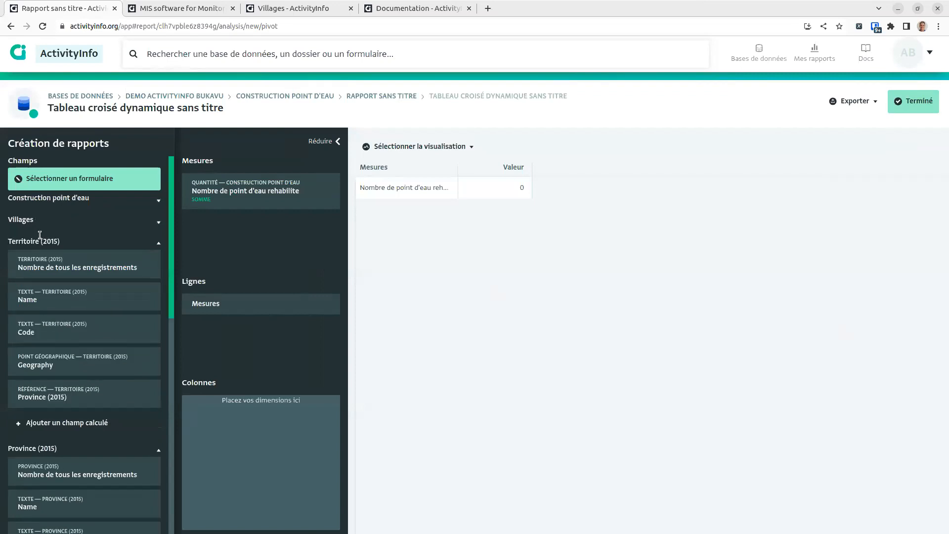
{"action": "left_click", "coordinate": [39, 240]}
{"action": "left_click", "coordinate": [48, 262]}
{"action": "left_click", "coordinate": [52, 285]}
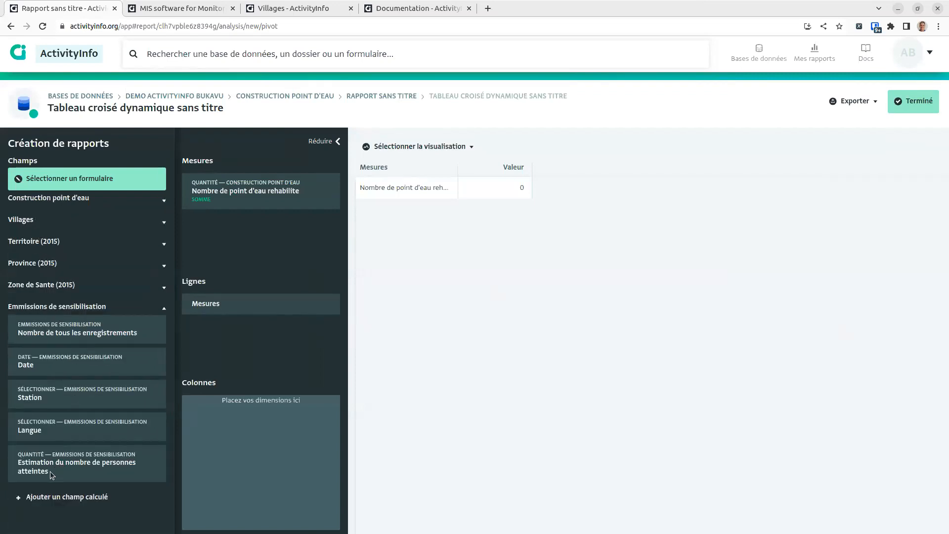
{"action": "left_click_drag", "start_coordinate": [47, 475], "coordinate": [207, 264]}
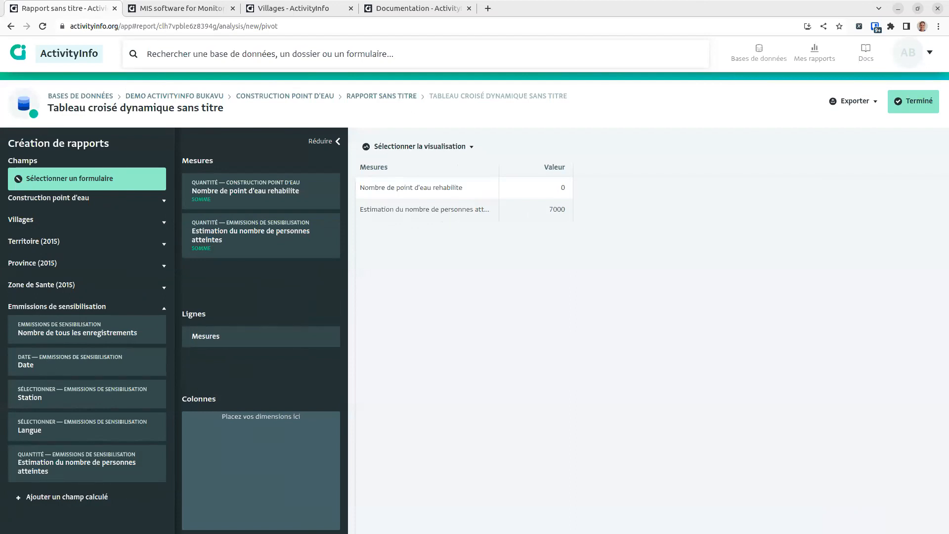
{"action": "left_click", "coordinate": [109, 188]}
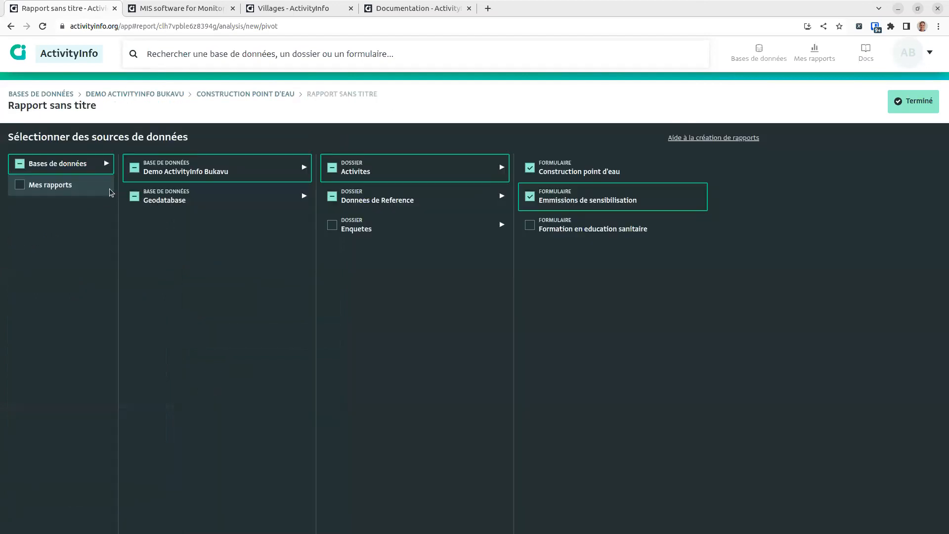
Step: Add the Formation en education sanitaire form and its 'Nombre des individu totales' (135) measure
{"action": "left_click", "coordinate": [527, 230]}
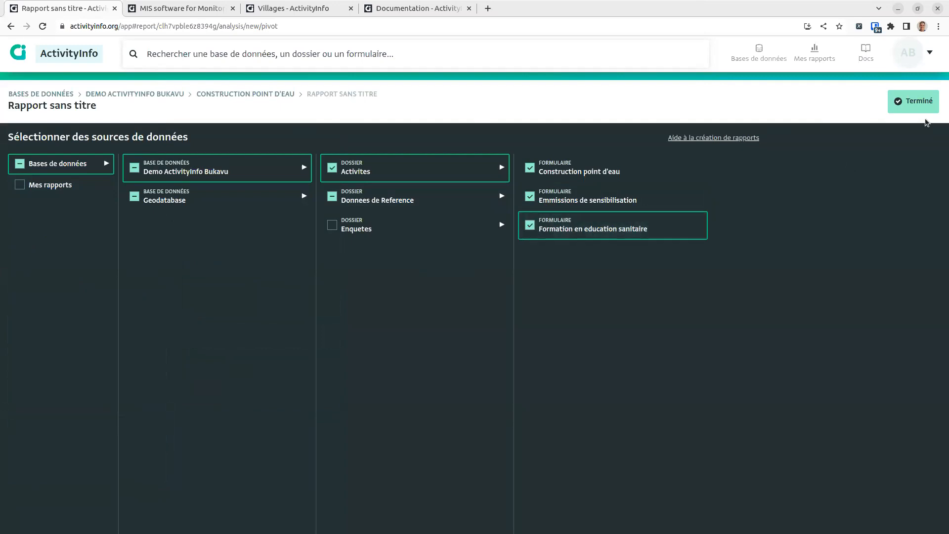
{"action": "left_click", "coordinate": [896, 107]}
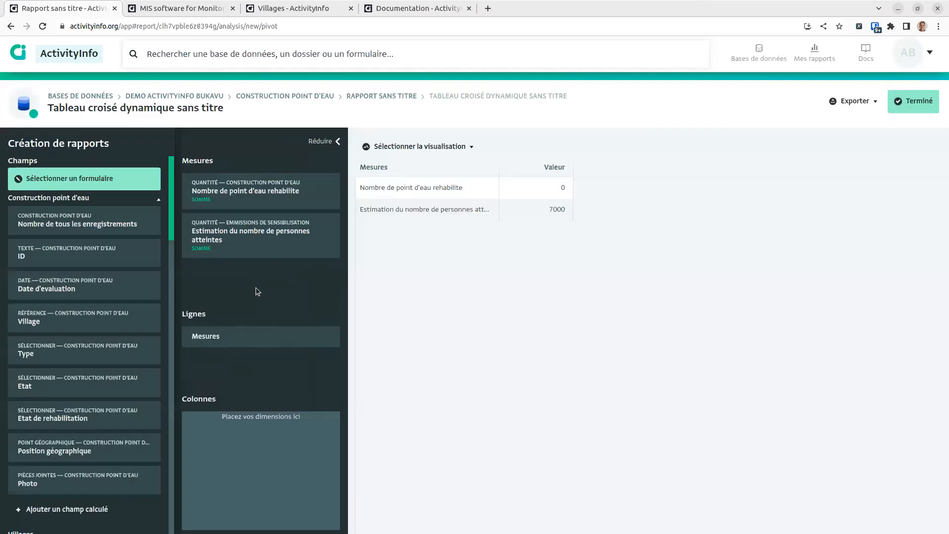
{"action": "left_click", "coordinate": [120, 201]}
{"action": "scroll", "coordinate": [168, 237], "scroll_direction": "down", "scroll_amount": 5}
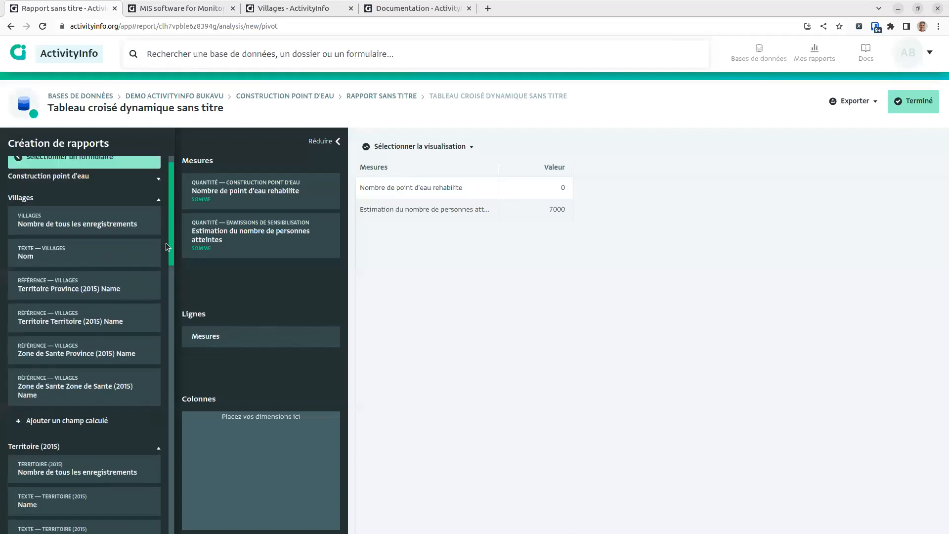
{"action": "scroll", "coordinate": [168, 318], "scroll_direction": "down", "scroll_amount": 10}
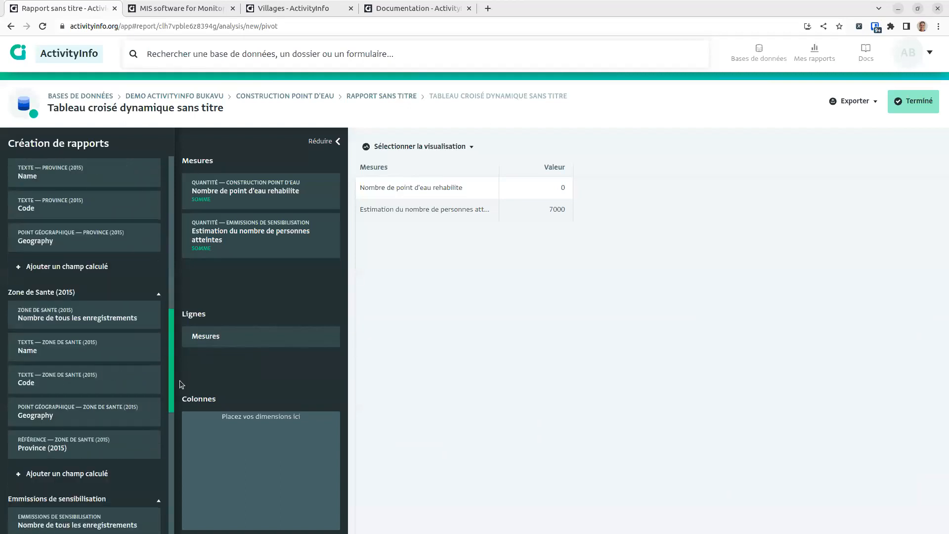
{"action": "mouse_move", "coordinate": [173, 443]}
{"action": "left_mouse_down"}
{"action": "mouse_move", "coordinate": [171, 466]}
{"action": "mouse_move", "coordinate": [171, 446]}
{"action": "left_mouse_up"}
{"action": "scroll", "coordinate": [141, 366], "scroll_direction": "down", "scroll_amount": 5}
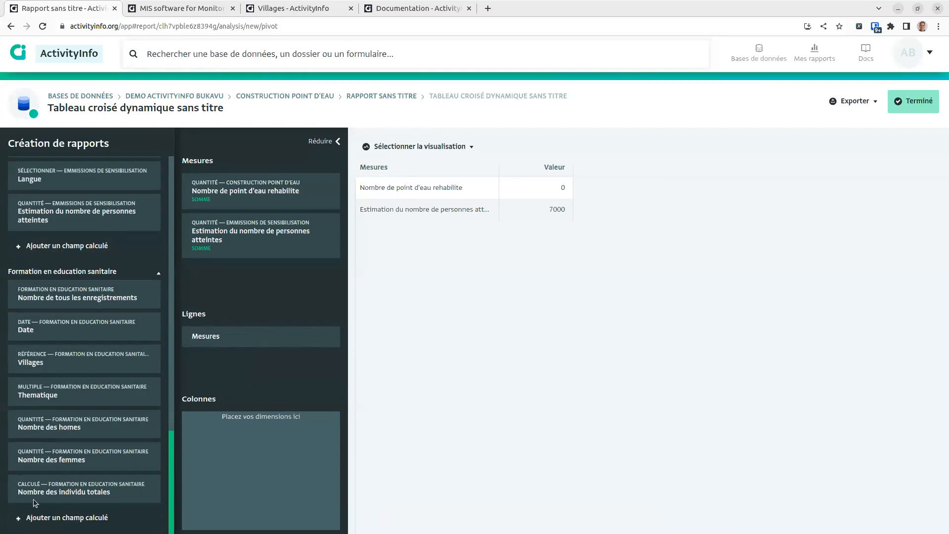
{"action": "left_click_drag", "start_coordinate": [31, 496], "coordinate": [195, 275]}
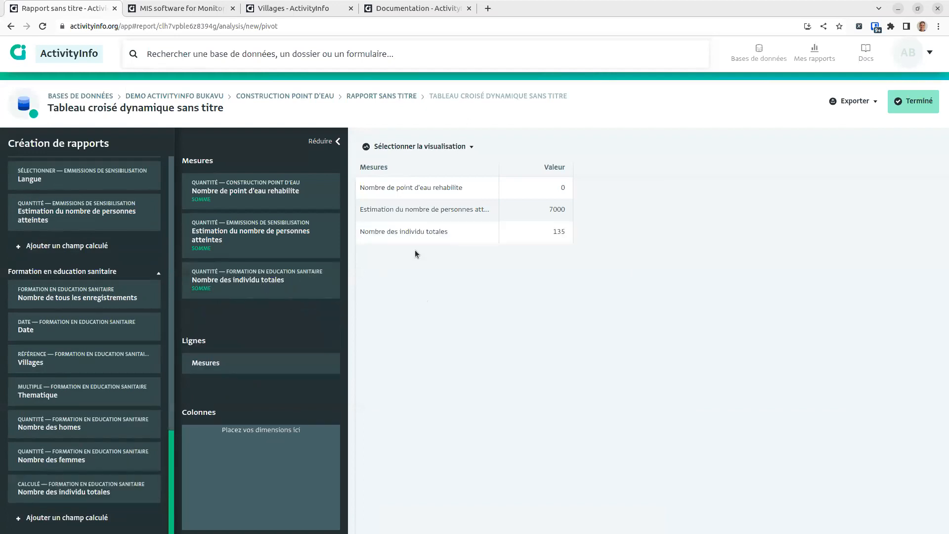
{"action": "left_click", "coordinate": [907, 104]}
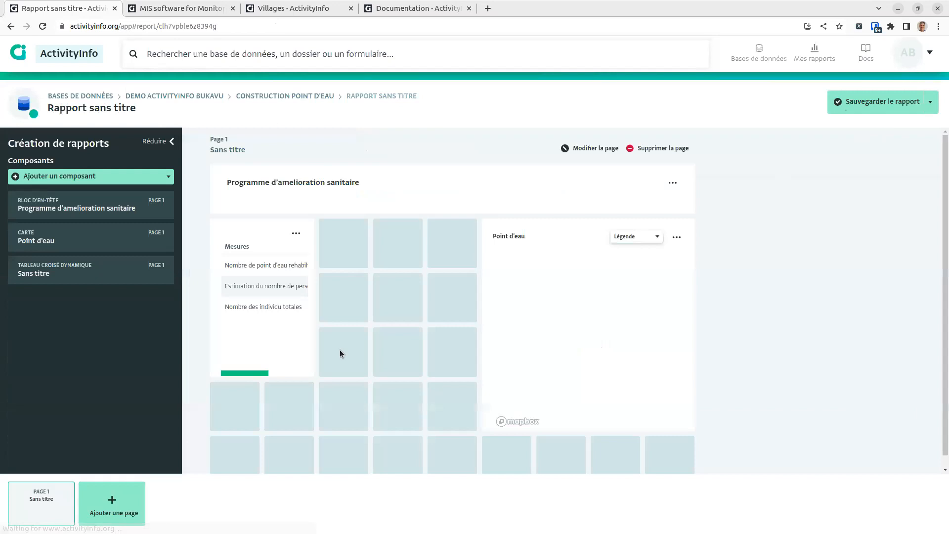
Step: Resize the pivot table wider beside the Point d'eau map and title it 'Indicateurs'
{"action": "left_click", "coordinate": [306, 368]}
{"action": "left_click_drag", "start_coordinate": [303, 382], "coordinate": [473, 327]}
{"action": "left_click", "coordinate": [389, 290]}
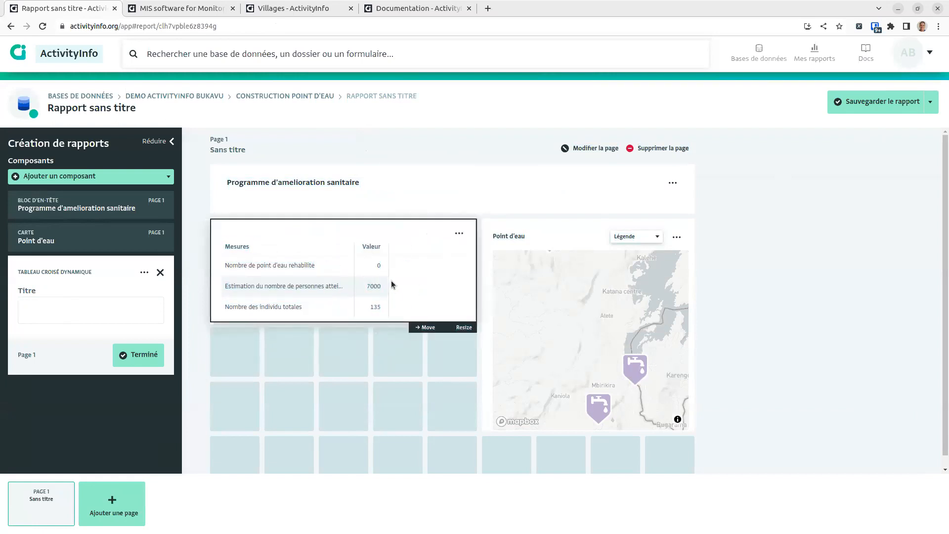
{"action": "left_click", "coordinate": [33, 319]}
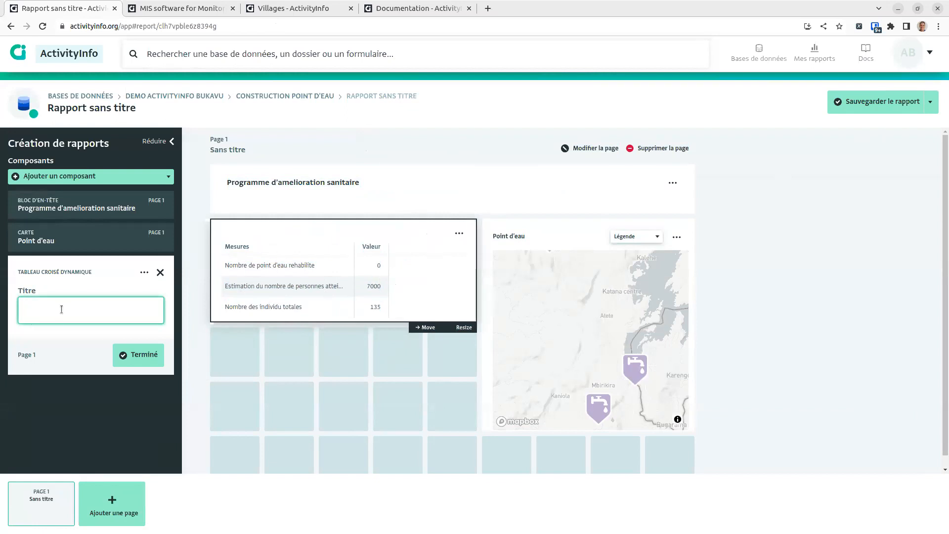
{"action": "type", "text": "Indiceature"}
{"action": "key", "text": "BackSpace"}
{"action": "key", "text": "BackSpace"}
{"action": "key", "text": "BackSpace"}
{"action": "key", "text": "BackSpace"}
{"action": "key", "text": "BackSpace"}
{"action": "key", "text": "BackSpace"}
{"action": "type", "text": "ateurs"}
{"action": "left_click", "coordinate": [460, 233]}
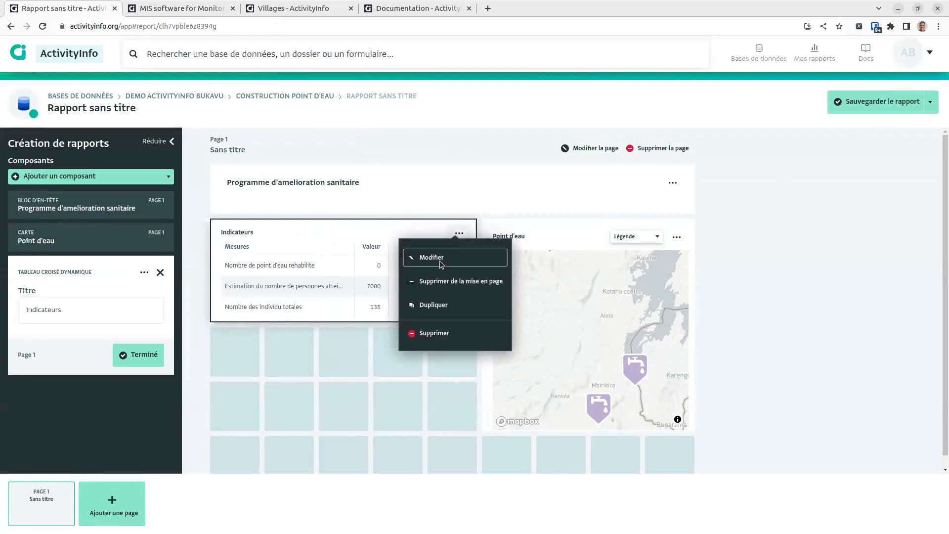
Step: Add Territoire (2015) Name as a column dimension renamed 'Territoire'
{"action": "left_click", "coordinate": [446, 266]}
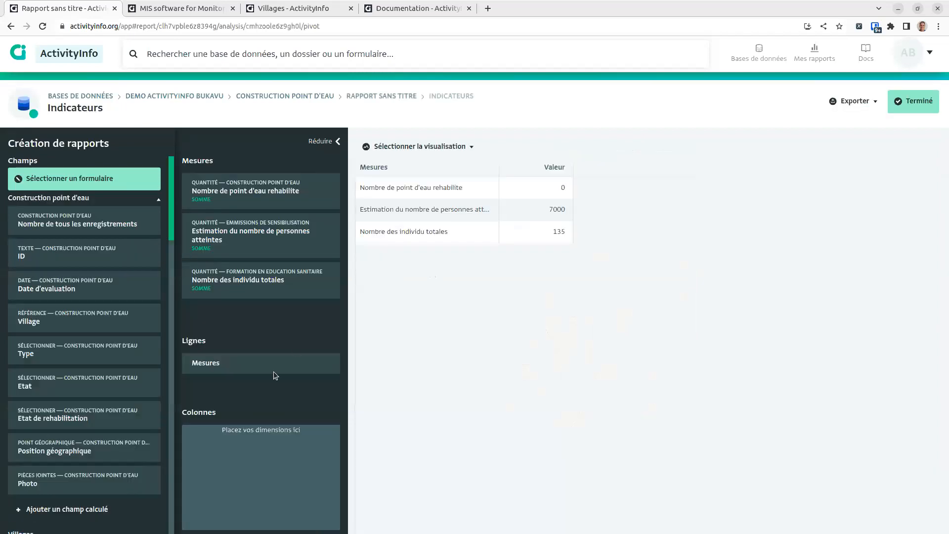
{"action": "left_click", "coordinate": [155, 203]}
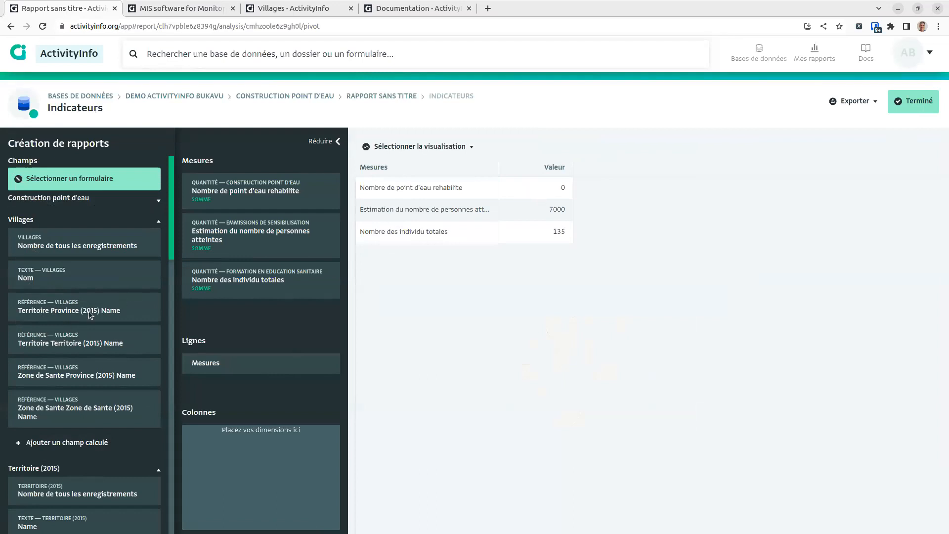
{"action": "left_click_drag", "start_coordinate": [84, 339], "coordinate": [240, 411]}
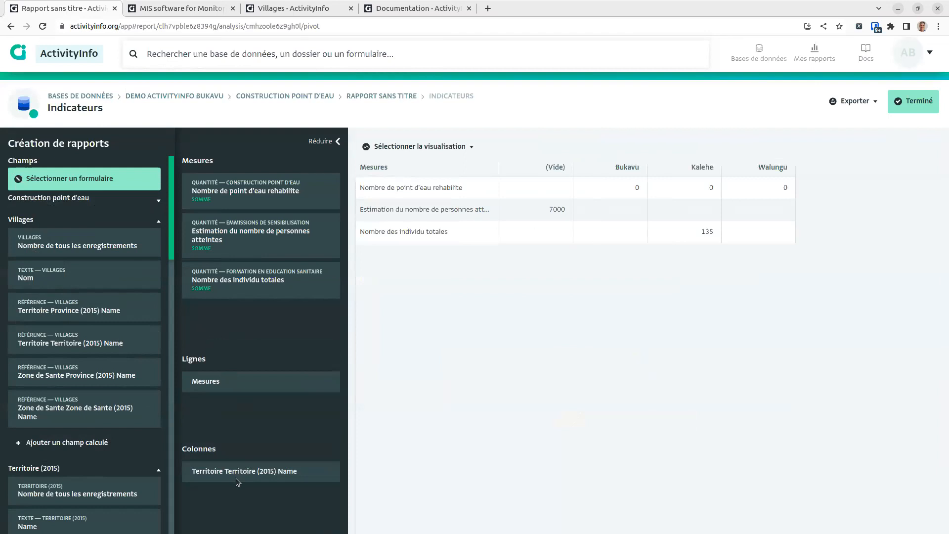
{"action": "left_click", "coordinate": [240, 410]}
{"action": "left_click_drag", "start_coordinate": [301, 405], "coordinate": [230, 406]}
{"action": "key", "text": "BackSpace"}
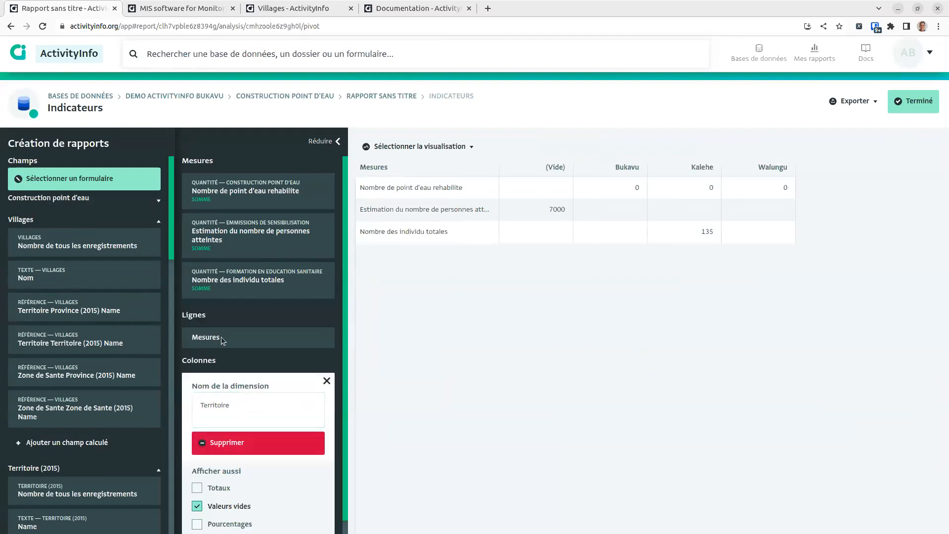
{"action": "left_click", "coordinate": [328, 380]}
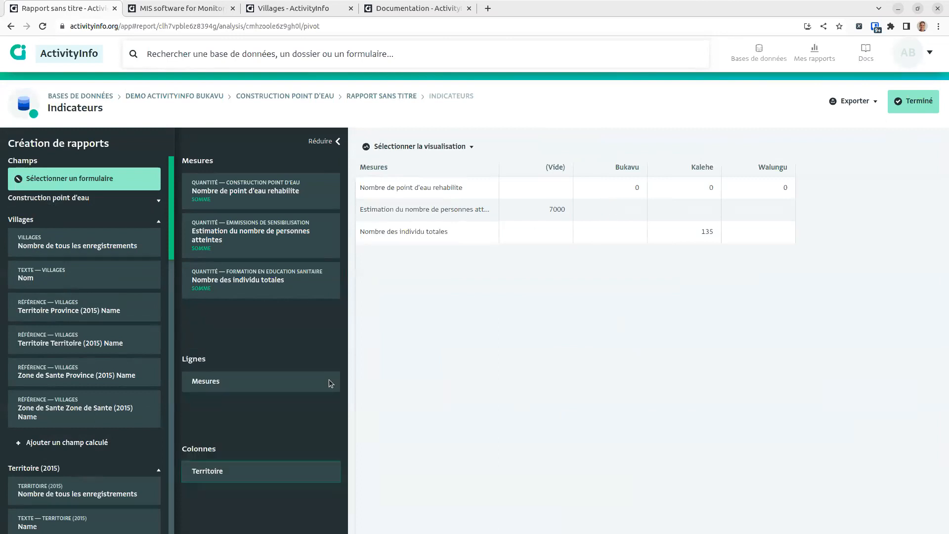
Step: Turn on Totaux for the Territoire dimension to add a Total column
{"action": "left_click", "coordinate": [257, 460]}
{"action": "left_click", "coordinate": [211, 474]}
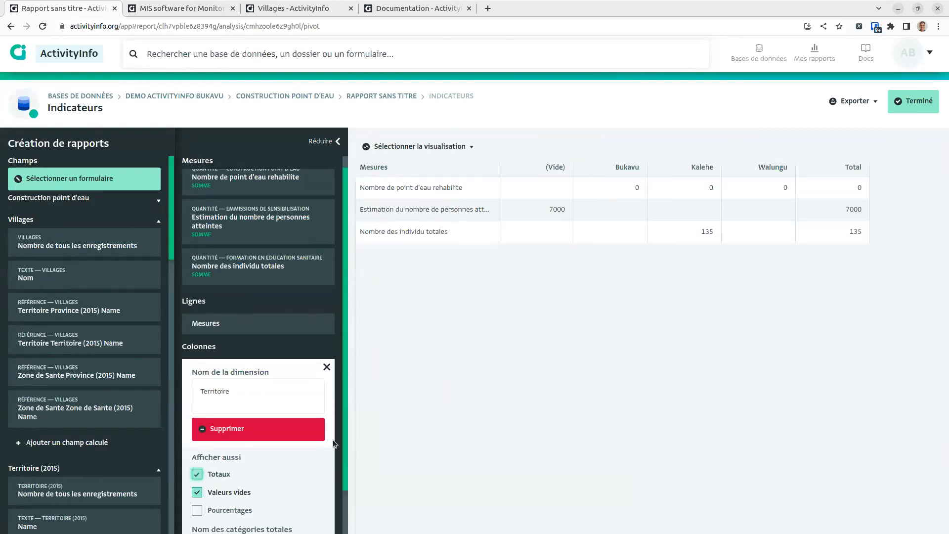
{"action": "left_click", "coordinate": [327, 367]}
{"action": "left_click", "coordinate": [277, 471]}
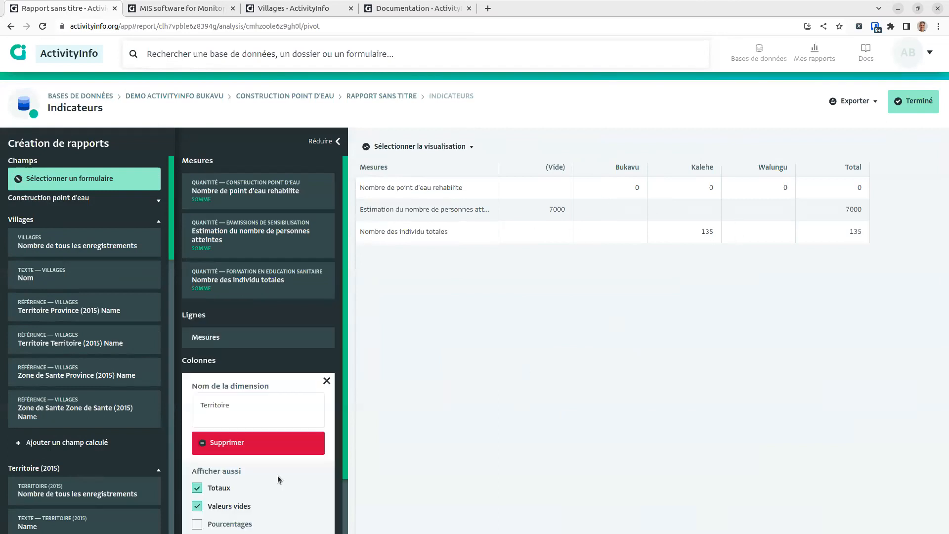
{"action": "scroll", "coordinate": [277, 488], "scroll_direction": "down", "scroll_amount": 3}
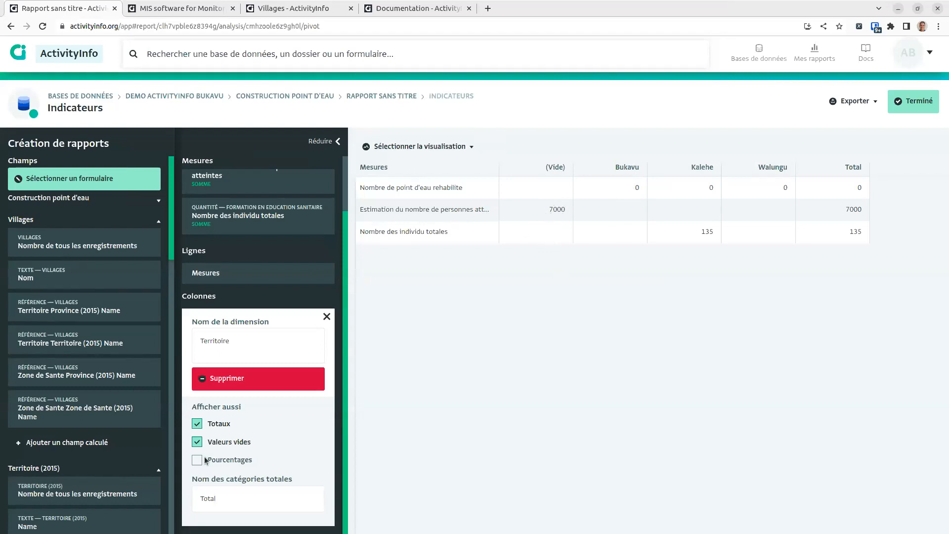
Step: Toggle Valeurs vides off and back on for the Territoire columns, then close their settings
{"action": "left_click", "coordinate": [197, 442]}
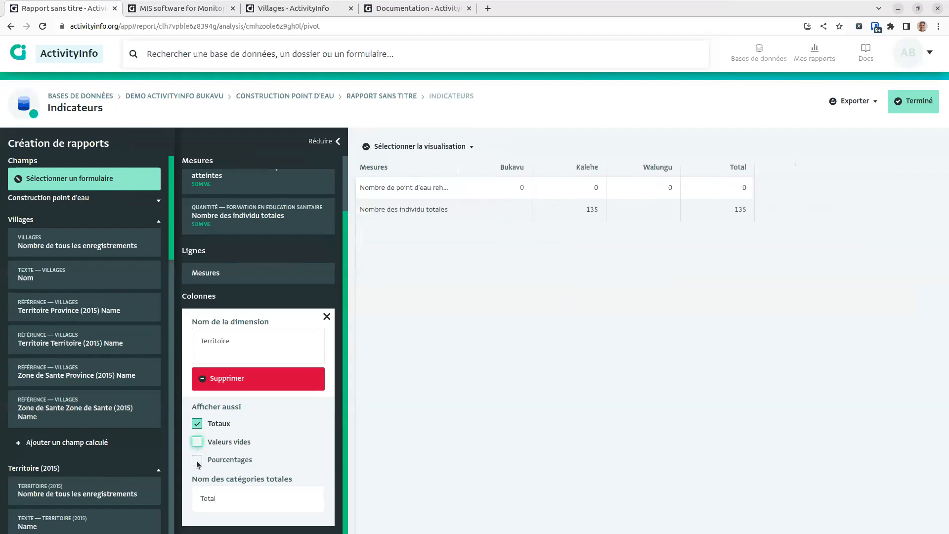
{"action": "left_click", "coordinate": [202, 441]}
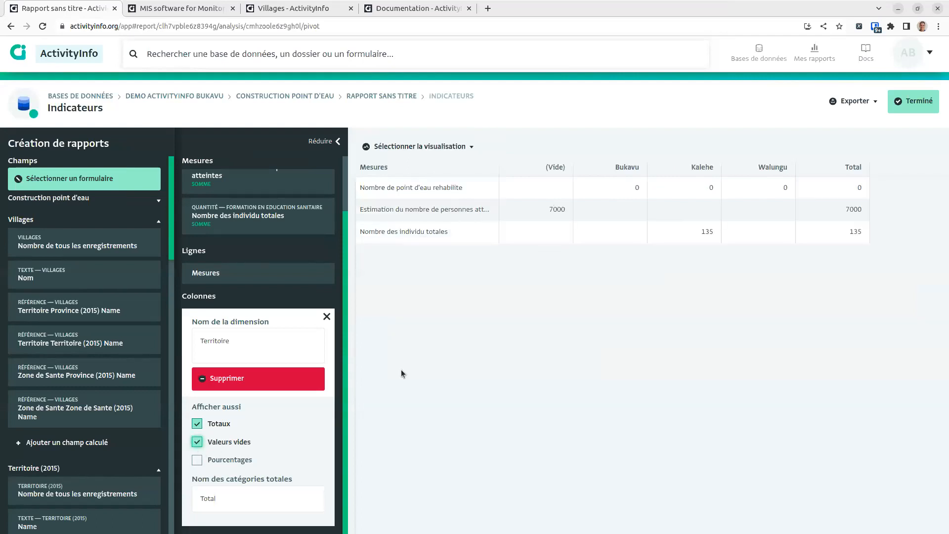
{"action": "left_click", "coordinate": [327, 317]}
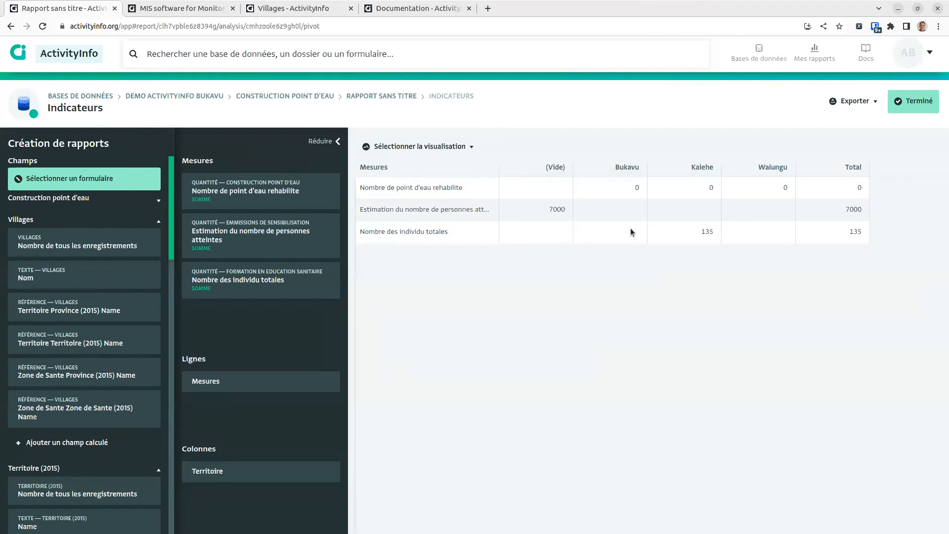
Step: Finish the Indicateurs pivot table, adjust its placement, and list the component types to add
{"action": "left_click", "coordinate": [913, 92]}
{"action": "left_click", "coordinate": [464, 315]}
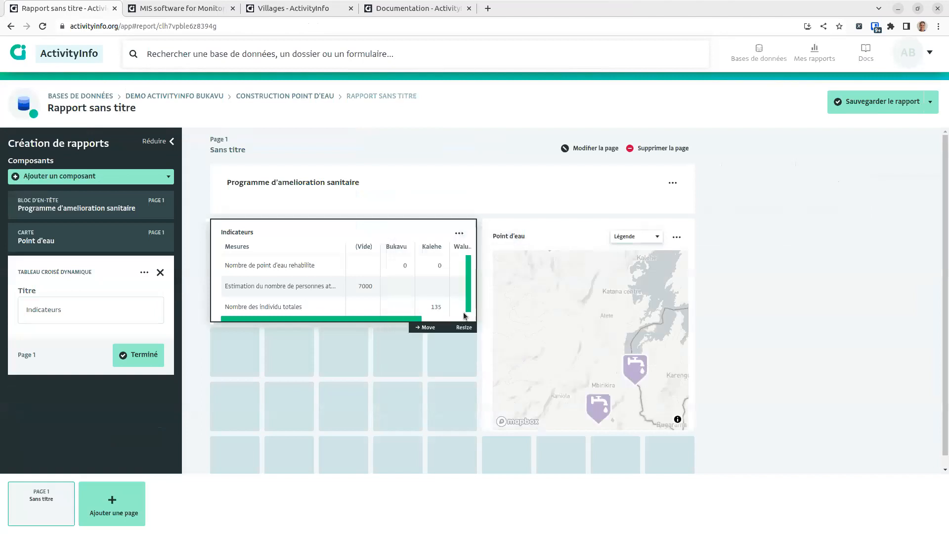
{"action": "left_click_drag", "start_coordinate": [401, 319], "coordinate": [441, 319]}
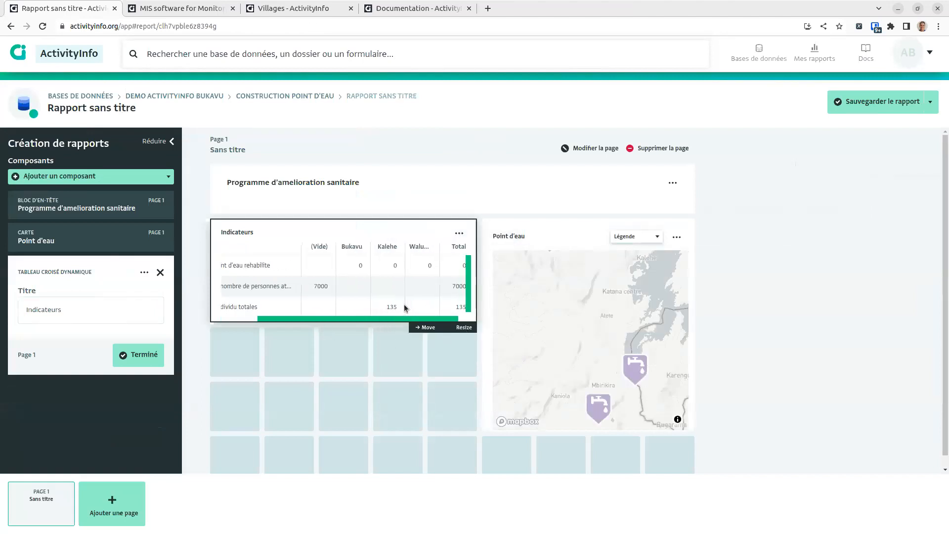
{"action": "left_click_drag", "start_coordinate": [398, 319], "coordinate": [362, 326]}
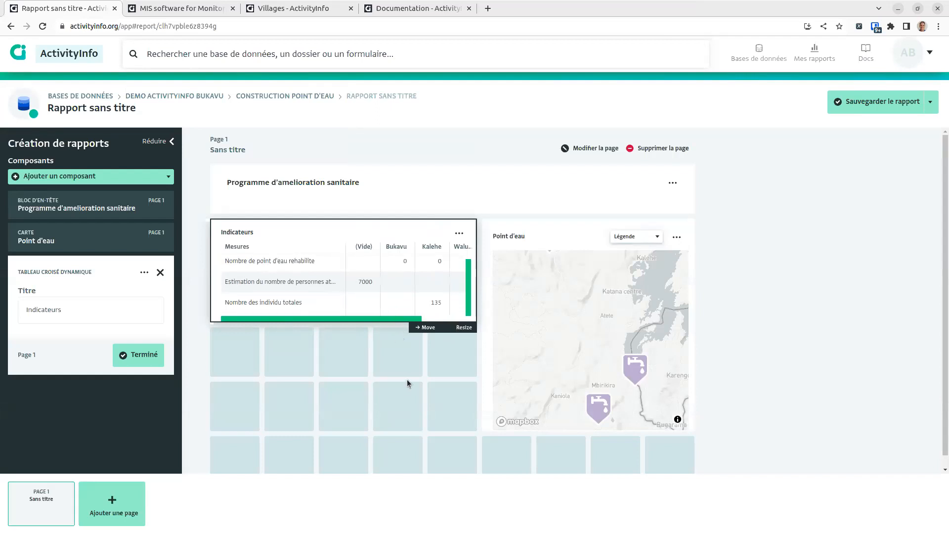
{"action": "scroll", "coordinate": [440, 366], "scroll_direction": "down", "scroll_amount": 1}
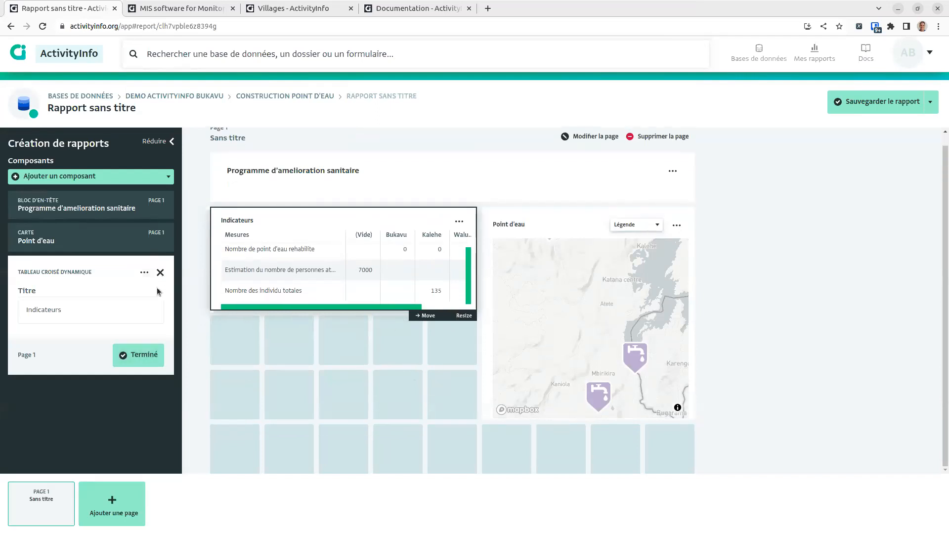
{"action": "left_click", "coordinate": [160, 272]}
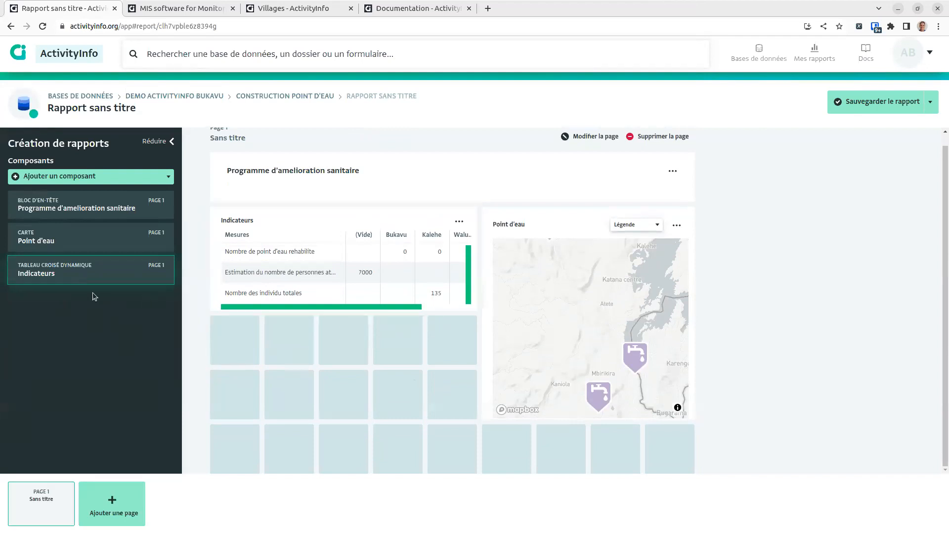
{"action": "left_click", "coordinate": [101, 174]}
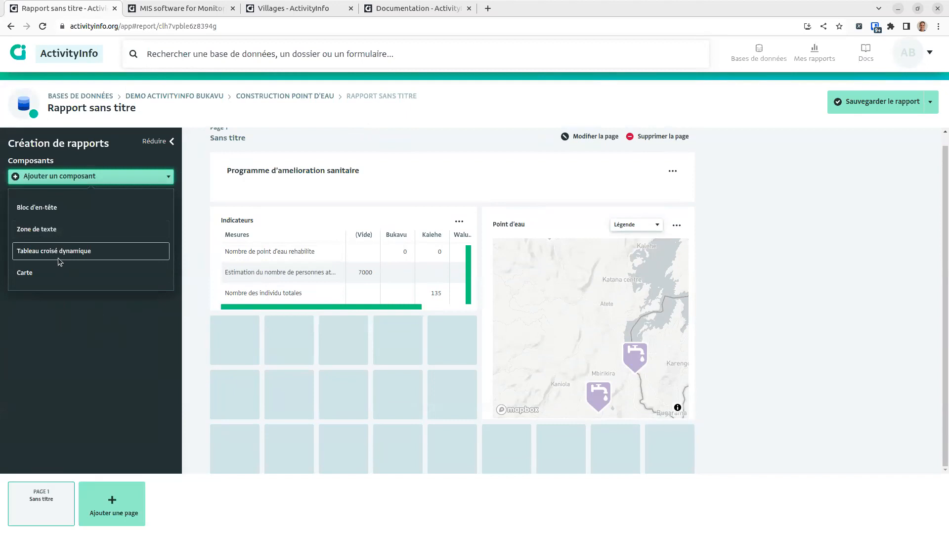
Step: Add a pivot table counting water-point records by Etat in rows, hiding empty values
{"action": "left_click", "coordinate": [40, 258]}
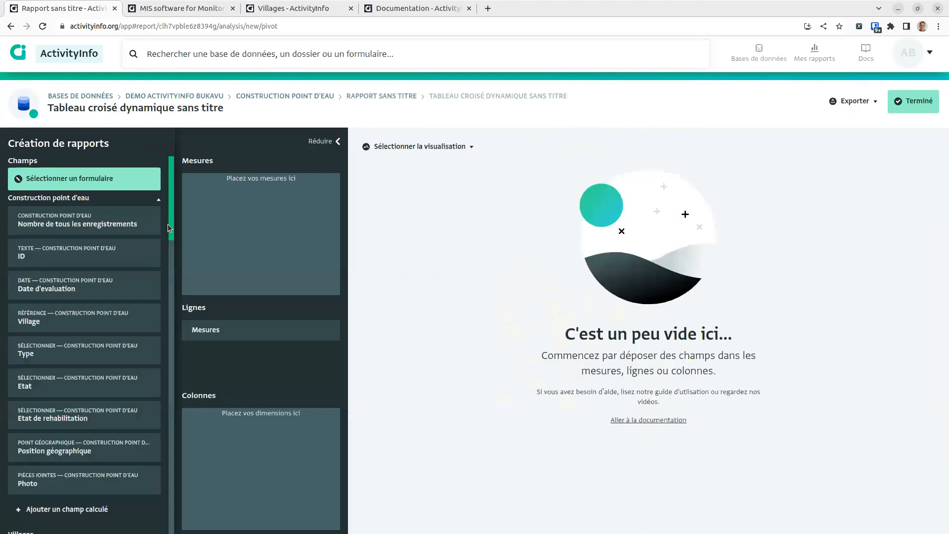
{"action": "scroll", "coordinate": [170, 248], "scroll_direction": "down", "scroll_amount": 7}
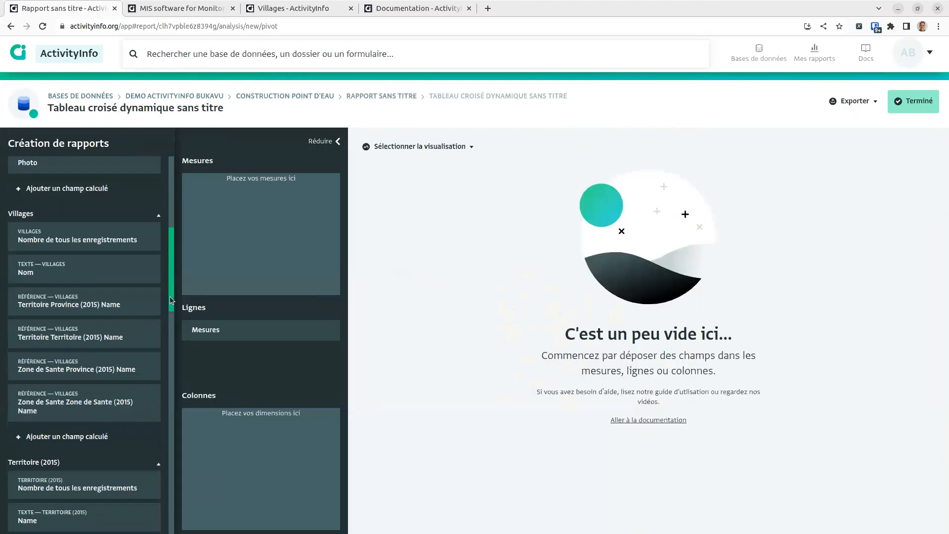
{"action": "scroll", "coordinate": [170, 295], "scroll_direction": "up", "scroll_amount": 7}
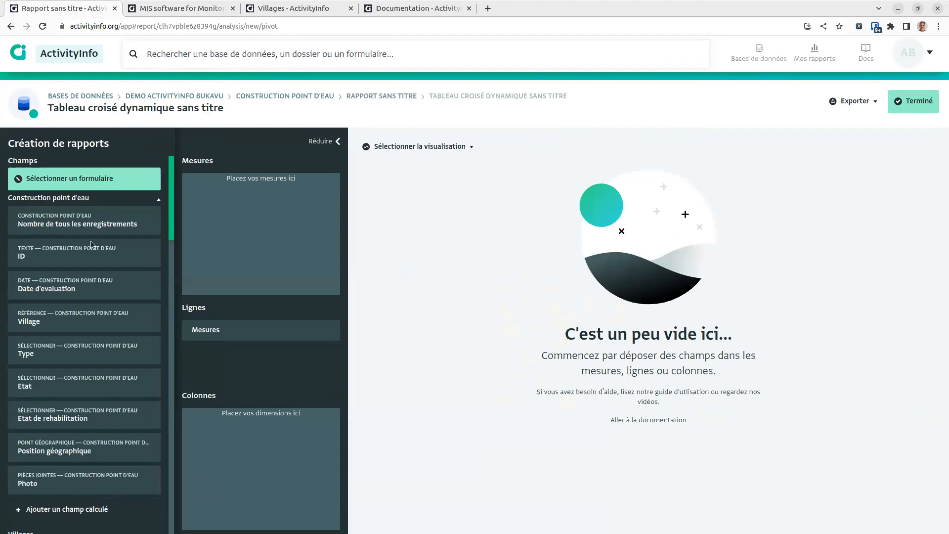
{"action": "left_click_drag", "start_coordinate": [300, 218], "coordinate": [300, 218]}
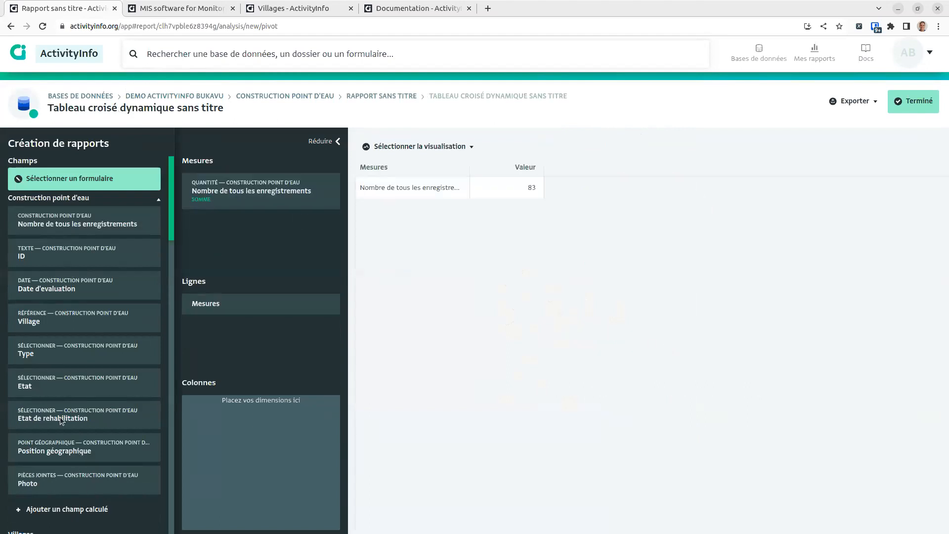
{"action": "left_click_drag", "start_coordinate": [211, 343], "coordinate": [236, 409]}
{"action": "left_click_drag", "start_coordinate": [237, 369], "coordinate": [284, 305]}
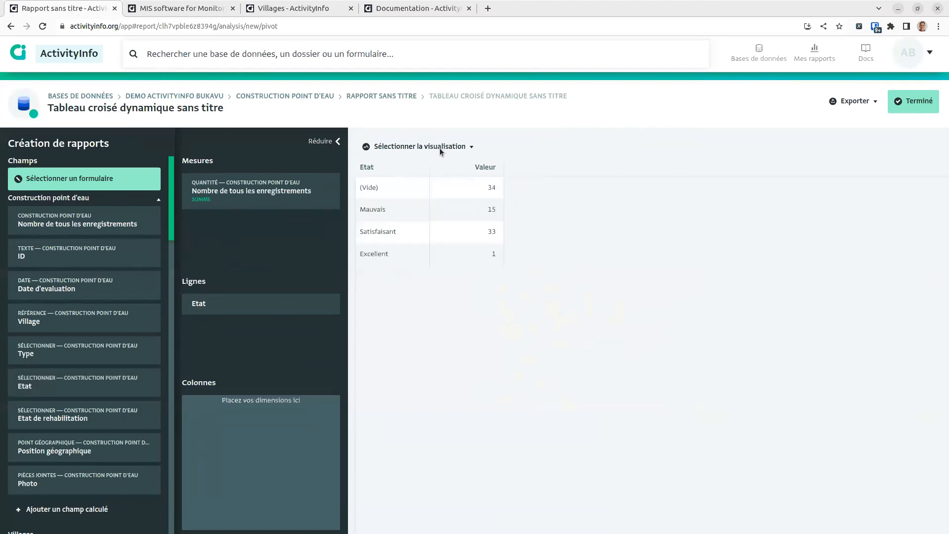
{"action": "left_click", "coordinate": [276, 316]}
{"action": "left_click", "coordinate": [197, 378]}
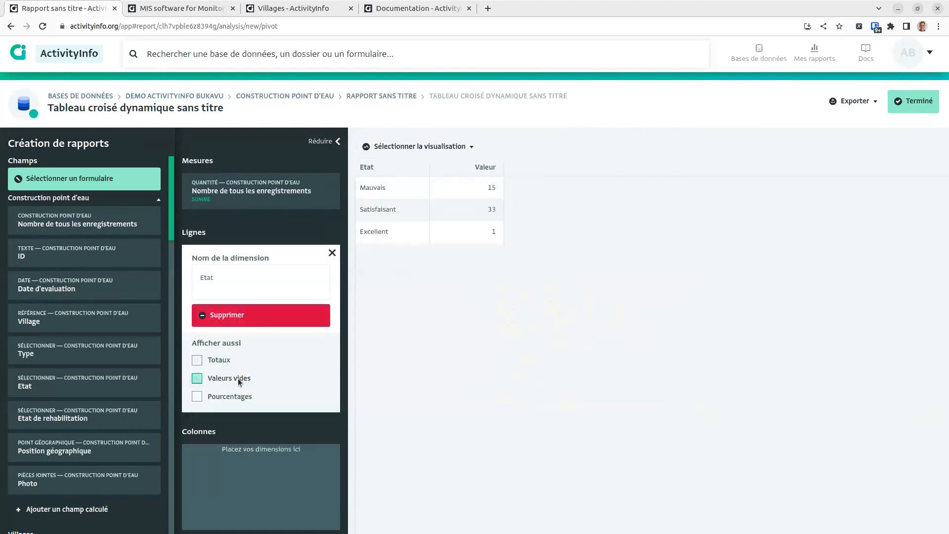
Step: Show the Etat counts as a bar chart, place it, and widen it under Indicateurs
{"action": "left_click", "coordinate": [391, 147]}
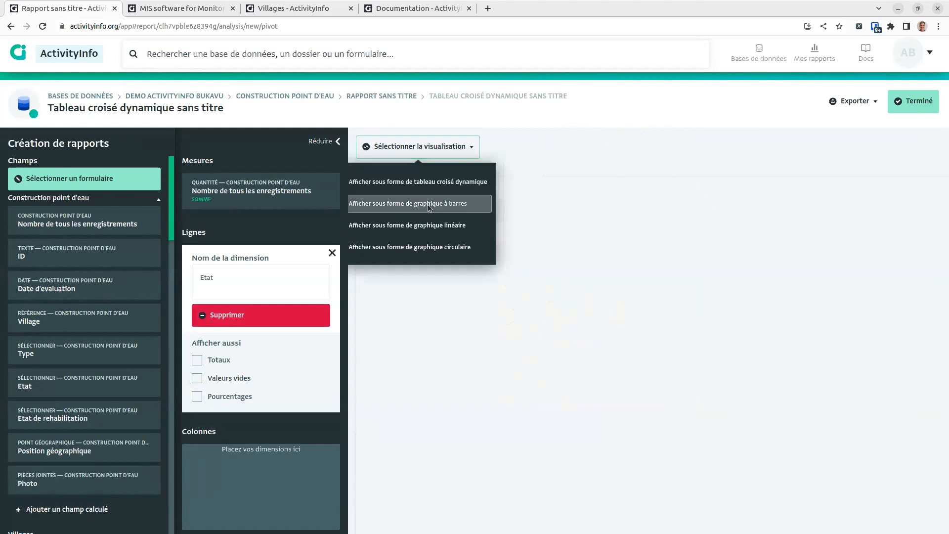
{"action": "left_click", "coordinate": [412, 203]}
{"action": "left_click", "coordinate": [907, 105]}
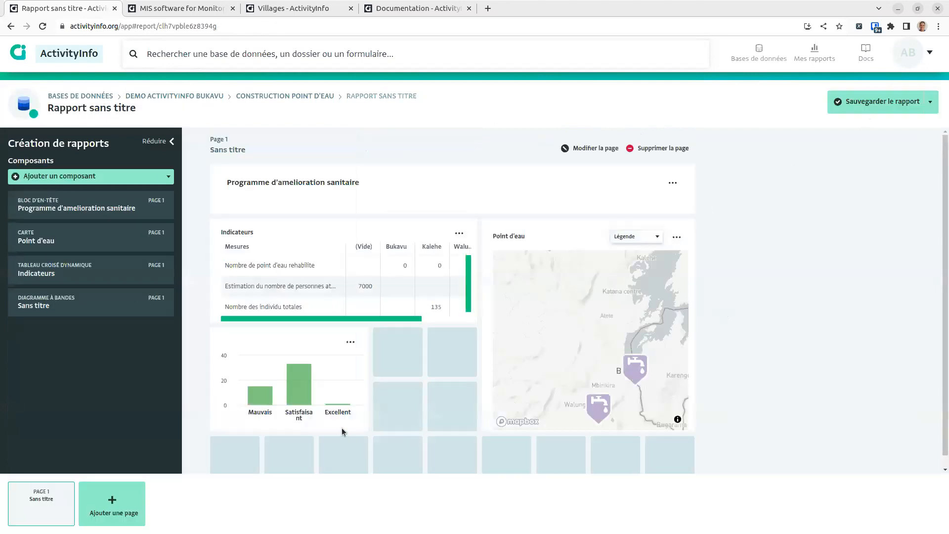
{"action": "left_click_drag", "start_coordinate": [425, 429], "coordinate": [461, 449]}
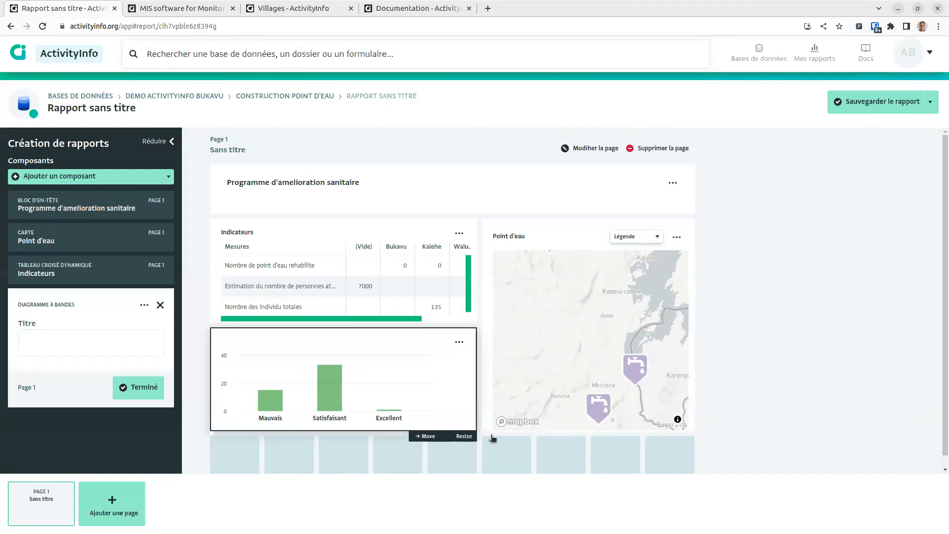
{"action": "left_click", "coordinate": [509, 458]}
Step: Save the report as 'Tableau de bord' in the Demo ActivityInfo Bukavu database
{"action": "left_click", "coordinate": [910, 104]}
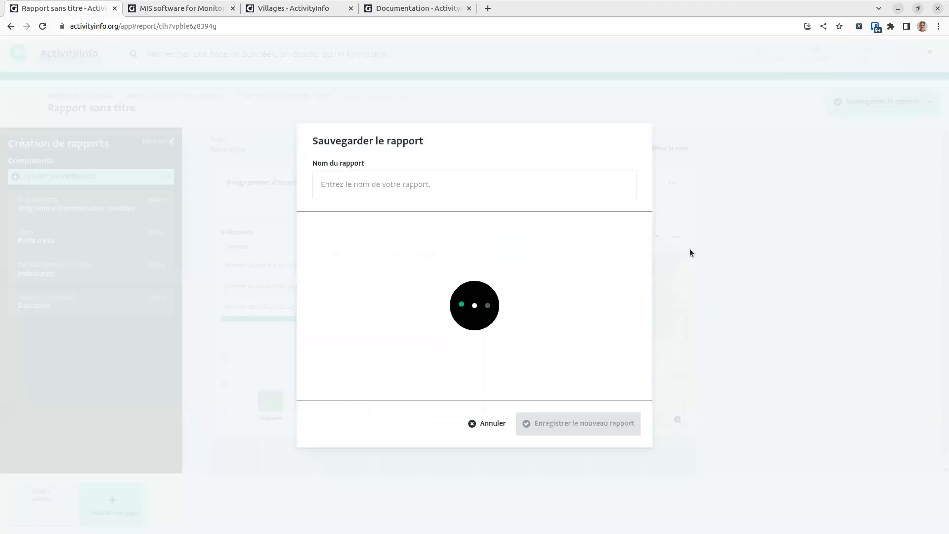
{"action": "left_click", "coordinate": [500, 188]}
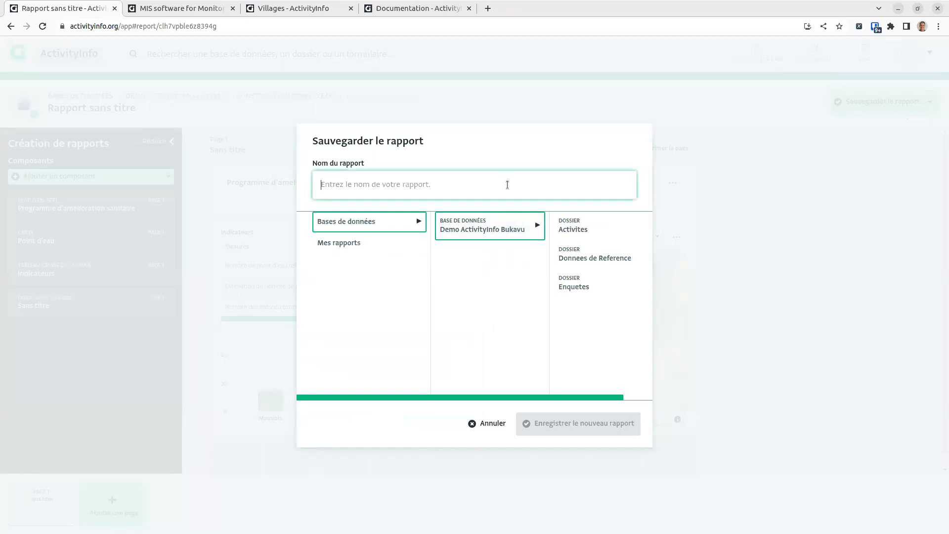
{"action": "type", "text": "Tableau de bord"}
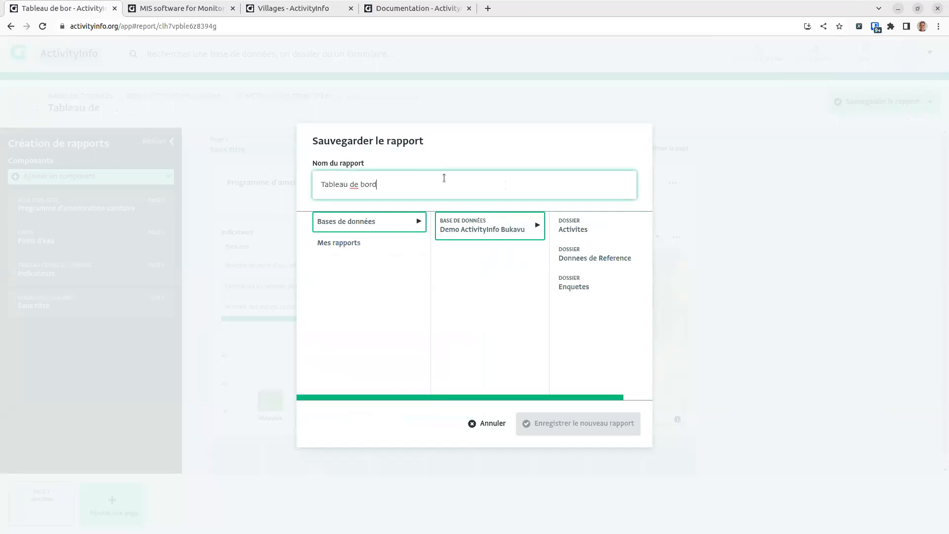
{"action": "left_click", "coordinate": [520, 227]}
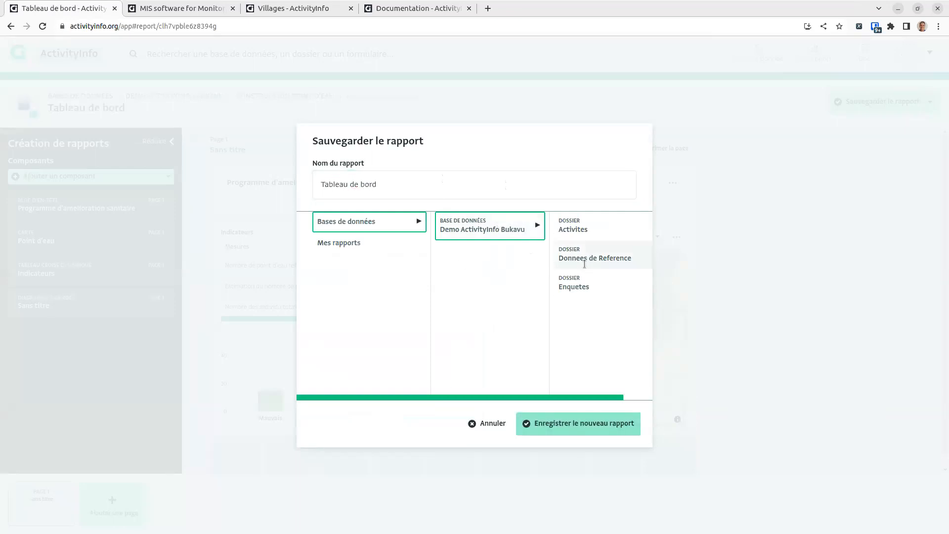
{"action": "left_click", "coordinate": [577, 423]}
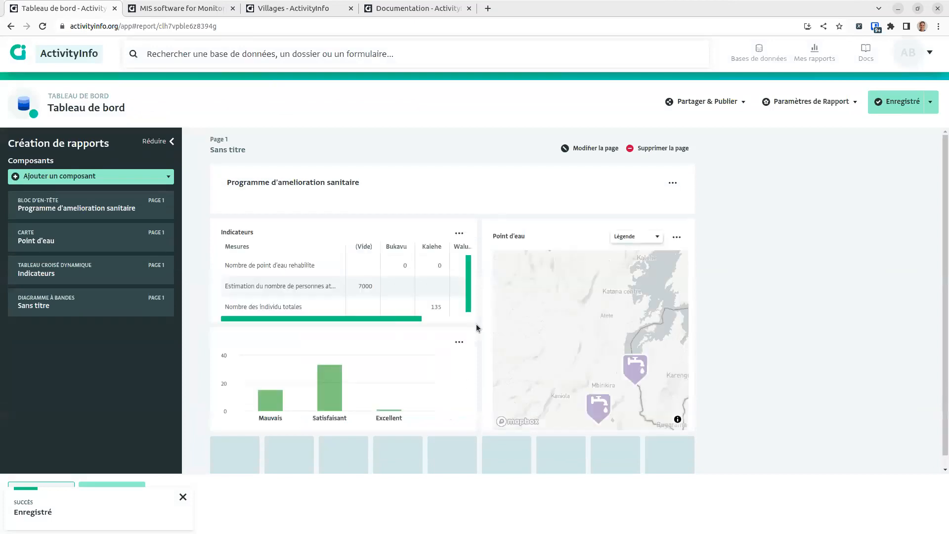
Step: Reframe the Point d'eau map through its Modifier editor and close the map's settings
{"action": "scroll", "coordinate": [601, 374], "scroll_direction": "down", "scroll_amount": 1}
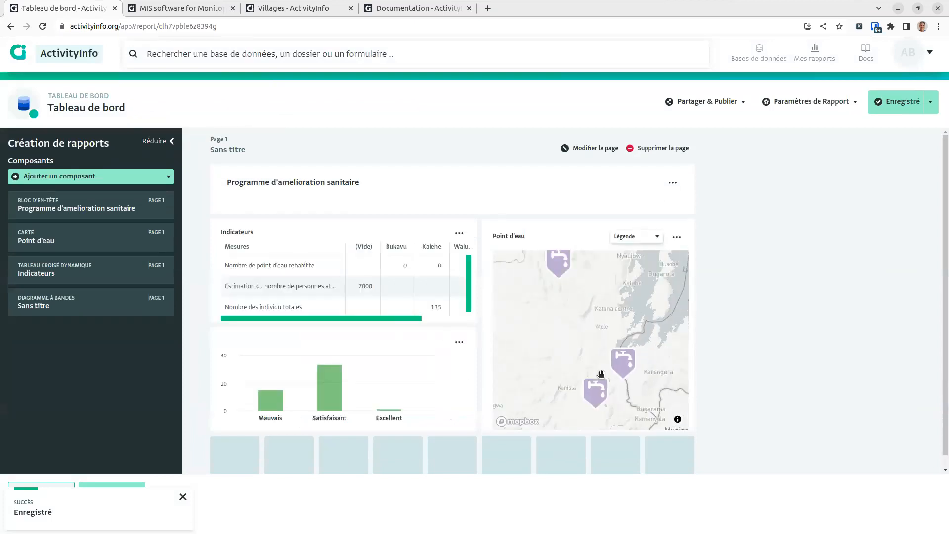
{"action": "left_click", "coordinate": [677, 236]}
{"action": "left_click", "coordinate": [638, 262]}
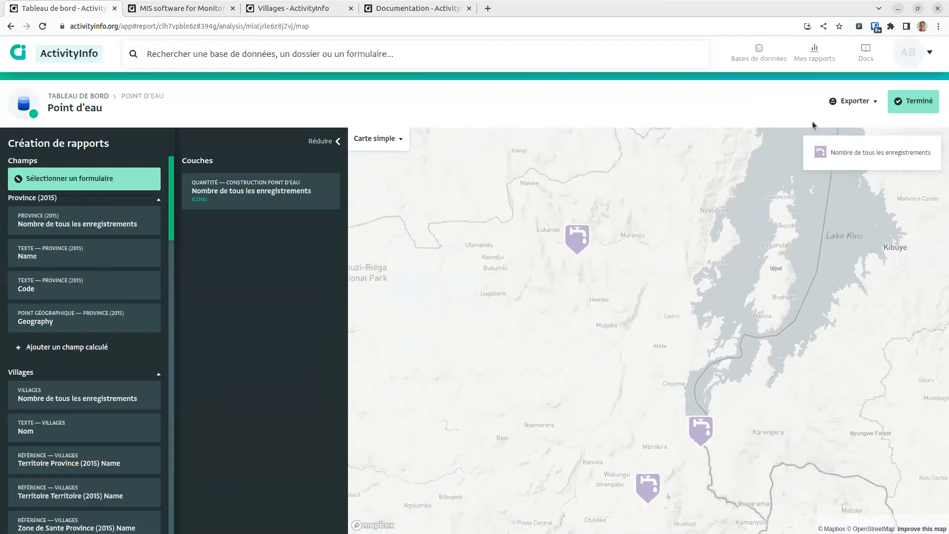
{"action": "left_click", "coordinate": [913, 102]}
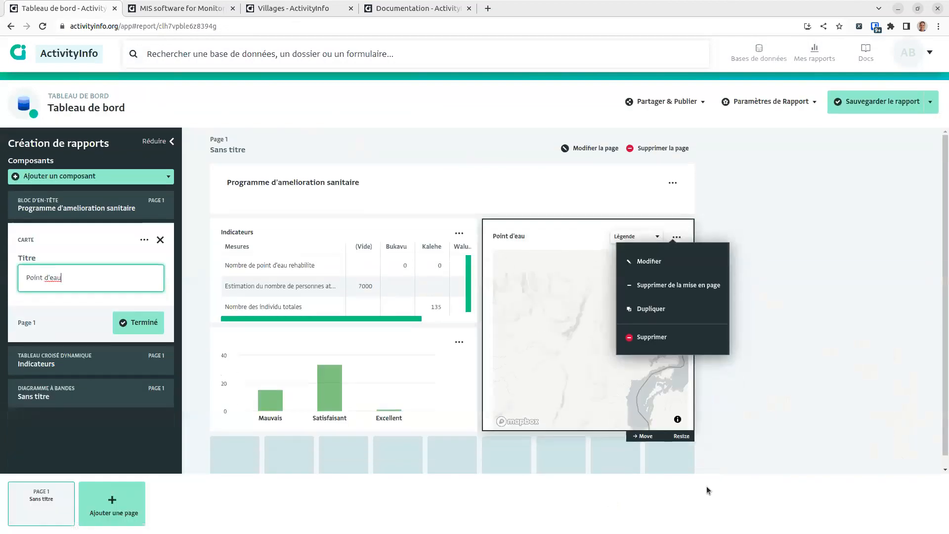
{"action": "left_click", "coordinate": [685, 261]}
Step: Save the dashboard again and open the Demo ActivityInfo Bukavu database
{"action": "left_click", "coordinate": [886, 104]}
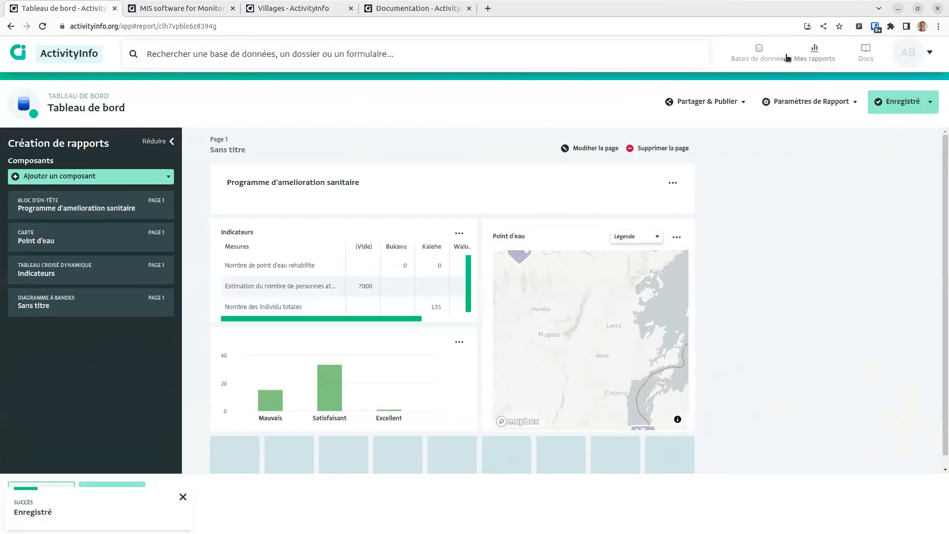
{"action": "left_click", "coordinate": [786, 57]}
{"action": "left_click", "coordinate": [388, 178]}
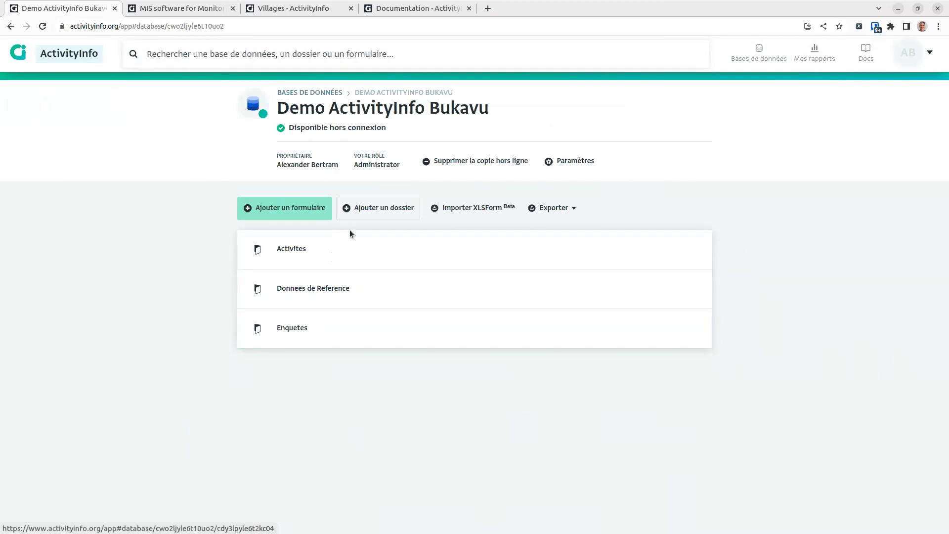
Step: In the database's roles settings, rename the third role to Adminstrateur
{"action": "left_click", "coordinate": [574, 162]}
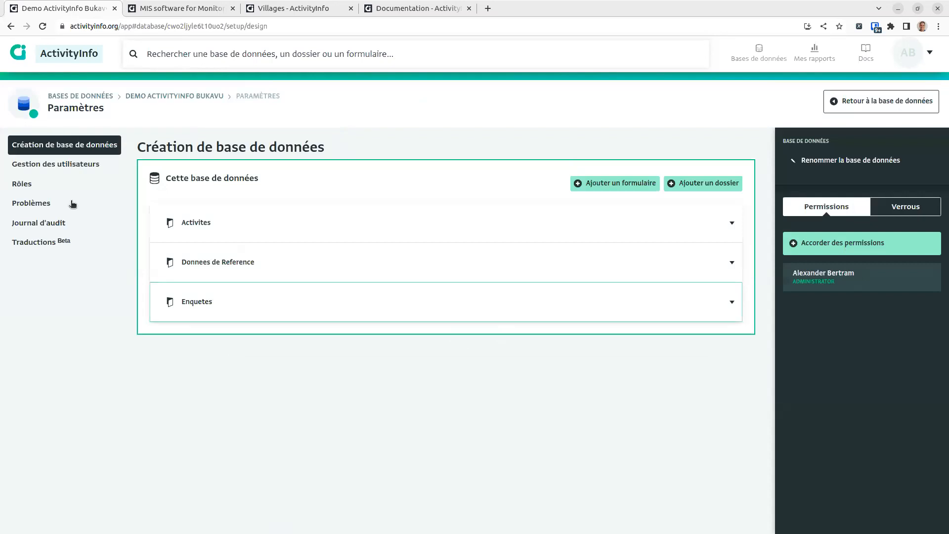
{"action": "left_click", "coordinate": [47, 189]}
{"action": "left_click", "coordinate": [236, 222]}
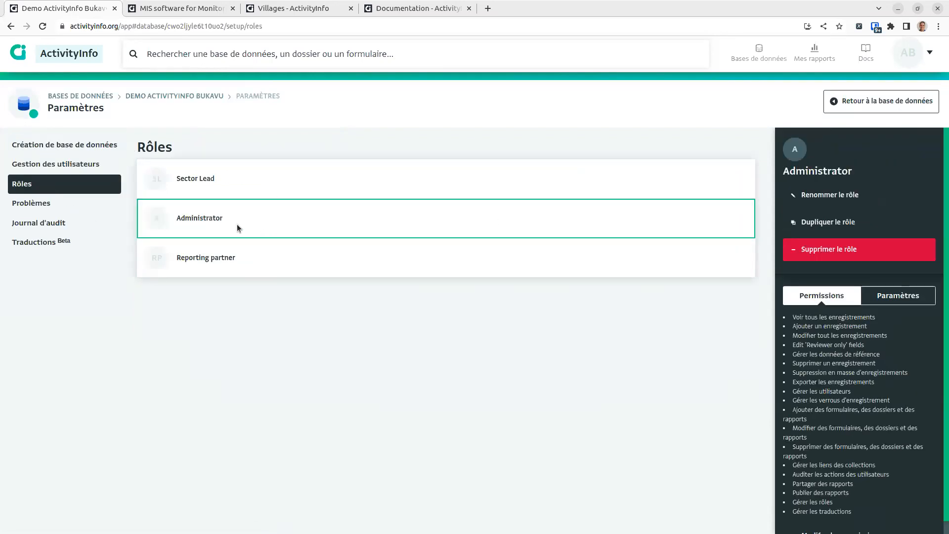
{"action": "left_click", "coordinate": [826, 198]}
{"action": "type", "text": "Adminstrateur"}
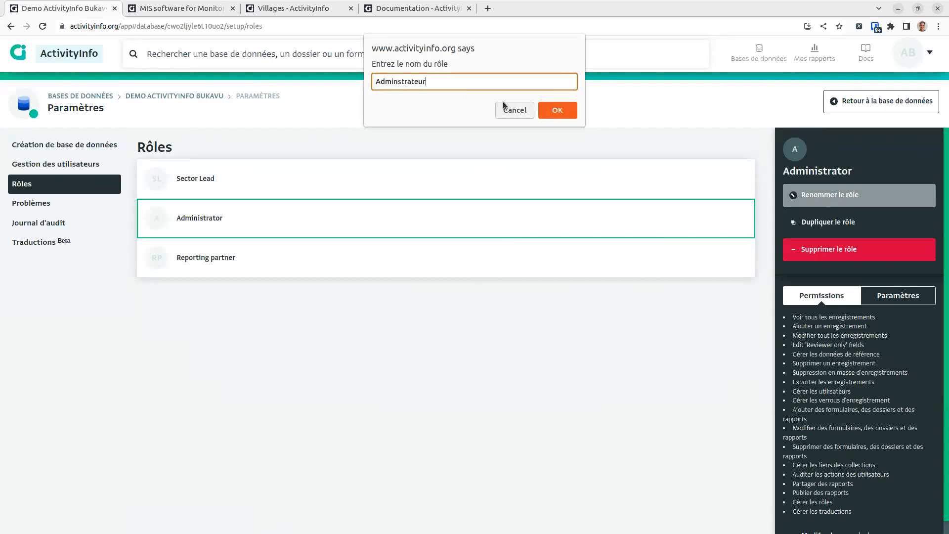
{"action": "left_click", "coordinate": [558, 110]}
Step: Grant the Adminstrateur role every permission and save it
{"action": "scroll", "coordinate": [837, 518], "scroll_direction": "down", "scroll_amount": 1}
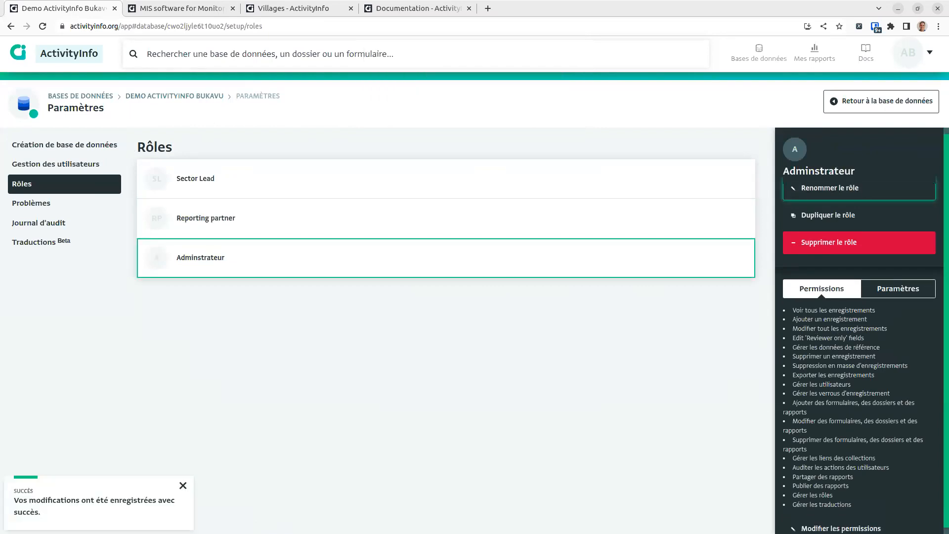
{"action": "left_click", "coordinate": [837, 520]}
{"action": "scroll", "coordinate": [842, 341], "scroll_direction": "down", "scroll_amount": 4}
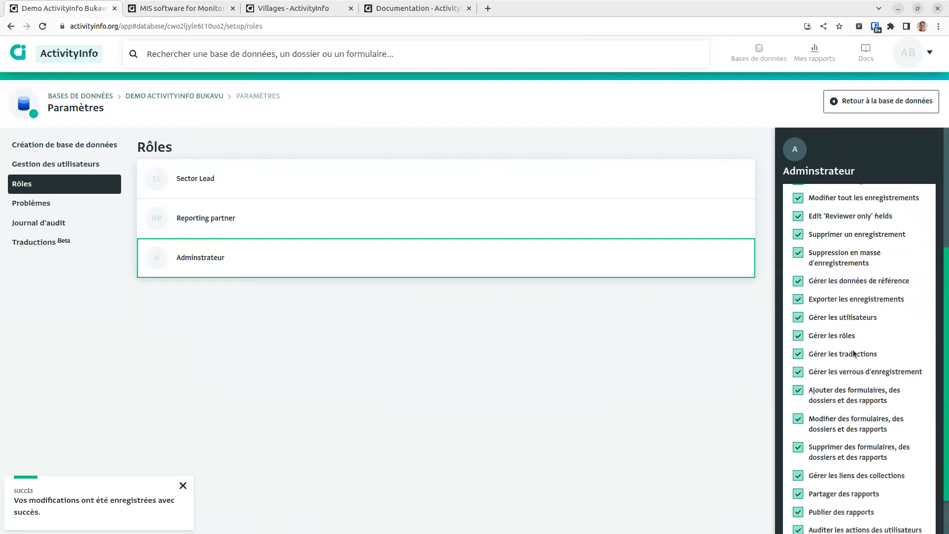
{"action": "scroll", "coordinate": [844, 408], "scroll_direction": "up", "scroll_amount": 4}
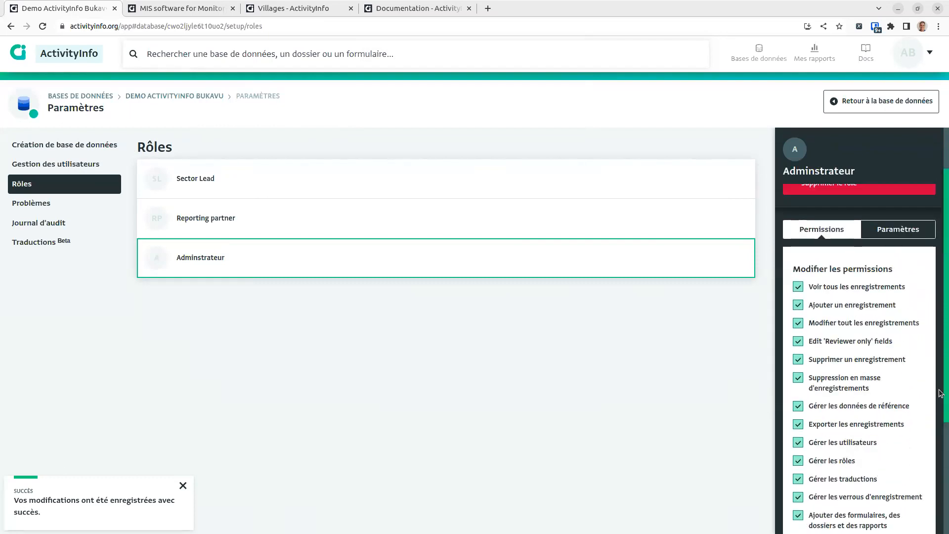
{"action": "left_click_drag", "start_coordinate": [940, 399], "coordinate": [940, 496]}
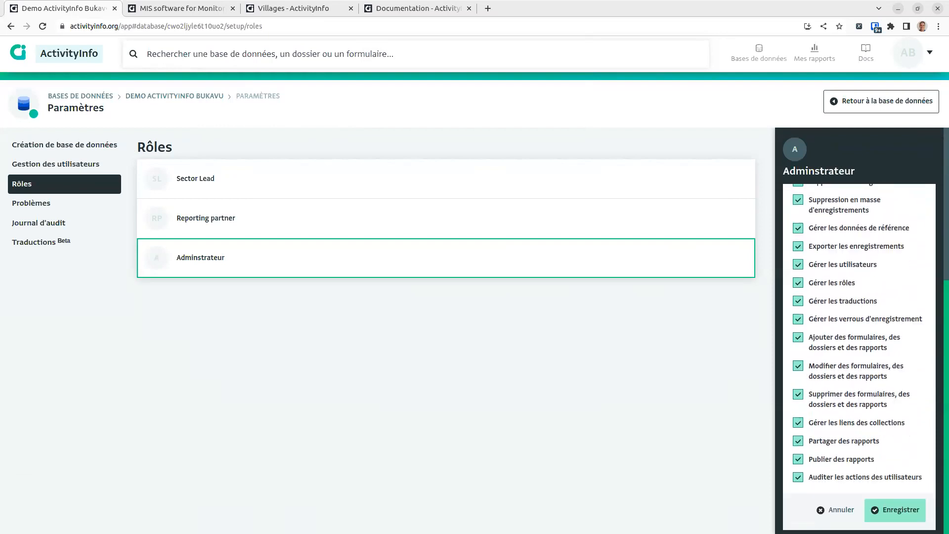
{"action": "left_click", "coordinate": [898, 509]}
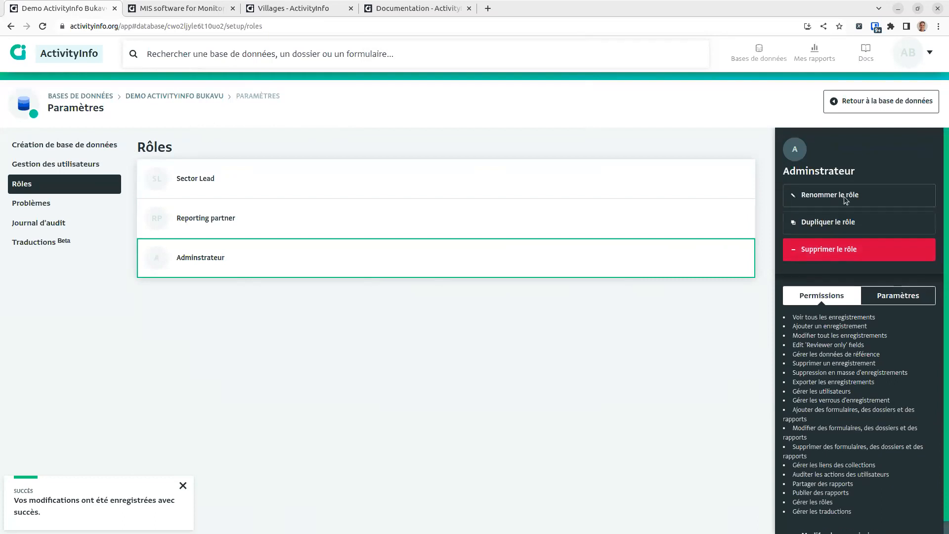
Step: Rename the role to 'Equipe de terrain', then back to 'Adminstrateur'
{"action": "left_click", "coordinate": [844, 197]}
{"action": "type", "text": "ing"}
{"action": "key", "text": "BackSpace"}
{"action": "key", "text": "BackSpace"}
{"action": "key", "text": "BackSpace"}
{"action": "type", "text": "Equi"}
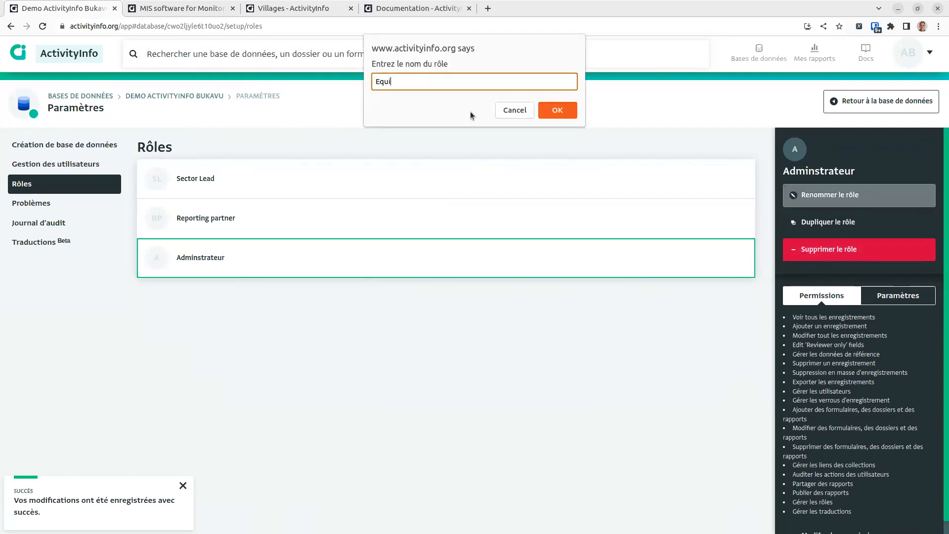
{"action": "type", "text": "pe de terrain"}
{"action": "key", "text": "Return"}
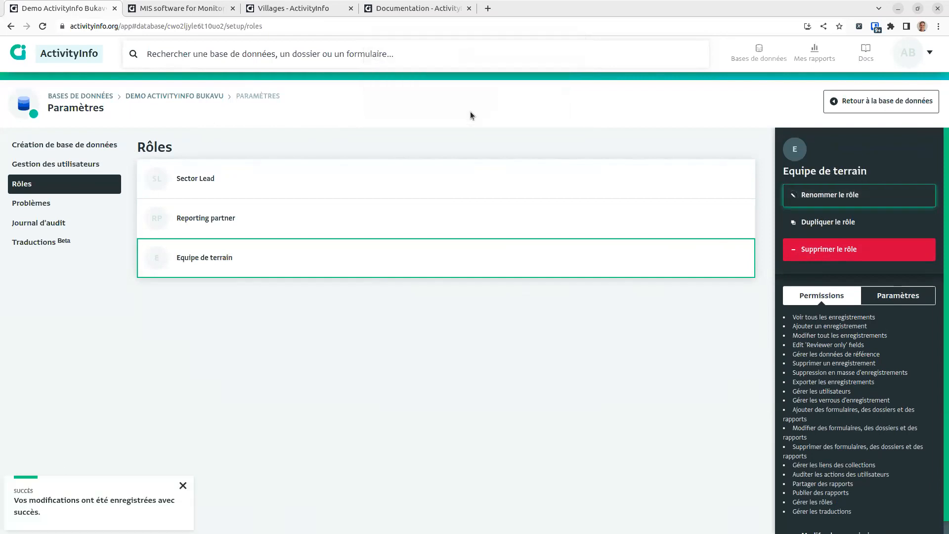
{"action": "left_click", "coordinate": [820, 194]}
{"action": "type", "text": "A"}
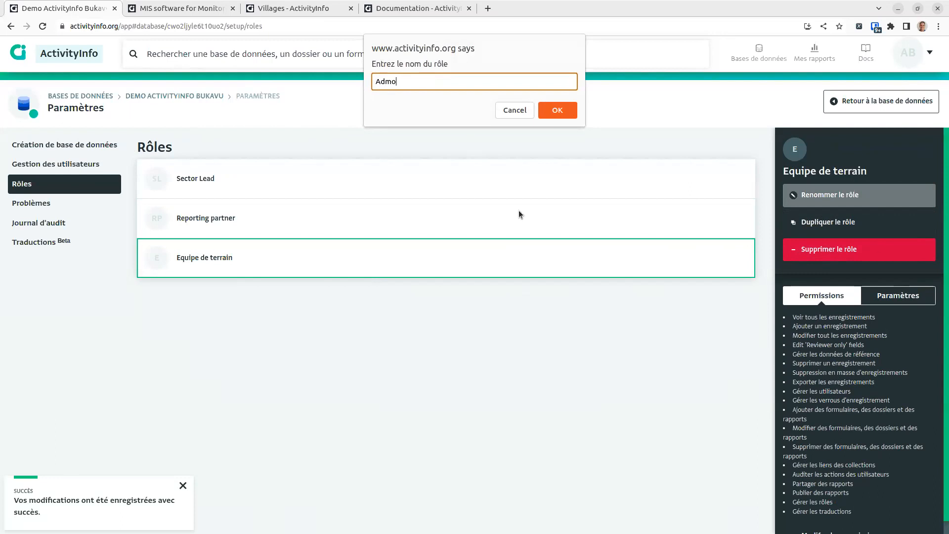
{"action": "type", "text": "dminstrateur"}
{"action": "key", "text": "Return"}
Step: Reload, delete the database's offline copy, and reopen the Adminstrateur role
{"action": "right_click", "coordinate": [437, 124]}
{"action": "left_click", "coordinate": [460, 159]}
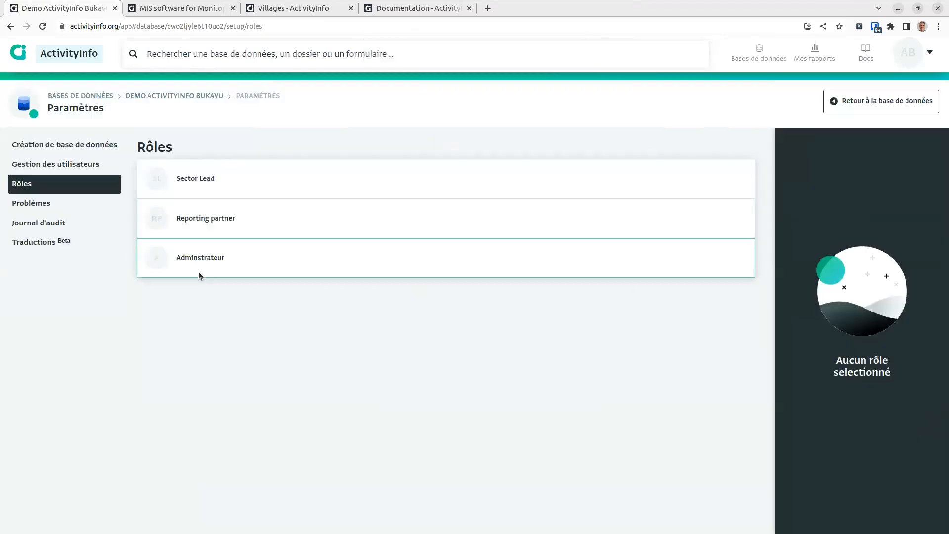
{"action": "left_click", "coordinate": [194, 97]}
{"action": "left_click", "coordinate": [478, 161]}
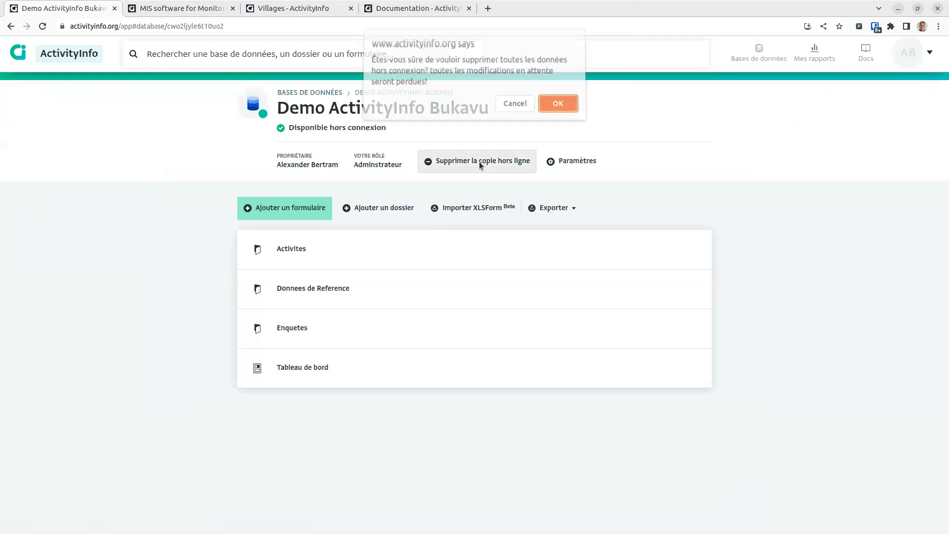
{"action": "left_click", "coordinate": [566, 103]}
{"action": "key", "text": "alt+Left"}
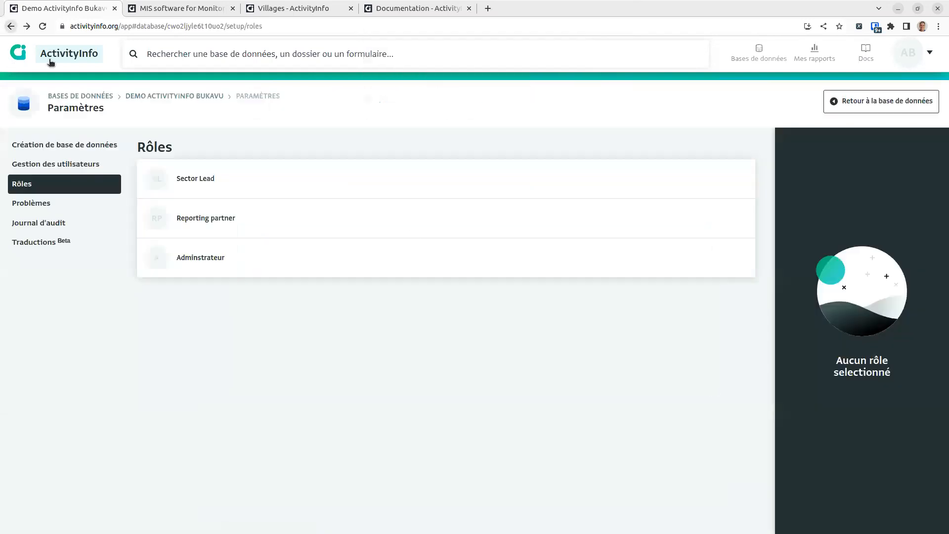
{"action": "left_click", "coordinate": [633, 246]}
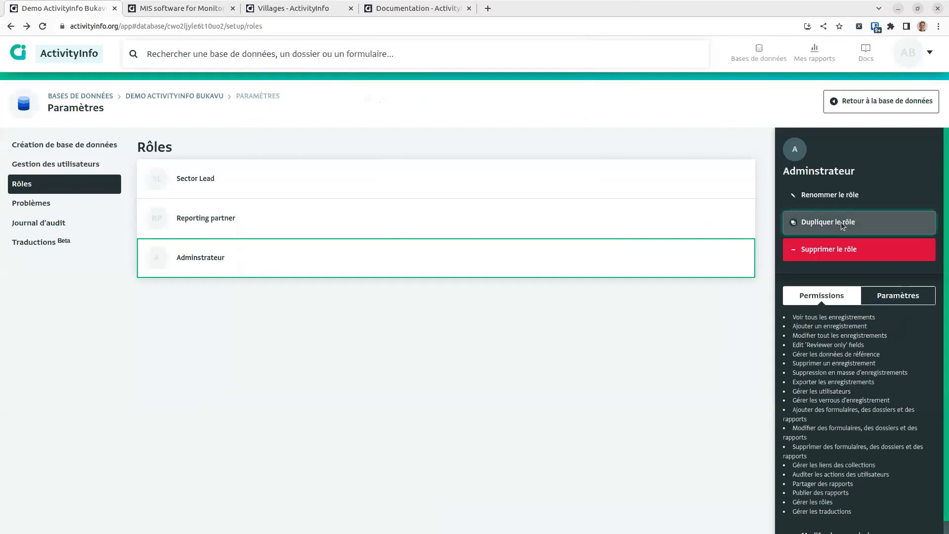
Step: Duplicate the Adminstrateur role and name the copy 'Equipe de terrain'
{"action": "left_click", "coordinate": [828, 222]}
{"action": "left_click", "coordinate": [884, 193]}
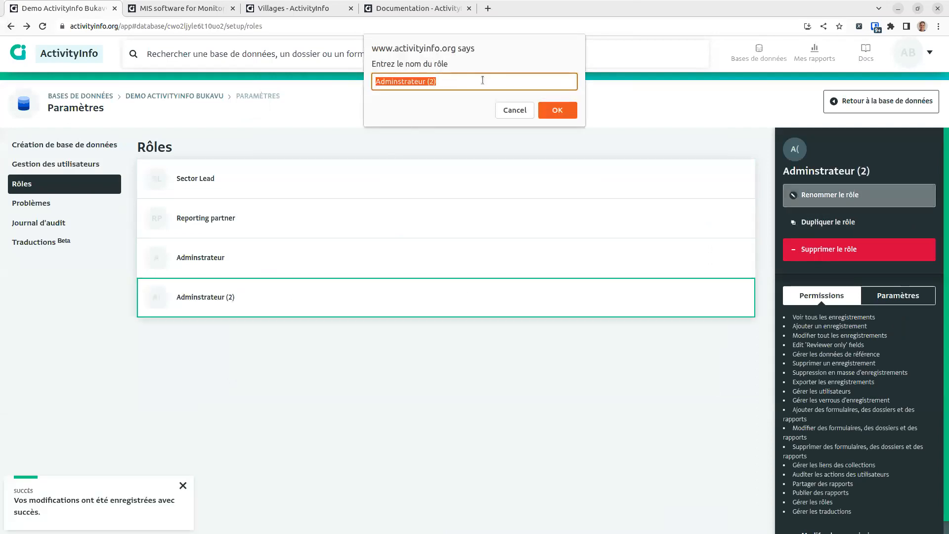
{"action": "type", "text": "Equipe"}
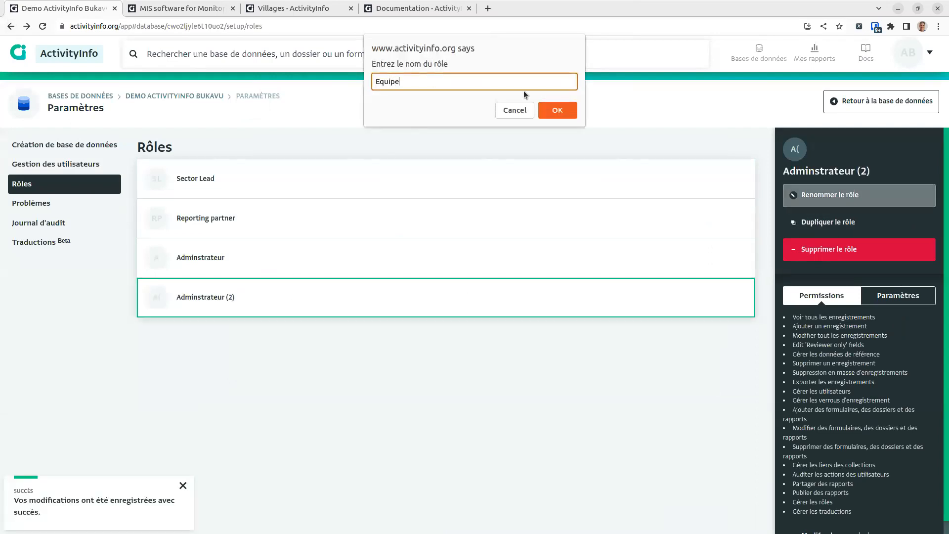
{"action": "type", "text": " de terrain"}
{"action": "key", "text": "BackSpace"}
{"action": "key", "text": "BackSpace"}
{"action": "key", "text": "BackSpace"}
{"action": "type", "text": "ein"}
{"action": "left_click", "coordinate": [547, 114]}
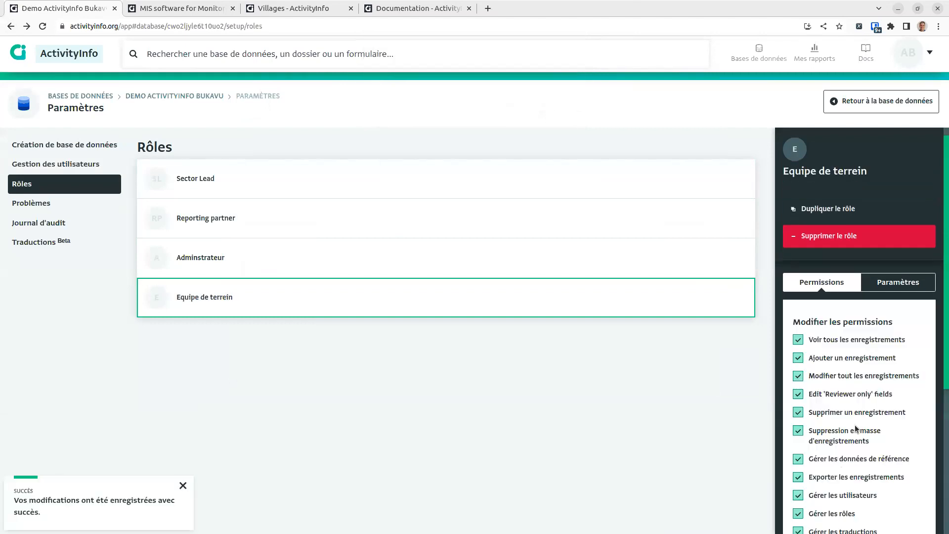
Step: Revoke deleting records, editing Reviewer-only fields, and managing reference data
{"action": "scroll", "coordinate": [855, 425], "scroll_direction": "down", "scroll_amount": 3}
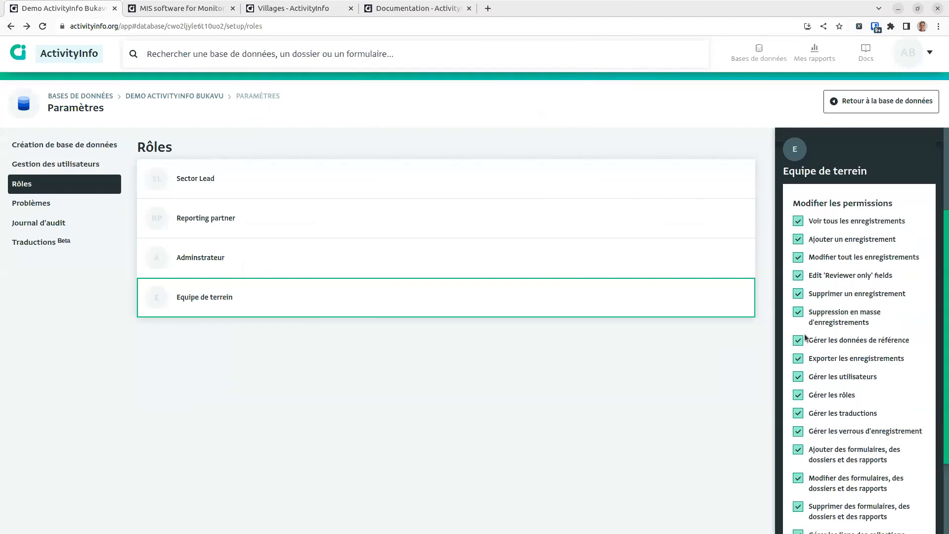
{"action": "left_click", "coordinate": [799, 296]}
{"action": "left_click", "coordinate": [799, 278]}
{"action": "left_click", "coordinate": [799, 340]}
{"action": "scroll", "coordinate": [860, 350], "scroll_direction": "down", "scroll_amount": 1}
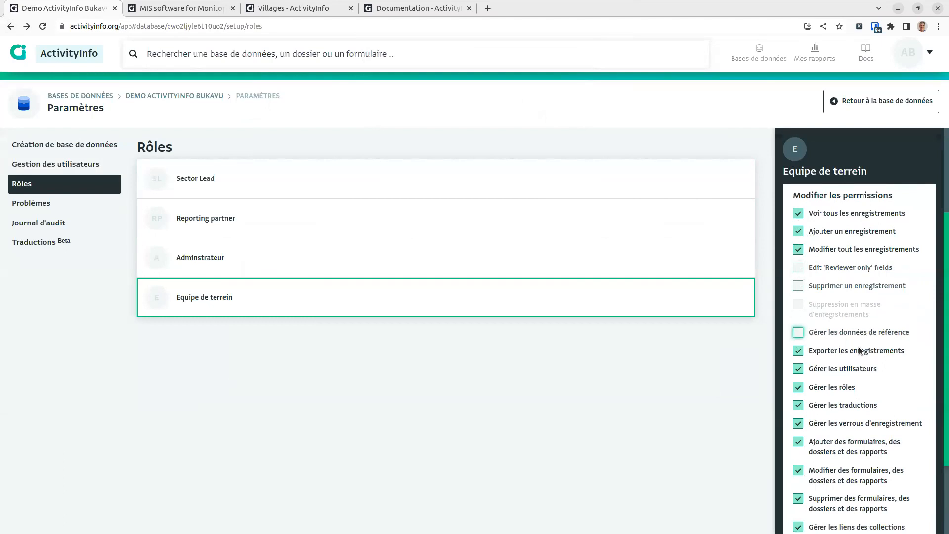
{"action": "scroll", "coordinate": [860, 350], "scroll_direction": "down", "scroll_amount": 2}
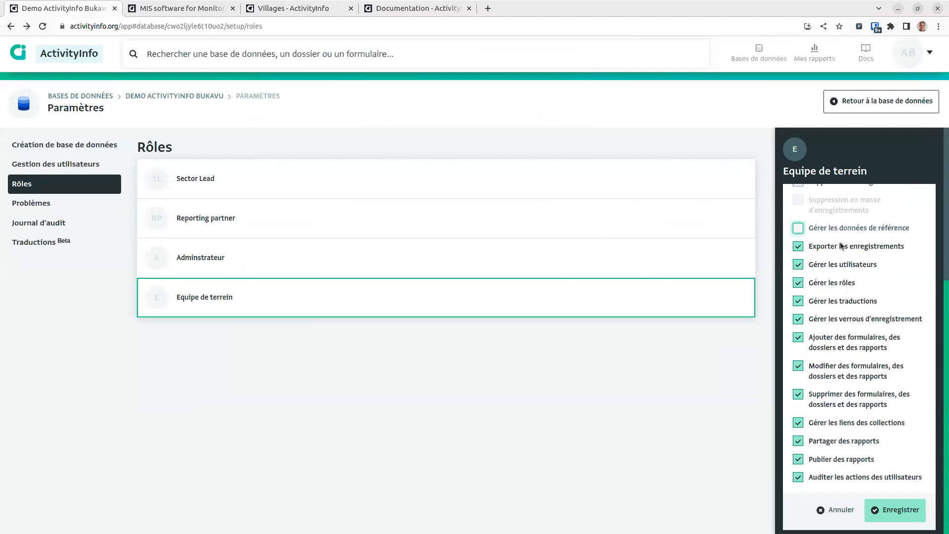
Step: Revoke export, user, role, translation, lock, form, collection-link, report-sharing, publishing and audit permissions
{"action": "left_click", "coordinate": [798, 247]}
{"action": "left_click", "coordinate": [796, 265]}
{"action": "left_click", "coordinate": [798, 283]}
{"action": "left_click", "coordinate": [797, 301]}
{"action": "left_click", "coordinate": [799, 319]}
{"action": "left_click", "coordinate": [797, 338]}
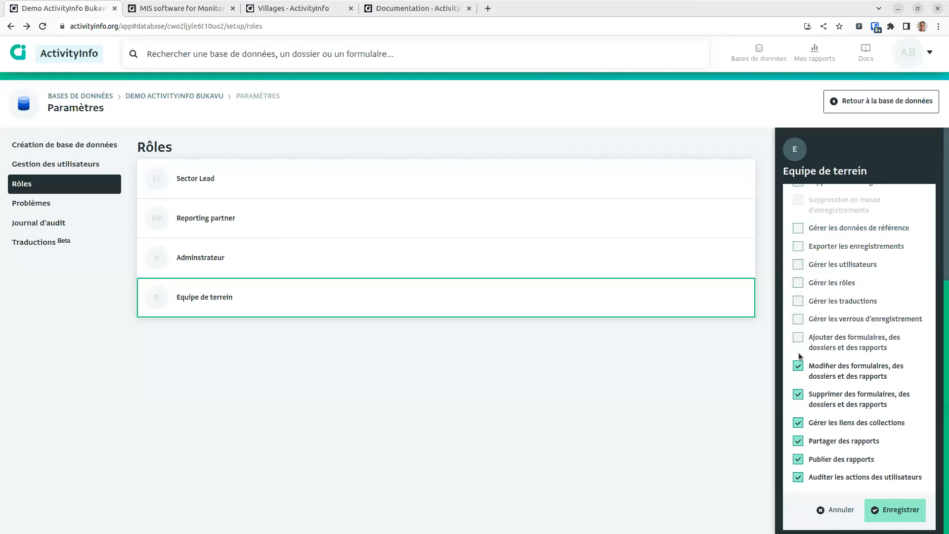
{"action": "left_click", "coordinate": [797, 368]}
{"action": "left_click", "coordinate": [798, 394]}
{"action": "left_click", "coordinate": [798, 422]}
{"action": "double_click", "coordinate": [798, 441]}
{"action": "left_click", "coordinate": [798, 460]}
{"action": "left_click", "coordinate": [798, 477]}
{"action": "left_click", "coordinate": [798, 441]}
Step: Save Equipe de terrain with only view, add and edit-records permissions
{"action": "left_click", "coordinate": [919, 510]}
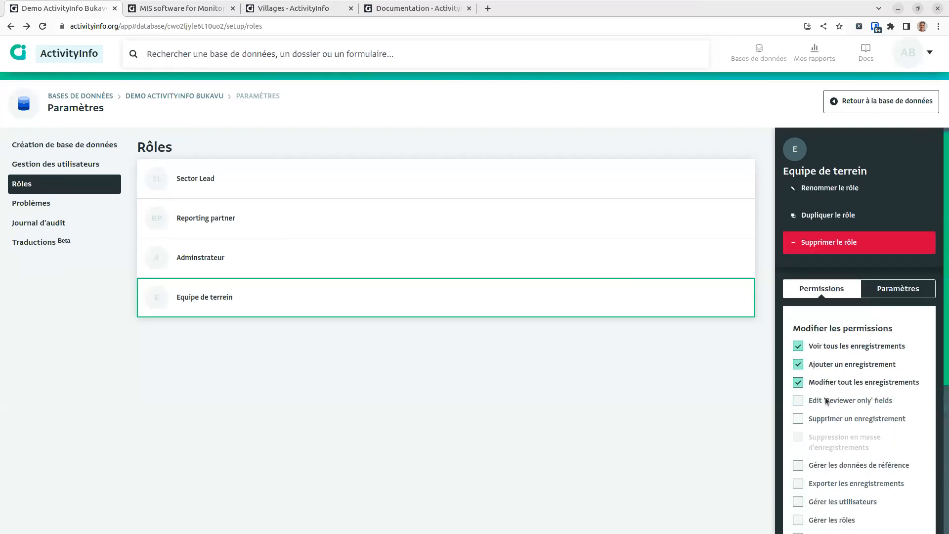
{"action": "scroll", "coordinate": [841, 420], "scroll_direction": "down", "scroll_amount": 10}
{"action": "left_click", "coordinate": [898, 509]}
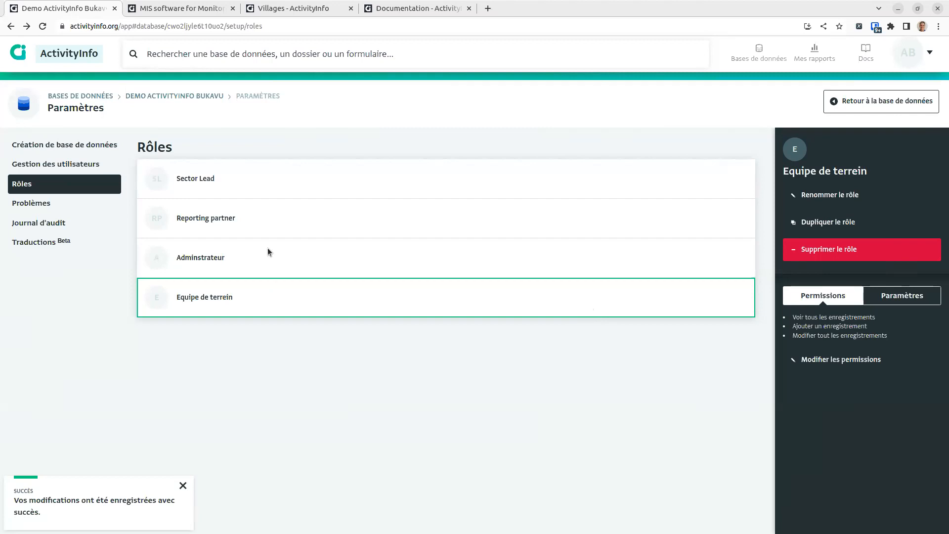
{"action": "left_click", "coordinate": [223, 262]}
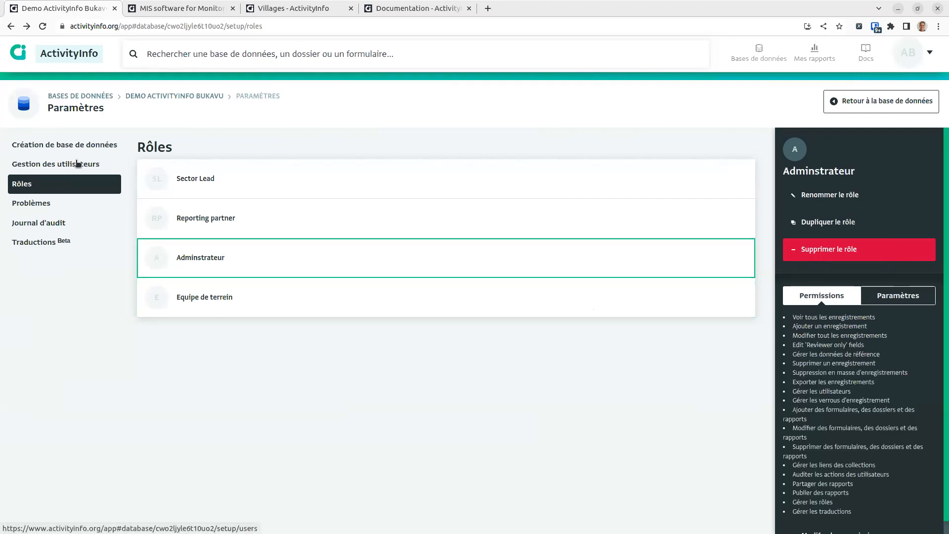
Step: In Gestion des utilisateurs, start adding a user and enter their e-mail address
{"action": "left_click", "coordinate": [73, 165]}
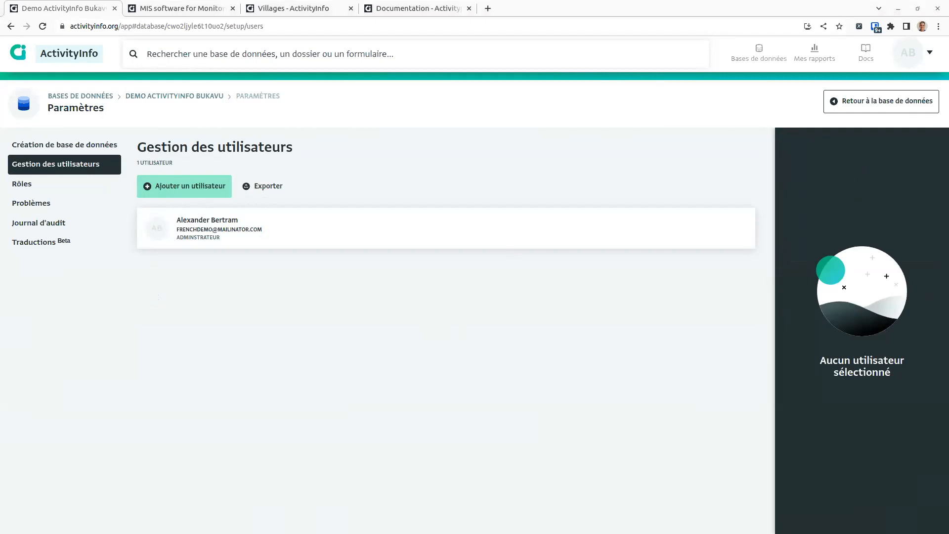
{"action": "left_click", "coordinate": [179, 194]}
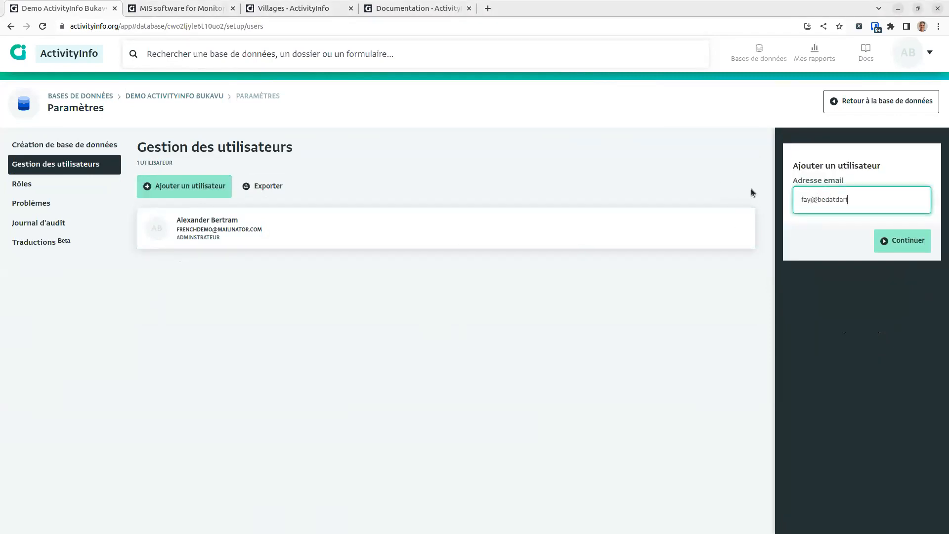
{"action": "key", "text": "Return"}
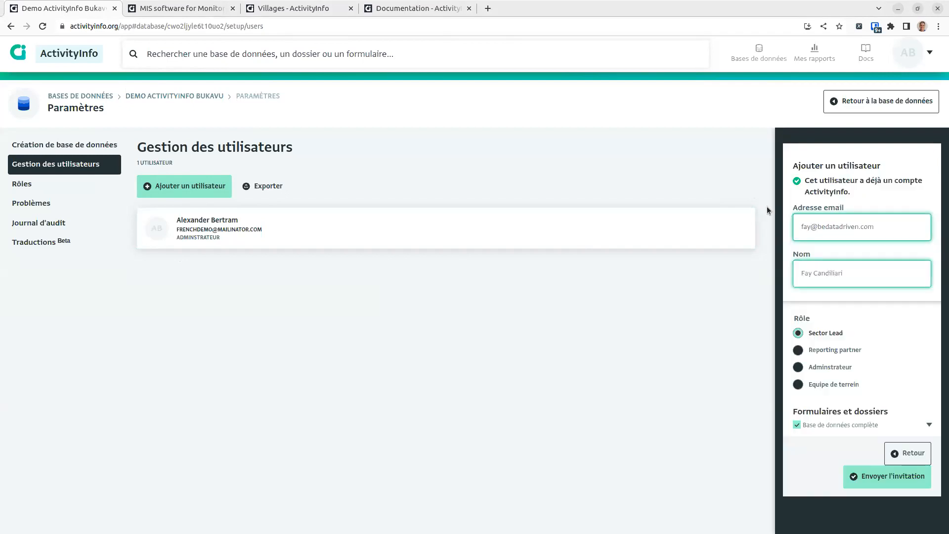
Step: Give the user the Adminstrateur role on the whole database and send the invitation
{"action": "left_click", "coordinate": [843, 368]}
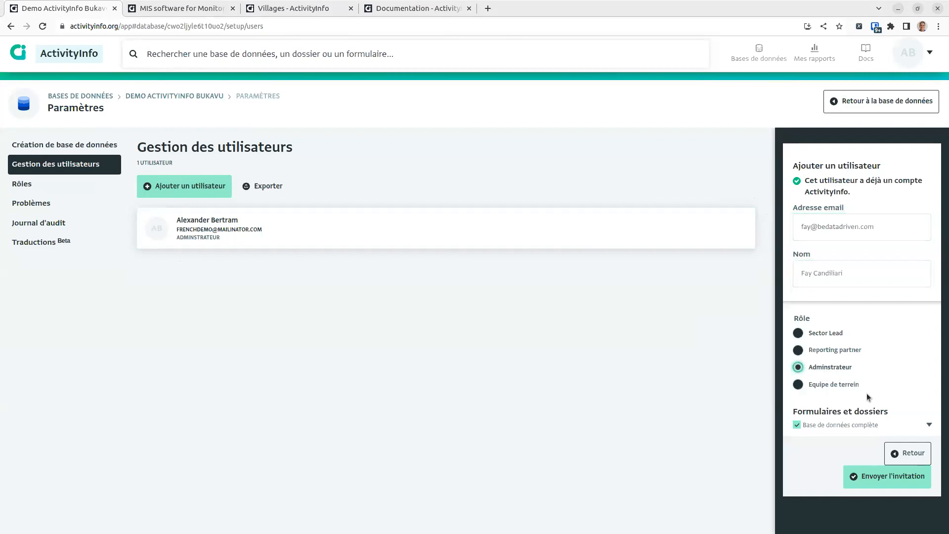
{"action": "left_click", "coordinate": [928, 424]}
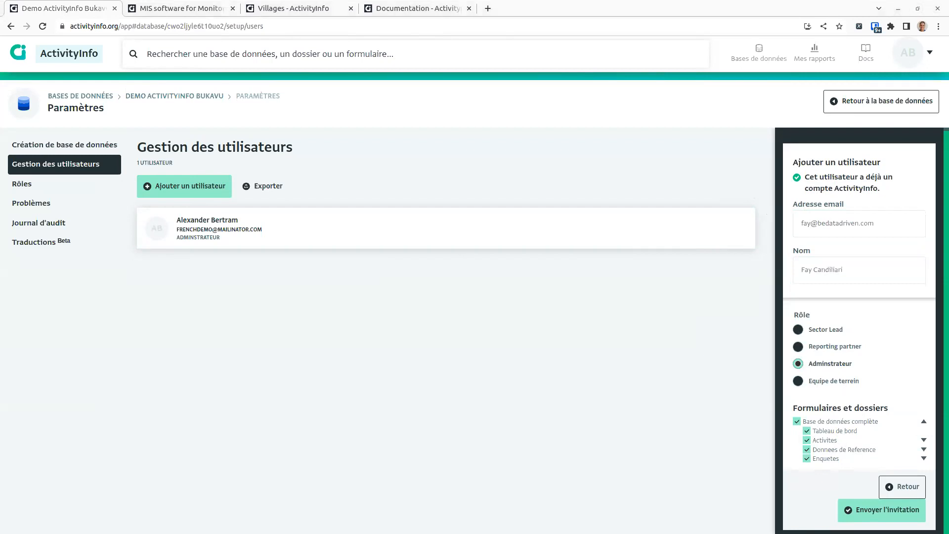
{"action": "left_click", "coordinate": [880, 515]}
{"action": "left_click", "coordinate": [190, 186]}
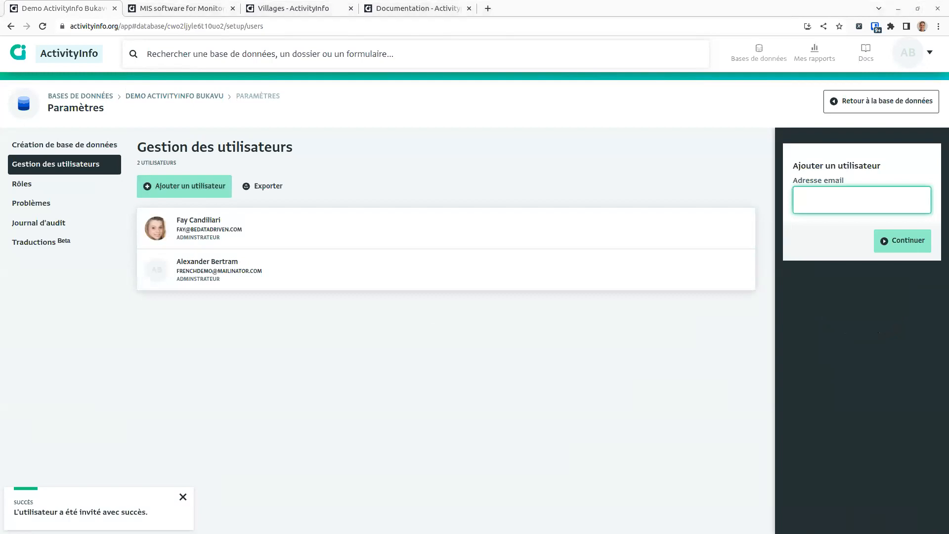
Step: Invite the next user with their pasted e-mail and full name as Adminstrateur
{"action": "key", "text": "ctrl+v"}
{"action": "left_click", "coordinate": [890, 239]}
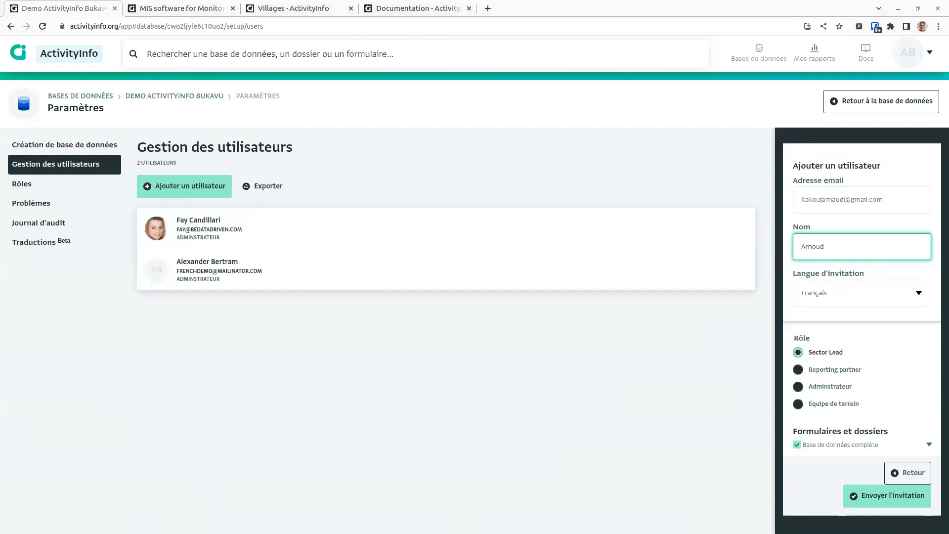
{"action": "left_click", "coordinate": [865, 244]}
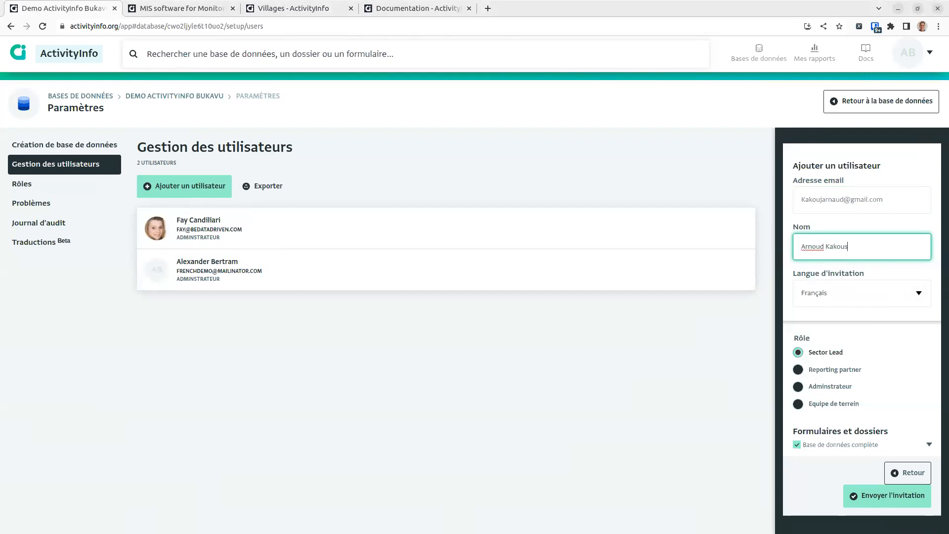
{"action": "left_click", "coordinate": [830, 387]}
{"action": "left_click", "coordinate": [873, 498]}
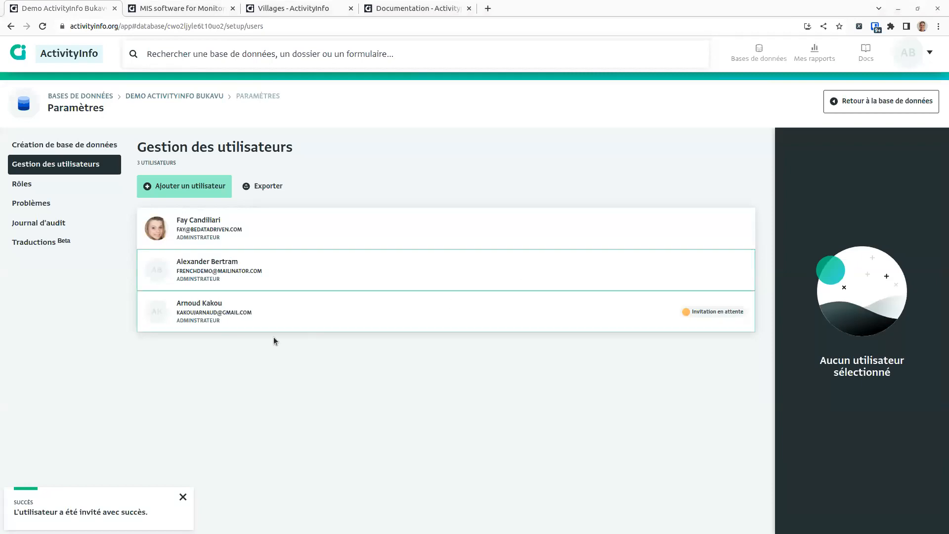
Step: Invite a third user by e-mail and full name with the Adminstrateur role
{"action": "left_click", "coordinate": [183, 188]}
{"action": "key", "text": "ctrl+v"}
{"action": "left_click", "coordinate": [903, 240]}
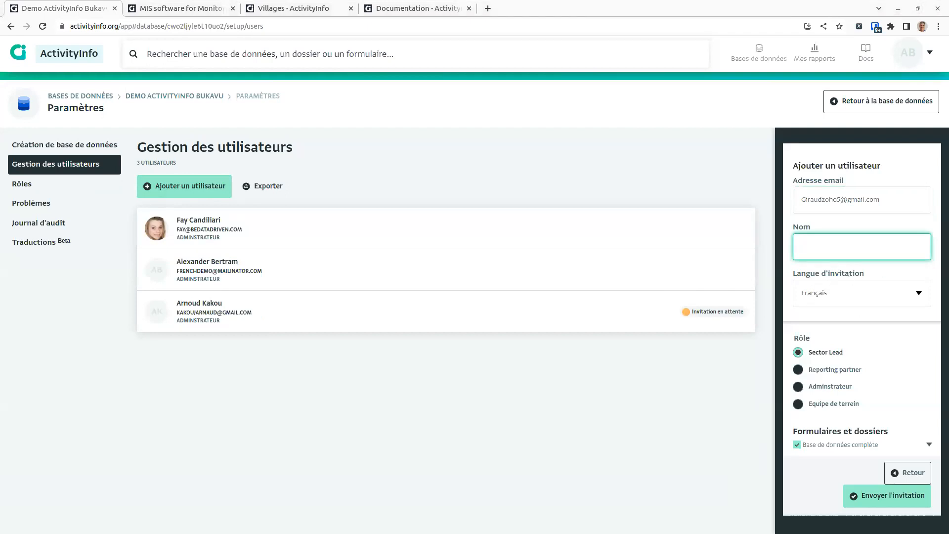
{"action": "left_click", "coordinate": [815, 251]}
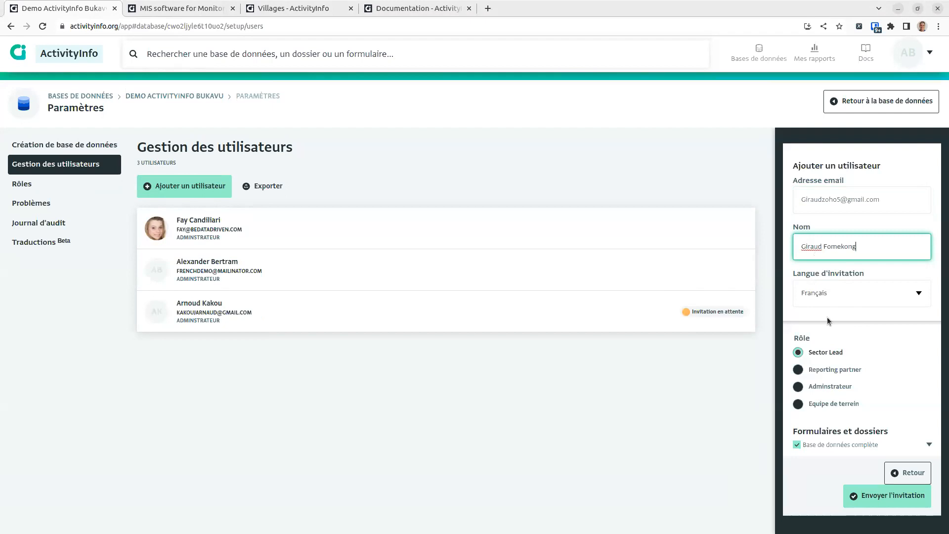
{"action": "left_click", "coordinate": [826, 370]}
{"action": "left_click", "coordinate": [832, 388]}
{"action": "left_click", "coordinate": [892, 502]}
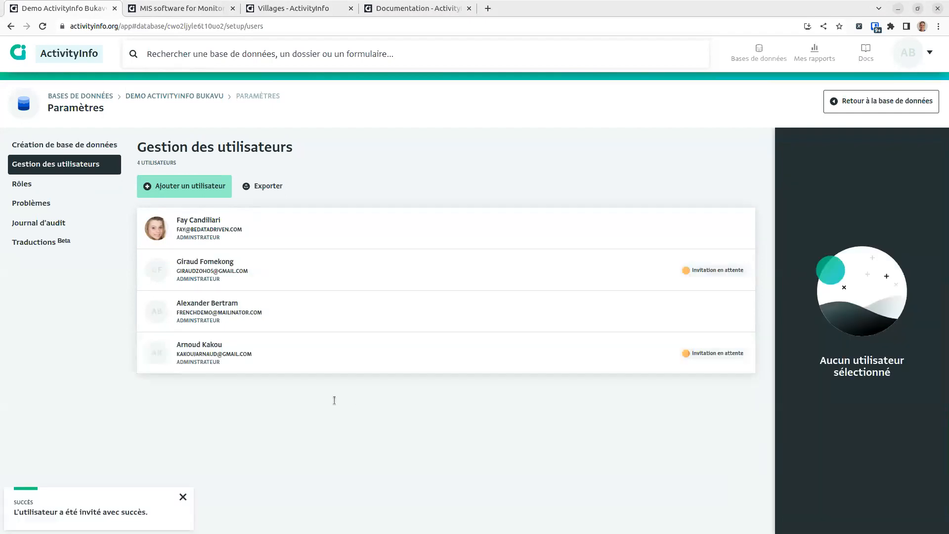
Step: Invite another user by e-mail and full name as Adminstrateur
{"action": "left_click", "coordinate": [188, 180]}
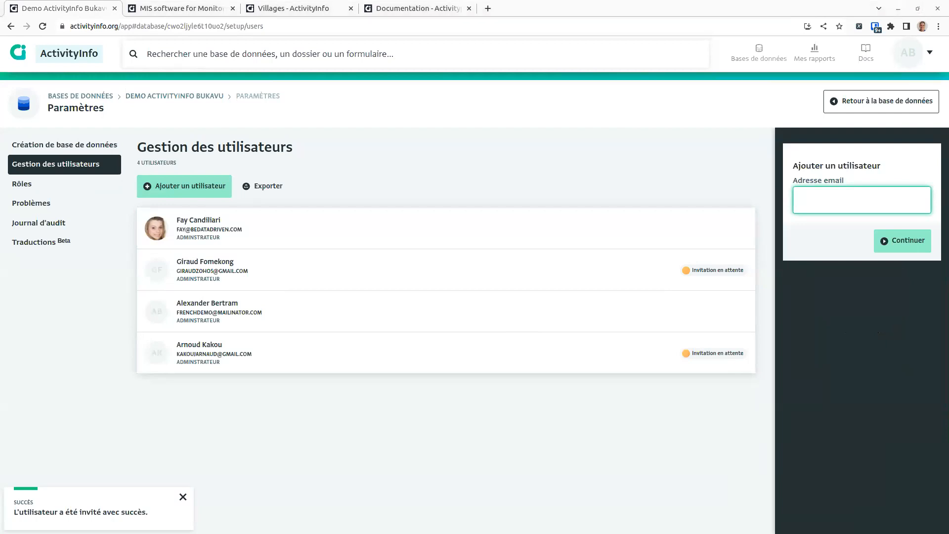
{"action": "key", "text": "ctrl+v"}
{"action": "left_click", "coordinate": [887, 237]}
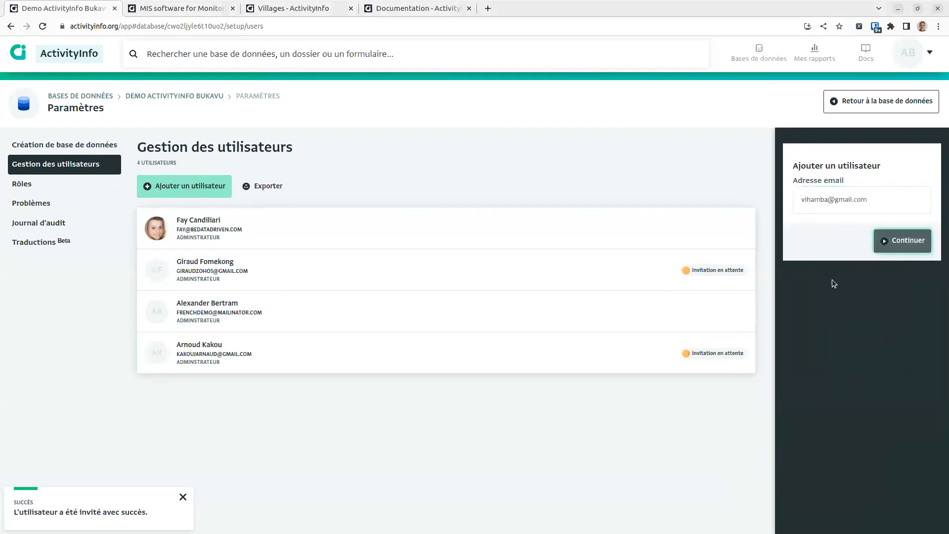
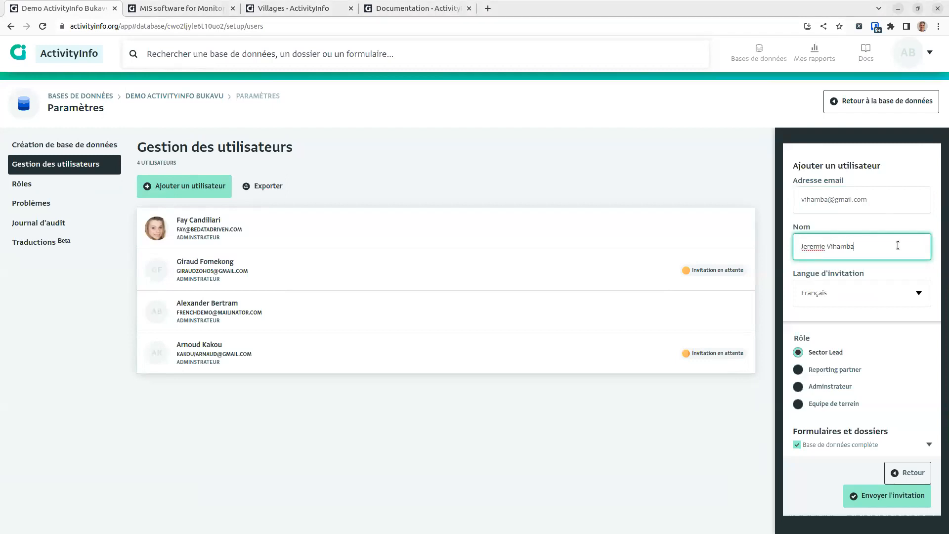
{"action": "left_click", "coordinate": [841, 387]}
{"action": "left_click", "coordinate": [876, 495]}
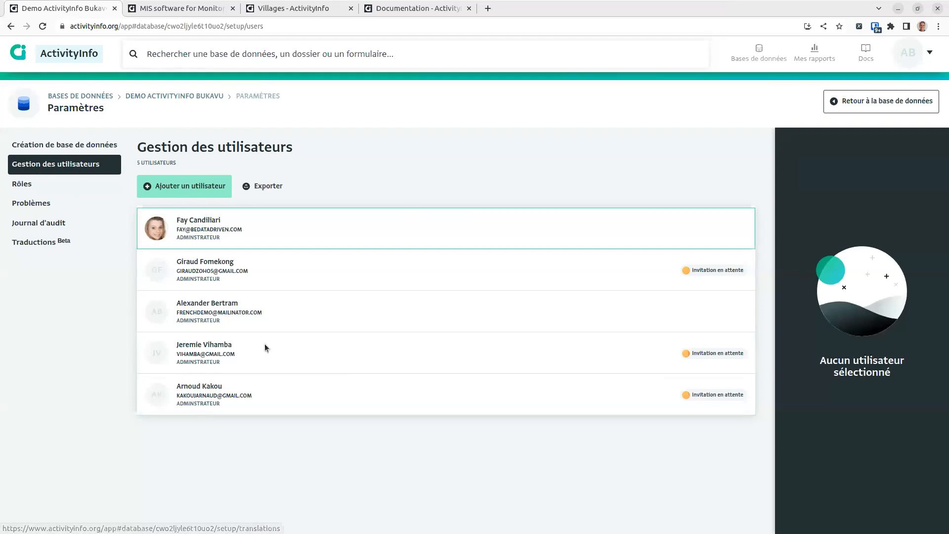
Step: Review the invited users' details after reloading the list, then open the audit log
{"action": "left_click", "coordinate": [265, 263]}
{"action": "left_click", "coordinate": [265, 310]}
{"action": "left_click", "coordinate": [241, 366]}
{"action": "right_click", "coordinate": [430, 106]}
{"action": "left_click", "coordinate": [455, 140]}
{"action": "left_click_drag", "start_coordinate": [267, 304], "coordinate": [330, 251]}
{"action": "left_click", "coordinate": [334, 393]}
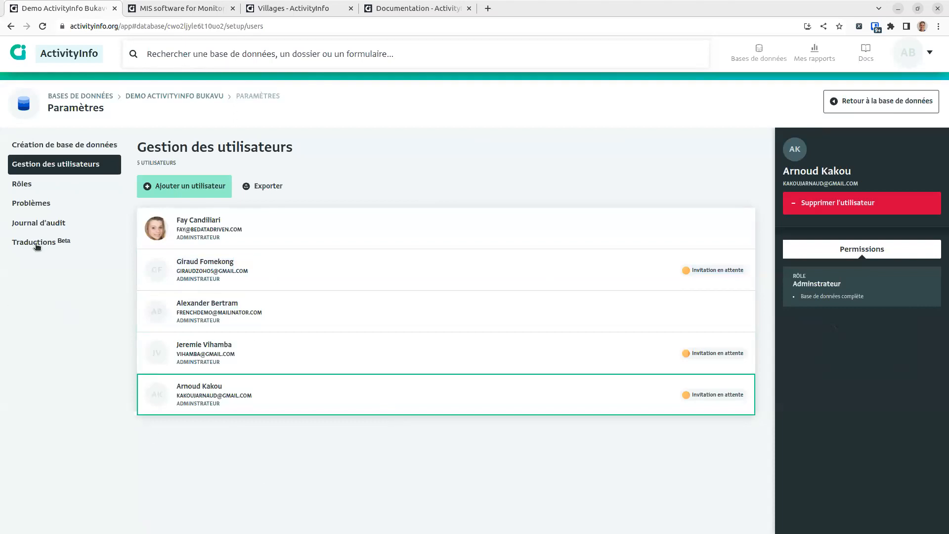
{"action": "left_click", "coordinate": [44, 225]}
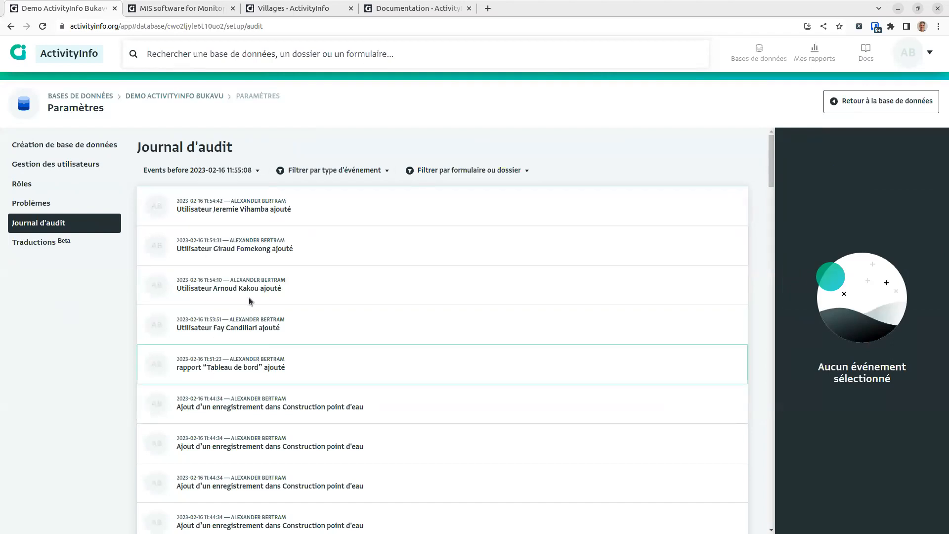
Step: Scroll through the audit log's user, form and record events, then return to the Demo ActivityInfo Bukavu database
{"action": "scroll", "coordinate": [259, 321], "scroll_direction": "down", "scroll_amount": 2}
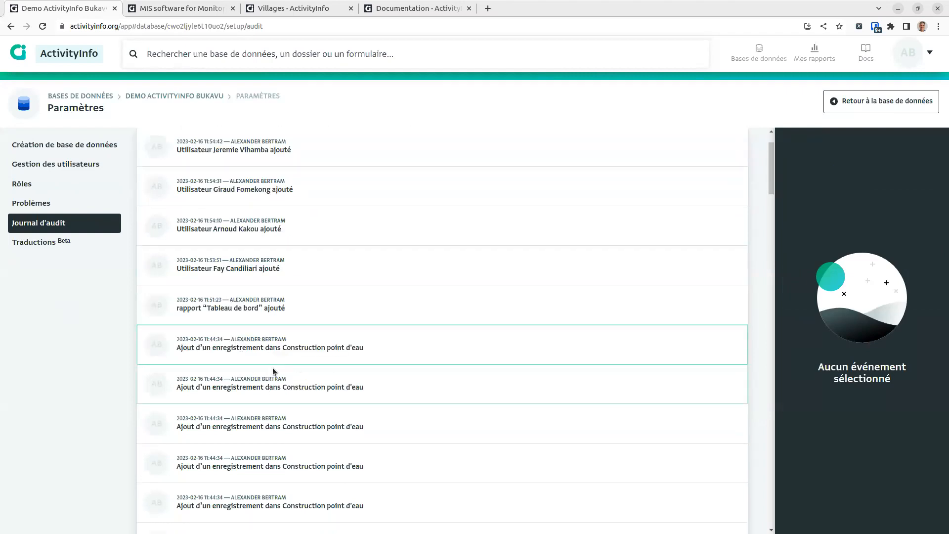
{"action": "scroll", "coordinate": [303, 350], "scroll_direction": "down", "scroll_amount": 3}
{"action": "scroll", "coordinate": [334, 347], "scroll_direction": "down", "scroll_amount": 2}
{"action": "scroll", "coordinate": [334, 347], "scroll_direction": "down", "scroll_amount": 15}
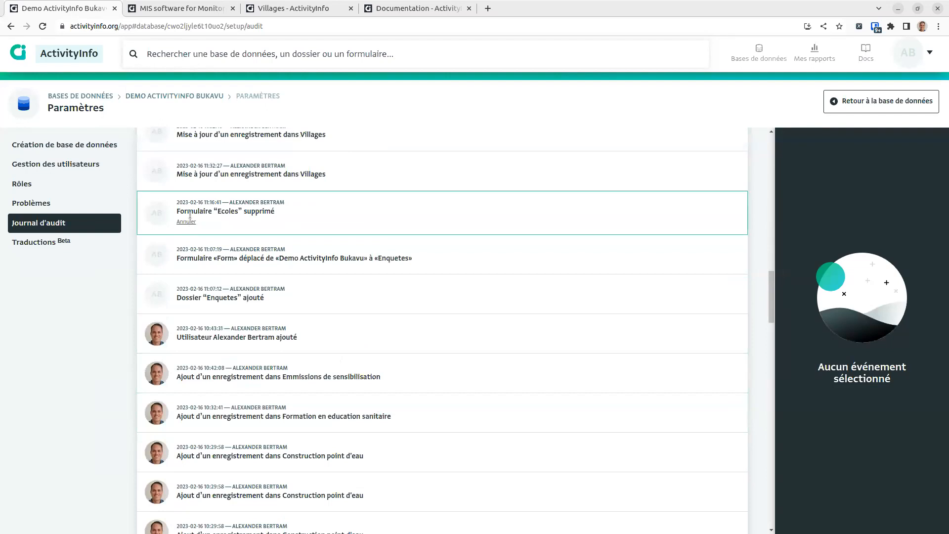
{"action": "scroll", "coordinate": [201, 227], "scroll_direction": "up", "scroll_amount": 3}
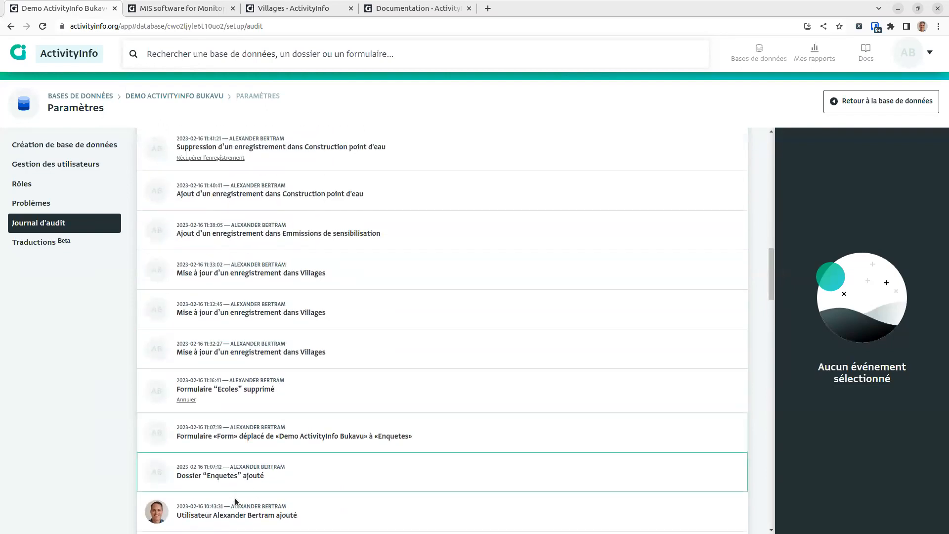
{"action": "scroll", "coordinate": [300, 471], "scroll_direction": "down", "scroll_amount": 4}
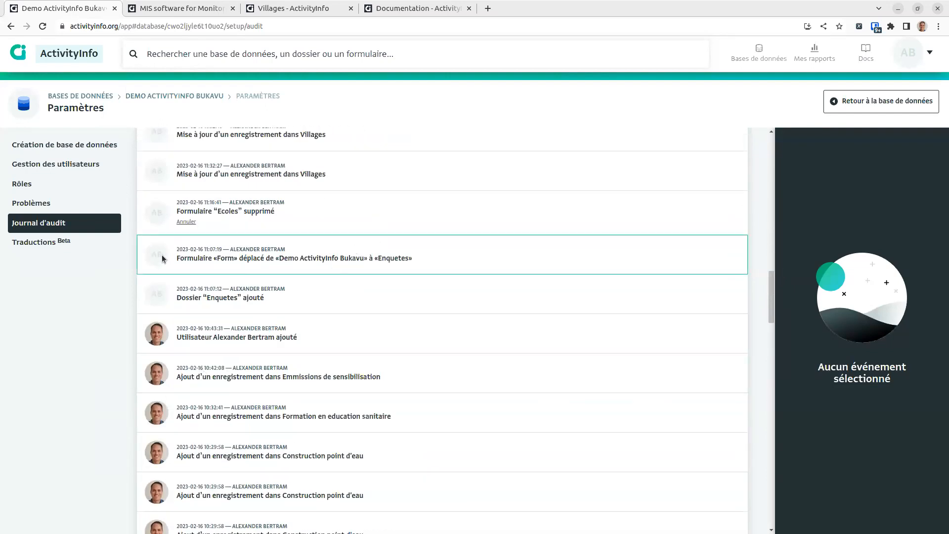
{"action": "scroll", "coordinate": [426, 251], "scroll_direction": "up", "scroll_amount": 4}
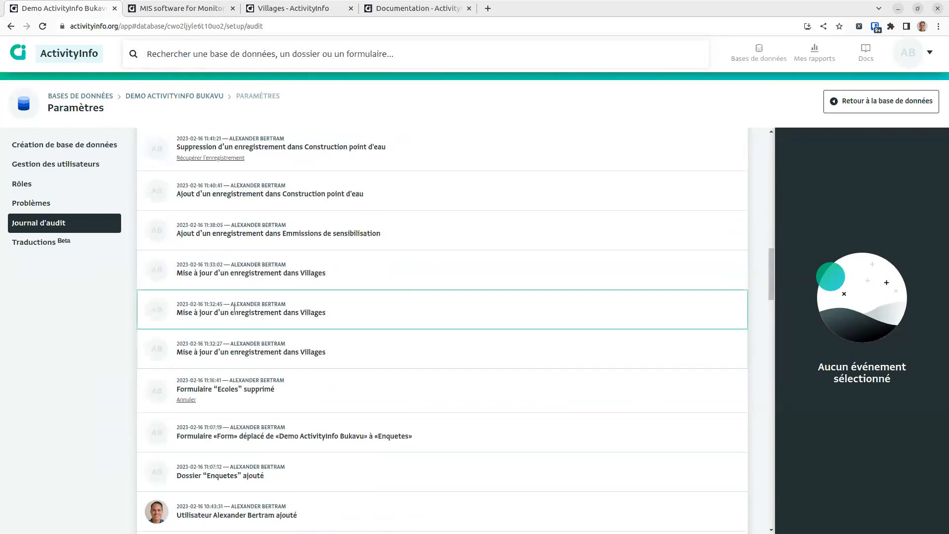
{"action": "scroll", "coordinate": [234, 299], "scroll_direction": "up", "scroll_amount": 4}
{"action": "scroll", "coordinate": [276, 246], "scroll_direction": "up", "scroll_amount": 8}
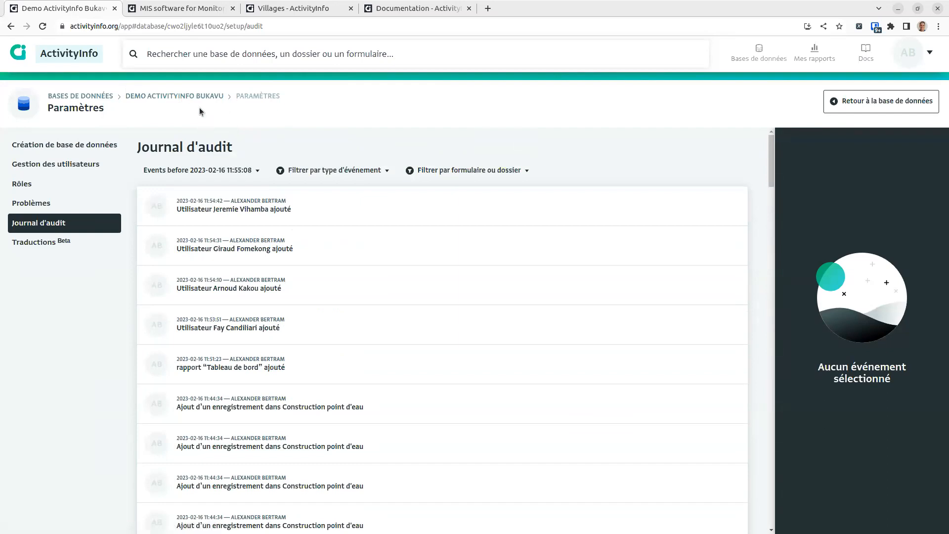
{"action": "left_click", "coordinate": [190, 96]}
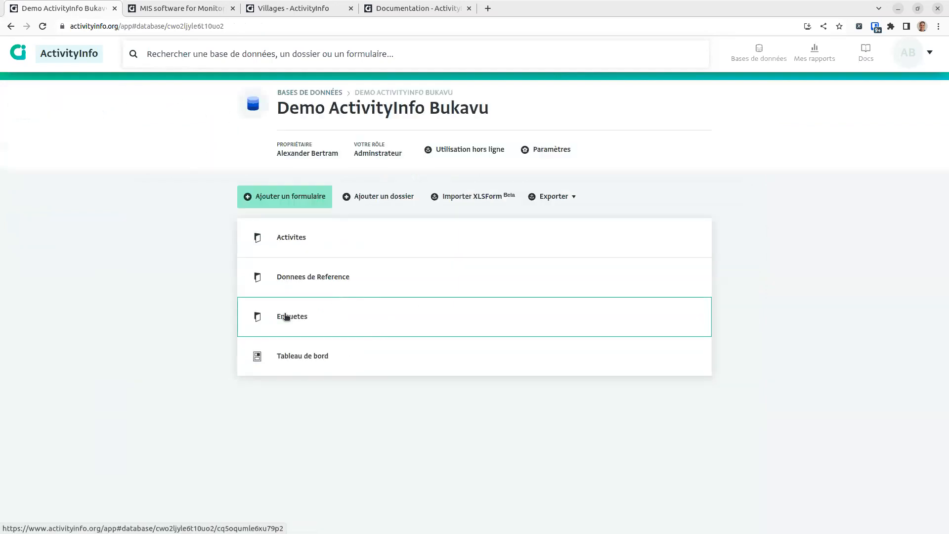
Step: Open the Enquetes folder, glance at Enquete ecole, and drag the XLSForm spreadsheet over the browser
{"action": "left_click", "coordinate": [328, 313]}
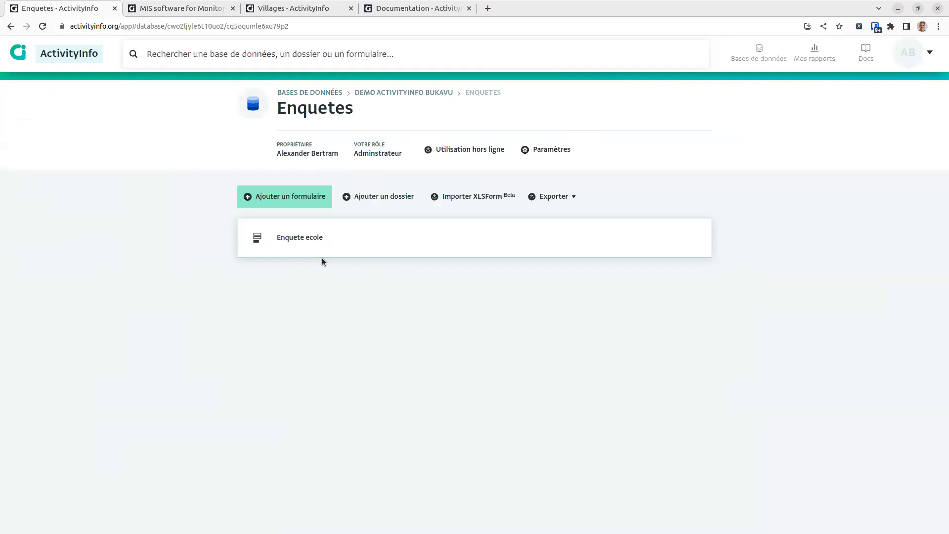
{"action": "left_click", "coordinate": [294, 237]}
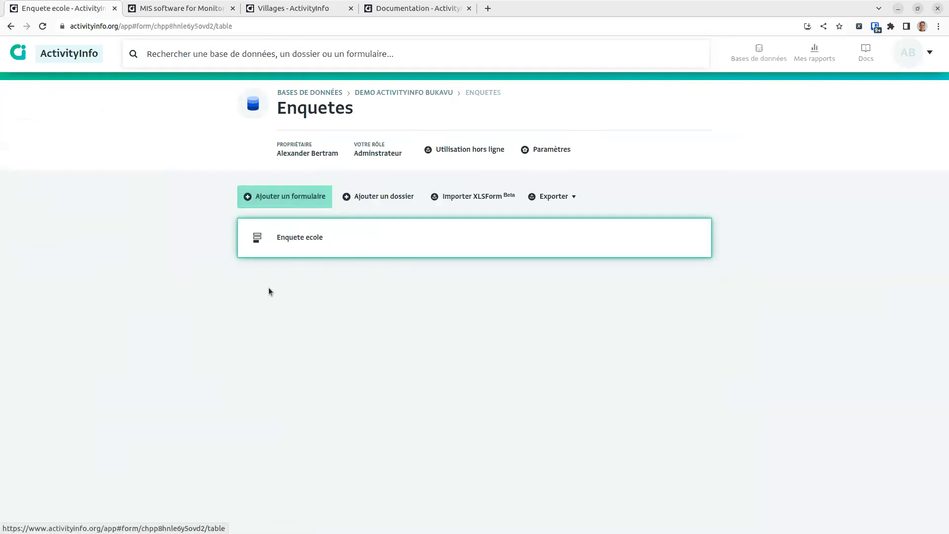
{"action": "left_click", "coordinate": [262, 96]}
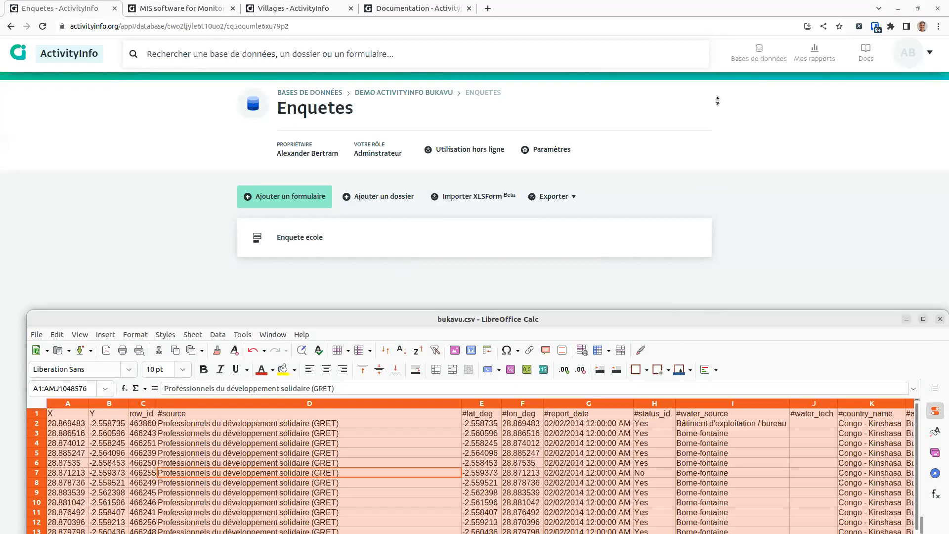
{"action": "left_click_drag", "start_coordinate": [710, 326], "coordinate": [948, 146]}
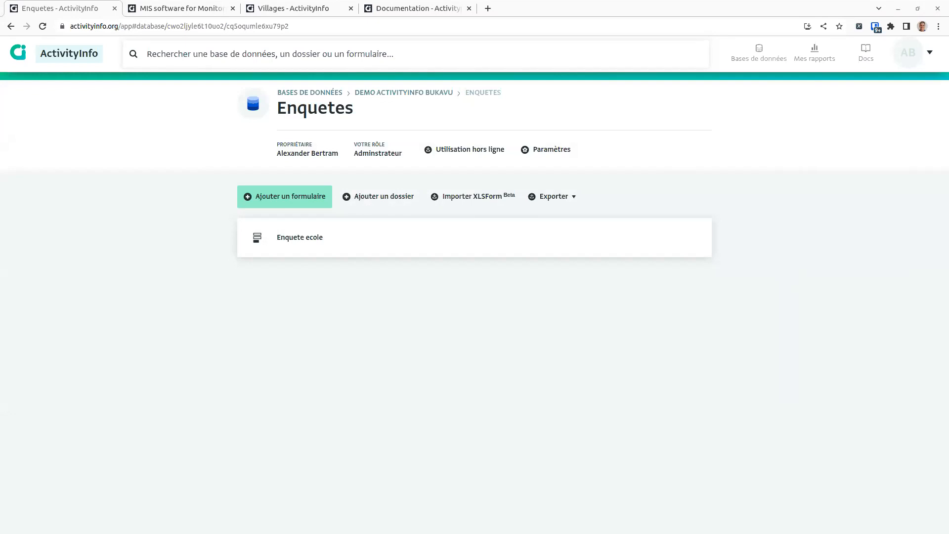
{"action": "left_click_drag", "start_coordinate": [948, 128], "coordinate": [497, 58]}
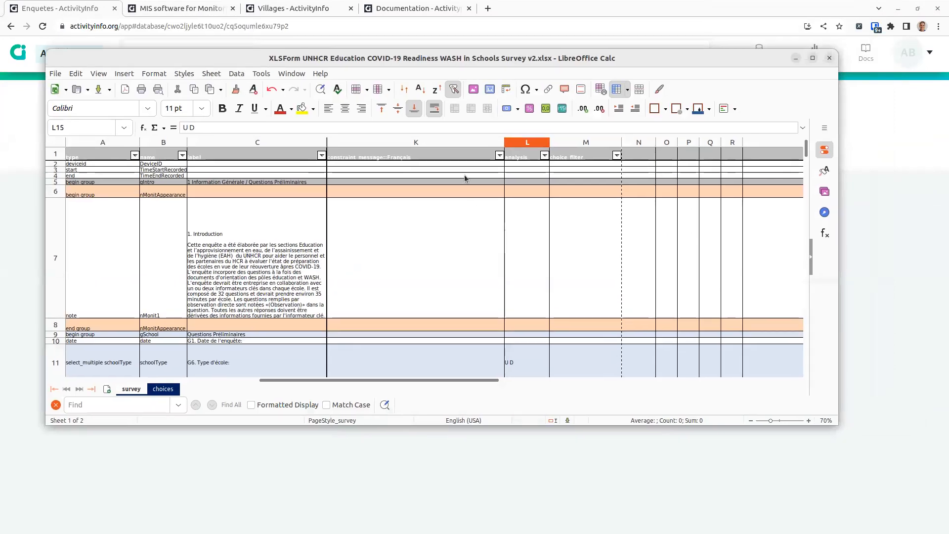
Step: Review the survey sheet's introduction note, question names and number-check constraint messages
{"action": "left_click", "coordinate": [286, 226]}
{"action": "left_click", "coordinate": [159, 225]}
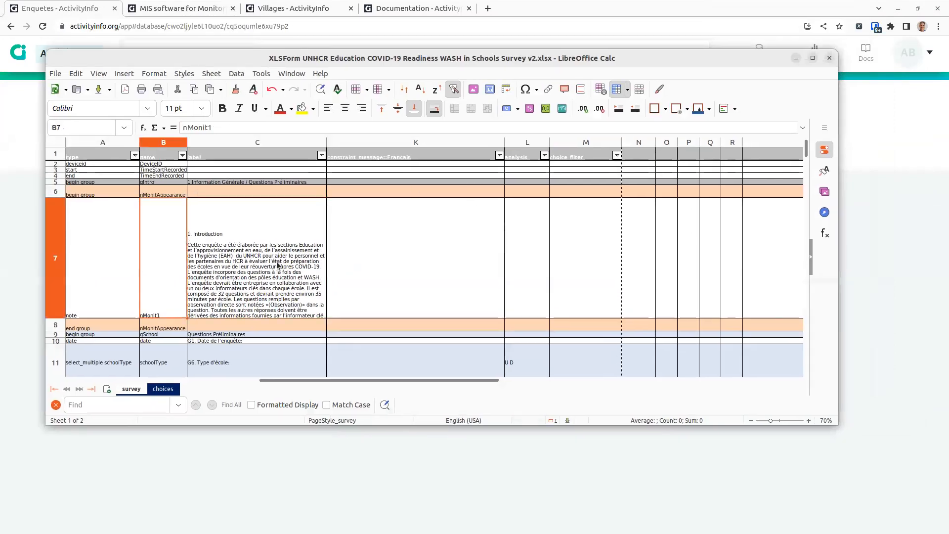
{"action": "left_click", "coordinate": [259, 287]}
{"action": "scroll", "coordinate": [236, 304], "scroll_direction": "down", "scroll_amount": 5}
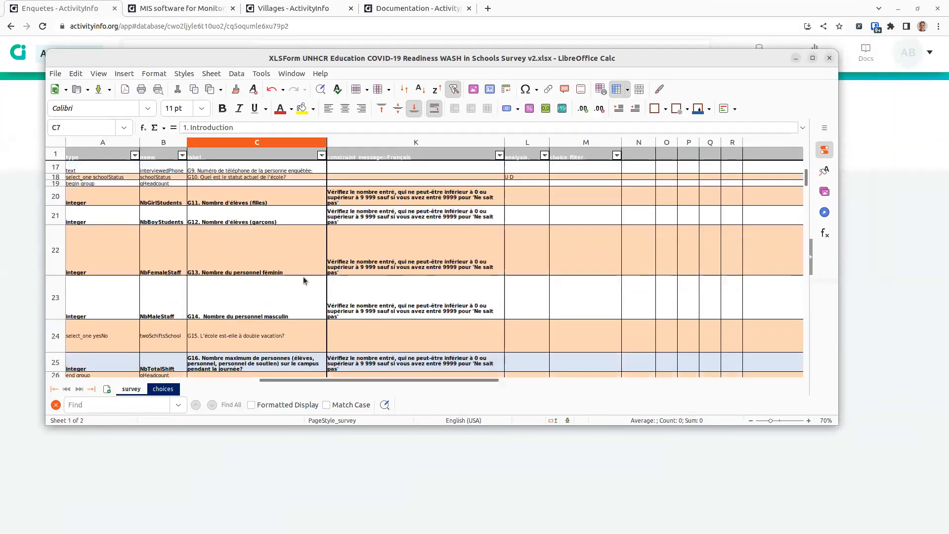
{"action": "left_click", "coordinate": [380, 310]}
{"action": "scroll", "coordinate": [388, 319], "scroll_direction": "down", "scroll_amount": 1}
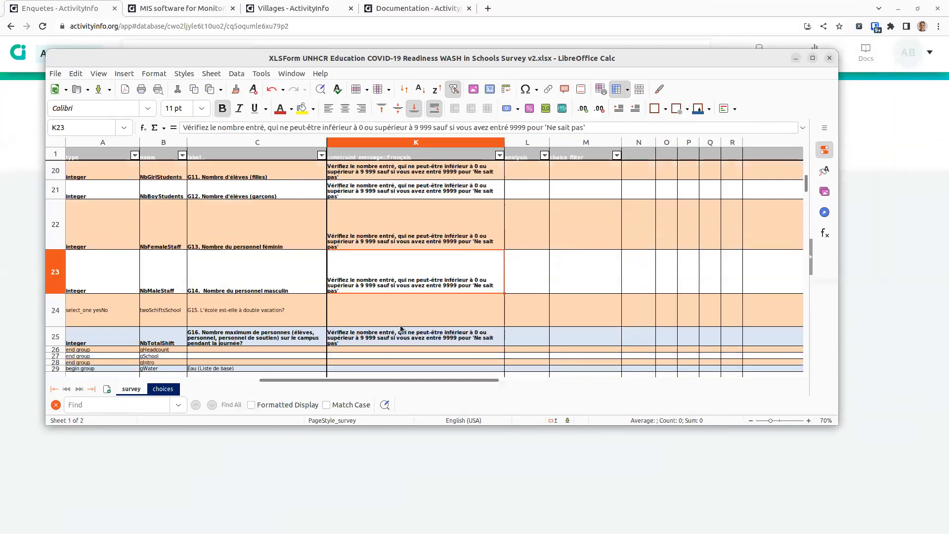
{"action": "key", "text": "Down"}
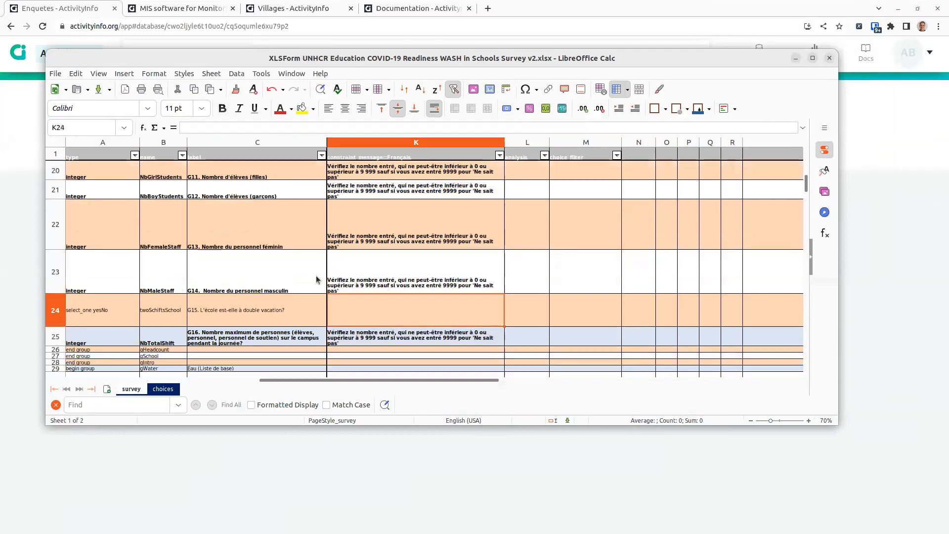
{"action": "scroll", "coordinate": [346, 279], "scroll_direction": "down", "scroll_amount": 3}
{"action": "scroll", "coordinate": [346, 279], "scroll_direction": "down", "scroll_amount": 1}
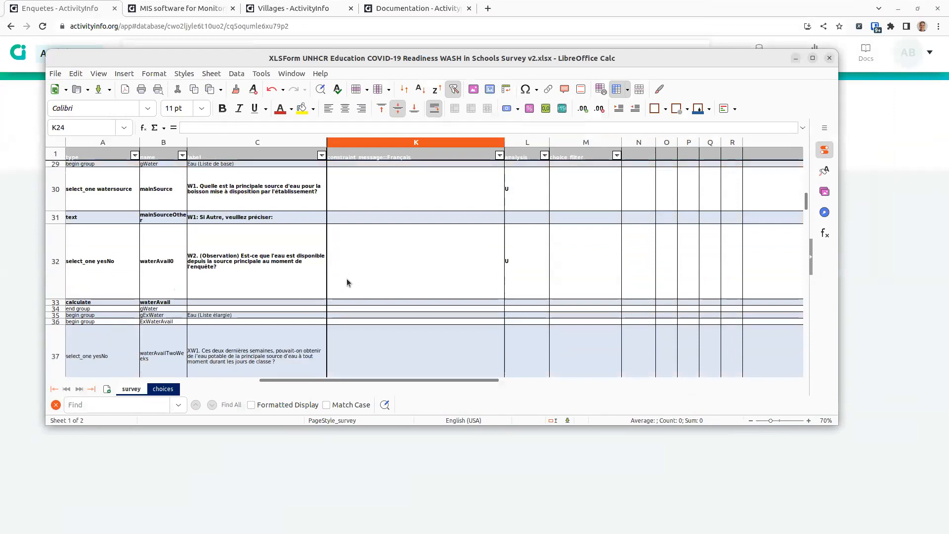
{"action": "scroll", "coordinate": [347, 282], "scroll_direction": "down", "scroll_amount": 1}
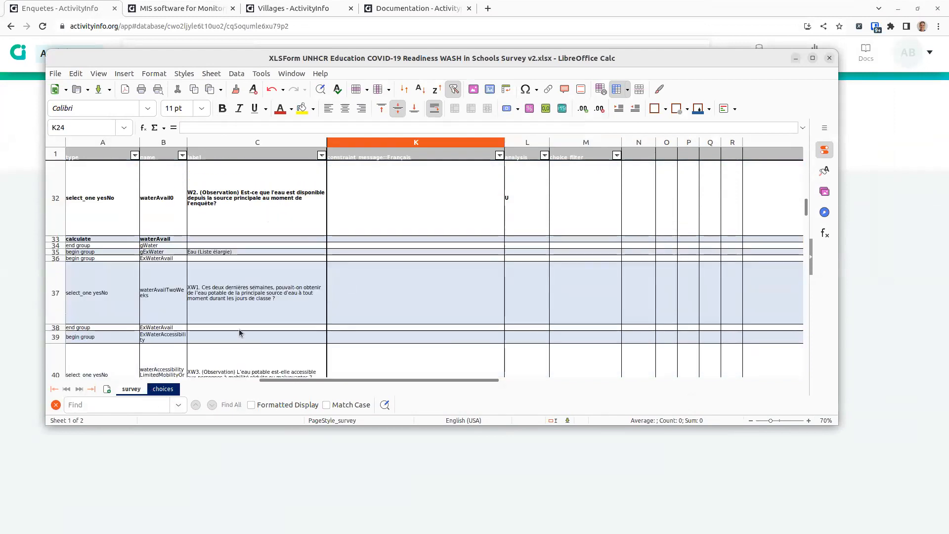
{"action": "scroll", "coordinate": [303, 269], "scroll_direction": "down", "scroll_amount": 6}
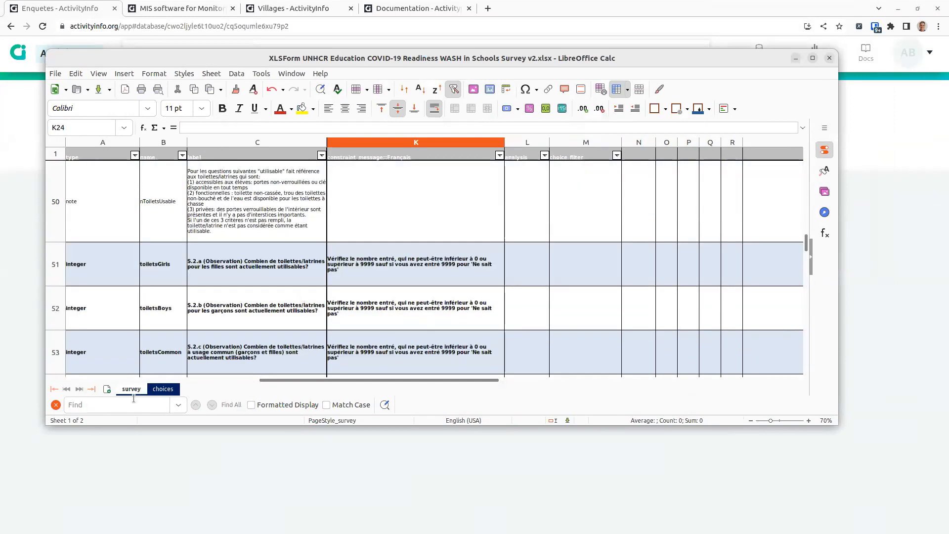
Step: Look over the choices sheet, then bring the ActivityInfo browser back to the front
{"action": "left_click", "coordinate": [163, 389]}
{"action": "scroll", "coordinate": [297, 296], "scroll_direction": "down", "scroll_amount": 5}
{"action": "left_click", "coordinate": [266, 479]}
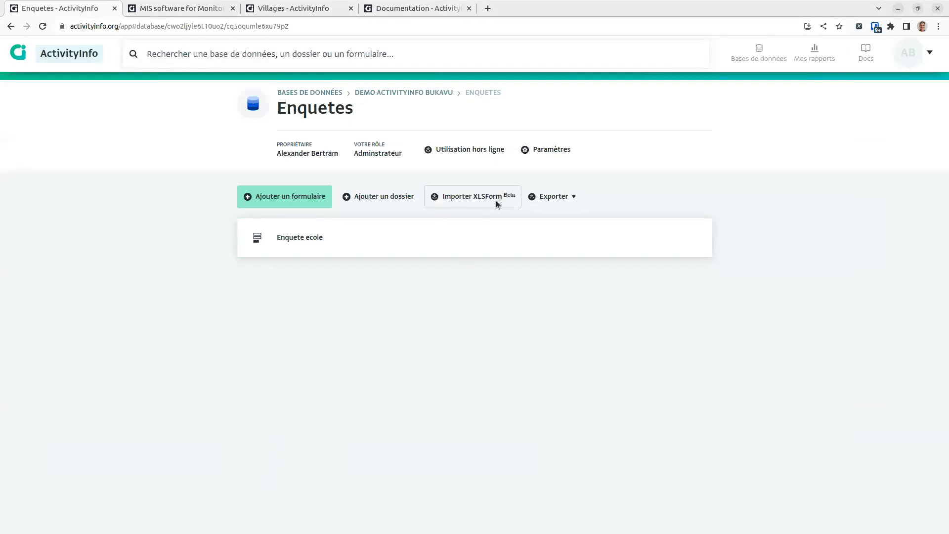
Step: Start an XLSForm import, abandon it, and open the Enquete ecole records table
{"action": "left_click", "coordinate": [475, 197]}
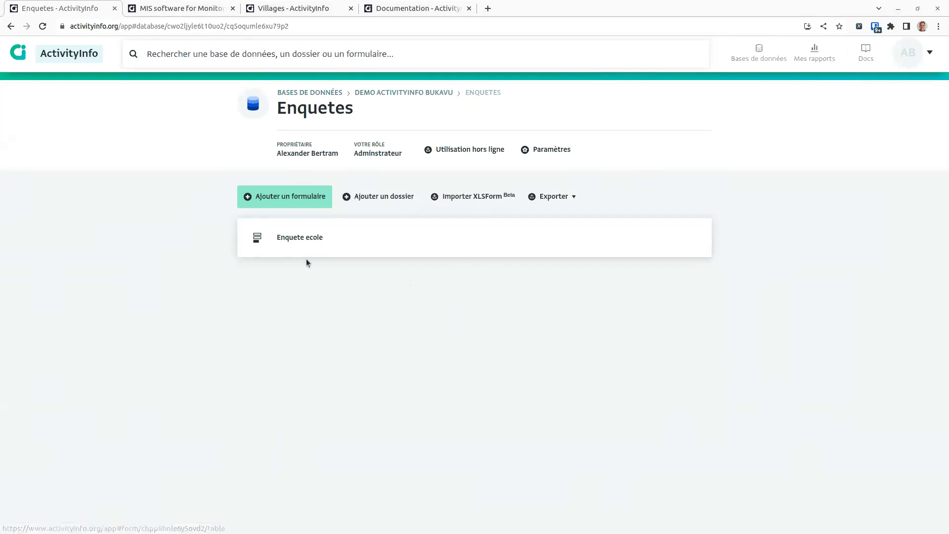
{"action": "left_click", "coordinate": [345, 243]}
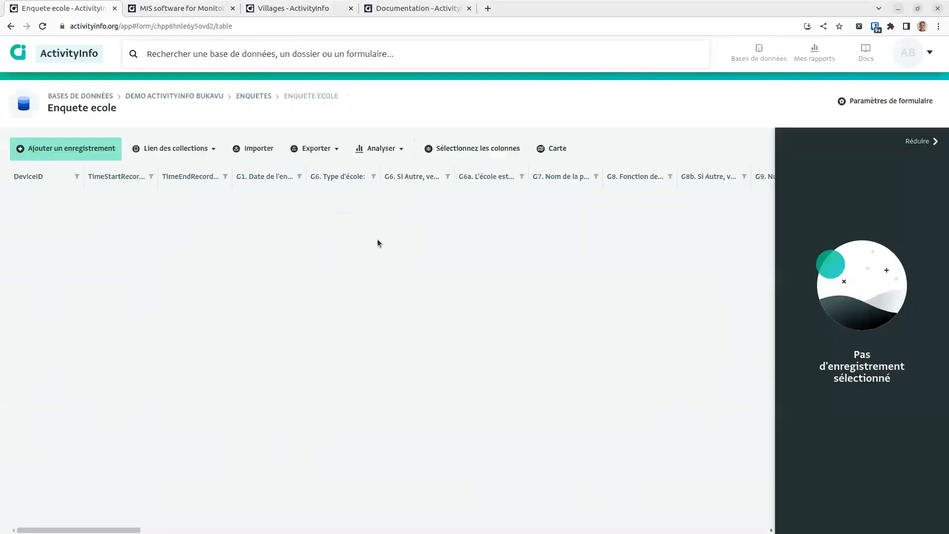
Step: Open the Enquete ecole form designer and insert a new field below TimeEndRecorded
{"action": "left_click", "coordinate": [875, 98]}
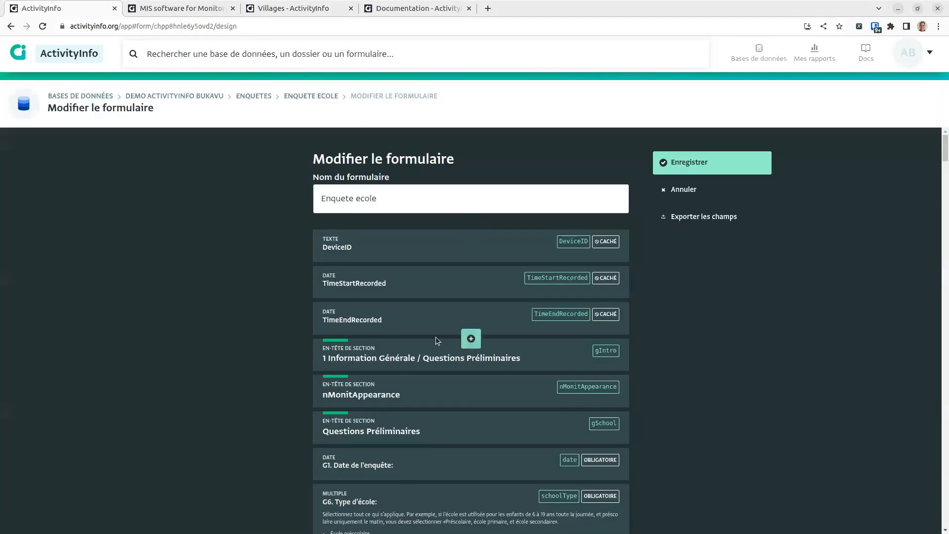
{"action": "scroll", "coordinate": [405, 331], "scroll_direction": "down", "scroll_amount": 2}
{"action": "scroll", "coordinate": [438, 265], "scroll_direction": "up", "scroll_amount": 2}
{"action": "left_click", "coordinate": [470, 338]}
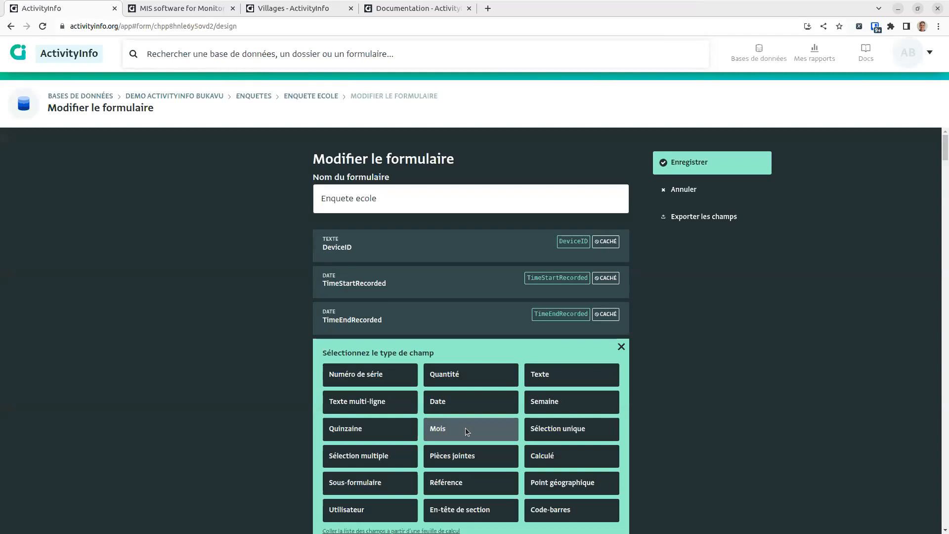
{"action": "scroll", "coordinate": [465, 428], "scroll_direction": "down", "scroll_amount": 1}
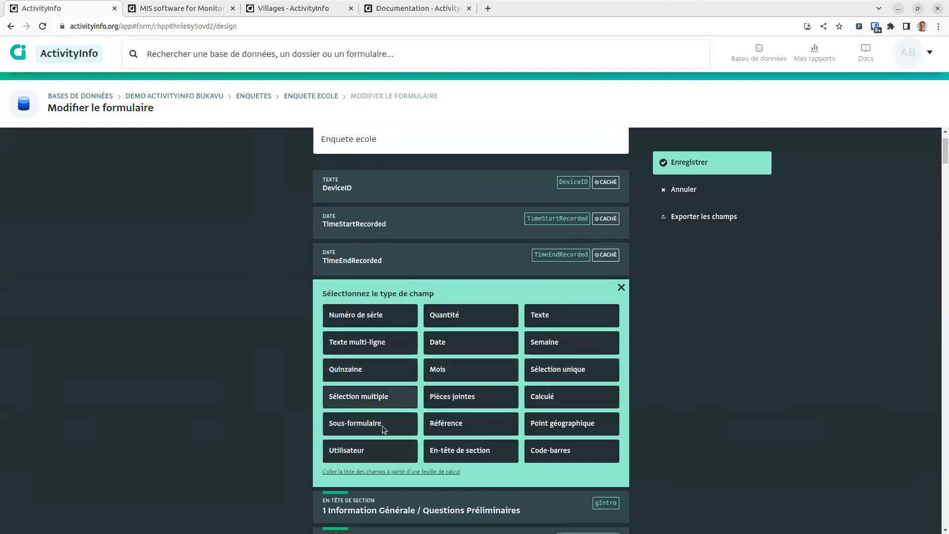
Step: Add a Référence field linked to Donnees de Reference > Villages, titled Village
{"action": "left_click", "coordinate": [479, 428]}
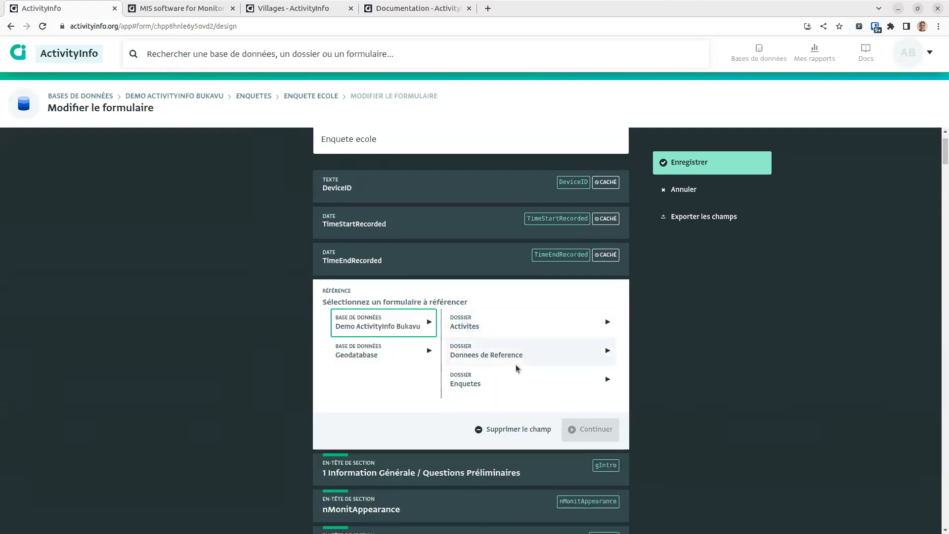
{"action": "left_click", "coordinate": [470, 351]}
{"action": "left_click", "coordinate": [601, 352]}
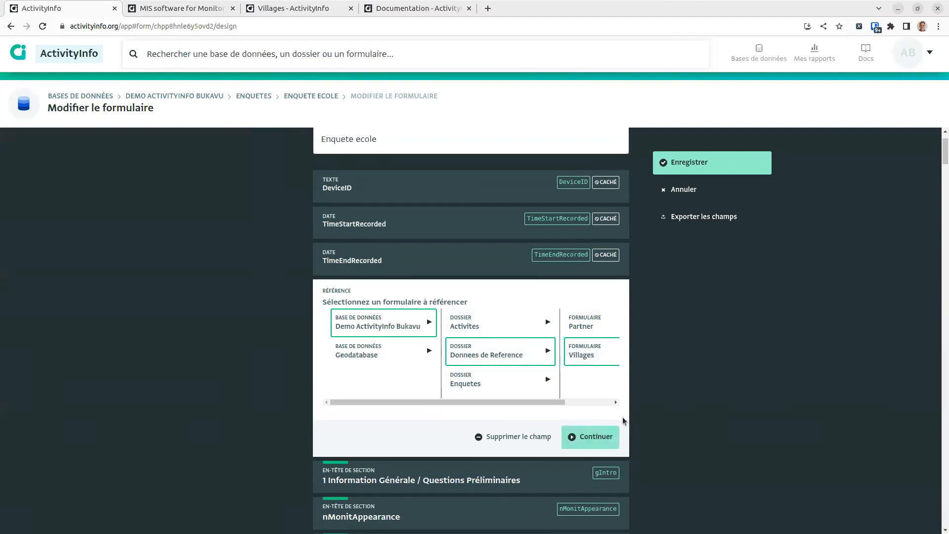
{"action": "left_click", "coordinate": [576, 437]}
{"action": "left_click", "coordinate": [488, 313]}
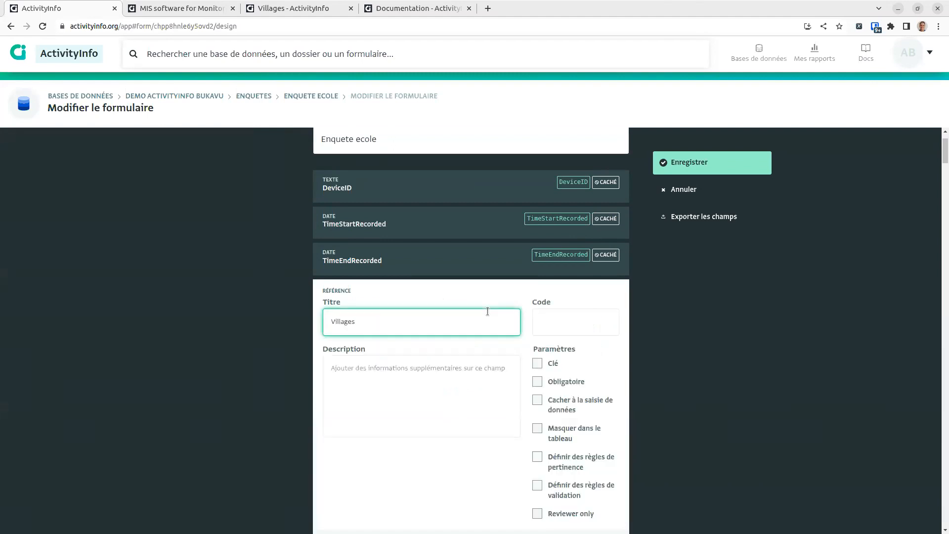
{"action": "scroll", "coordinate": [490, 319], "scroll_direction": "down", "scroll_amount": 3}
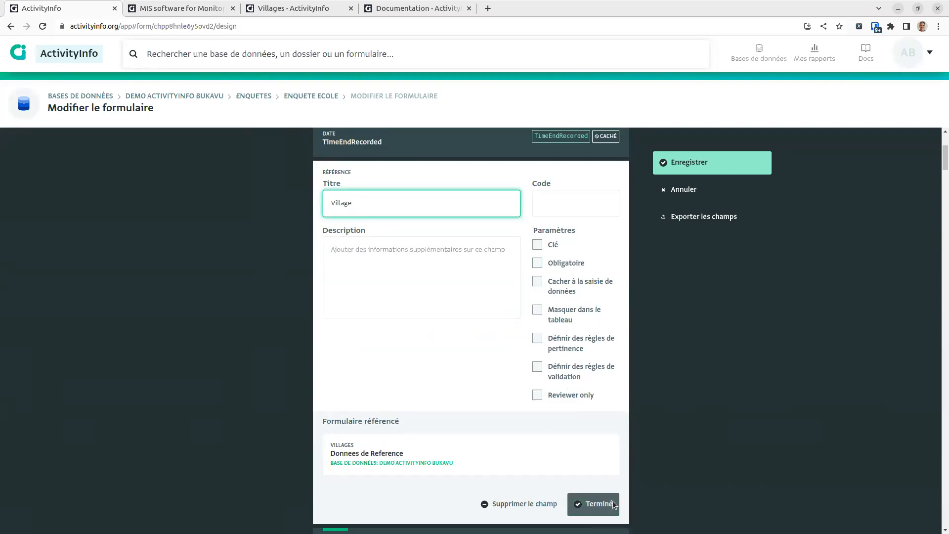
{"action": "left_click", "coordinate": [599, 514]}
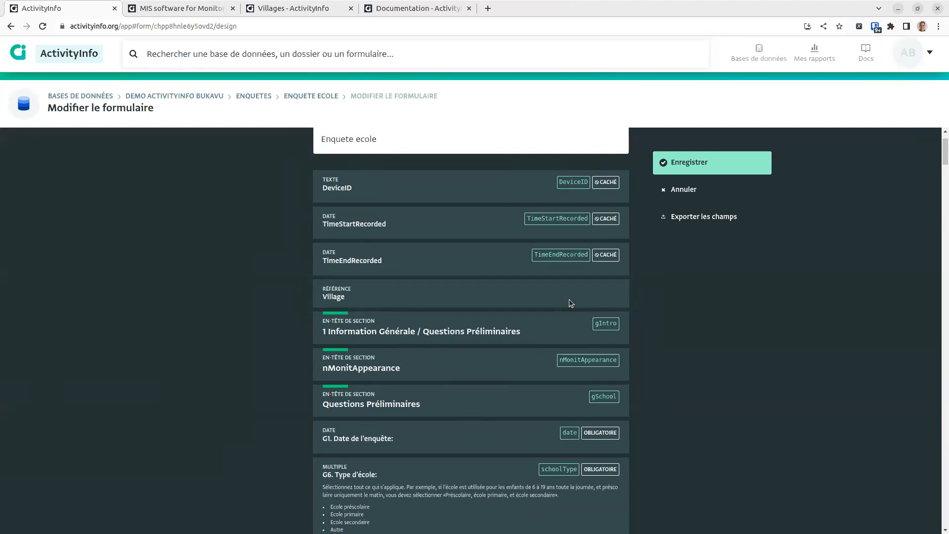
Step: Save the form design, start a new Enquete ecole record, and set survey date 2023-02-22
{"action": "left_click", "coordinate": [692, 165]}
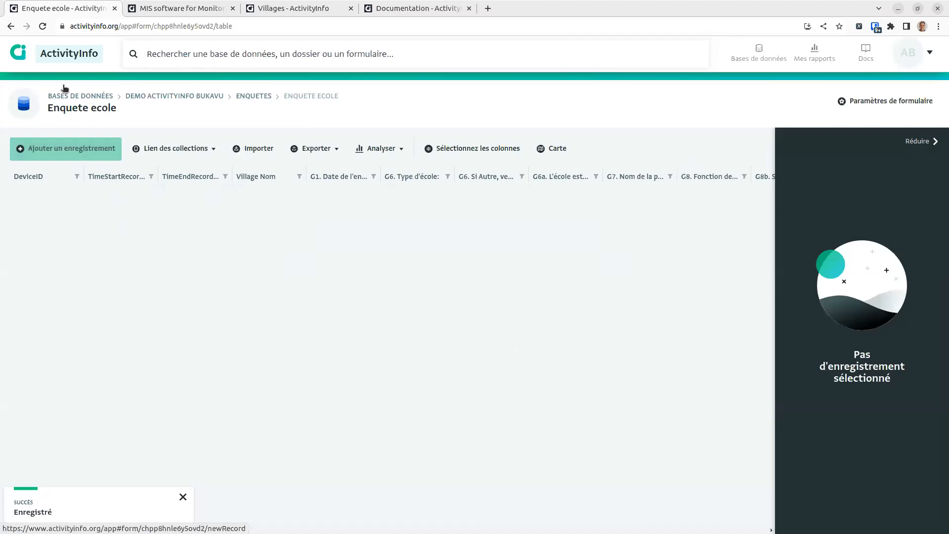
{"action": "left_click", "coordinate": [69, 148]}
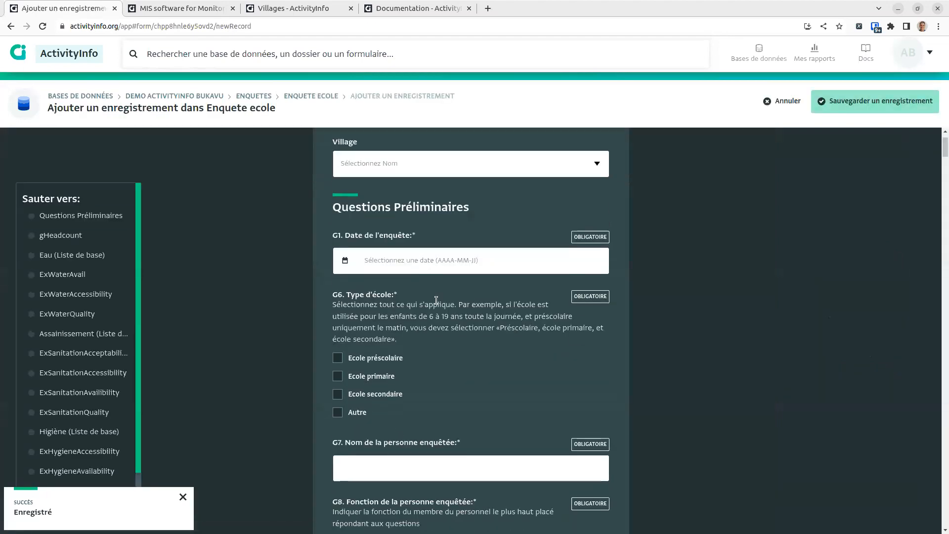
{"action": "left_click", "coordinate": [395, 270]}
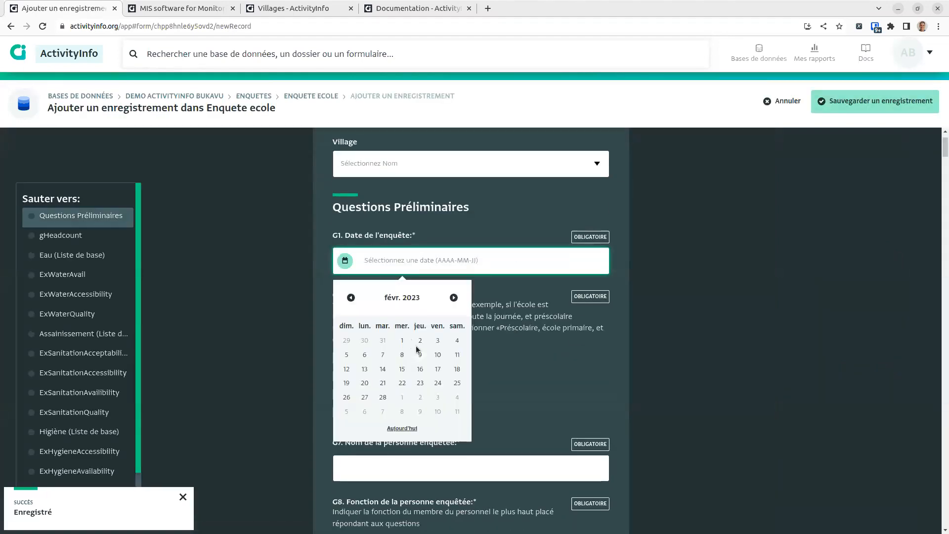
{"action": "scroll", "coordinate": [403, 368], "scroll_direction": "down", "scroll_amount": 1}
{"action": "left_click", "coordinate": [404, 324]}
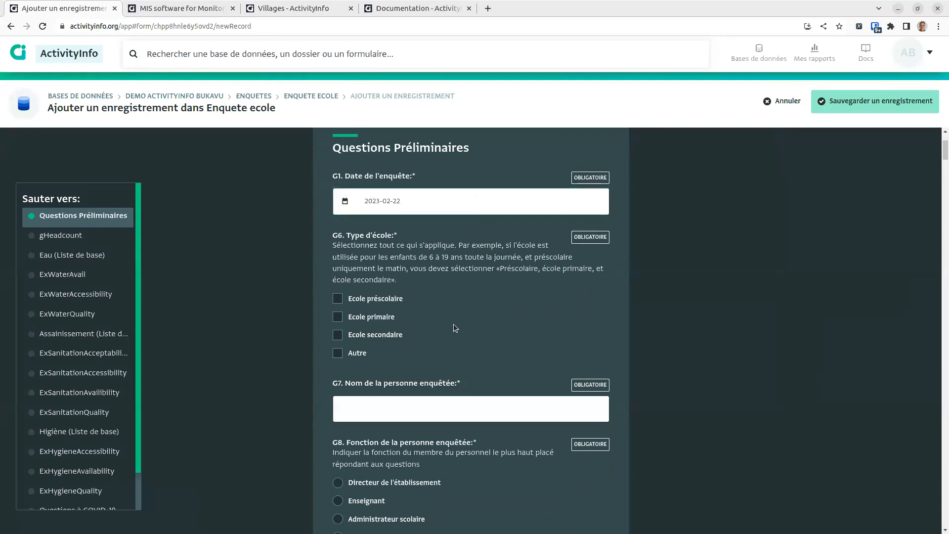
Step: Switch the browser to a phone-sized view through the developer tools and reload
{"action": "key", "text": "ctrl+shift+i"}
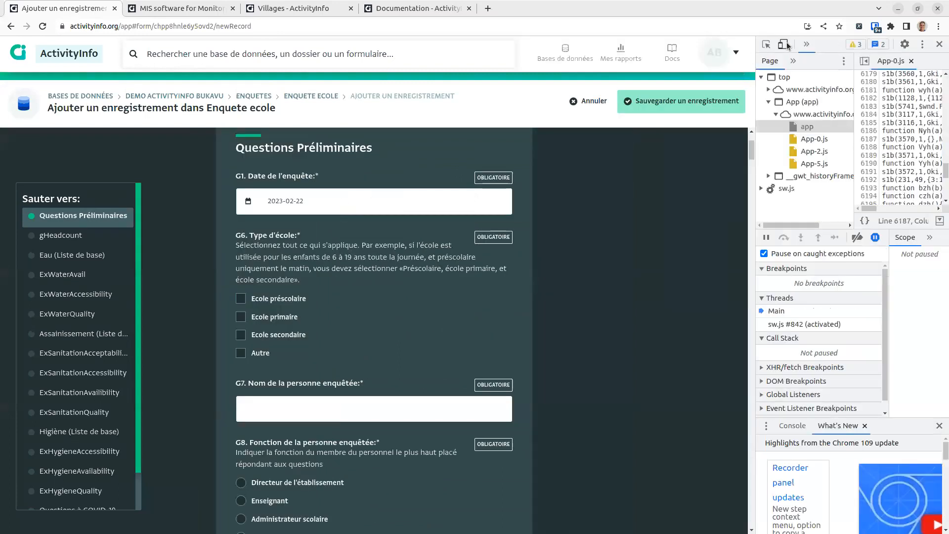
{"action": "left_click", "coordinate": [783, 44]}
{"action": "left_click", "coordinate": [43, 26]}
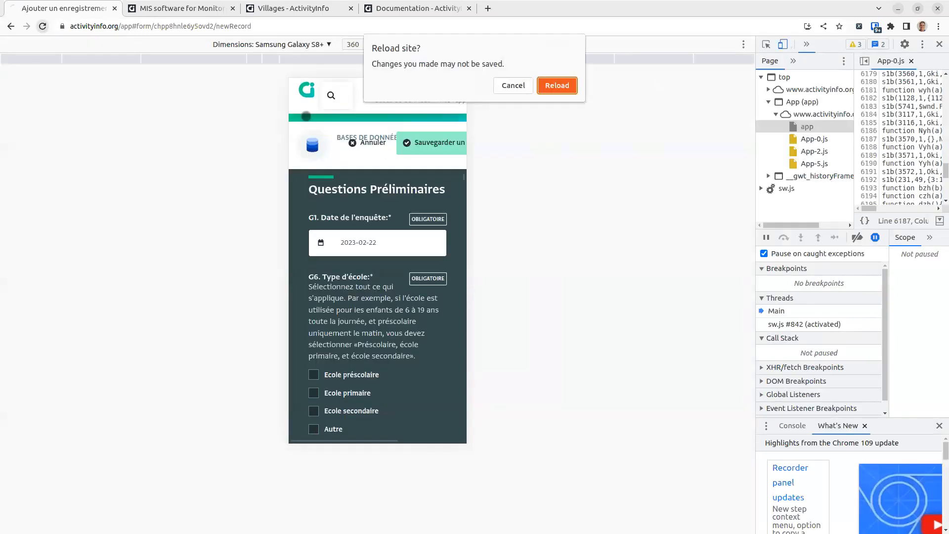
{"action": "left_click", "coordinate": [557, 85]}
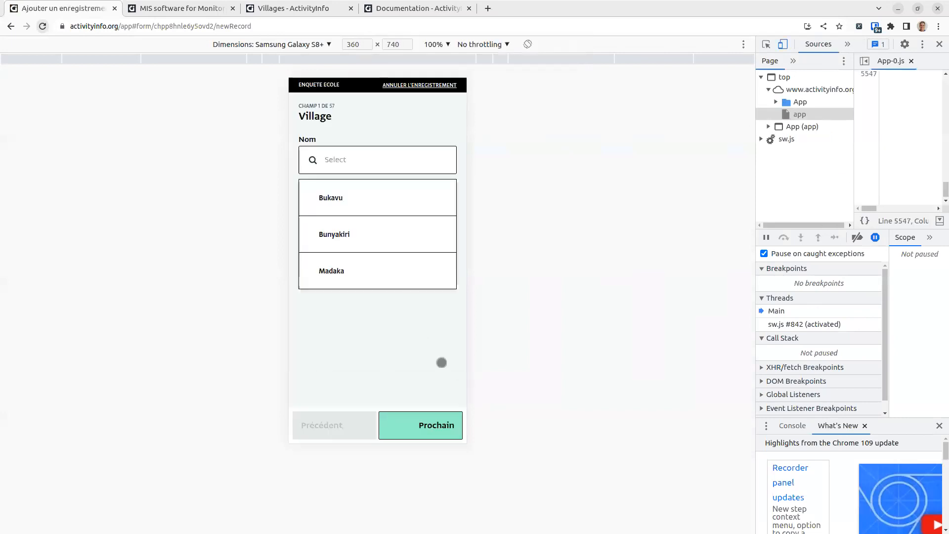
Step: Answer village Bukavu, survey date 24 February 2023, Ecole primaire, and boarding Non
{"action": "left_click", "coordinate": [385, 202]}
{"action": "left_click", "coordinate": [433, 428]}
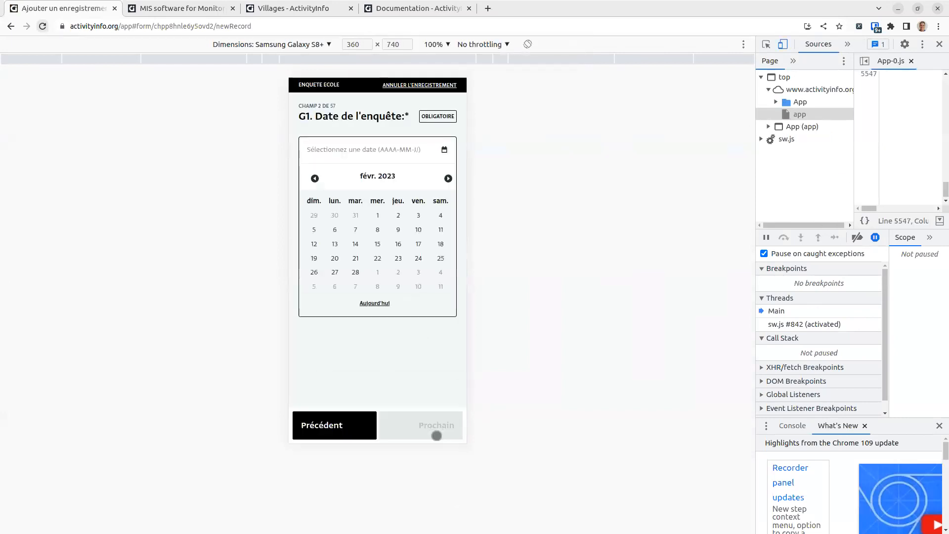
{"action": "left_click", "coordinate": [418, 257]}
{"action": "left_click", "coordinate": [437, 426]}
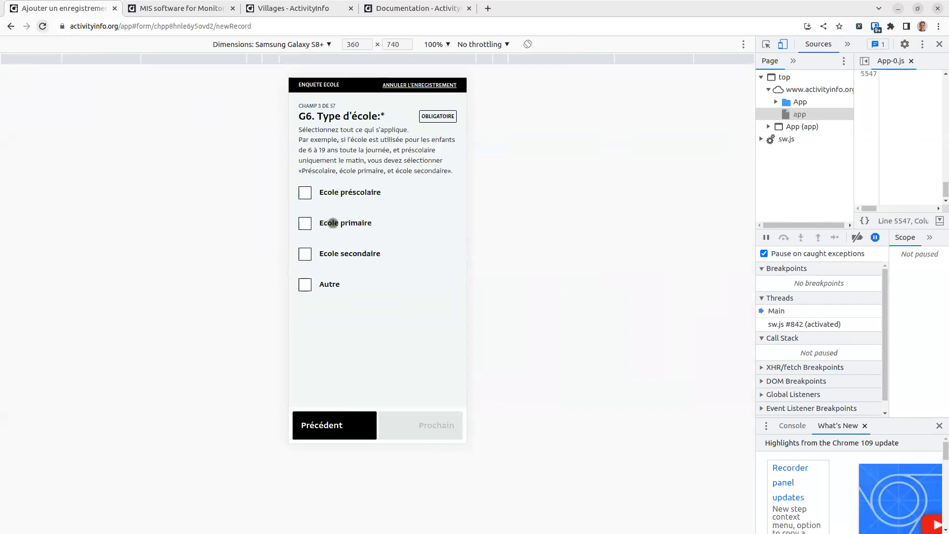
{"action": "left_click", "coordinate": [333, 223]}
{"action": "left_click", "coordinate": [412, 429]}
{"action": "left_click", "coordinate": [339, 200]}
{"action": "left_click", "coordinate": [410, 423]}
Step: Enter the respondent's name and set their role to Administrateur scolaire
{"action": "left_click", "coordinate": [377, 169]}
{"action": "type", "text": "Alex"}
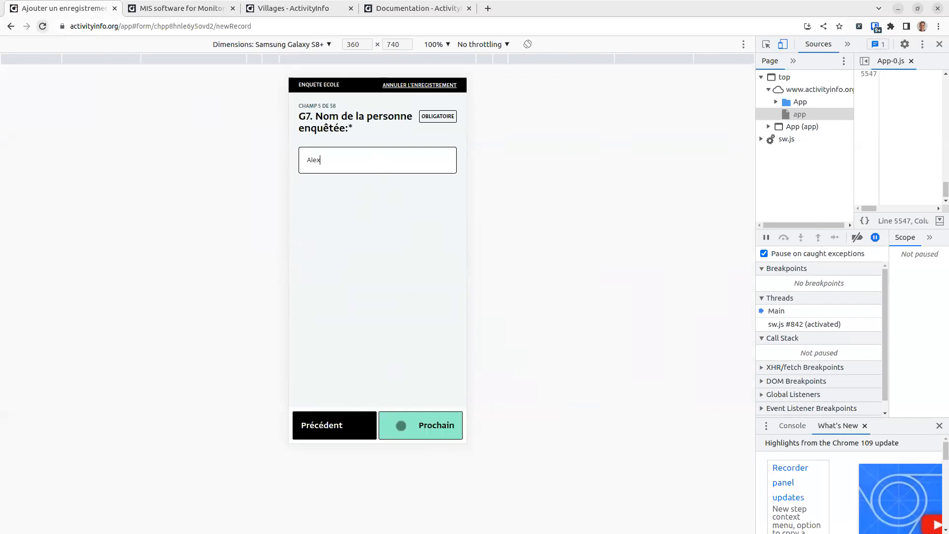
{"action": "left_click", "coordinate": [416, 423]}
{"action": "left_click", "coordinate": [374, 270]}
{"action": "left_click", "coordinate": [370, 206]}
{"action": "left_click", "coordinate": [349, 239]}
{"action": "left_click", "coordinate": [429, 420]}
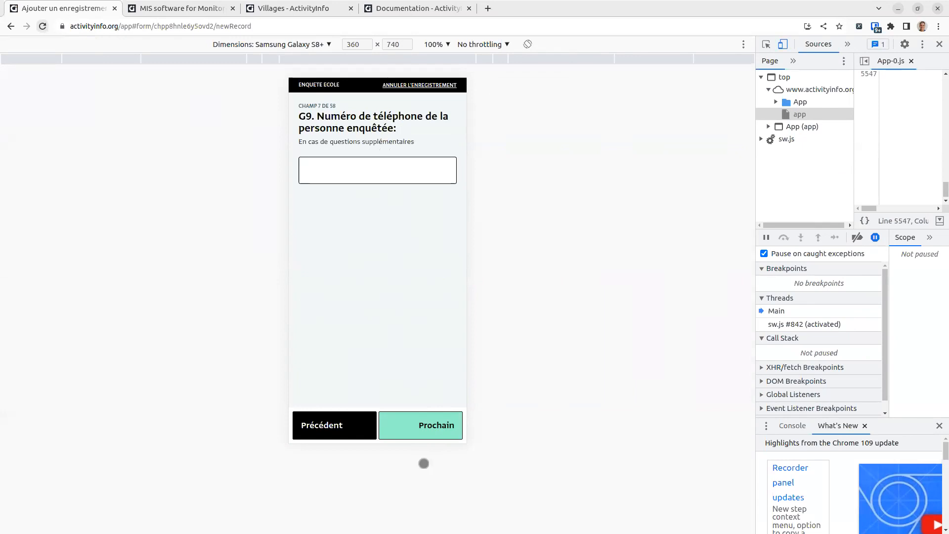
Step: Turn off the phone-sized view and reload back to the desktop layout
{"action": "left_click", "coordinate": [783, 44]}
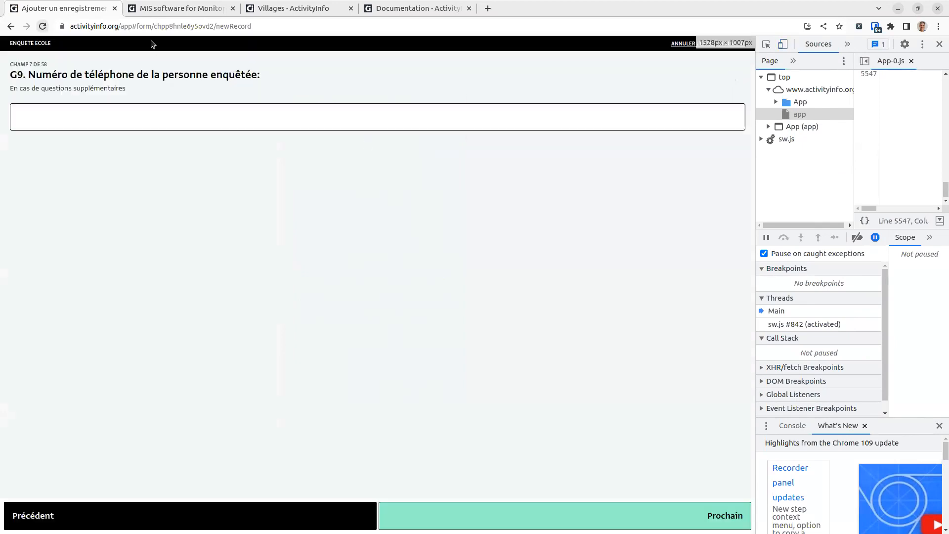
{"action": "left_click", "coordinate": [43, 27]}
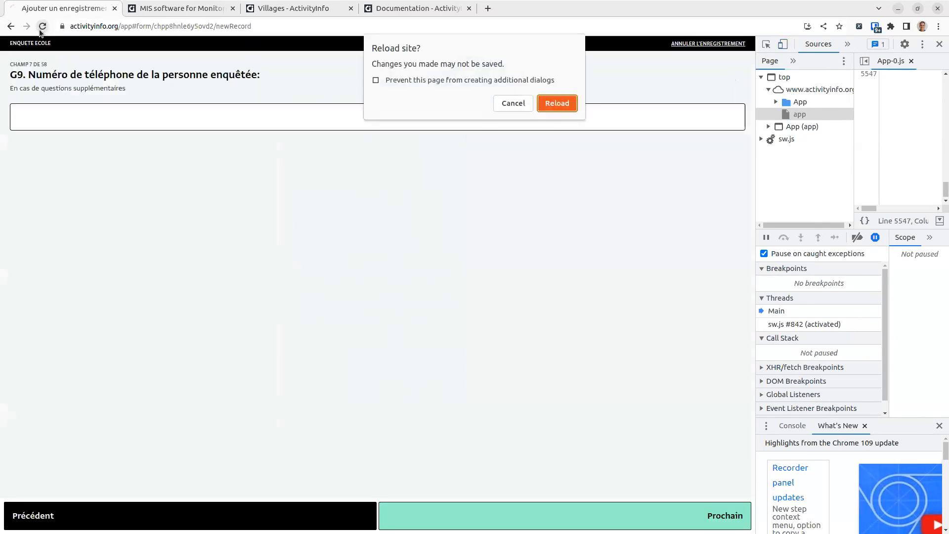
{"action": "left_click", "coordinate": [557, 104]}
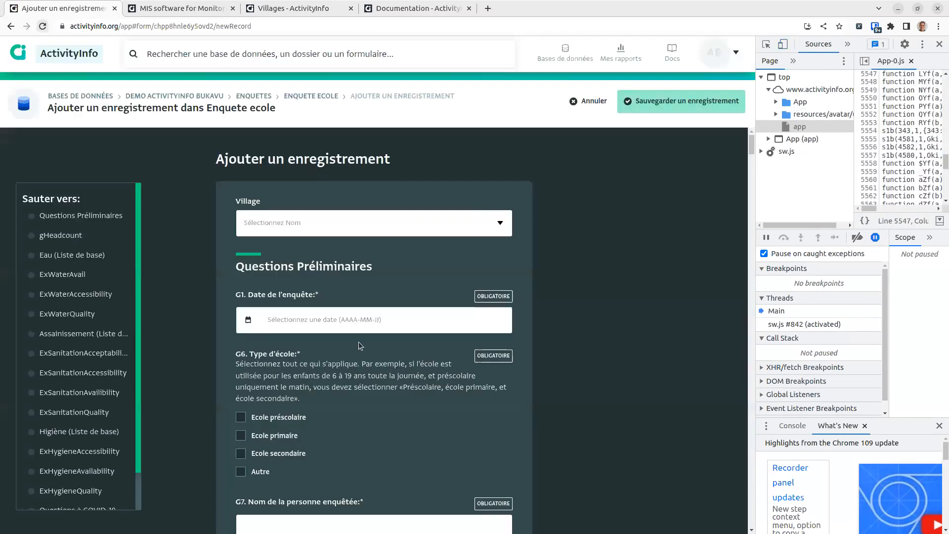
Step: Open the Tableau de bord dashboard, adjust its map, and render it at phone size
{"action": "left_click", "coordinate": [203, 97]}
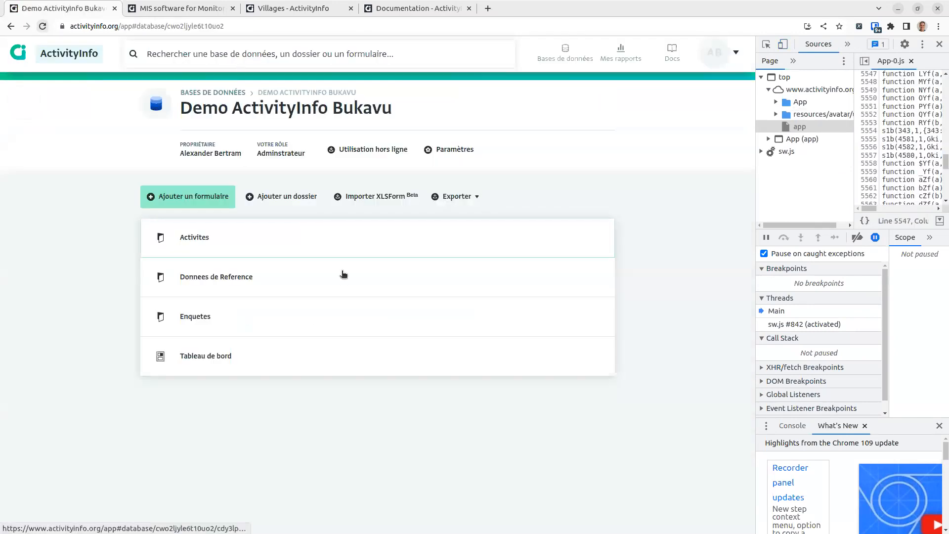
{"action": "left_click", "coordinate": [231, 361]}
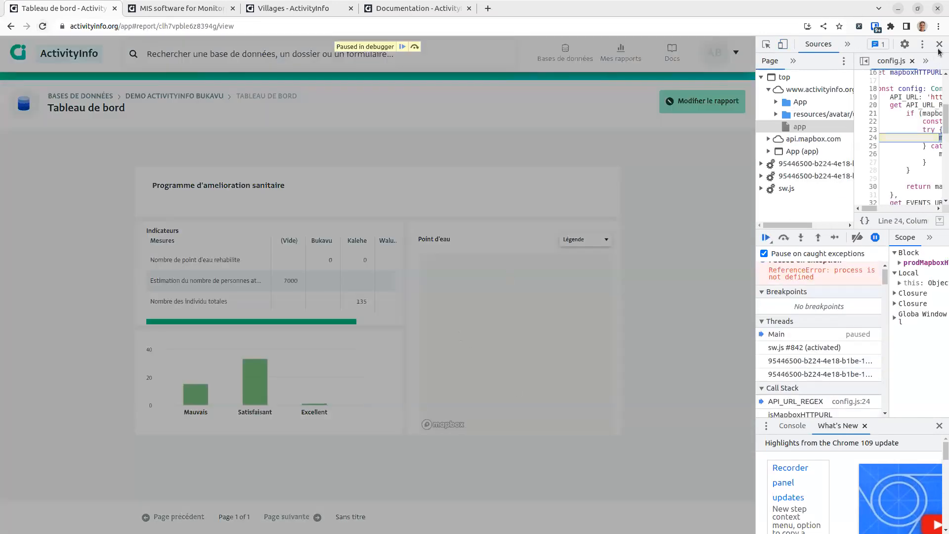
{"action": "left_click", "coordinate": [939, 45]}
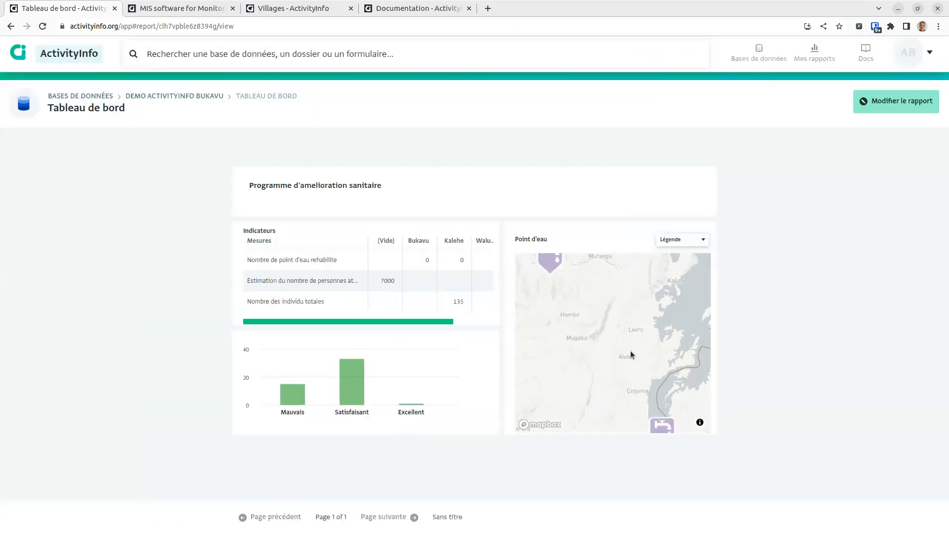
{"action": "scroll", "coordinate": [633, 354], "scroll_direction": "down", "scroll_amount": 2}
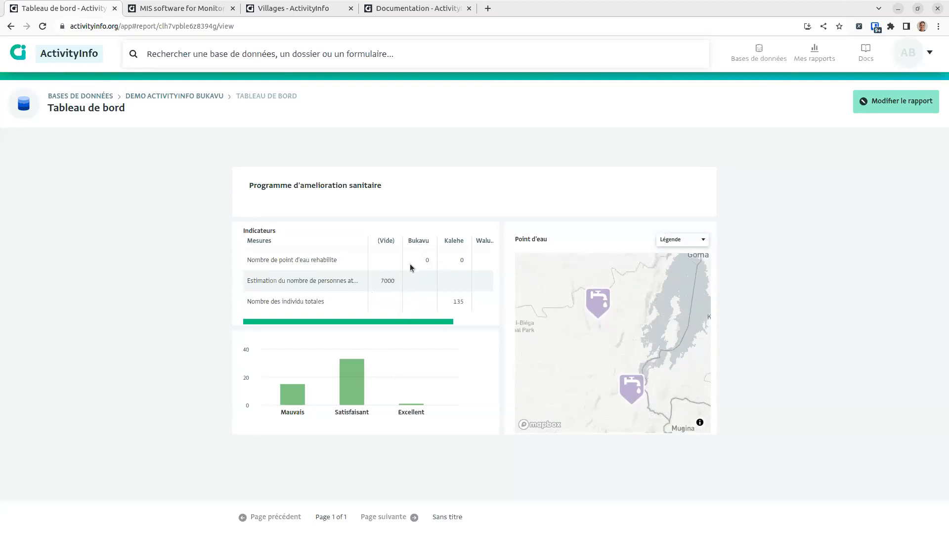
{"action": "left_click_drag", "start_coordinate": [358, 319], "coordinate": [405, 321]}
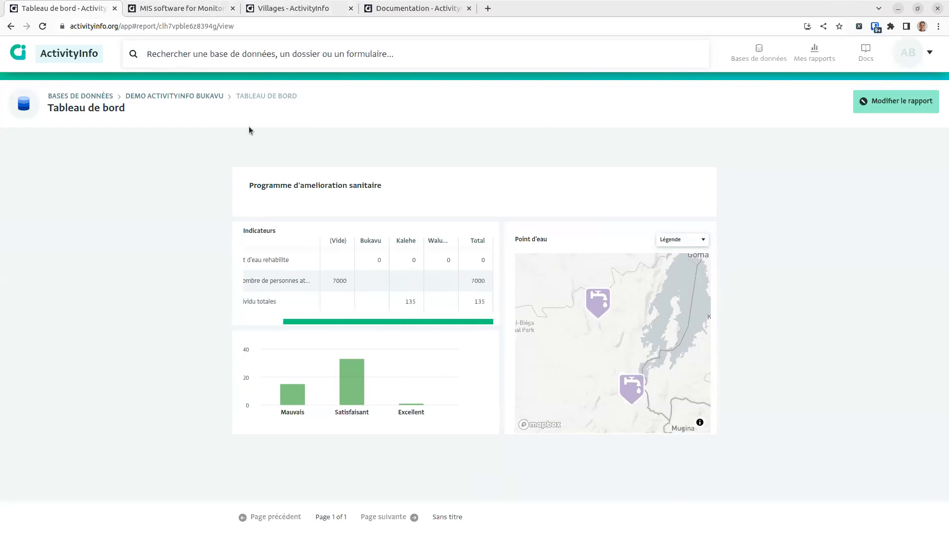
{"action": "key", "text": "ctrl+shift+i"}
{"action": "left_click", "coordinate": [782, 44]}
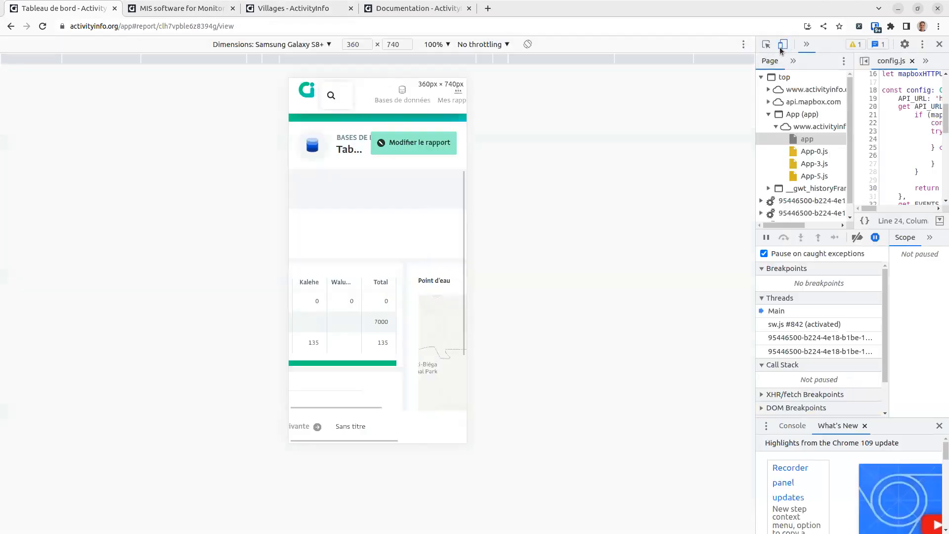
Step: Reload in mobile view and open Activites > Construction point d'eau records
{"action": "left_click", "coordinate": [43, 26]}
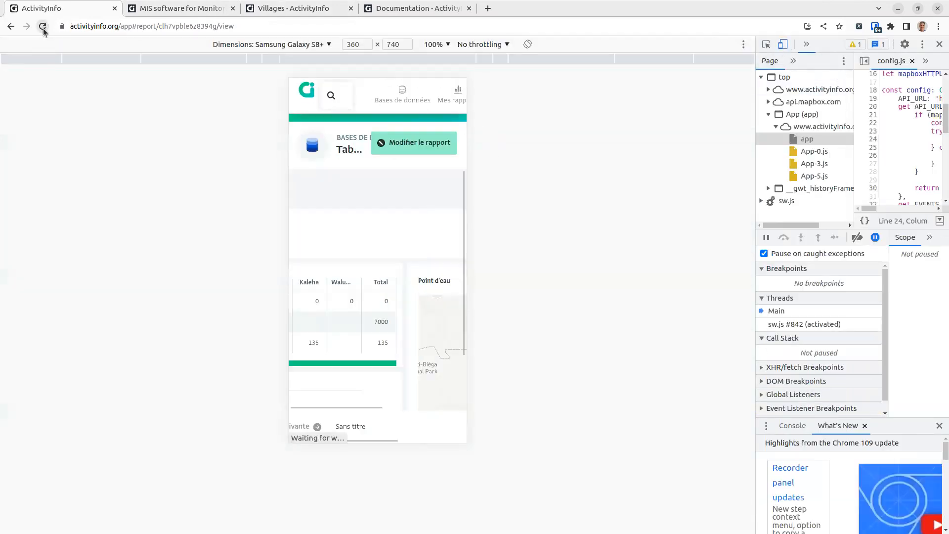
{"action": "left_click", "coordinate": [393, 167]}
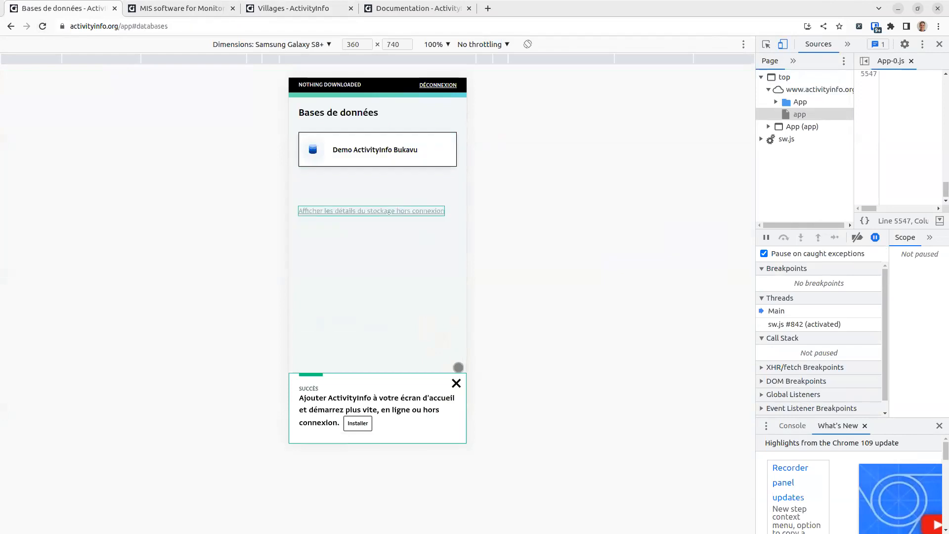
{"action": "left_click", "coordinate": [364, 152]}
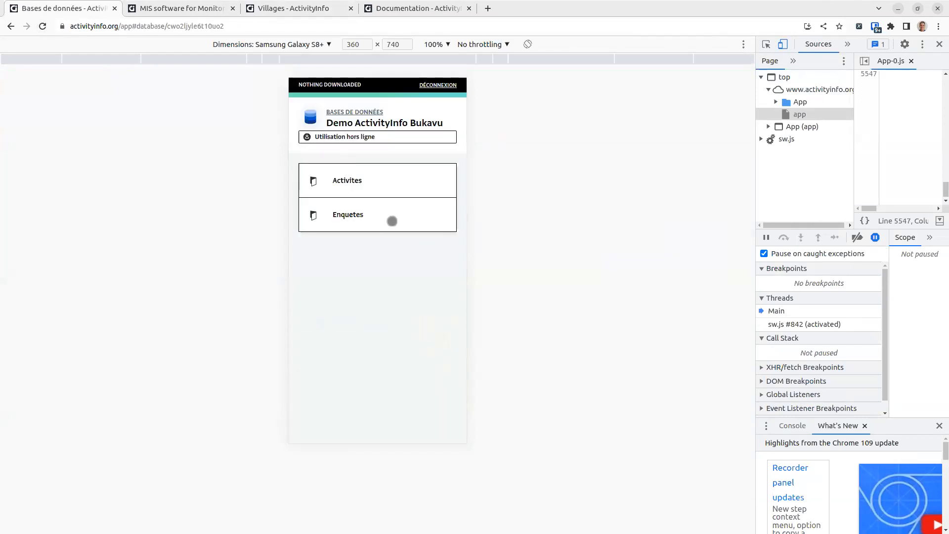
{"action": "left_click", "coordinate": [358, 186]}
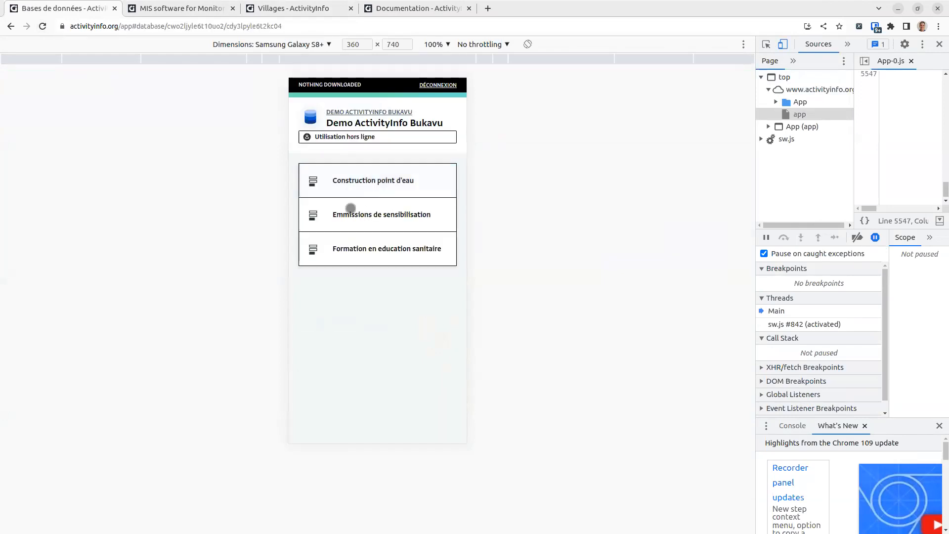
{"action": "left_click", "coordinate": [370, 178]}
Step: Change the displayed columns so the list shows ID and Village Nom
{"action": "left_click", "coordinate": [436, 153]}
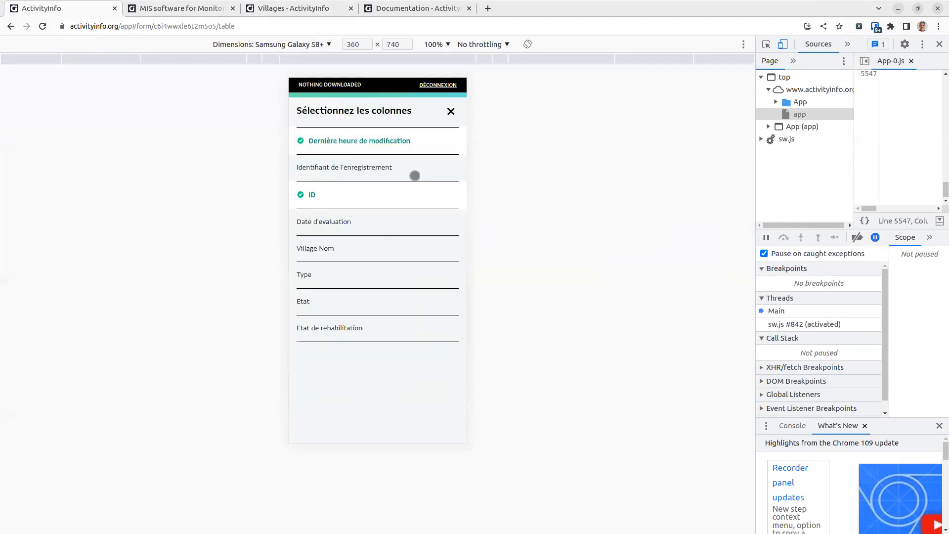
{"action": "left_click", "coordinate": [327, 254]}
{"action": "left_click", "coordinate": [325, 212]}
{"action": "left_click", "coordinate": [334, 246]}
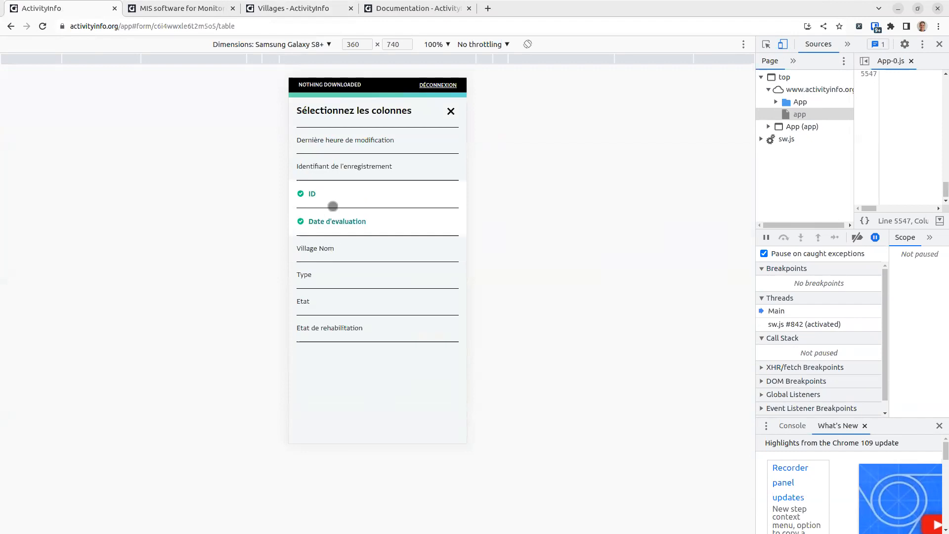
{"action": "left_click", "coordinate": [355, 241]}
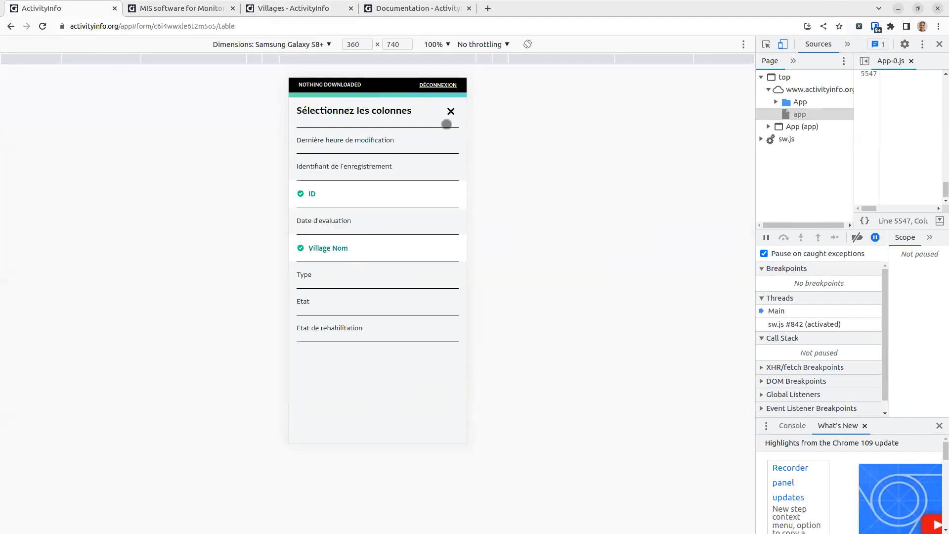
{"action": "left_click", "coordinate": [451, 109]}
{"action": "scroll", "coordinate": [416, 233], "scroll_direction": "down", "scroll_amount": 1}
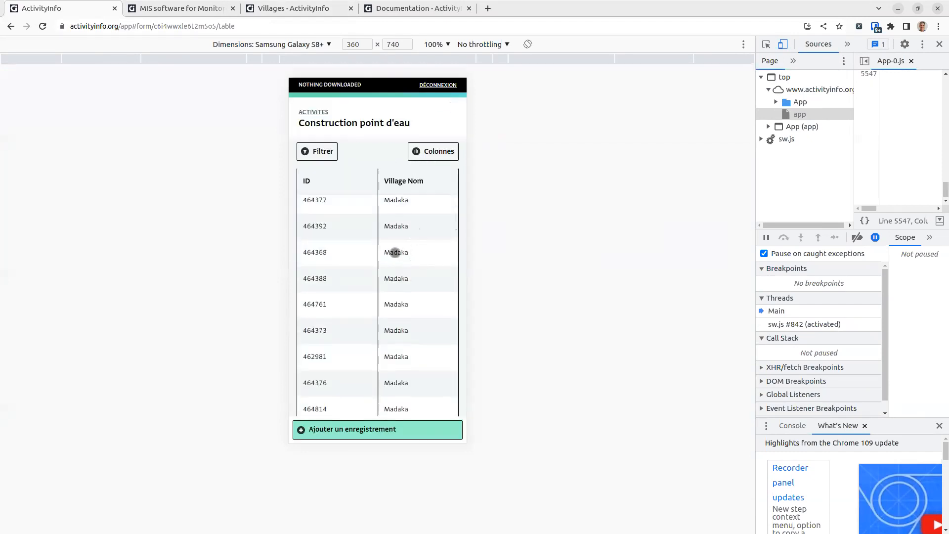
Step: Edit record 464368 to Etat Mauvais and rehabilitation En cours, then finish and save
{"action": "left_click", "coordinate": [399, 253]}
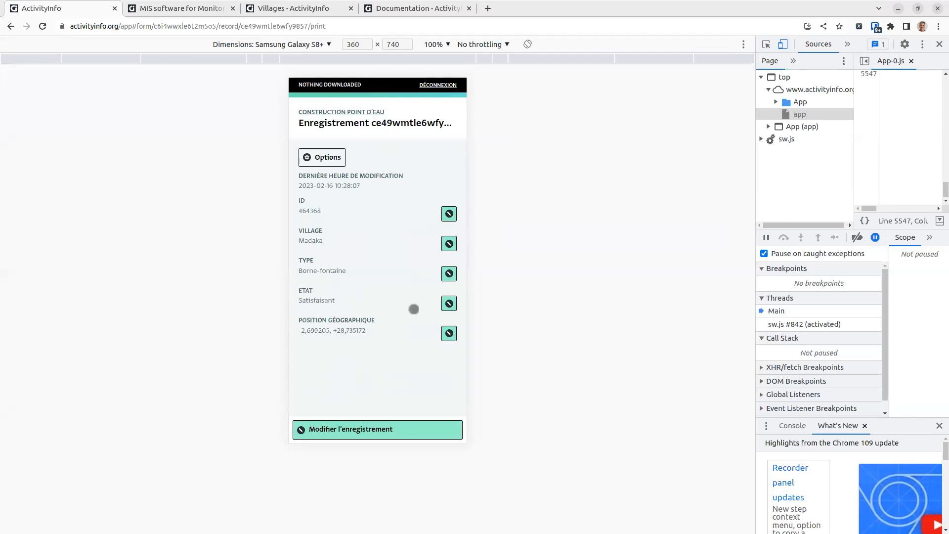
{"action": "left_click", "coordinate": [449, 303]}
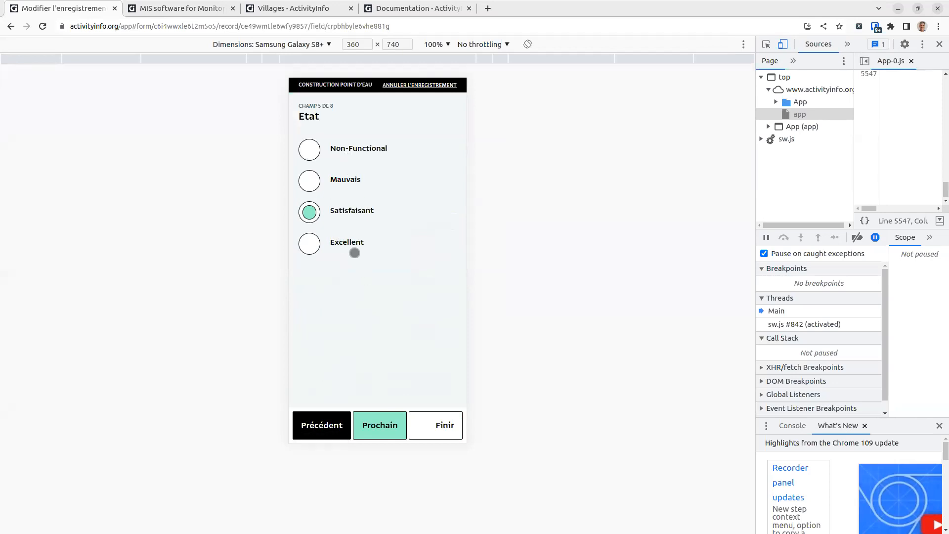
{"action": "left_click", "coordinate": [332, 178]}
{"action": "left_click", "coordinate": [374, 424]}
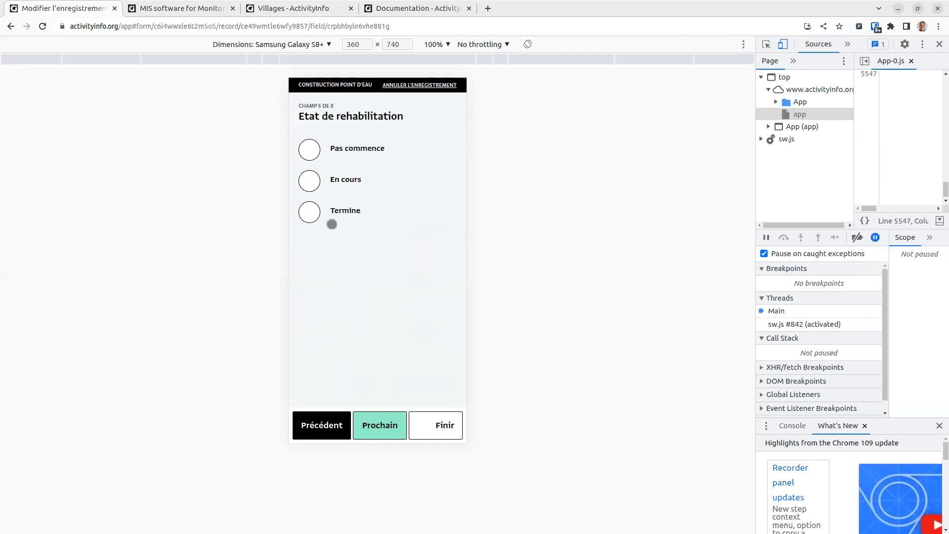
{"action": "left_click", "coordinate": [340, 191]}
{"action": "left_click", "coordinate": [381, 434]}
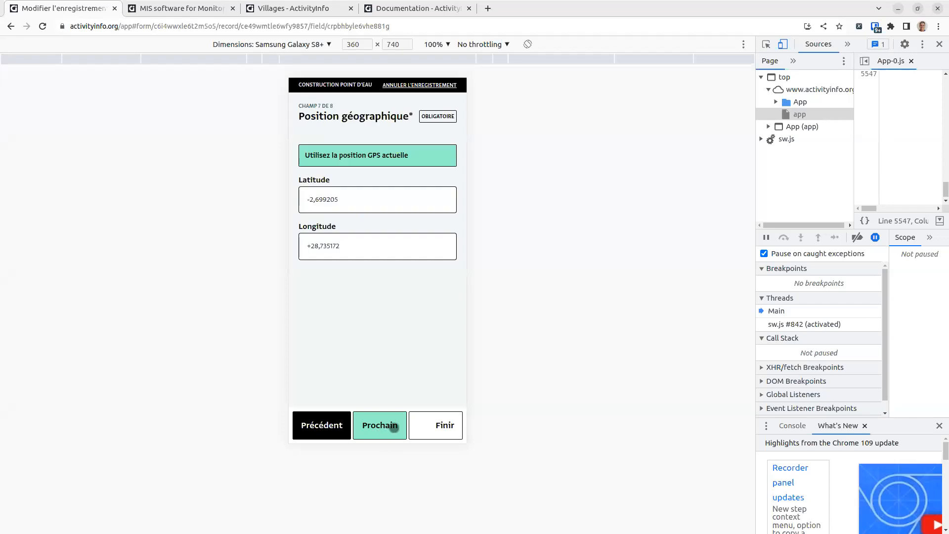
{"action": "left_click", "coordinate": [391, 427]}
{"action": "left_click", "coordinate": [425, 421]}
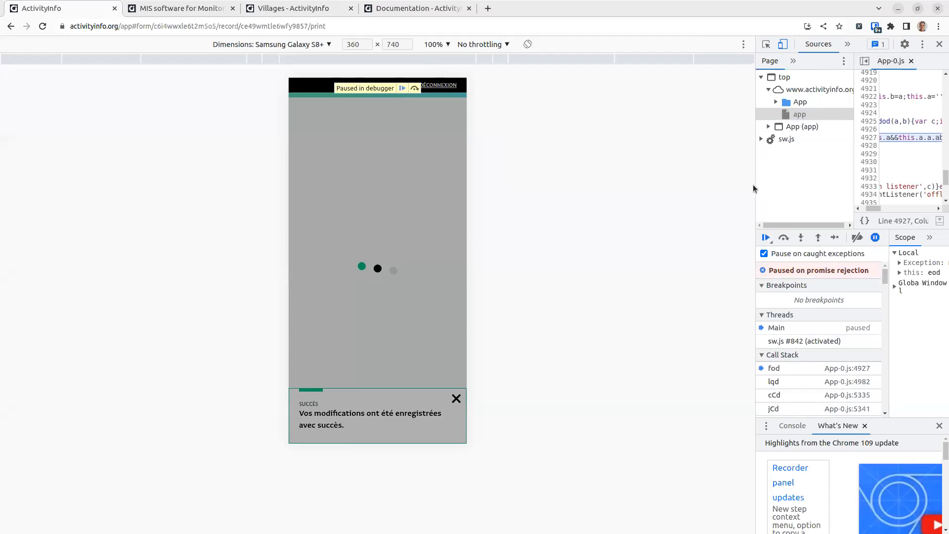
Step: In DevTools, close the App-0.js script and turn off Pause on exceptions
{"action": "left_click_drag", "start_coordinate": [752, 188], "coordinate": [573, 187]}
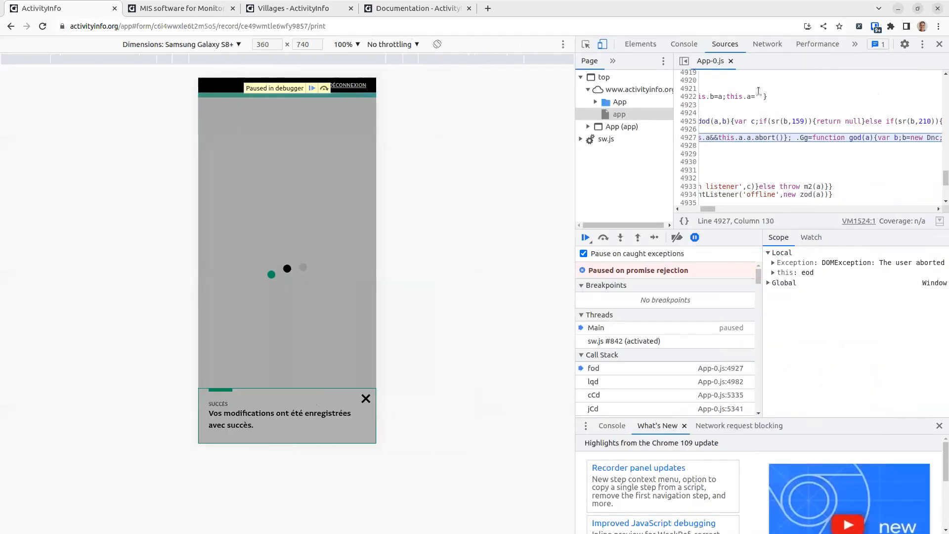
{"action": "left_click_drag", "start_coordinate": [712, 209], "coordinate": [690, 208]}
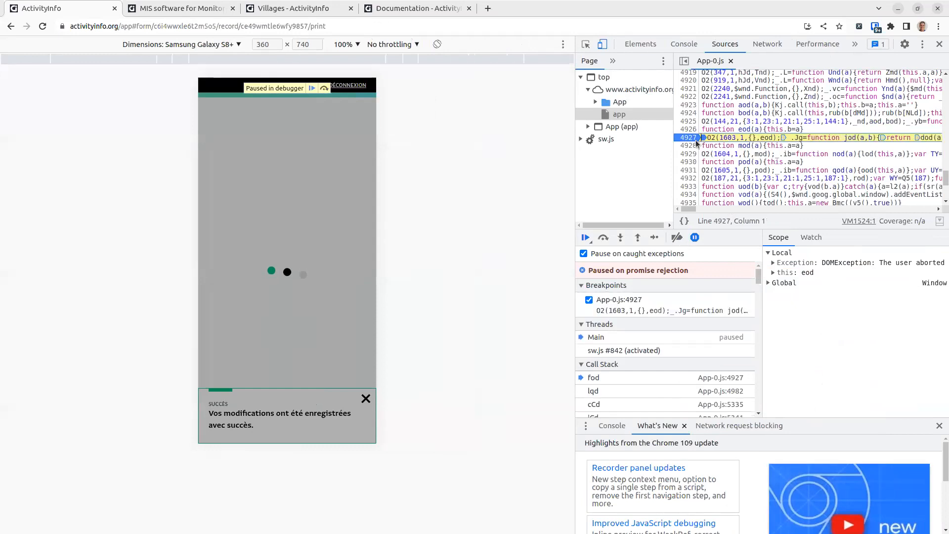
{"action": "left_click", "coordinate": [640, 91]}
{"action": "left_click", "coordinate": [729, 61]}
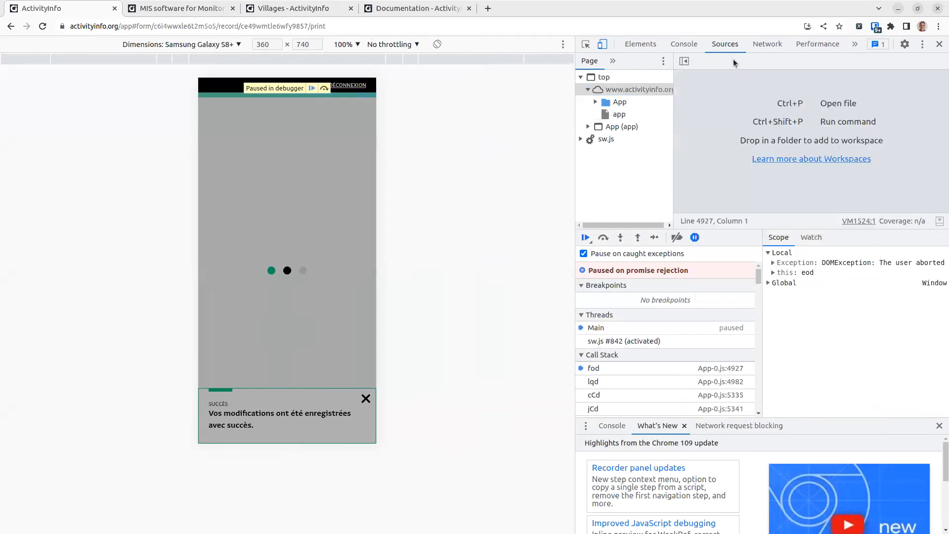
{"action": "left_click", "coordinate": [694, 237]}
Step: Resume the paused page, cancel the logout prompt, and return to the Construction point d'eau list
{"action": "left_click_drag", "start_coordinate": [575, 234], "coordinate": [825, 234]}
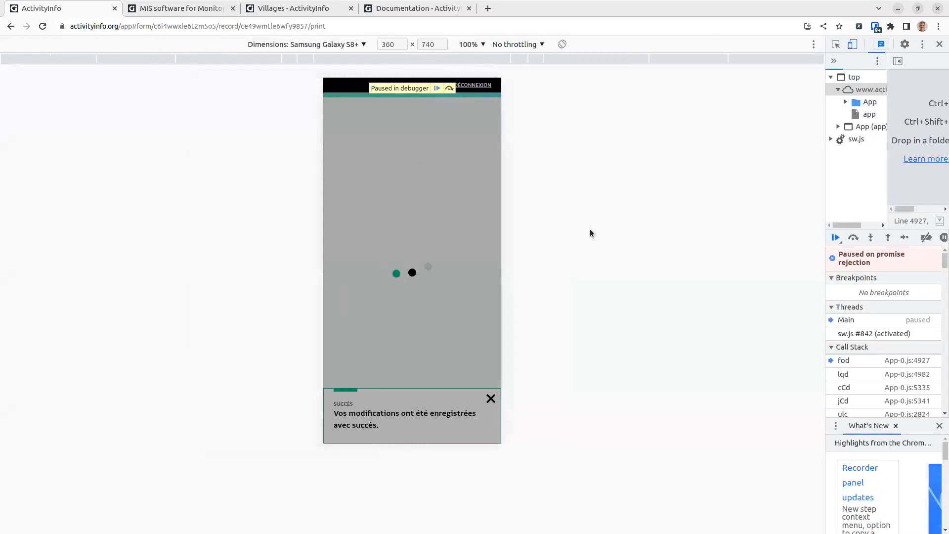
{"action": "left_click", "coordinate": [436, 89]}
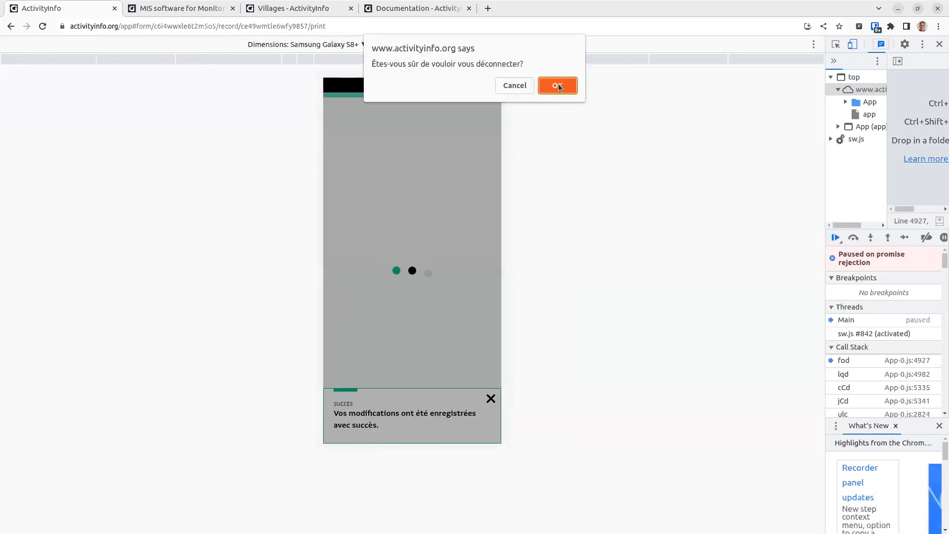
{"action": "left_click", "coordinate": [516, 86]}
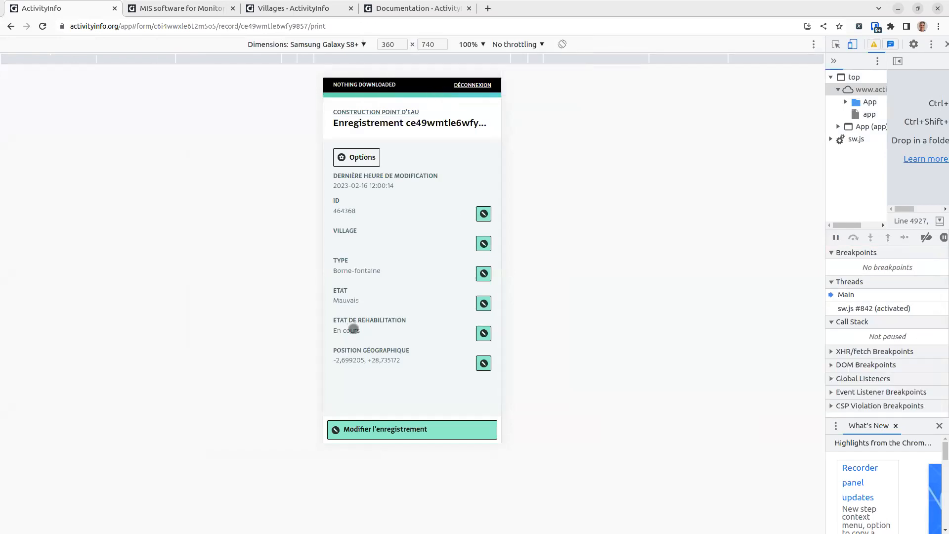
{"action": "left_click", "coordinate": [395, 105]}
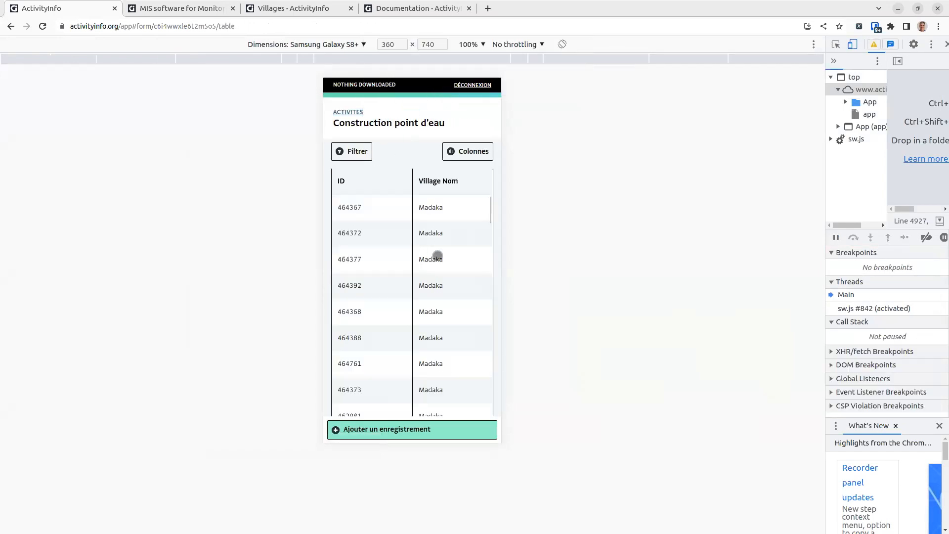
Step: Open water point 464377 for editing and set its condition to Excellent
{"action": "left_click", "coordinate": [436, 255]}
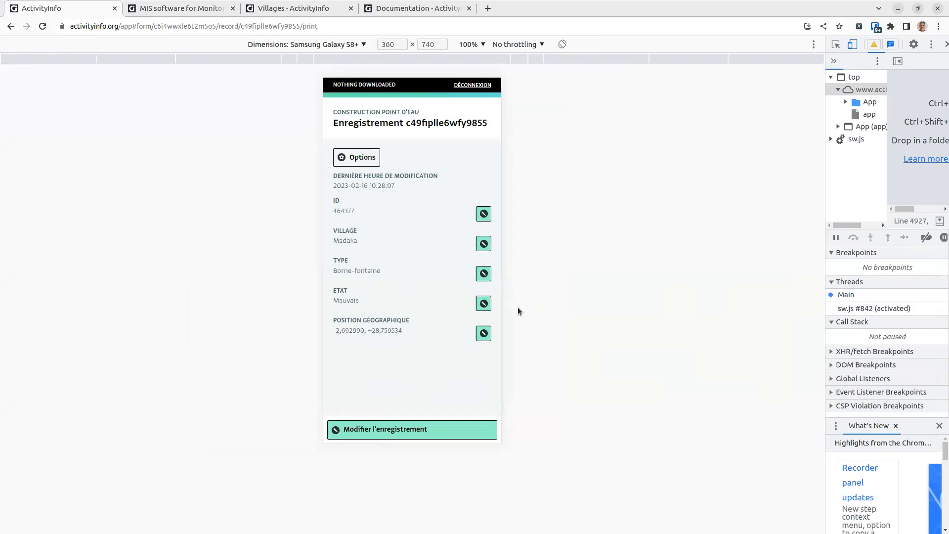
{"action": "left_click", "coordinate": [428, 430]}
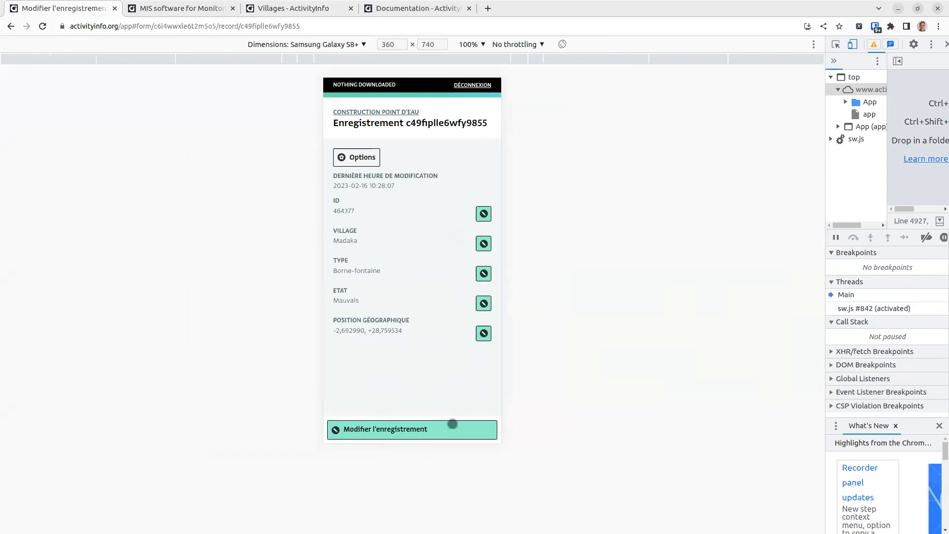
{"action": "left_click", "coordinate": [414, 424]}
{"action": "left_click", "coordinate": [416, 433]}
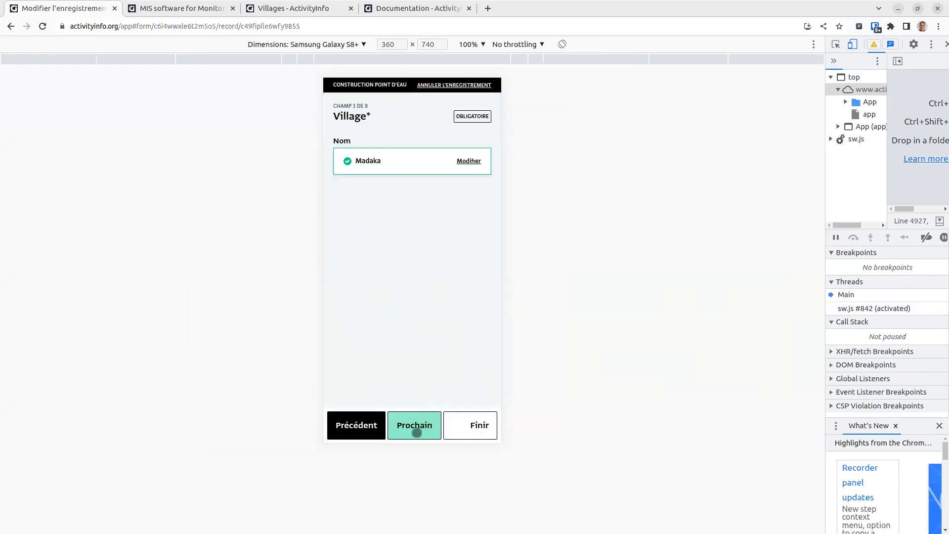
{"action": "left_click", "coordinate": [416, 430]}
{"action": "left_click", "coordinate": [417, 427]}
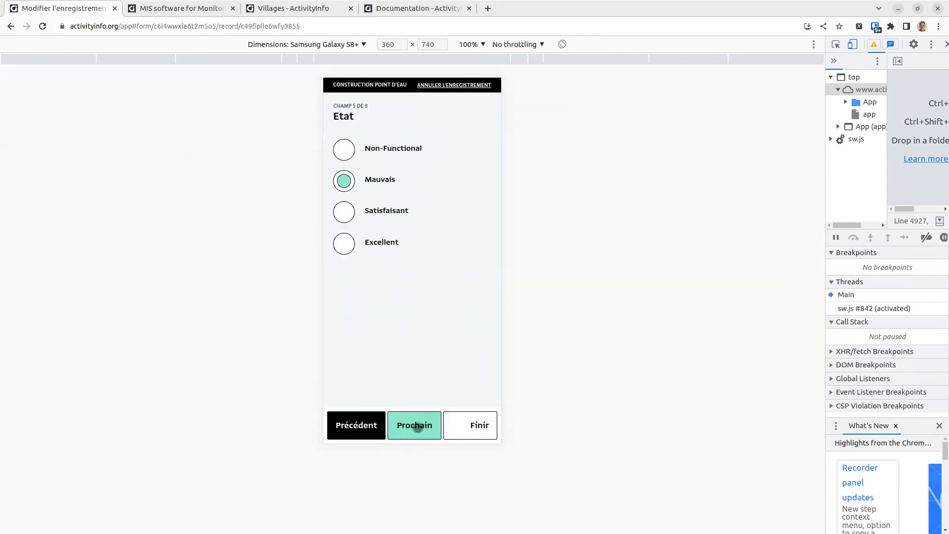
{"action": "left_click", "coordinate": [388, 241]}
Step: Set the rehabilitation status of record 464377 to Termine
{"action": "left_click", "coordinate": [420, 423]}
{"action": "left_click", "coordinate": [419, 423]}
{"action": "left_click", "coordinate": [376, 424]}
{"action": "left_click", "coordinate": [380, 210]}
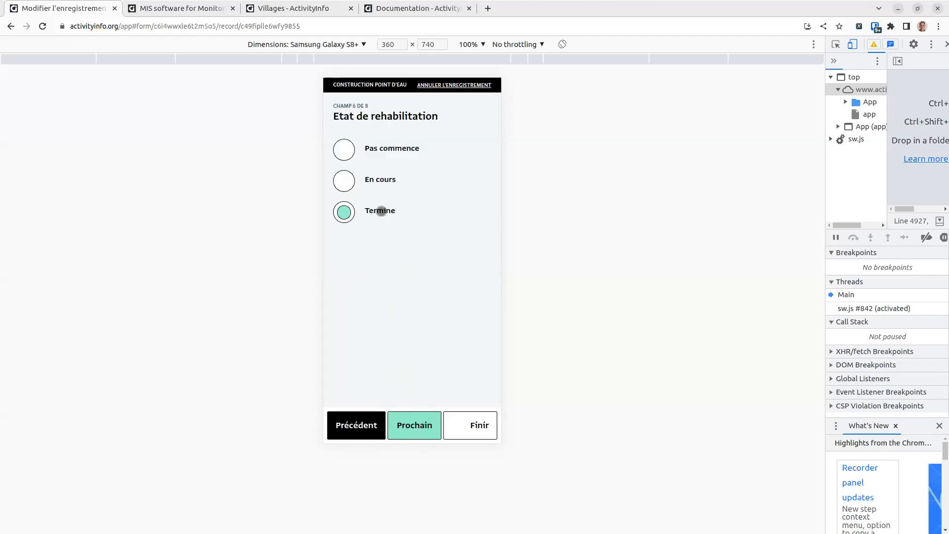
{"action": "left_click", "coordinate": [413, 427]}
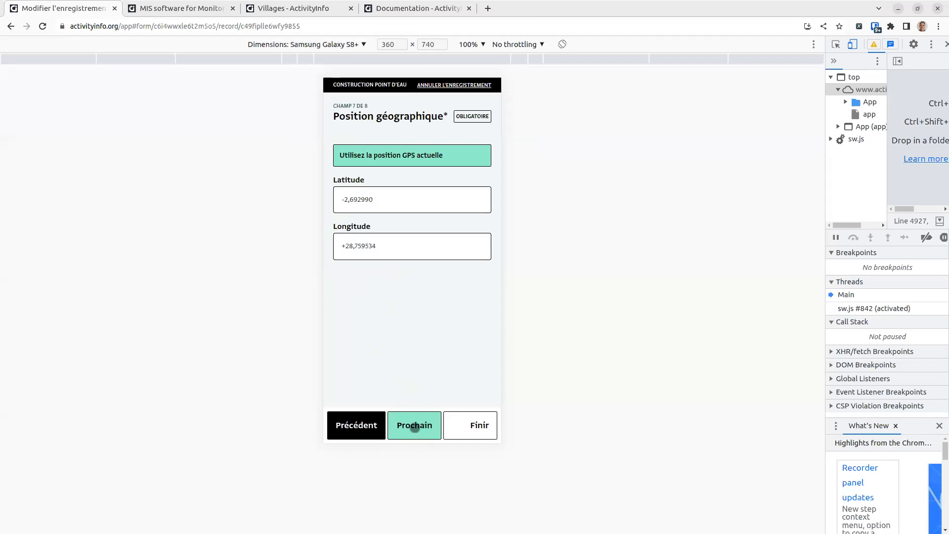
Step: Finish and save the edited record, then close the save confirmation
{"action": "left_click", "coordinate": [422, 426]}
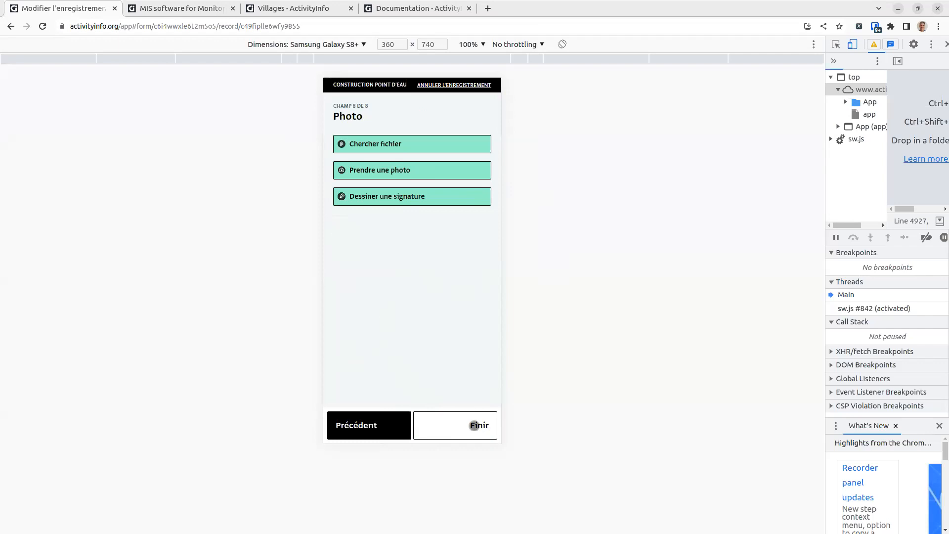
{"action": "right_click", "coordinate": [474, 426]}
{"action": "left_click", "coordinate": [451, 432]}
{"action": "left_click", "coordinate": [472, 431]}
{"action": "left_click", "coordinate": [491, 397]}
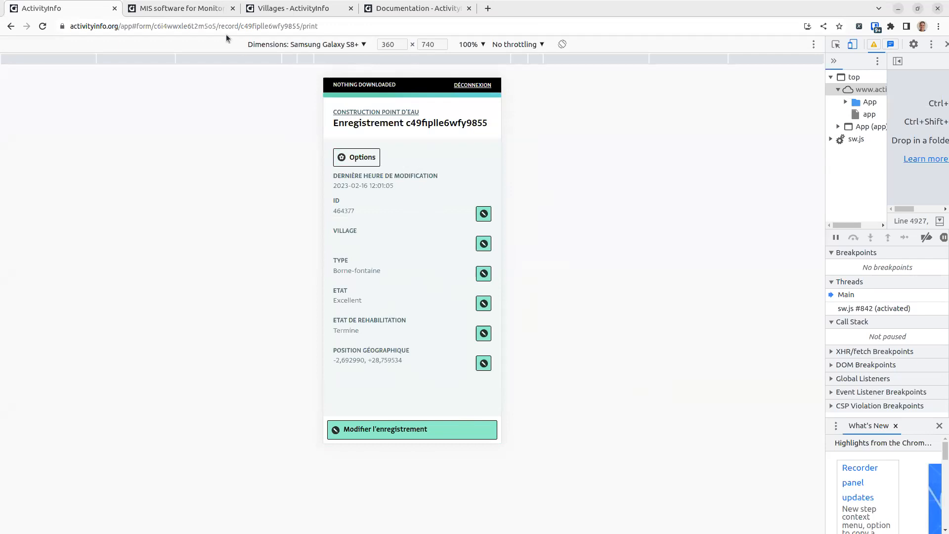
Step: Dismiss the context menu and switch to the Villages browser tab
{"action": "right_click", "coordinate": [382, 110]}
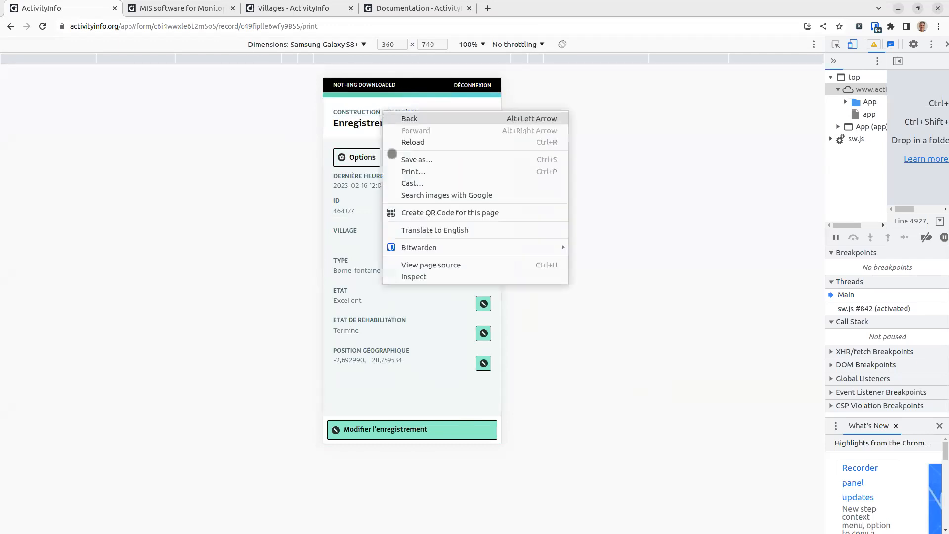
{"action": "left_click", "coordinate": [267, 155]}
{"action": "left_click", "coordinate": [206, 7]}
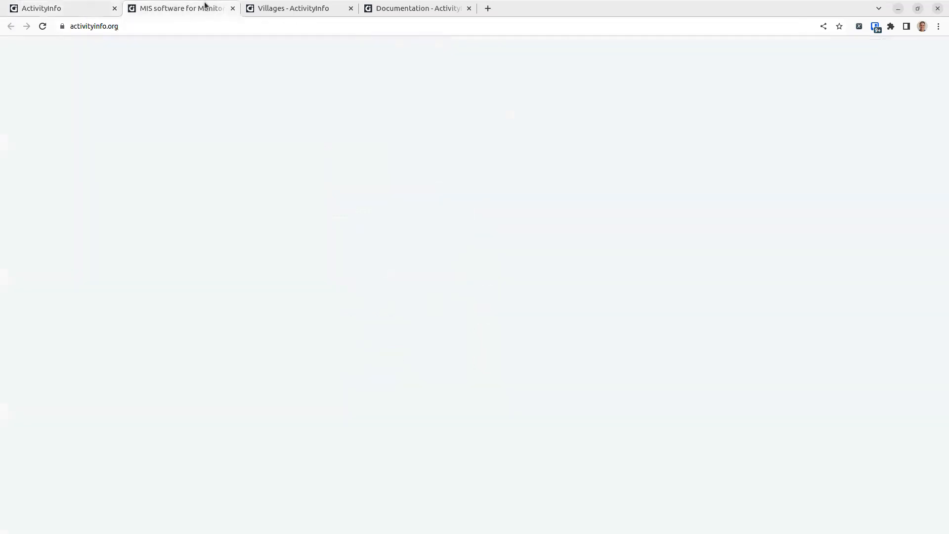
{"action": "left_click", "coordinate": [298, 9]}
Step: Open the Demo ActivityInfo Bukavu Tableau de bord, review its indicator table, then view the ActivityInfo homepage
{"action": "left_click", "coordinate": [189, 101]}
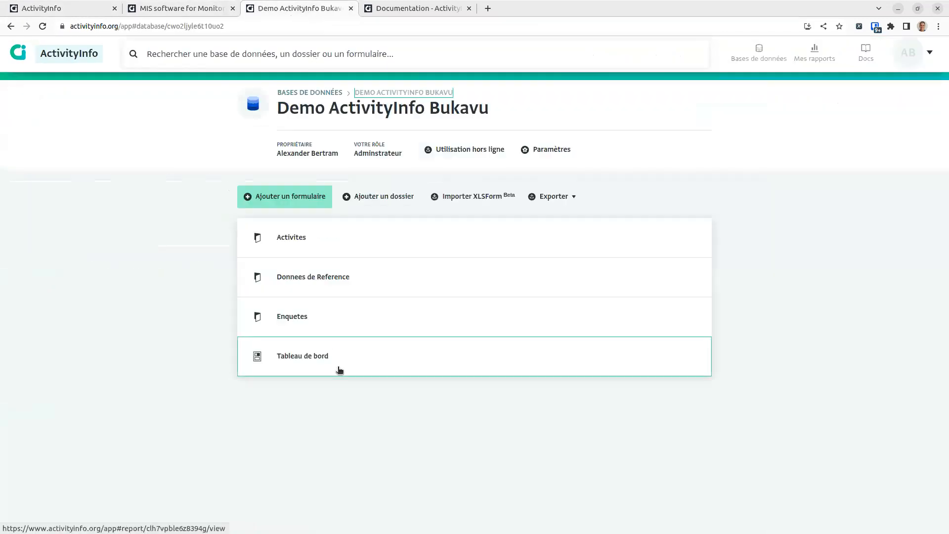
{"action": "left_click", "coordinate": [336, 368]}
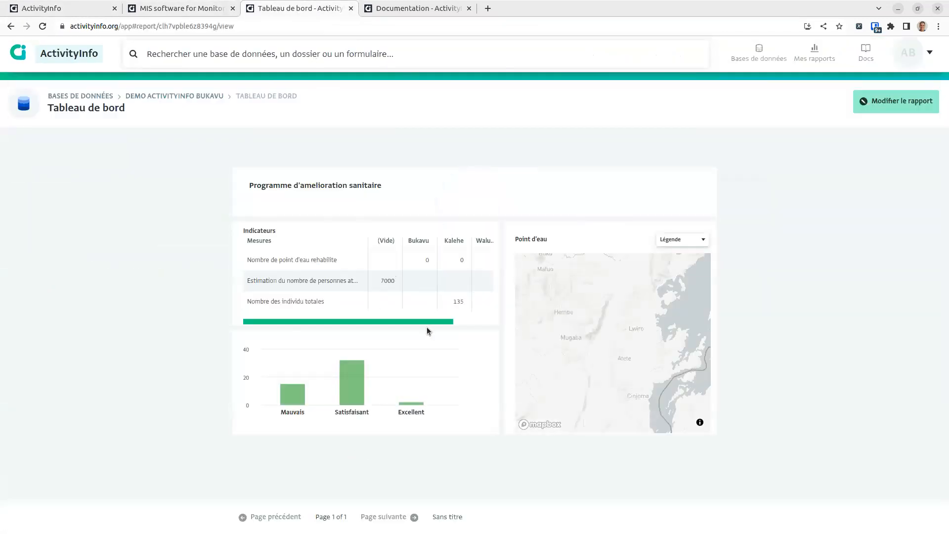
{"action": "left_click_drag", "start_coordinate": [426, 327], "coordinate": [465, 320]}
{"action": "left_click", "coordinate": [466, 321]}
{"action": "left_click", "coordinate": [435, 264]}
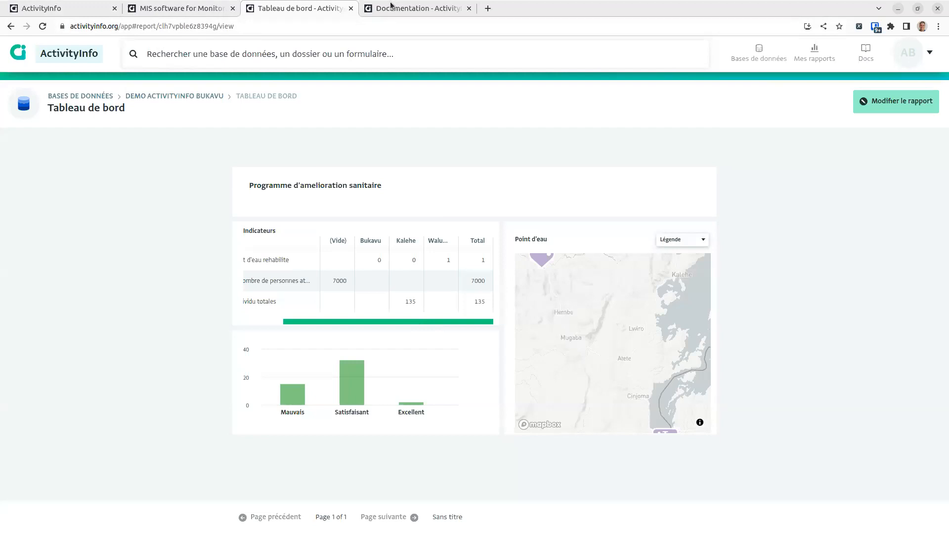
{"action": "left_click", "coordinate": [178, 8]}
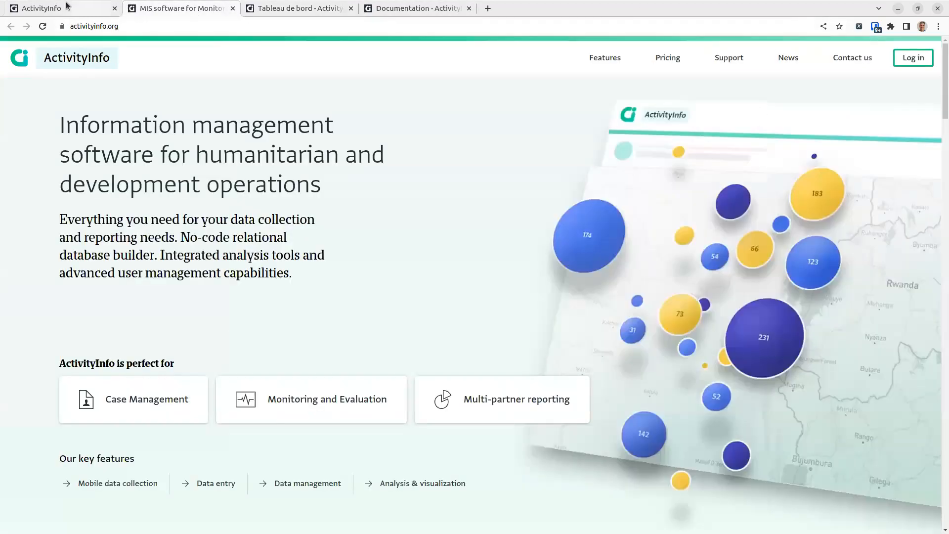
Step: Move the Google Slides deck into this window and show slide 18, Adoptez ActivityInfo, with €4800 yearly pricing
{"action": "left_click", "coordinate": [67, 6]}
{"action": "left_click_drag", "start_coordinate": [277, 6], "coordinate": [77, 15]}
{"action": "left_click", "coordinate": [801, 287]}
{"action": "left_click", "coordinate": [787, 323]}
{"action": "left_click", "coordinate": [787, 325]}
{"action": "left_click", "coordinate": [789, 336]}
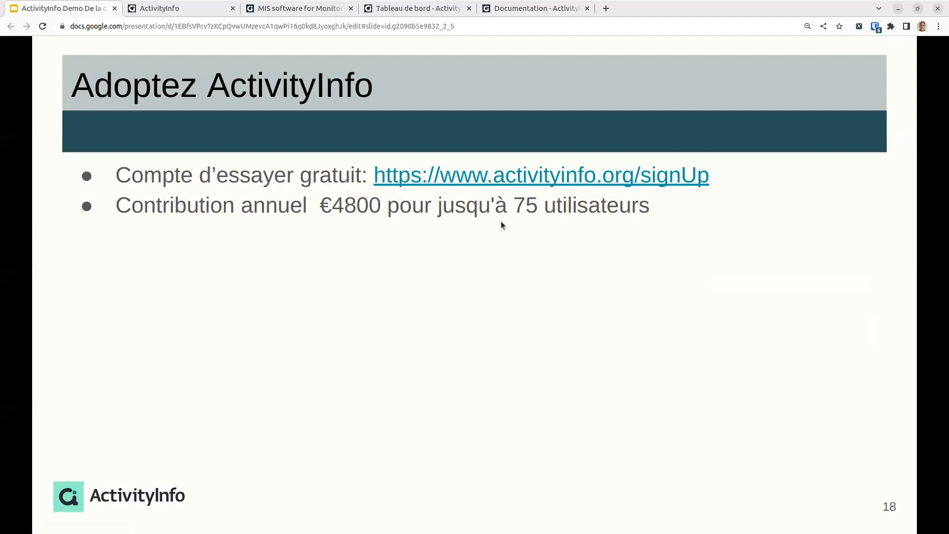
{"action": "left_click", "coordinate": [414, 236]}
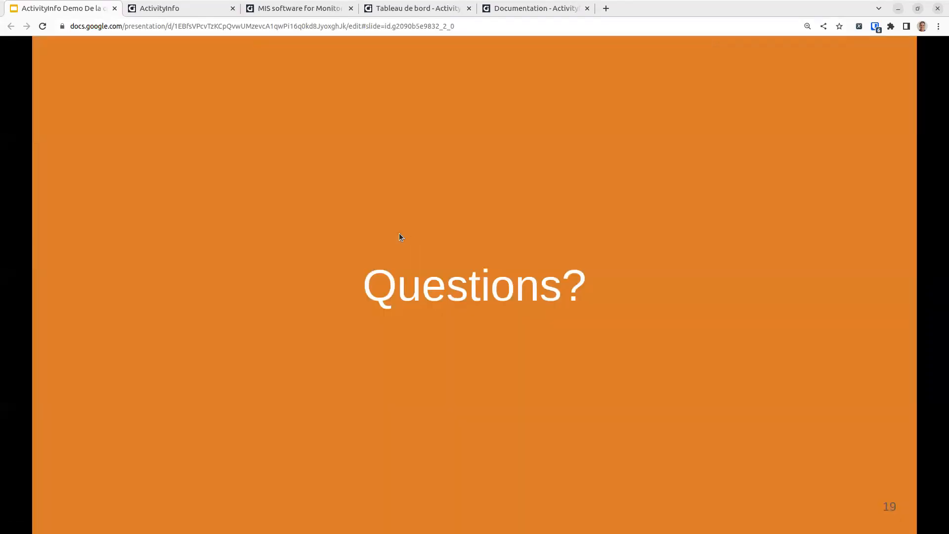
{"action": "key", "text": "Left"}
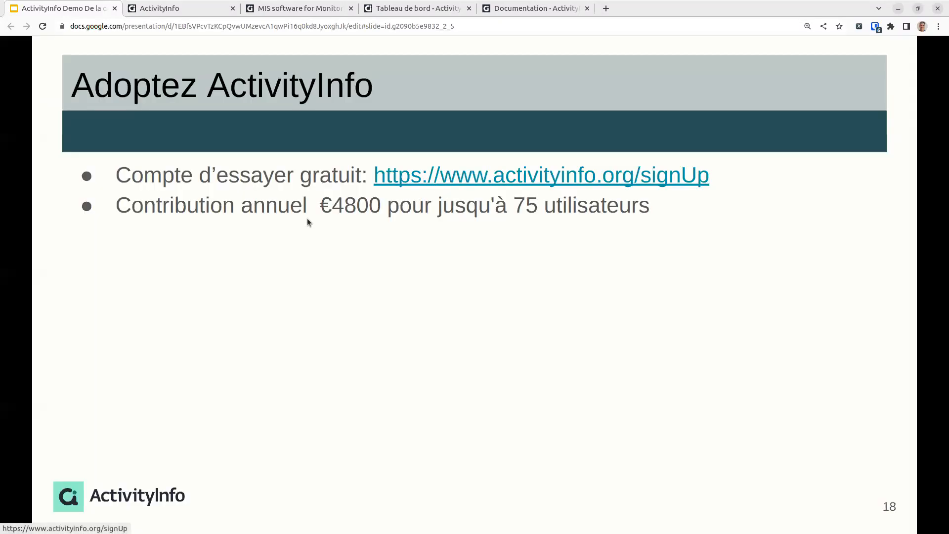
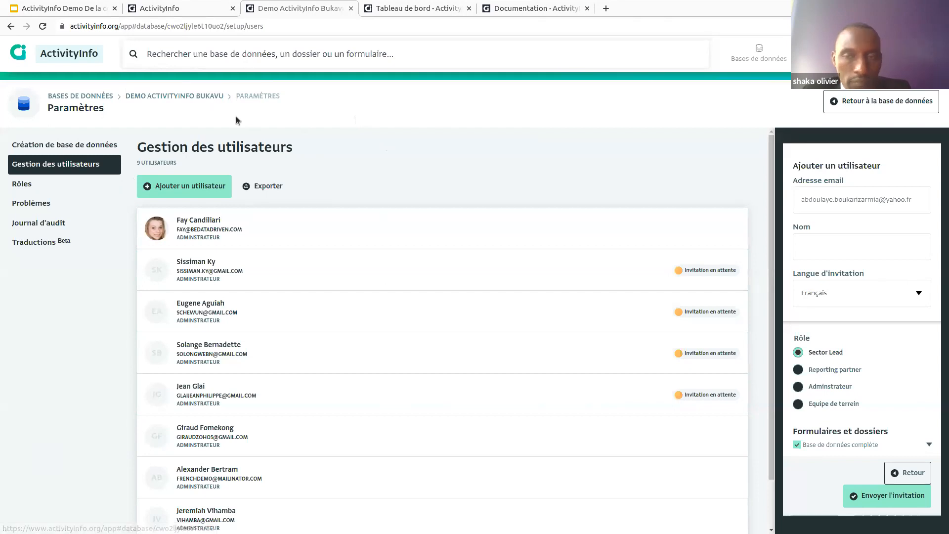
Step: Zoom to 110%, open Activites > Construction point d'eau, and view record 464367's change history
{"action": "left_click", "coordinate": [206, 98]}
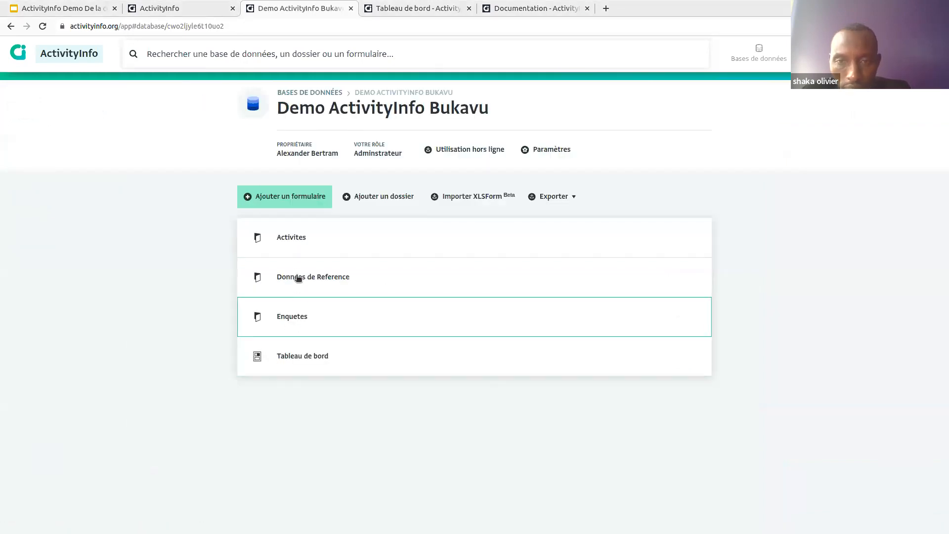
{"action": "key", "text": "ctrl+plus"}
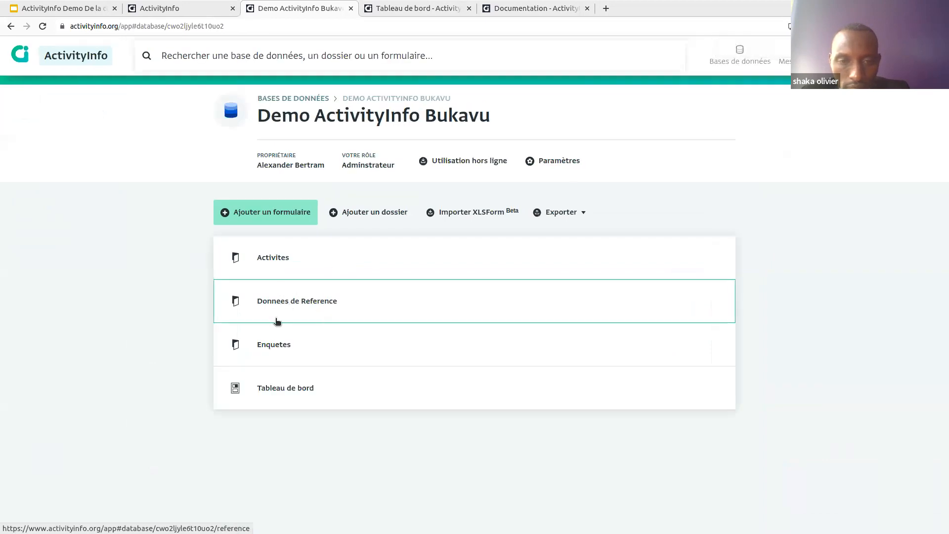
{"action": "left_click", "coordinate": [292, 262]}
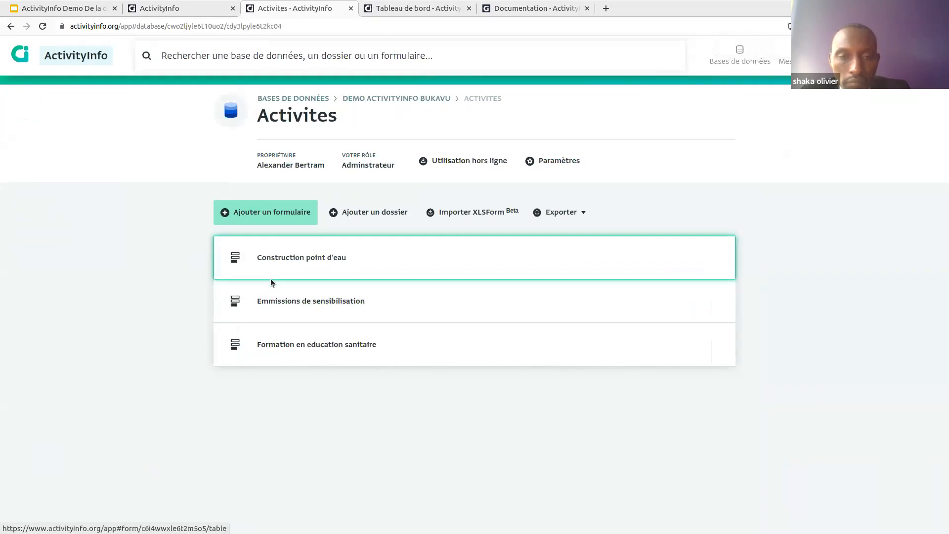
{"action": "left_click", "coordinate": [307, 261]}
{"action": "left_click", "coordinate": [221, 209]}
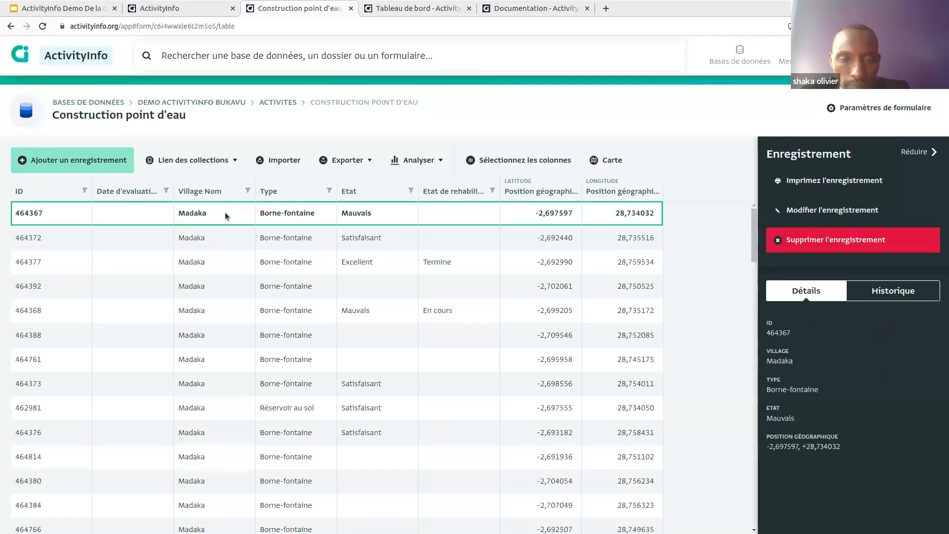
{"action": "left_click", "coordinate": [880, 289]}
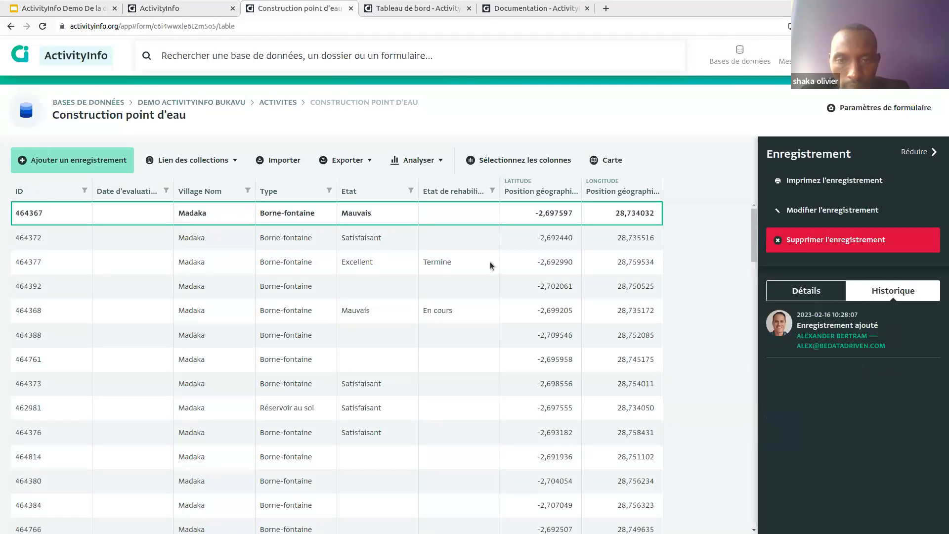
Step: Add Dernière heure de modification as the first column and sort the table by it
{"action": "left_click", "coordinate": [481, 163]}
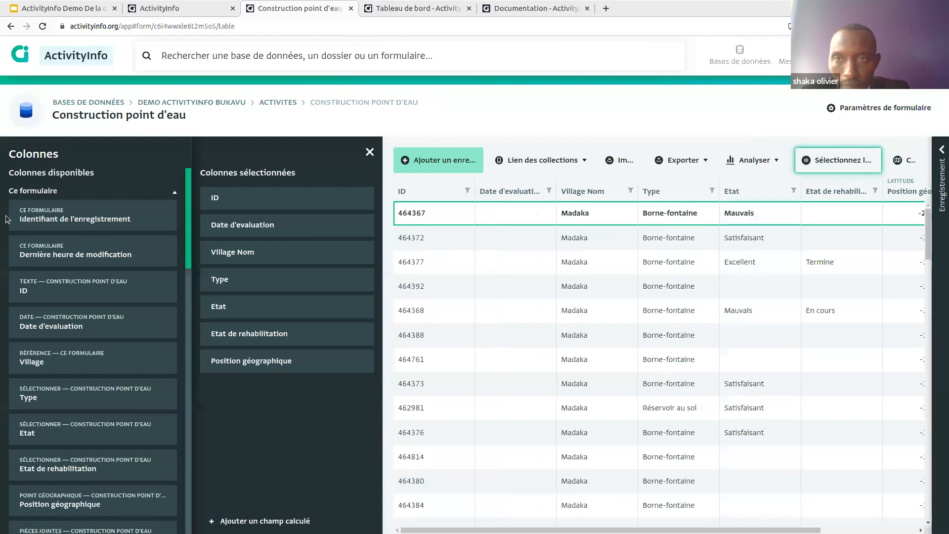
{"action": "left_click_drag", "start_coordinate": [69, 256], "coordinate": [232, 195]}
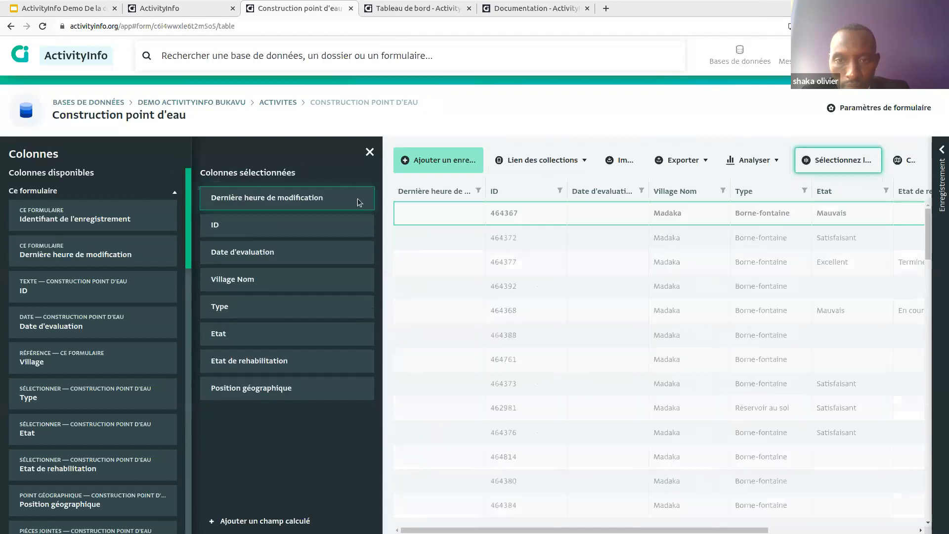
{"action": "left_click", "coordinate": [478, 192]}
{"action": "left_click", "coordinate": [474, 246]}
{"action": "left_click", "coordinate": [370, 153]}
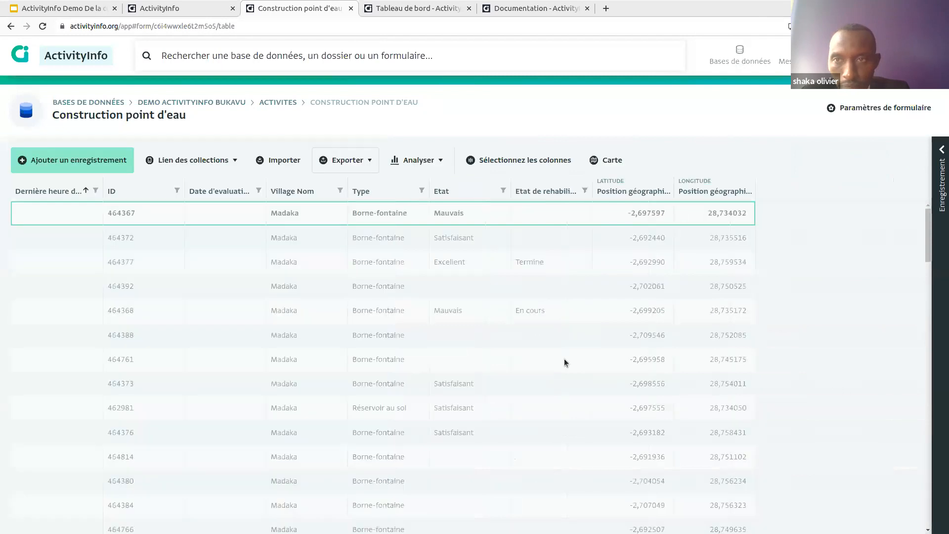
Step: Review the history of most recently modified record 464377, then return to Activites
{"action": "left_click", "coordinate": [942, 171]}
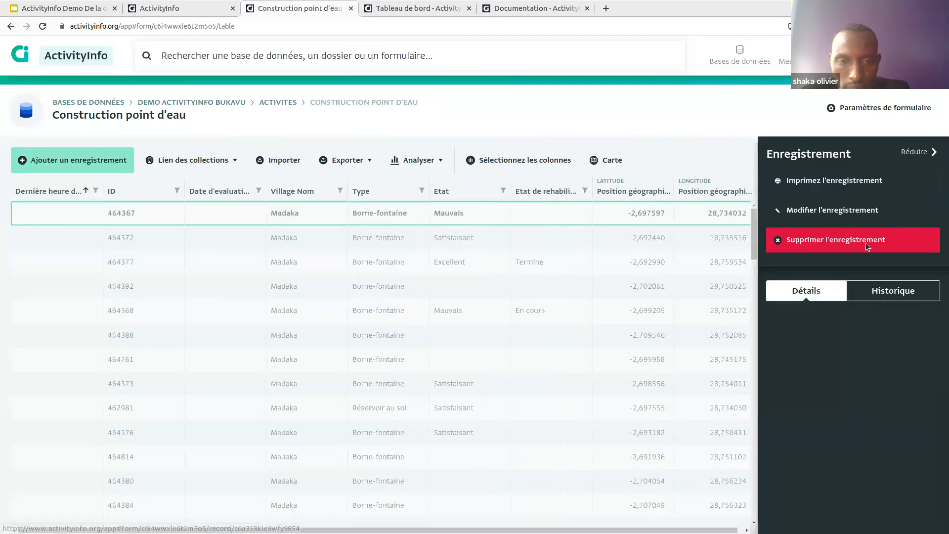
{"action": "left_click", "coordinate": [881, 291]}
{"action": "left_click", "coordinate": [88, 217]}
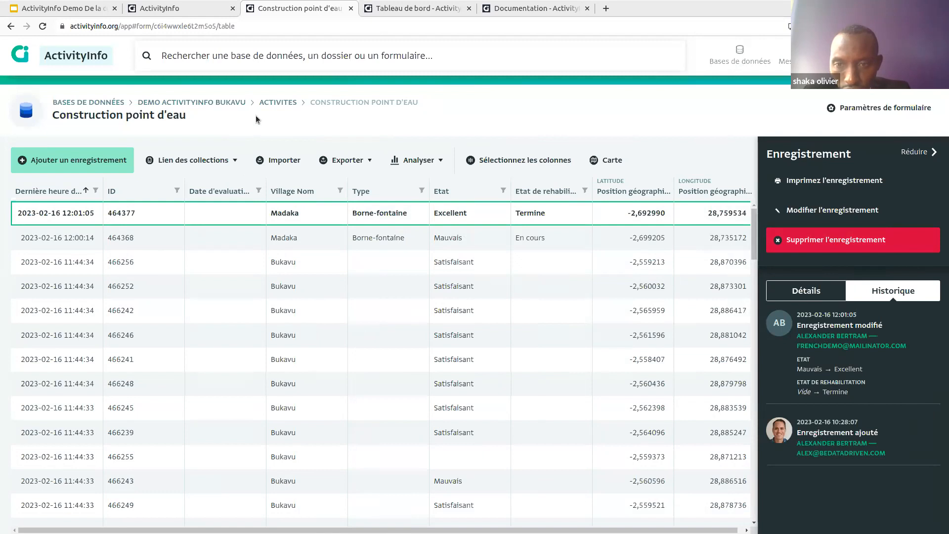
{"action": "left_click", "coordinate": [292, 153]}
{"action": "left_click", "coordinate": [275, 100]}
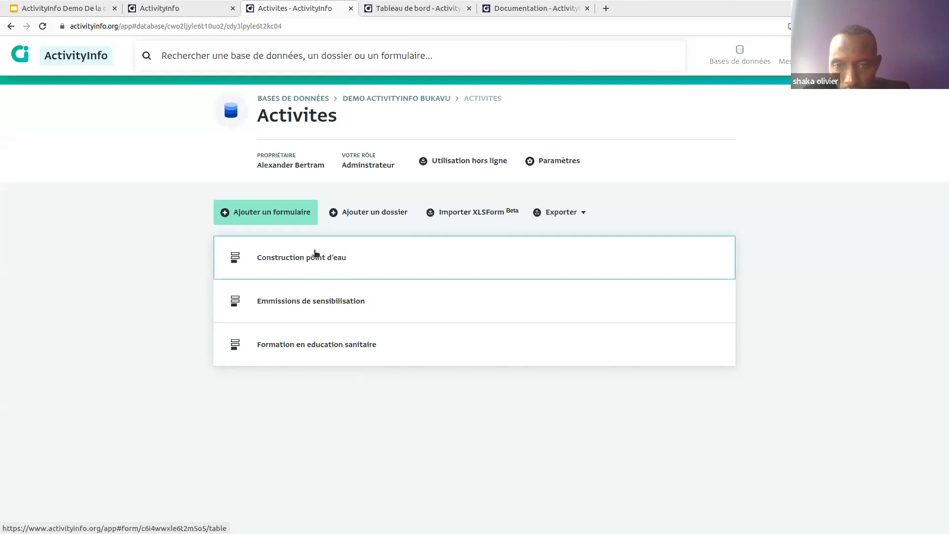
Step: Create a blank database named 'Franck demo' and begin adding its first form
{"action": "left_click", "coordinate": [272, 211]}
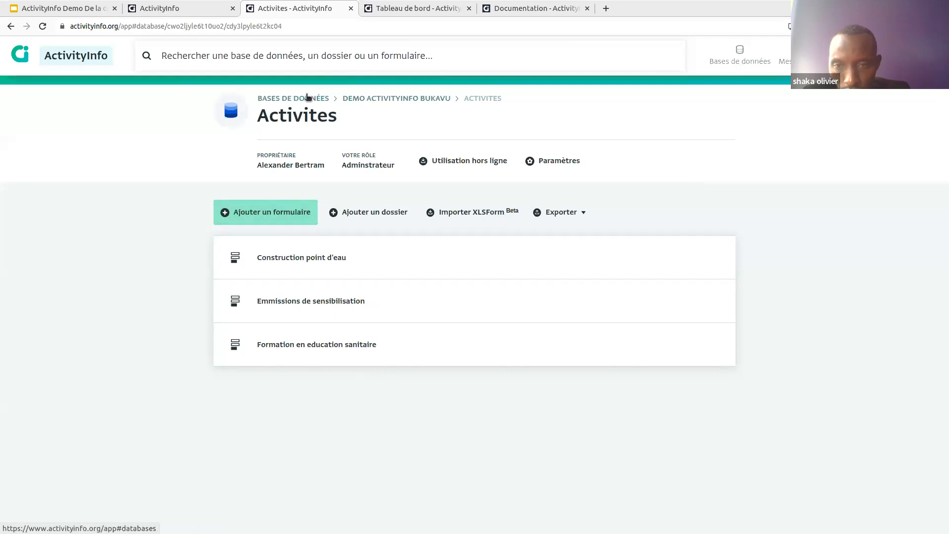
{"action": "left_click", "coordinate": [306, 97]}
{"action": "left_click", "coordinate": [277, 172]}
{"action": "type", "text": "Franck demo"}
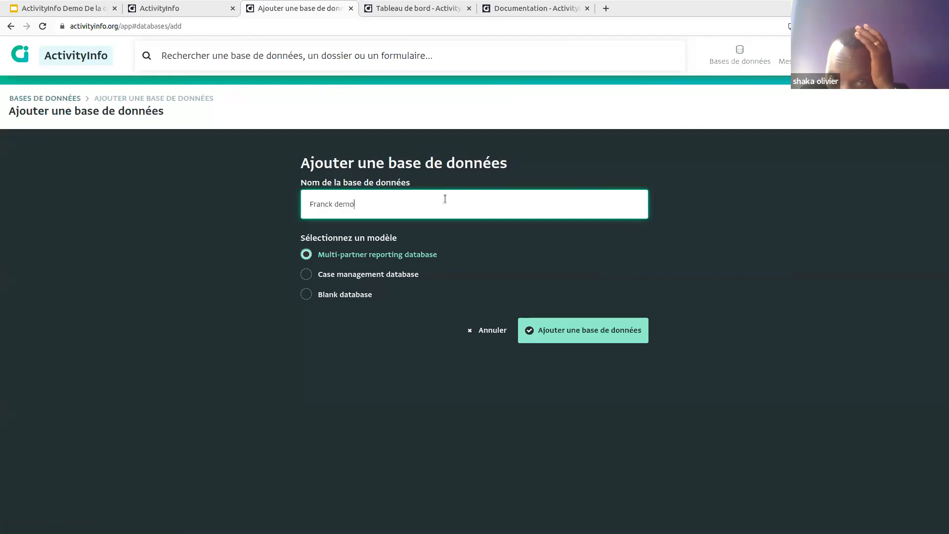
{"action": "left_click", "coordinate": [342, 295]}
{"action": "left_click", "coordinate": [548, 330]}
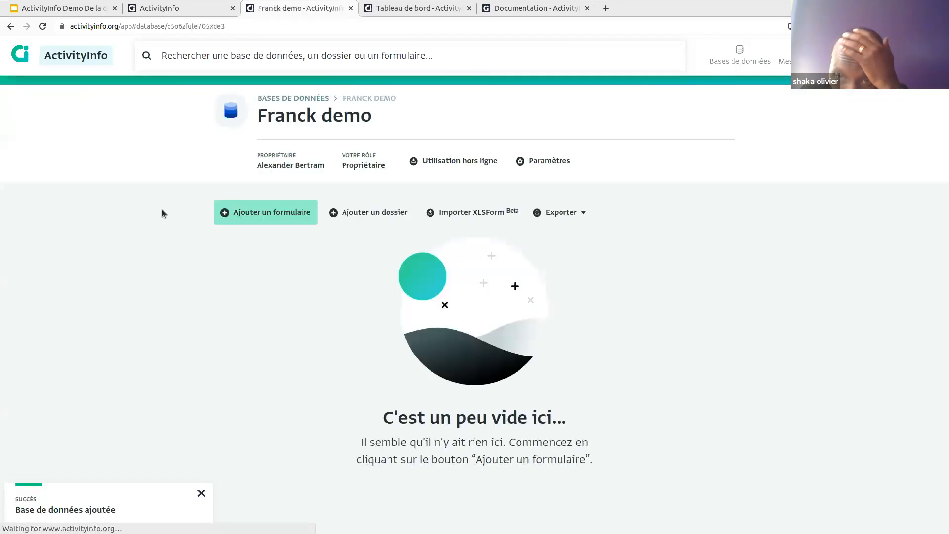
{"action": "left_click", "coordinate": [267, 212]}
{"action": "left_click", "coordinate": [515, 226]}
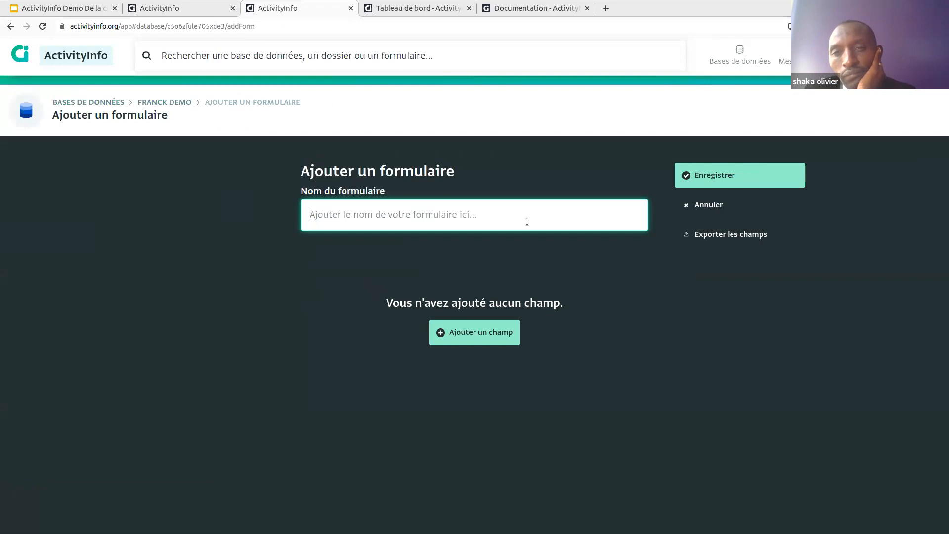
Step: Name the form 'Jeunes inscrit' and add a required text field 'Nom'
{"action": "type", "text": "Jeunes "}
{"action": "type", "text": "en"}
{"action": "key", "text": "BackSpace"}
{"action": "key", "text": "BackSpace"}
{"action": "type", "text": "inscrit"}
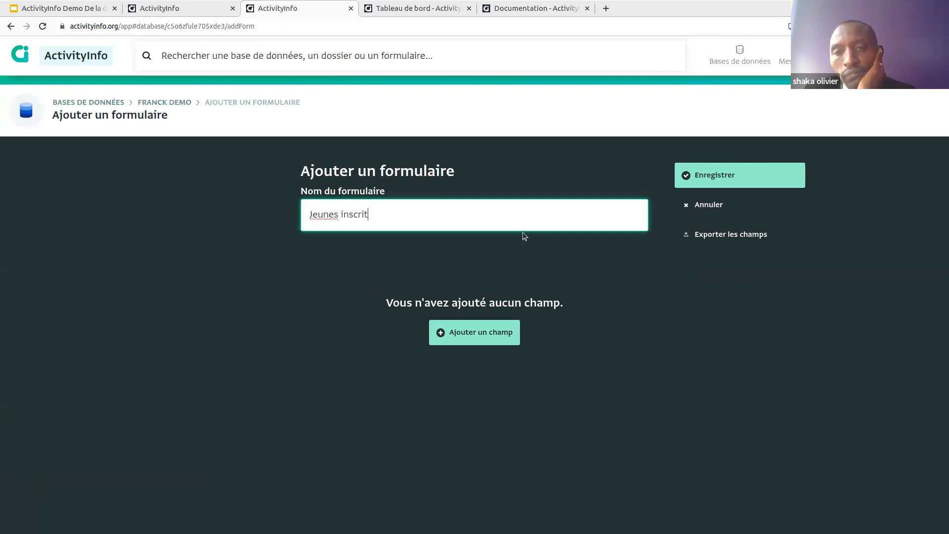
{"action": "left_click", "coordinate": [455, 325]}
{"action": "left_click", "coordinate": [542, 287]}
{"action": "type", "text": "Nom"}
{"action": "left_click", "coordinate": [544, 361]}
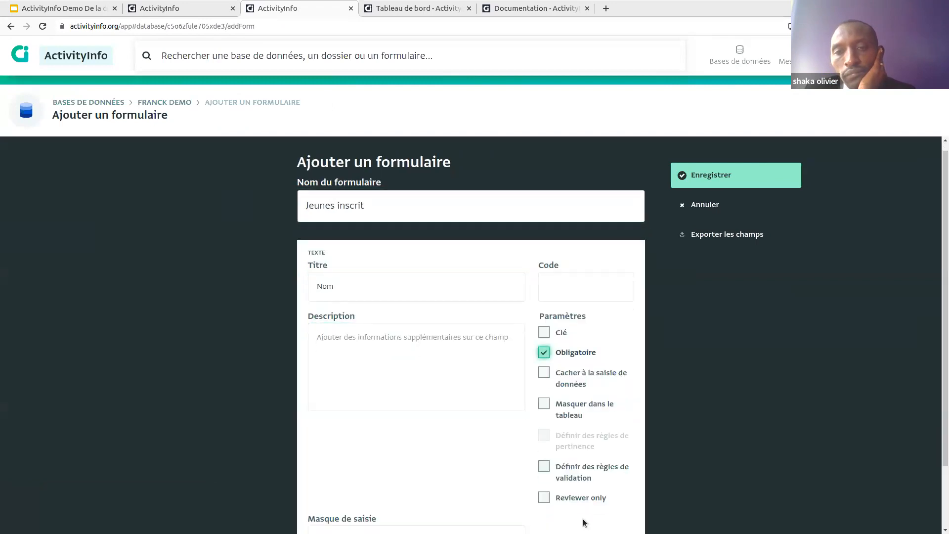
{"action": "scroll", "coordinate": [583, 520], "scroll_direction": "down", "scroll_amount": 3}
{"action": "left_click", "coordinate": [562, 499]}
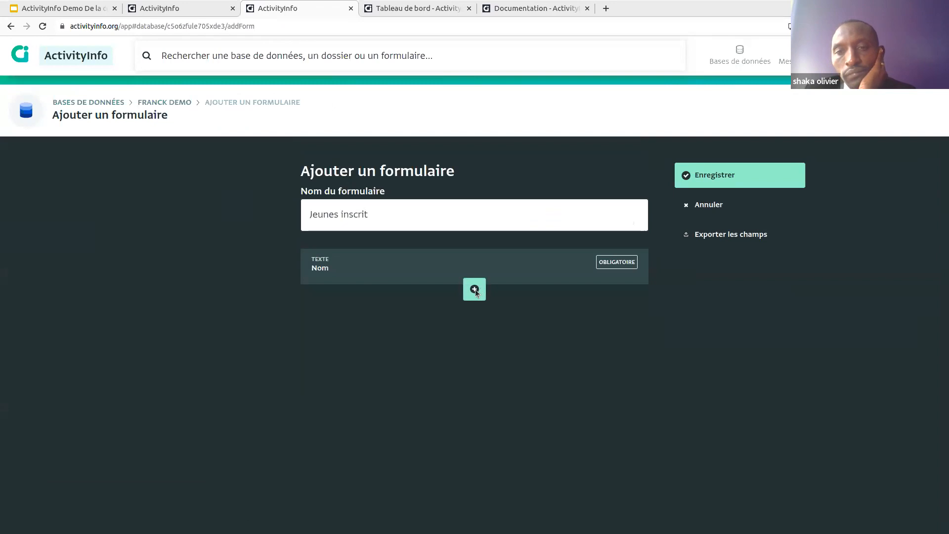
Step: Add an 'Enquete de emploi' sub-form field, save, and open the sub-form for editing
{"action": "left_click", "coordinate": [474, 289]}
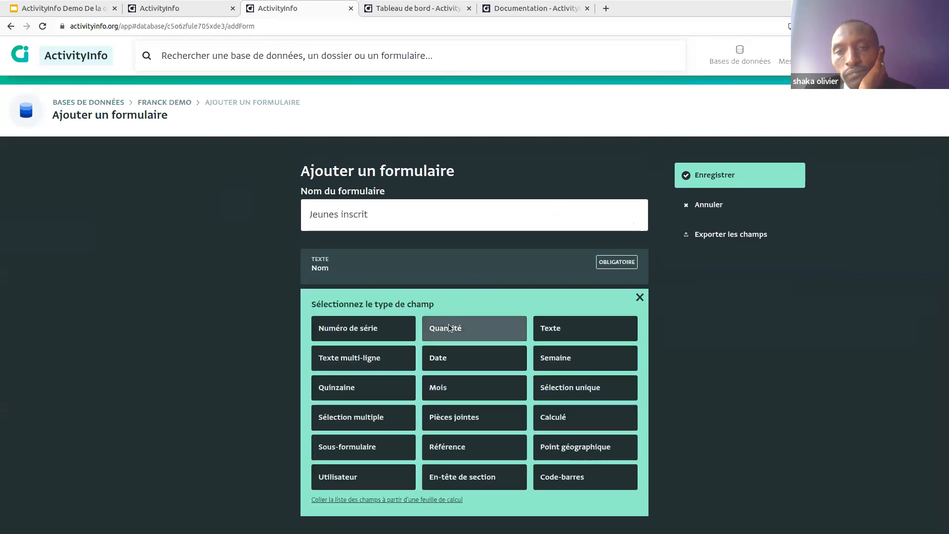
{"action": "left_click", "coordinate": [359, 455]}
{"action": "left_click", "coordinate": [380, 338]}
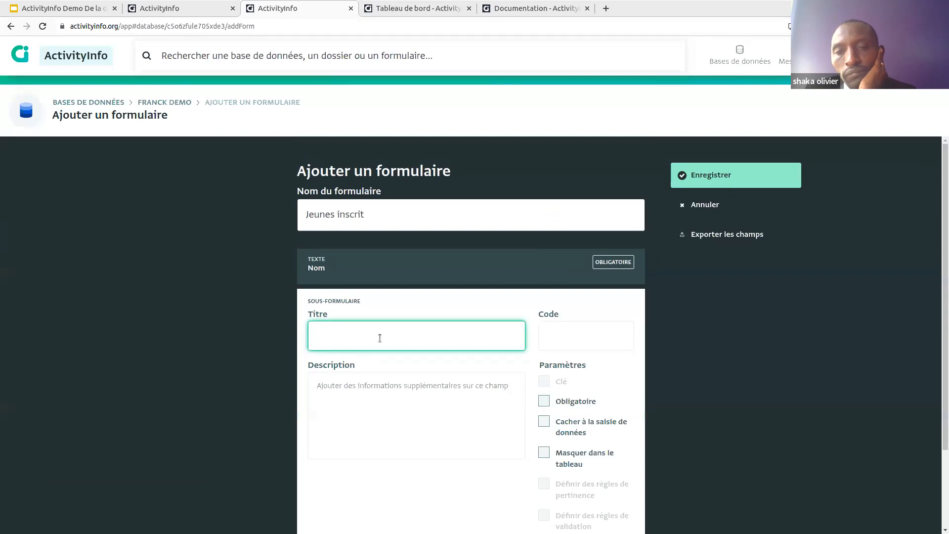
{"action": "type", "text": "Enquete"}
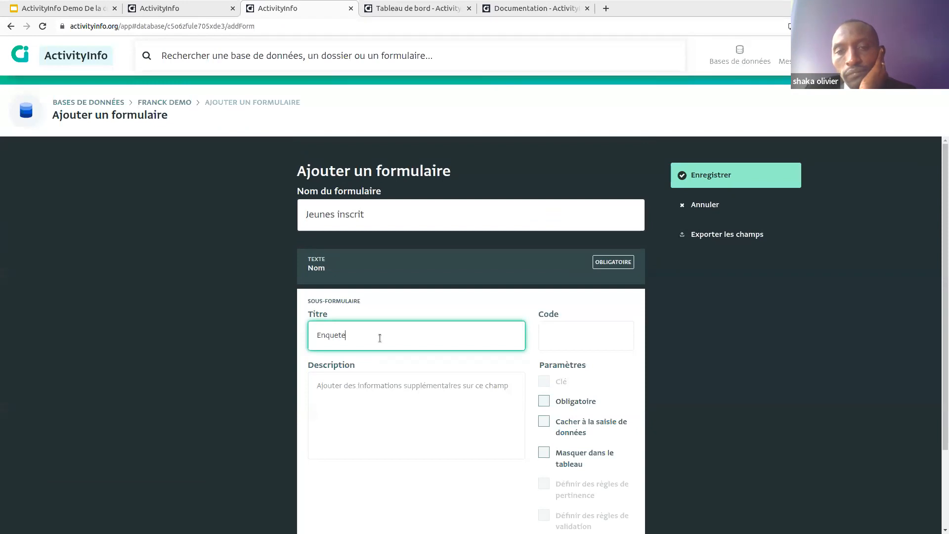
{"action": "type", "text": " de emploi"}
{"action": "scroll", "coordinate": [380, 338], "scroll_direction": "down", "scroll_amount": 2}
{"action": "left_click", "coordinate": [389, 483]}
{"action": "left_click", "coordinate": [556, 107]}
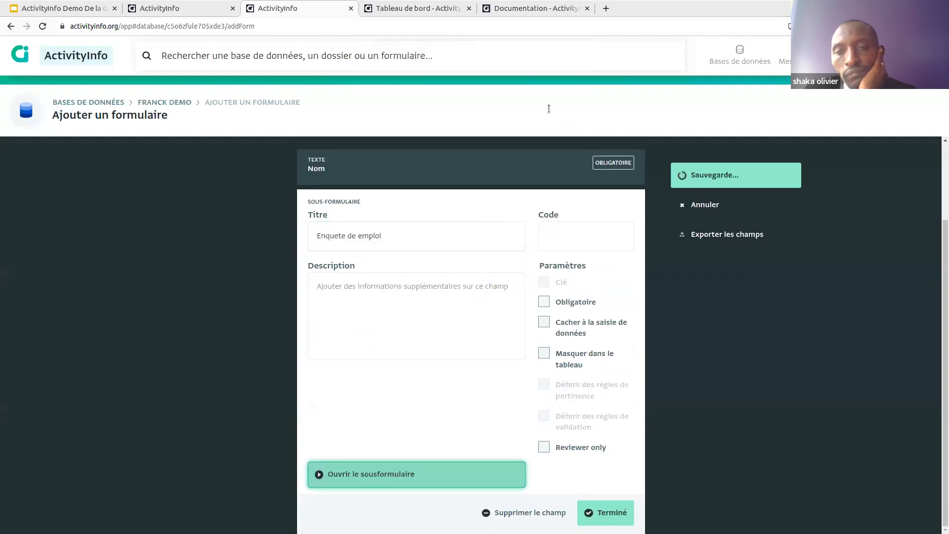
{"action": "left_click", "coordinate": [496, 324]}
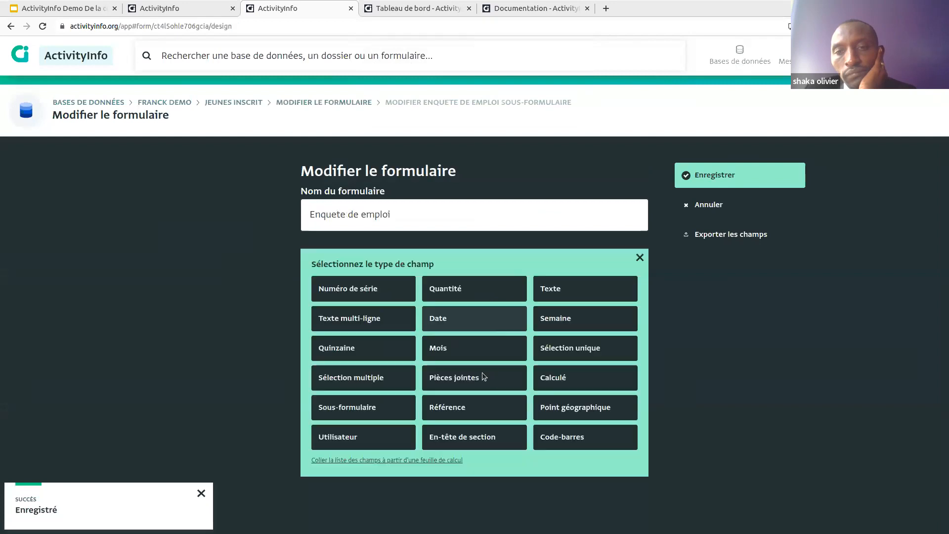
Step: Add a Date field titled 'Date' to the sub-form, marked as a key
{"action": "left_click", "coordinate": [445, 319]}
{"action": "type", "text": "Date"}
{"action": "left_click", "coordinate": [550, 342]}
{"action": "scroll", "coordinate": [561, 376], "scroll_direction": "down", "scroll_amount": 2}
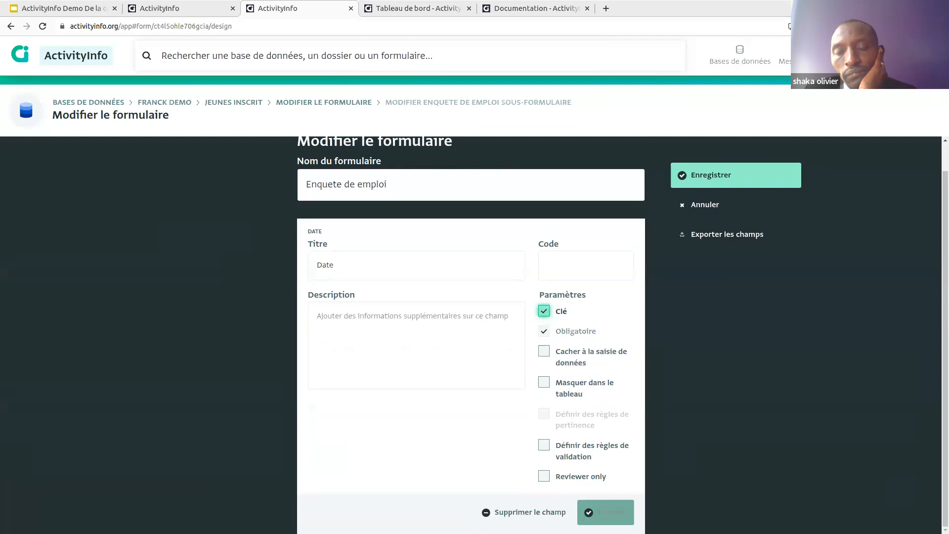
{"action": "left_click", "coordinate": [604, 513]}
Step: Add a single-choice field titled 'Etat de emploi'
{"action": "left_click", "coordinate": [469, 291]}
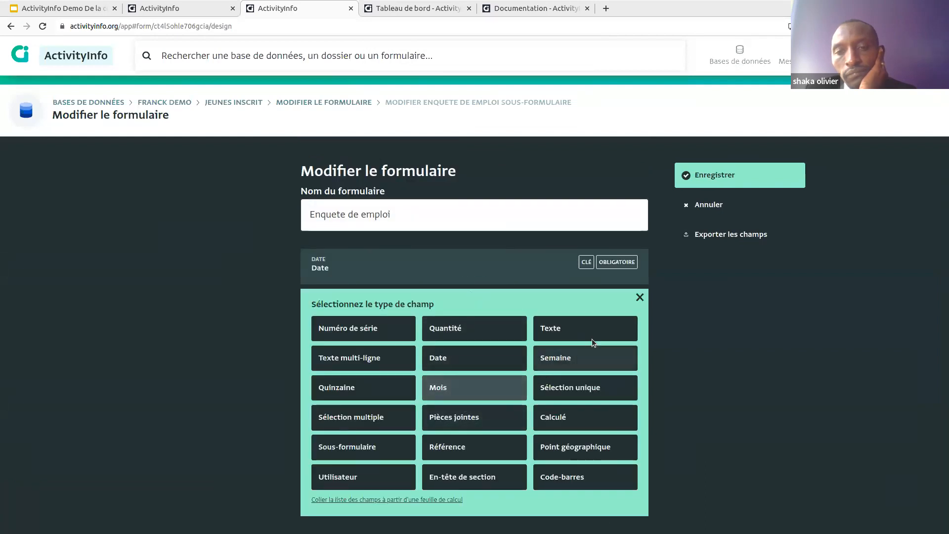
{"action": "left_click", "coordinate": [552, 385]}
{"action": "left_click", "coordinate": [429, 332]}
{"action": "type", "text": "Est"}
{"action": "key", "text": "BackSpace"}
{"action": "key", "text": "BackSpace"}
{"action": "type", "text": "tat de emploi"}
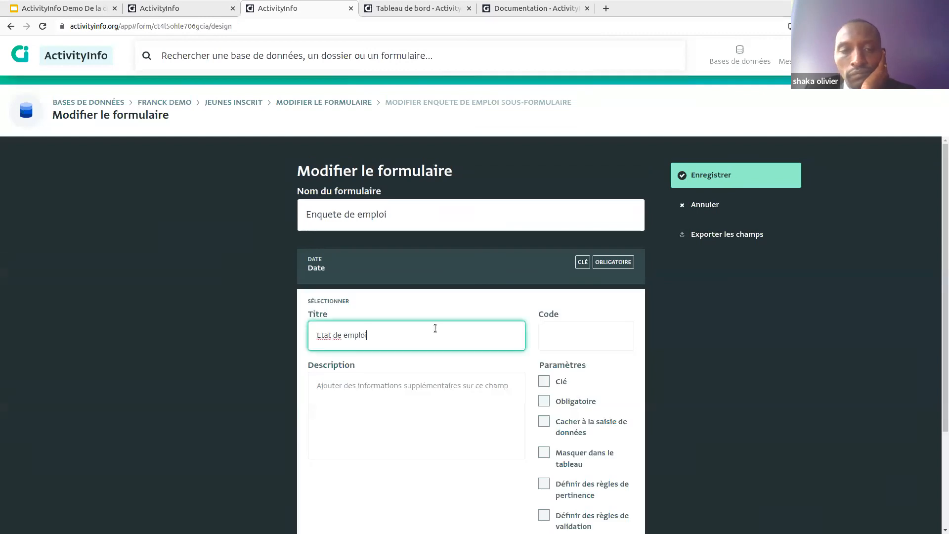
{"action": "scroll", "coordinate": [430, 395], "scroll_direction": "down", "scroll_amount": 3}
Step: Give Etat de emploi the options 'Dans le secteur prive' and 'Chomeur', then save the sub-form
{"action": "left_click", "coordinate": [431, 455]}
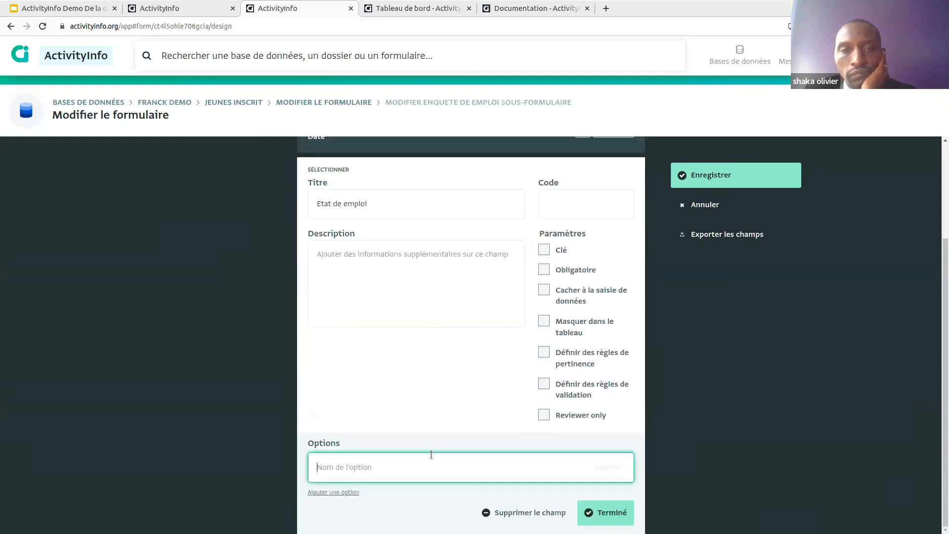
{"action": "type", "text": "Emplo"}
{"action": "key", "text": "BackSpace"}
{"action": "key", "text": "BackSpace"}
{"action": "key", "text": "BackSpace"}
{"action": "key", "text": "BackSpace"}
{"action": "key", "text": "BackSpace"}
{"action": "type", "text": "Avec une sec"}
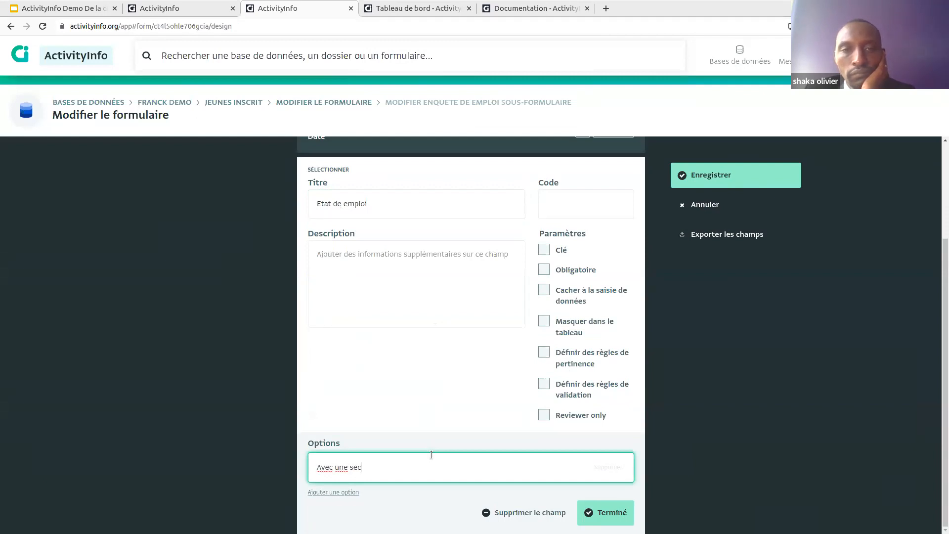
{"action": "key", "text": "BackSpace"}
{"action": "key", "text": "ctrl+a"}
{"action": "key", "text": "ctrl+d"}
{"action": "key", "text": "Escape"}
{"action": "type", "text": "Dans le sec"}
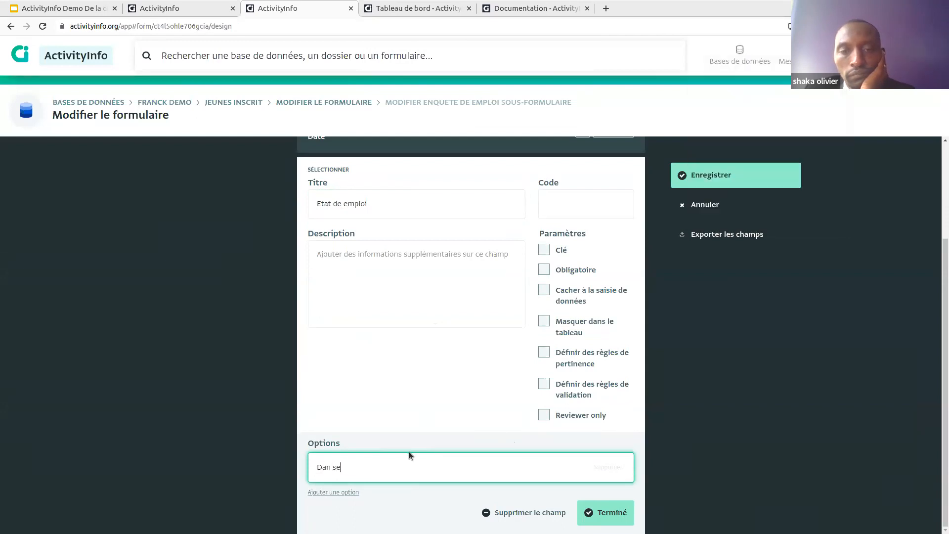
{"action": "type", "text": "teur prive"}
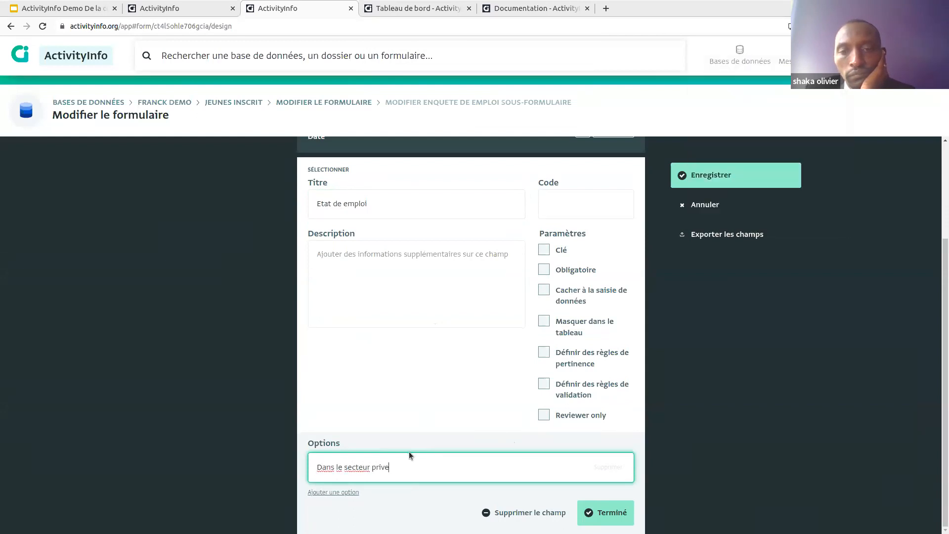
{"action": "left_click", "coordinate": [319, 493]}
{"action": "left_click", "coordinate": [351, 487]}
{"action": "type", "text": "Chomeur"}
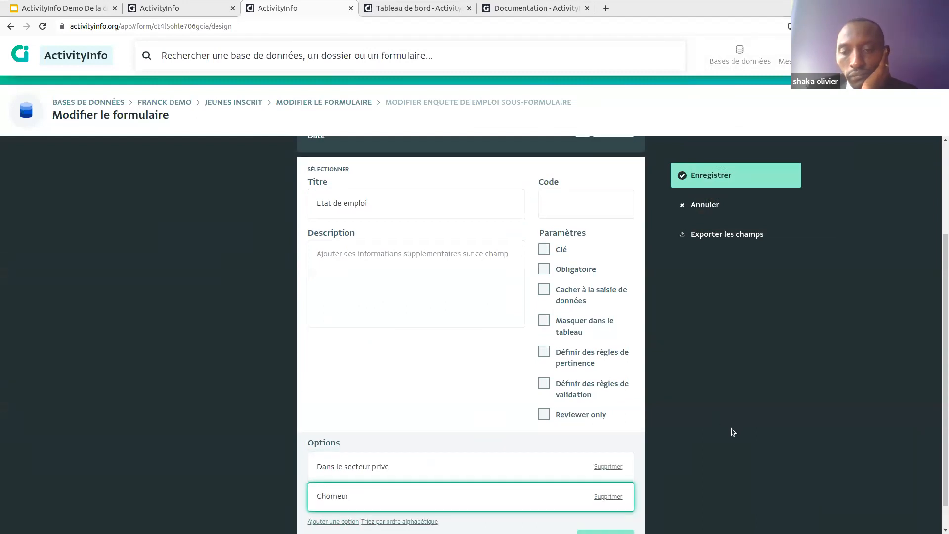
{"action": "scroll", "coordinate": [733, 432], "scroll_direction": "down", "scroll_amount": 1}
{"action": "left_click", "coordinate": [609, 513]}
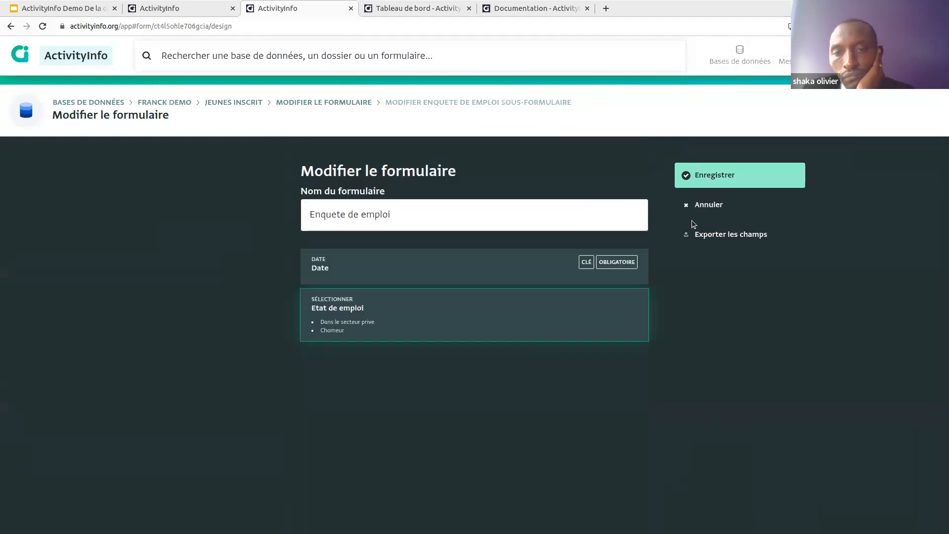
{"action": "left_click", "coordinate": [702, 169]}
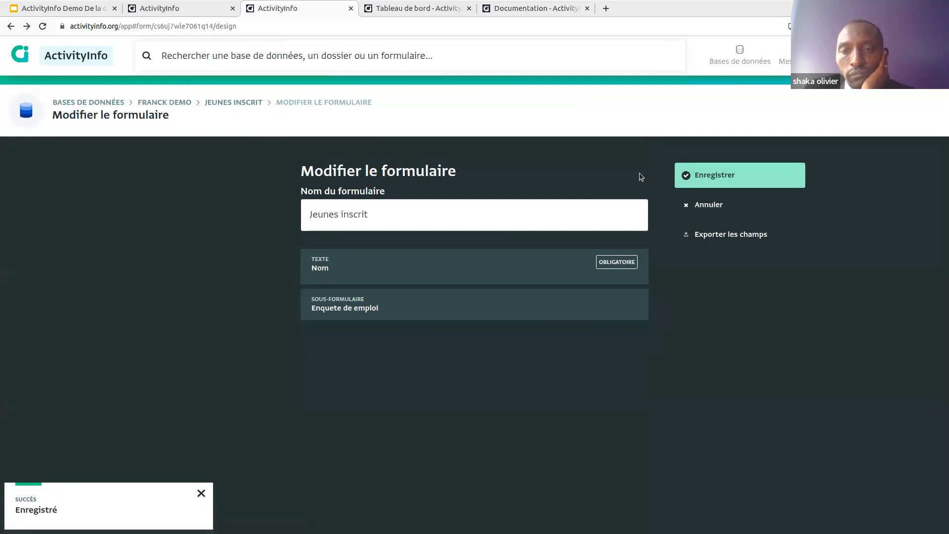
Step: Save Jeunes inscrit and start a new record, ready to fill in Nom
{"action": "left_click", "coordinate": [715, 176]}
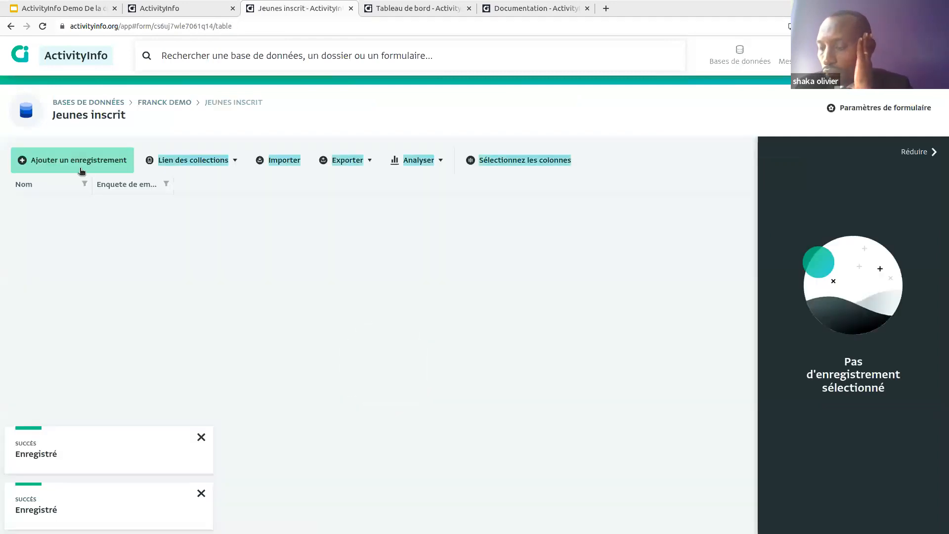
{"action": "left_click", "coordinate": [74, 159]}
{"action": "left_click", "coordinate": [388, 246]}
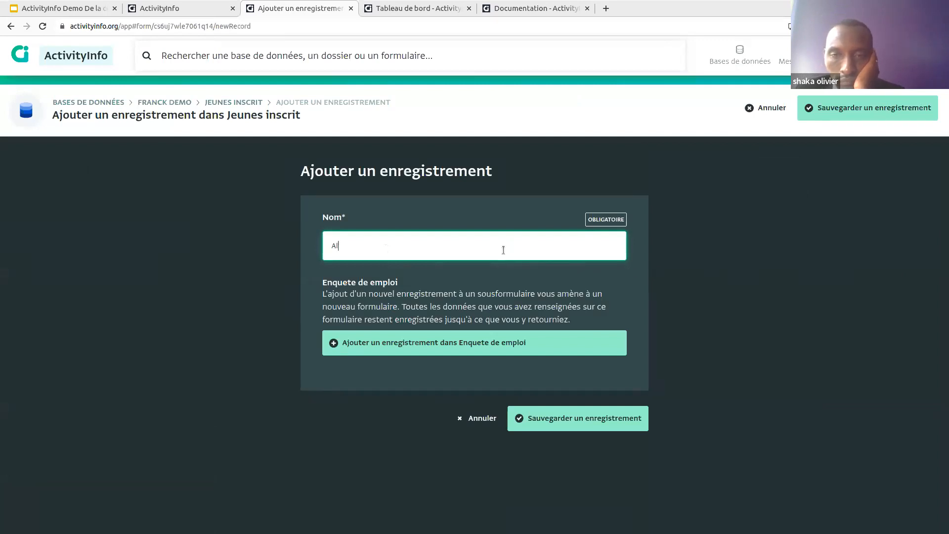
Step: Add an Enquete de emploi entry dated 2023-02-01 with status Chomeur
{"action": "left_click", "coordinate": [469, 343]}
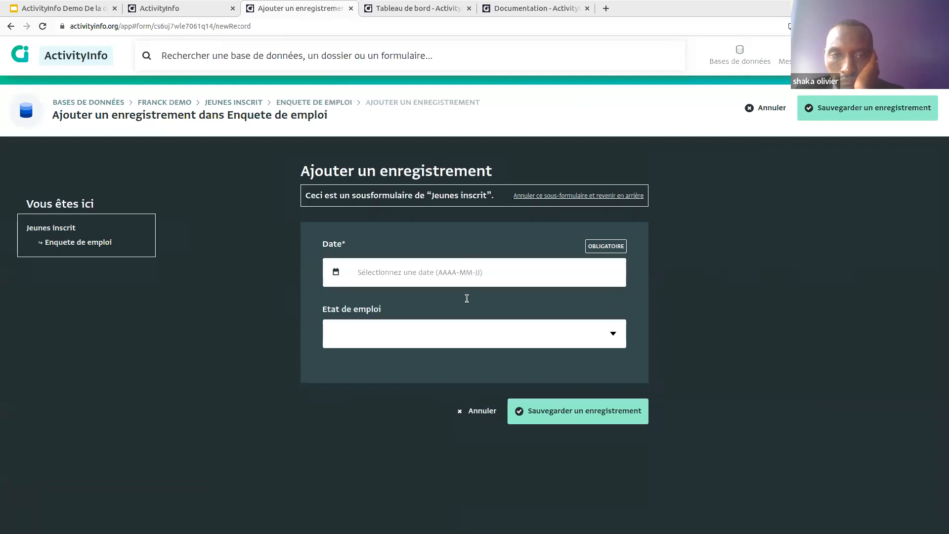
{"action": "left_click", "coordinate": [343, 281]}
{"action": "left_click", "coordinate": [394, 360]}
{"action": "left_click", "coordinate": [435, 334]}
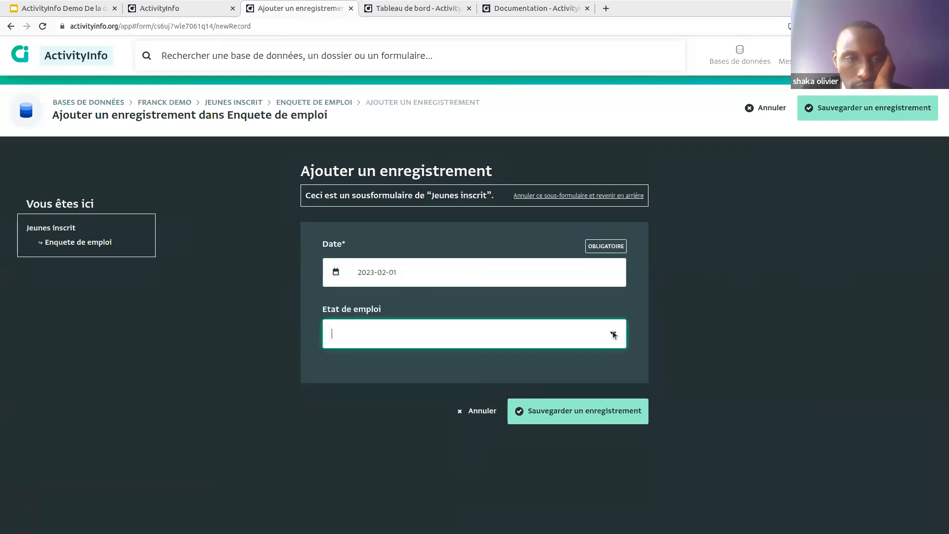
{"action": "left_click", "coordinate": [613, 335]}
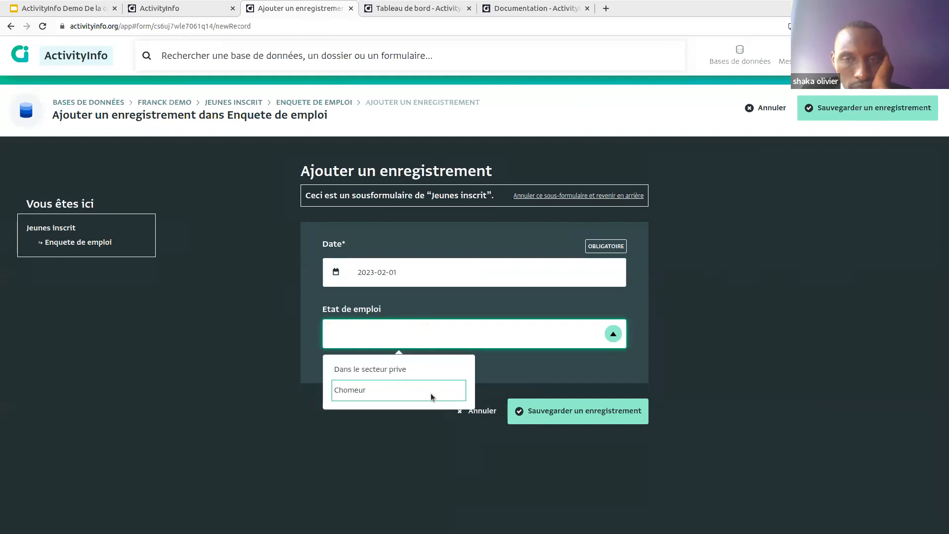
{"action": "left_click", "coordinate": [430, 391]}
{"action": "left_click", "coordinate": [401, 278]}
{"action": "left_click", "coordinate": [526, 412]}
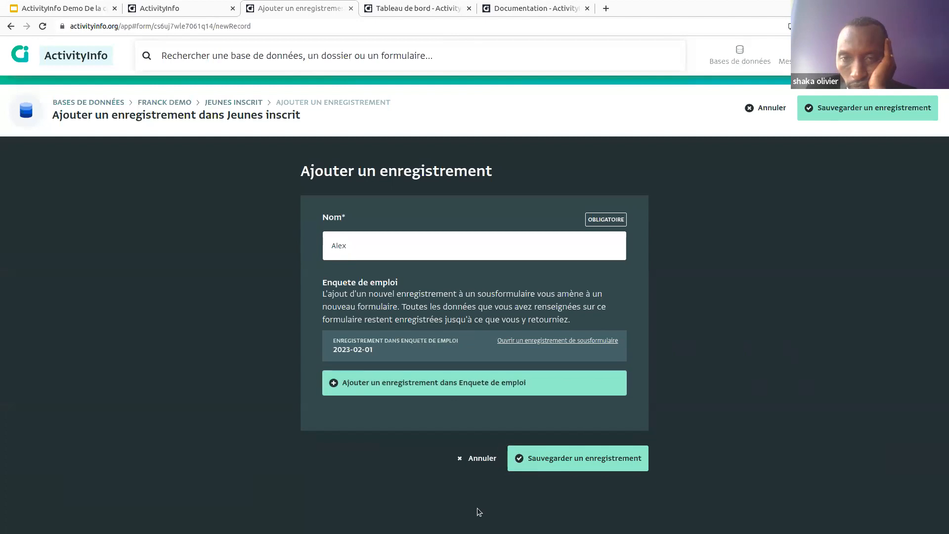
Step: Add a second entry dated 2023-02-15 with status Dans le secteur prive
{"action": "left_click", "coordinate": [353, 382]}
{"action": "left_click", "coordinate": [337, 273]}
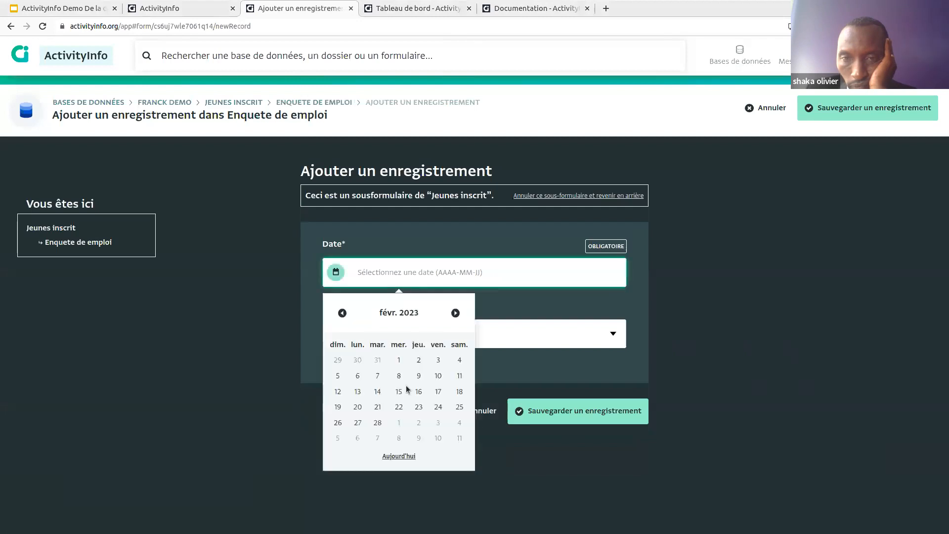
{"action": "left_click", "coordinate": [402, 391]}
{"action": "left_click", "coordinate": [618, 336]}
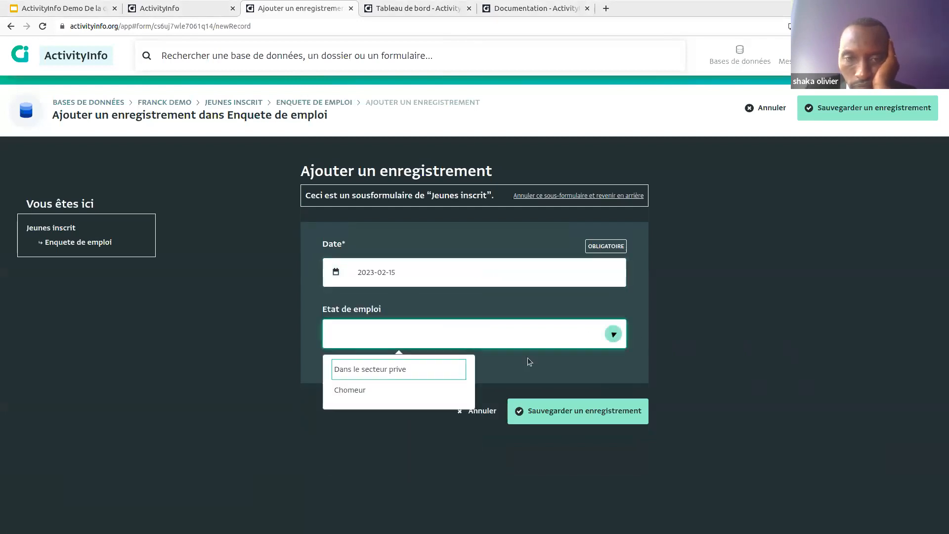
{"action": "left_click", "coordinate": [375, 366]}
{"action": "left_click", "coordinate": [539, 410]}
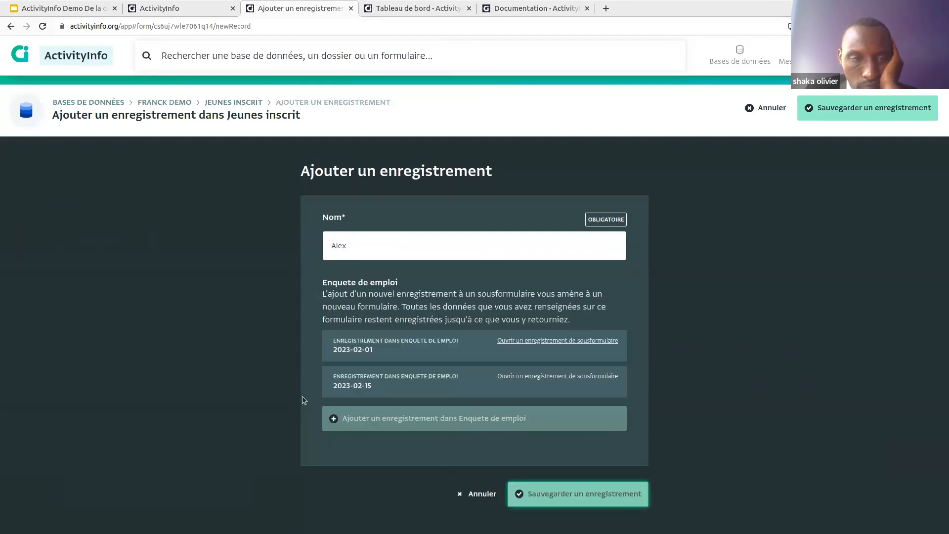
Step: Save the Jeunes inscrit record and open Franck demo in a new browser tab
{"action": "left_click", "coordinate": [541, 492]}
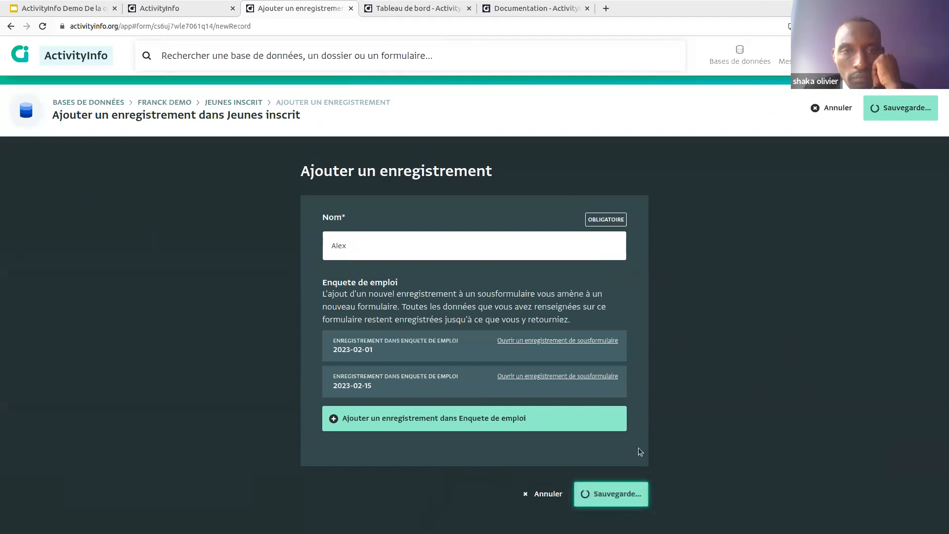
{"action": "left_click", "coordinate": [396, 412]}
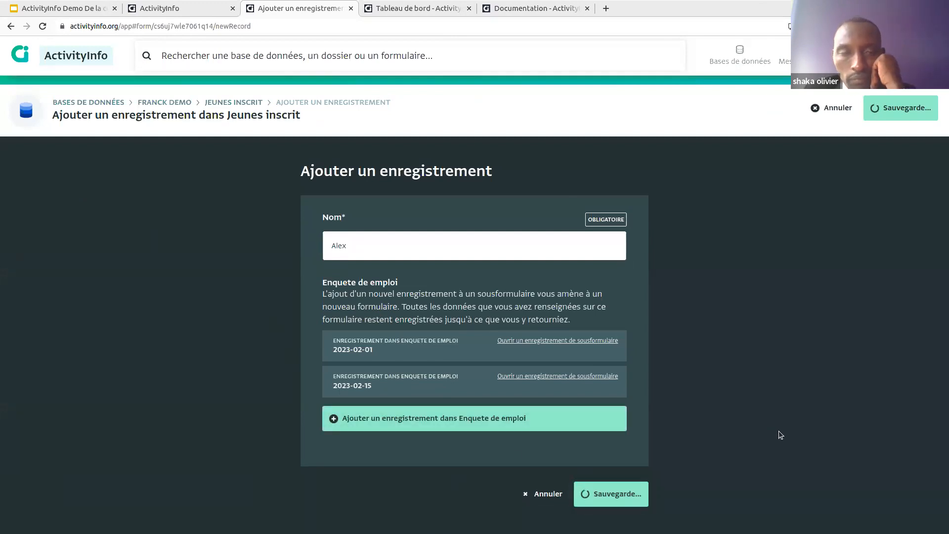
{"action": "right_click", "coordinate": [159, 102]}
{"action": "left_click", "coordinate": [184, 106]}
{"action": "left_click", "coordinate": [385, 8]}
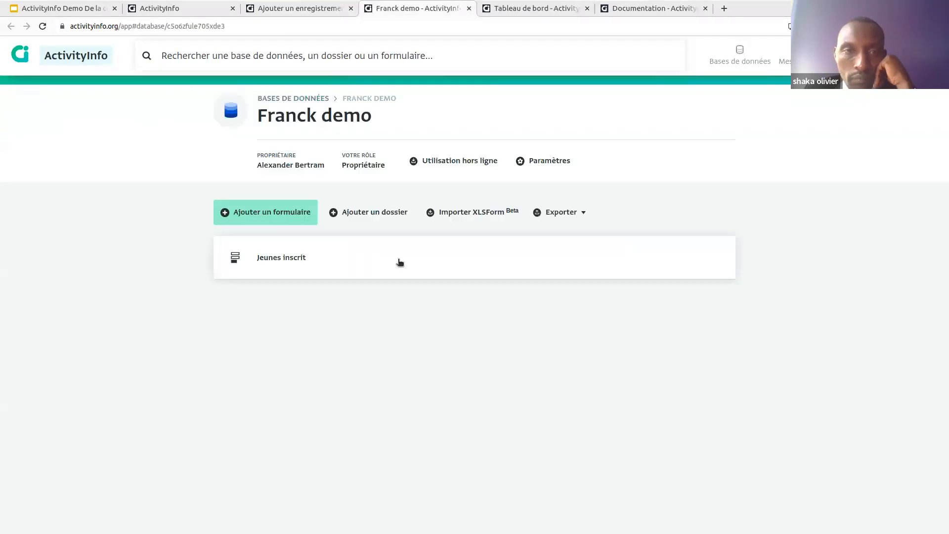
Step: Inspect the record's 2023-02-01 and 2023-02-15 Enquete de emploi entries, then return to Jeunes inscrit
{"action": "left_click", "coordinate": [384, 277]}
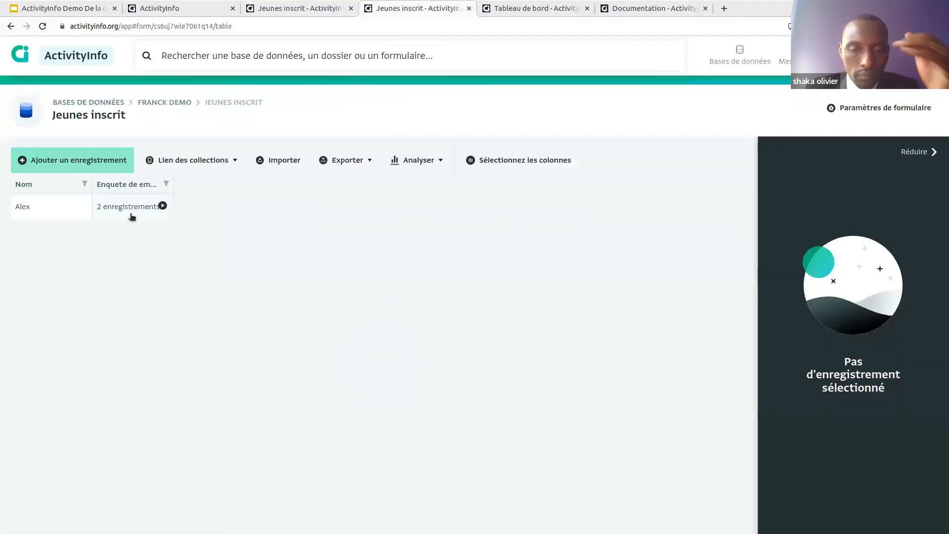
{"action": "left_click", "coordinate": [45, 212]}
{"action": "left_click_drag", "start_coordinate": [169, 182], "coordinate": [229, 182]}
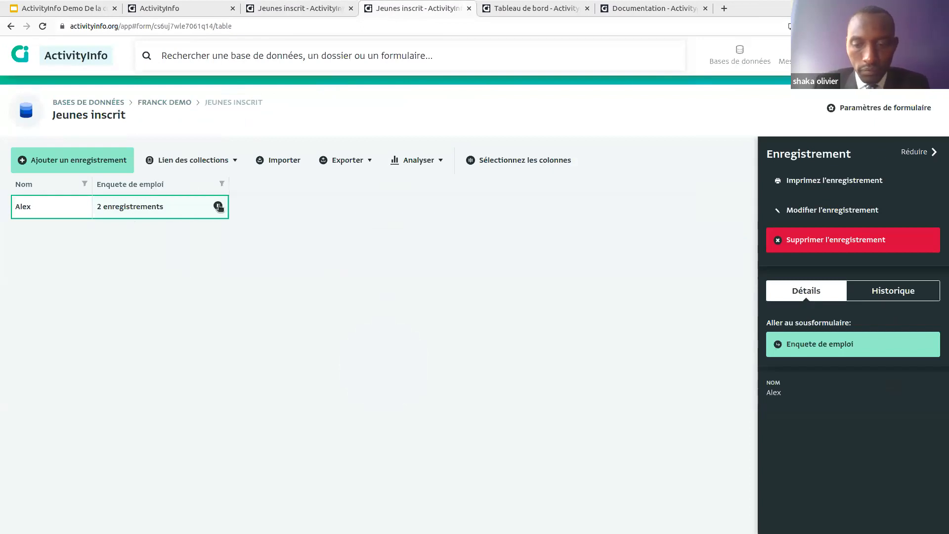
{"action": "left_click", "coordinate": [218, 206]}
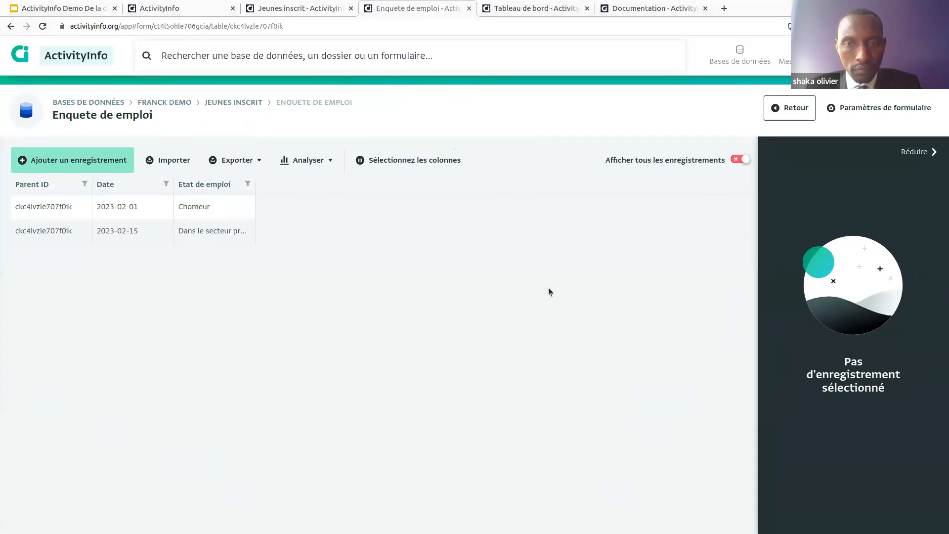
{"action": "left_click", "coordinate": [131, 206]}
{"action": "left_click", "coordinate": [136, 231]}
{"action": "left_click", "coordinate": [153, 209]}
{"action": "left_click", "coordinate": [183, 232]}
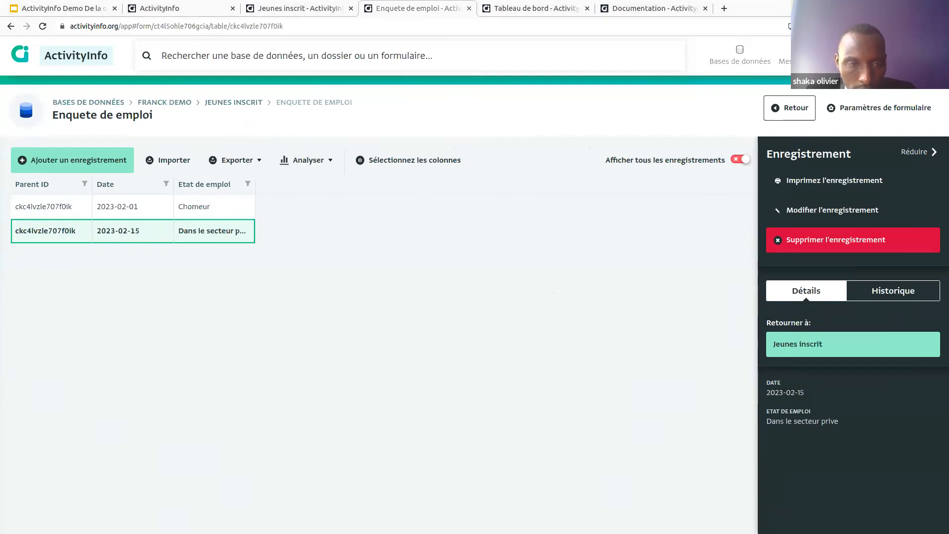
{"action": "left_click_drag", "start_coordinate": [254, 190], "coordinate": [374, 235]}
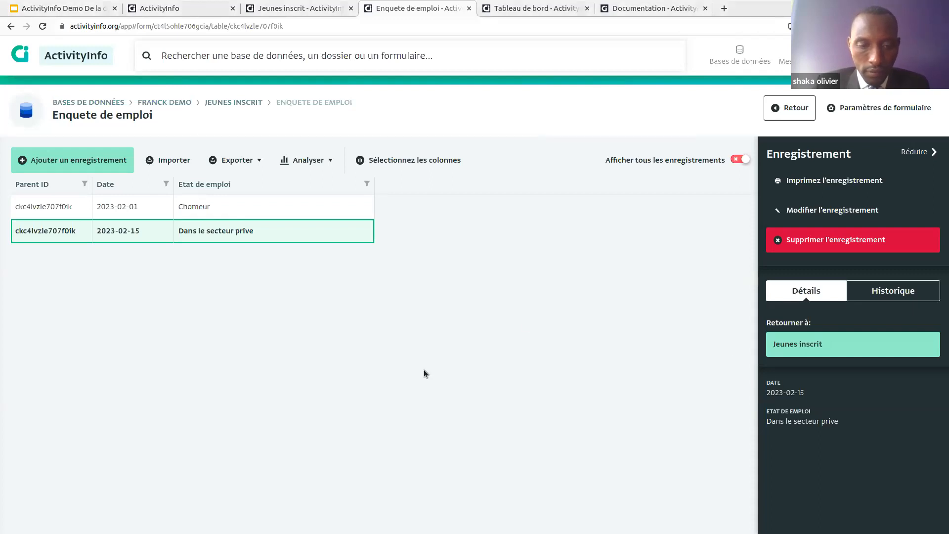
{"action": "left_click", "coordinate": [237, 103]}
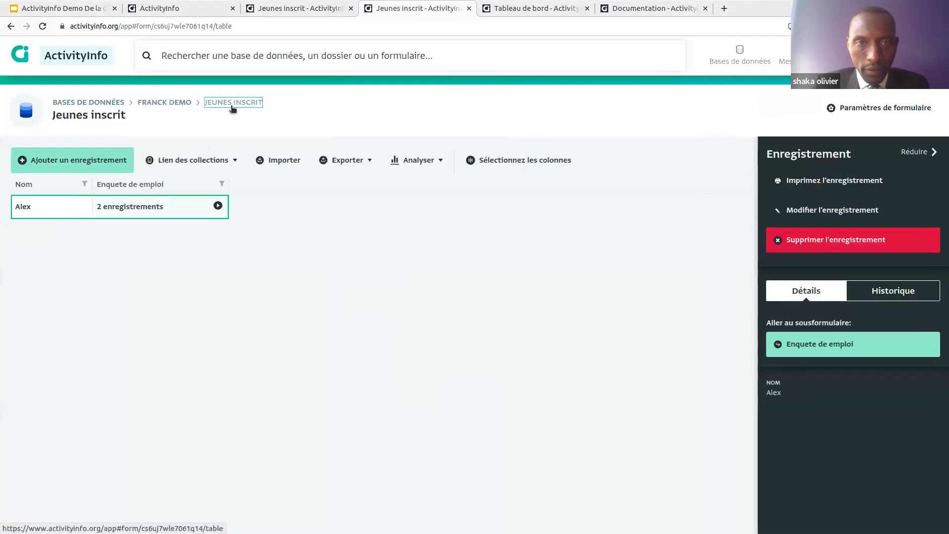
Step: Create a new form 'Enquete menage' in the Demo ActivityInfo Bukavu Enquetes folder
{"action": "left_click", "coordinate": [112, 102]}
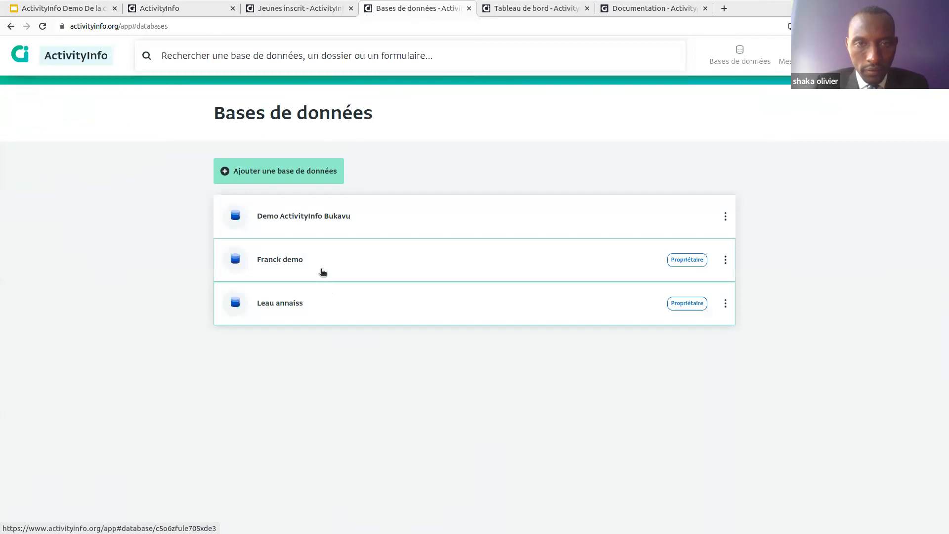
{"action": "left_click", "coordinate": [333, 230]}
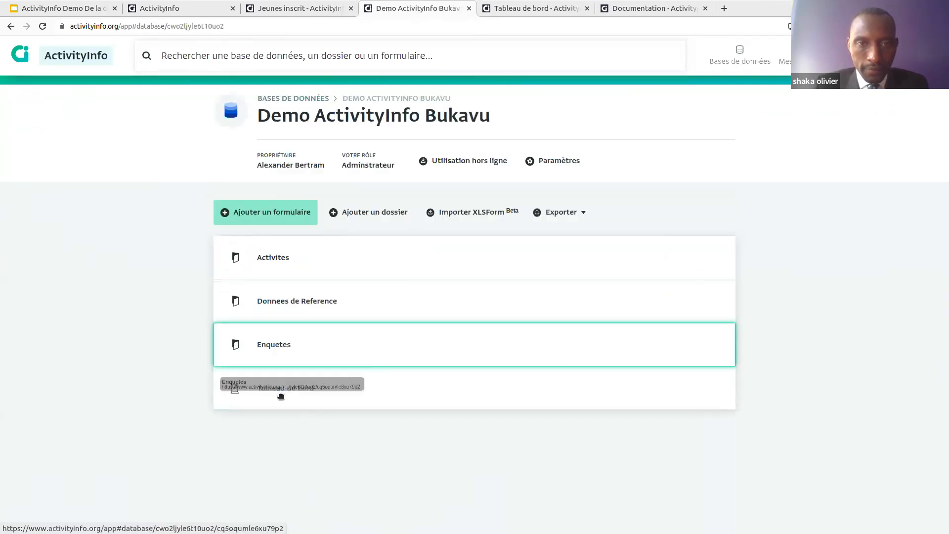
{"action": "left_click", "coordinate": [289, 354]}
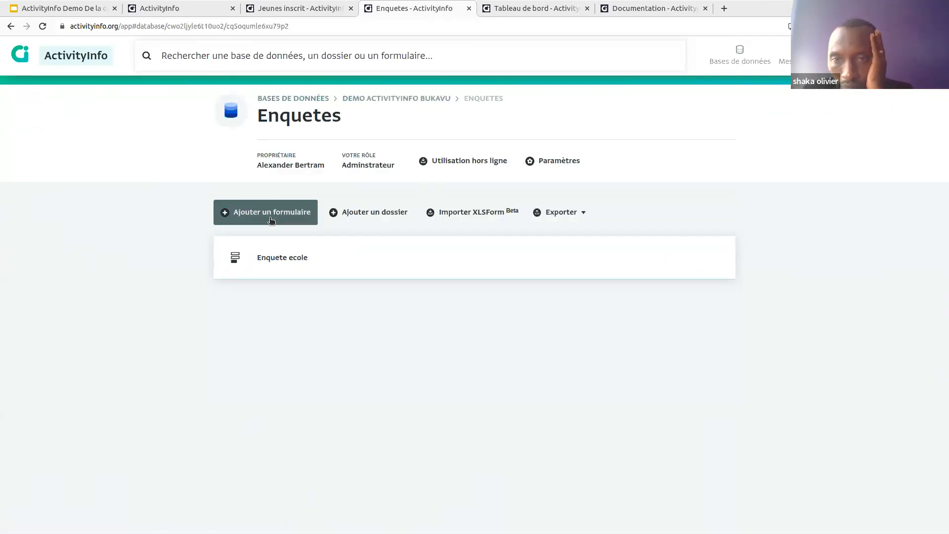
{"action": "left_click", "coordinate": [290, 202]}
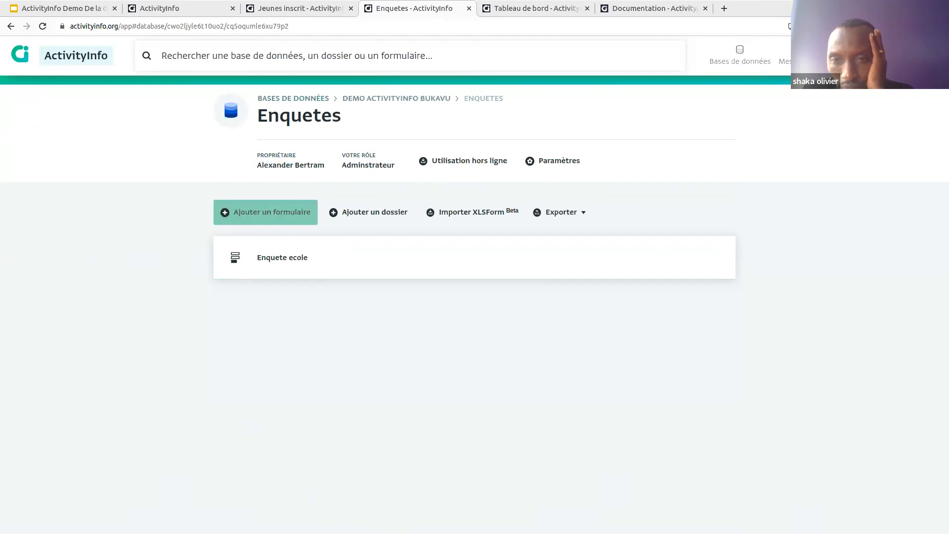
{"action": "left_click", "coordinate": [284, 212]}
{"action": "left_click", "coordinate": [468, 218]}
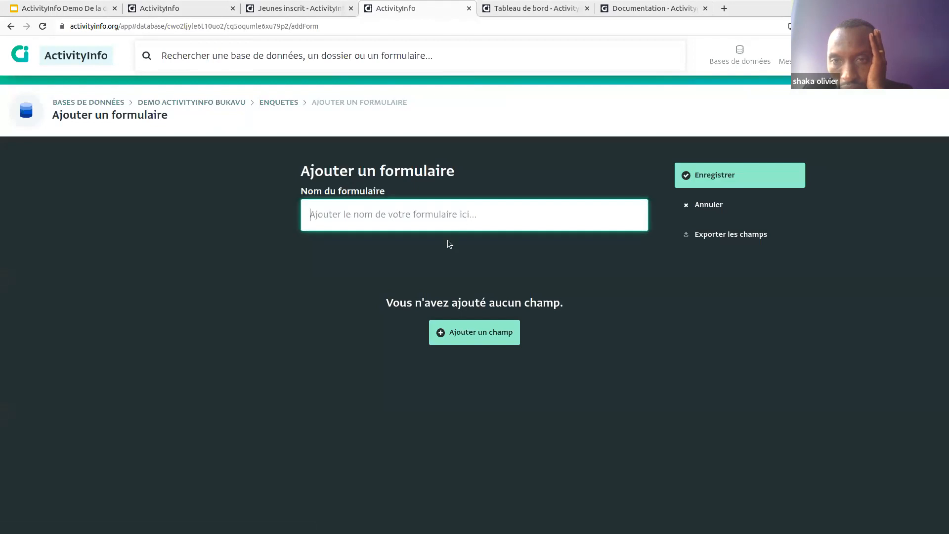
{"action": "type", "text": "Enquete menage"}
Step: Add a required text field titled 'Nom de personne'
{"action": "left_click", "coordinate": [461, 327]}
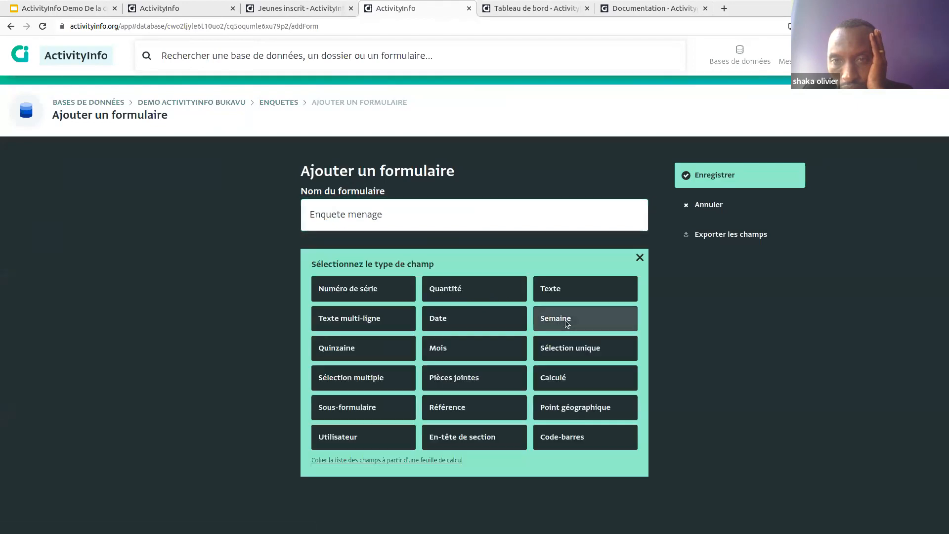
{"action": "left_click", "coordinate": [558, 289]}
{"action": "left_click", "coordinate": [446, 295]}
{"action": "type", "text": "Nom de personnel"}
{"action": "key", "text": "BackSpace"}
{"action": "key", "text": "BackSpace"}
{"action": "key", "text": "BackSpace"}
{"action": "key", "text": "BackSpace"}
{"action": "key", "text": "BackSpace"}
{"action": "type", "text": "onnee"}
{"action": "key", "text": "BackSpace"}
{"action": "scroll", "coordinate": [449, 292], "scroll_direction": "down", "scroll_amount": 4}
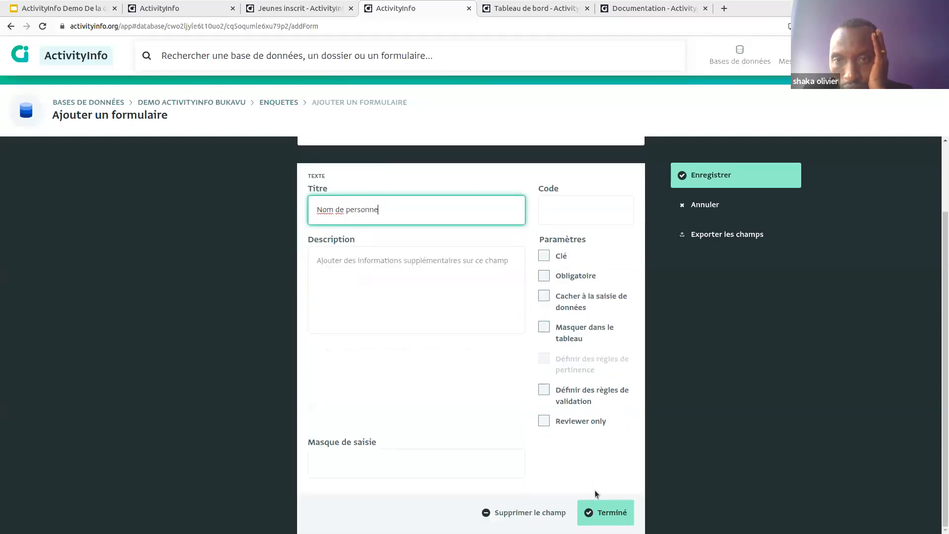
{"action": "left_click", "coordinate": [559, 276]}
{"action": "left_click", "coordinate": [616, 512]}
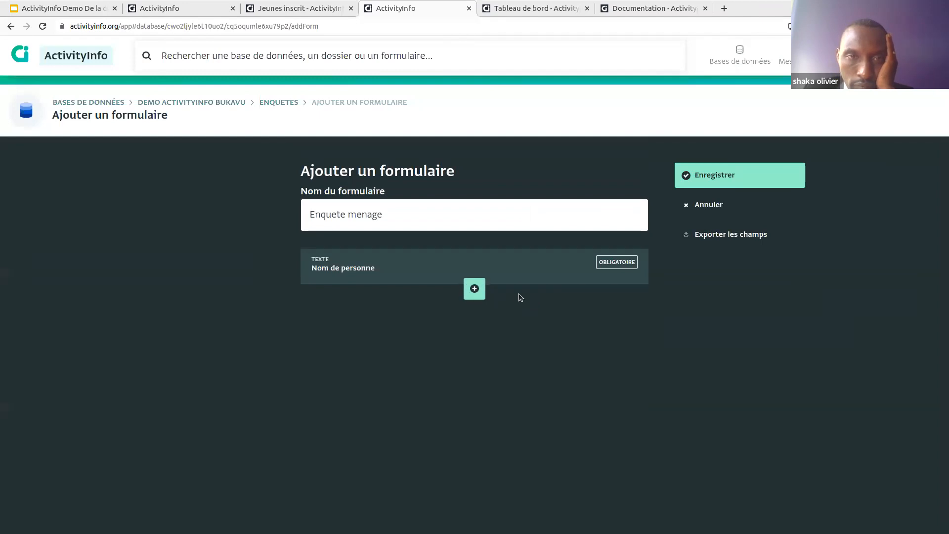
Step: Open the field-type chooser for a new field below Nom de personne
{"action": "left_click", "coordinate": [475, 289]}
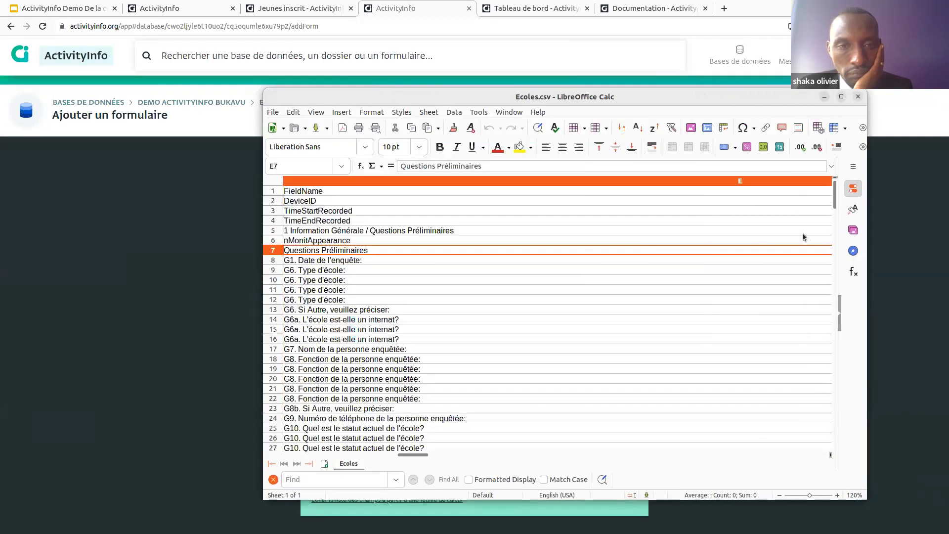
Step: Bring the survey.xlsx spreadsheet window to the front and maximize it
{"action": "left_click_drag", "start_coordinate": [424, 454], "coordinate": [295, 452]}
{"action": "left_click", "coordinate": [825, 97]}
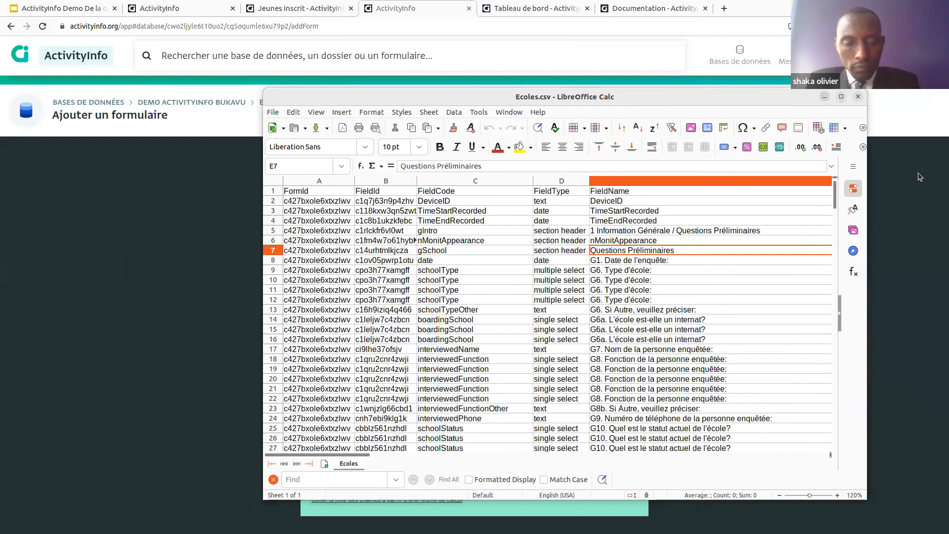
{"action": "key", "text": "alt+Tab"}
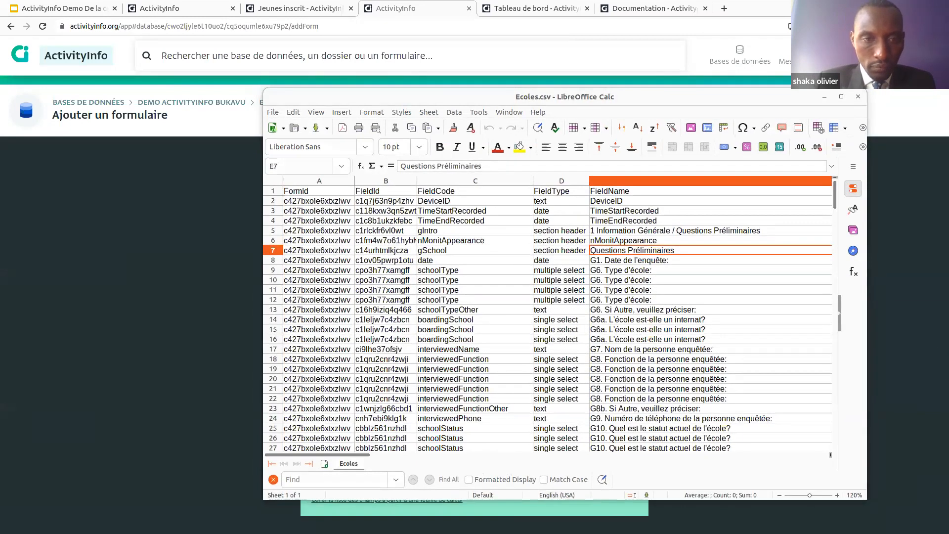
{"action": "left_click_drag", "start_coordinate": [948, 235], "coordinate": [362, 77]}
{"action": "double_click", "coordinate": [362, 76]}
{"action": "scroll", "coordinate": [369, 286], "scroll_direction": "up", "scroll_amount": 2}
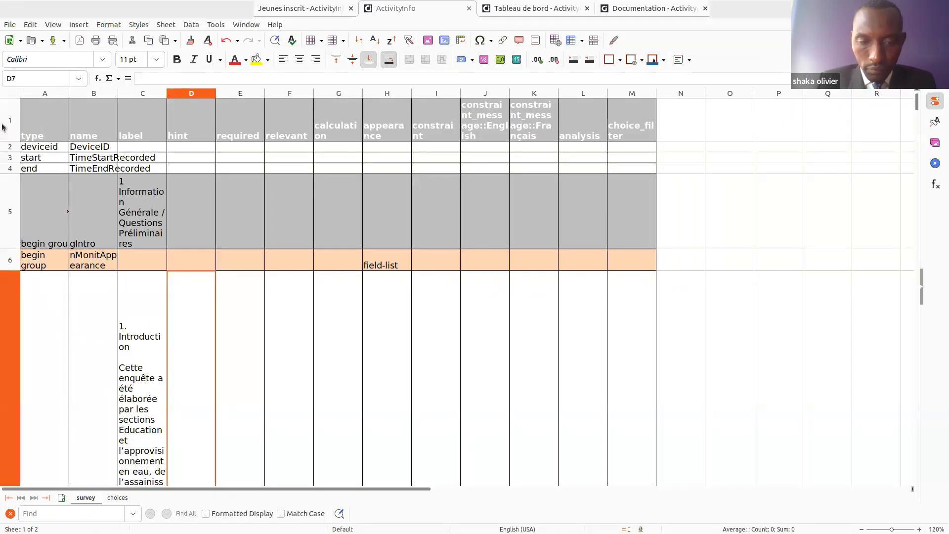
Step: Select the whole survey sheet and clear all its direct formatting
{"action": "left_click", "coordinate": [13, 94]}
{"action": "left_click", "coordinate": [102, 25]}
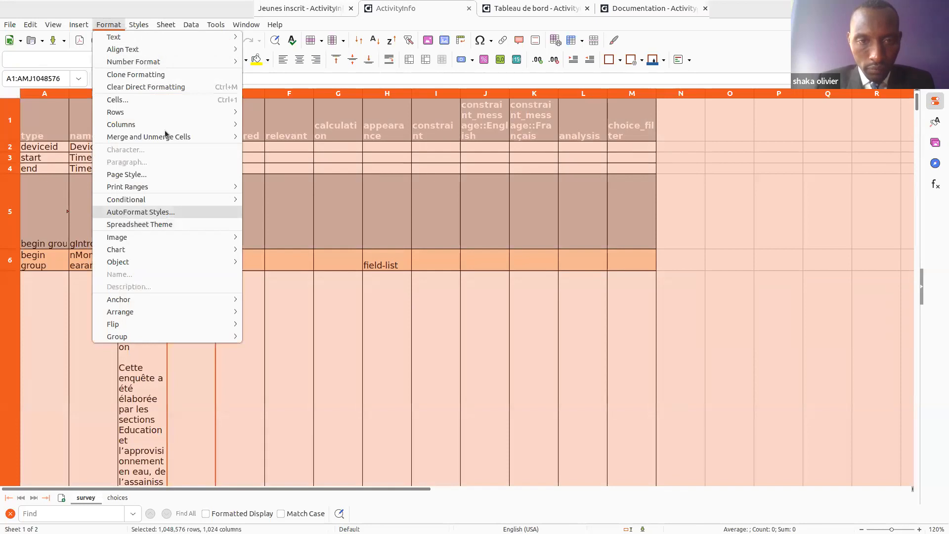
{"action": "left_click", "coordinate": [155, 87]}
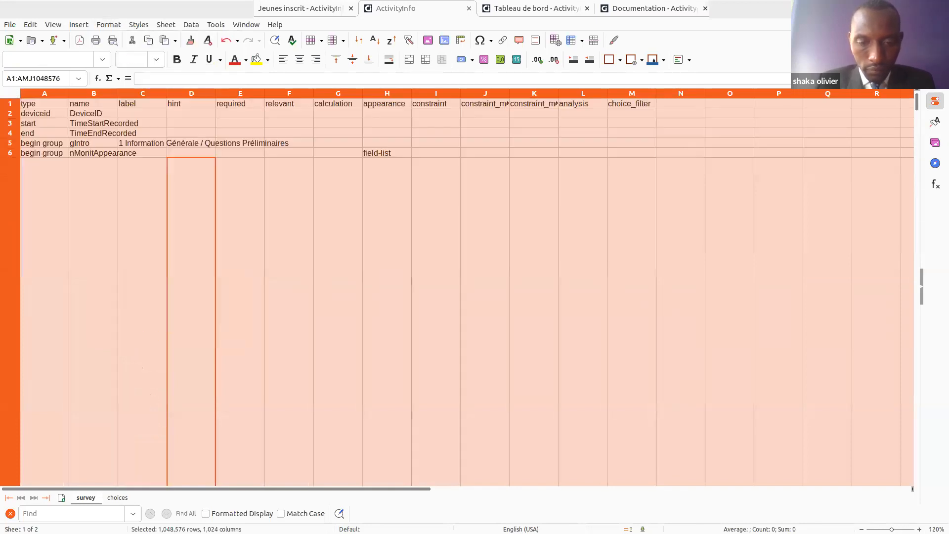
Step: Shrink all rows of the survey sheet to a compact height
{"action": "left_click", "coordinate": [8, 115]}
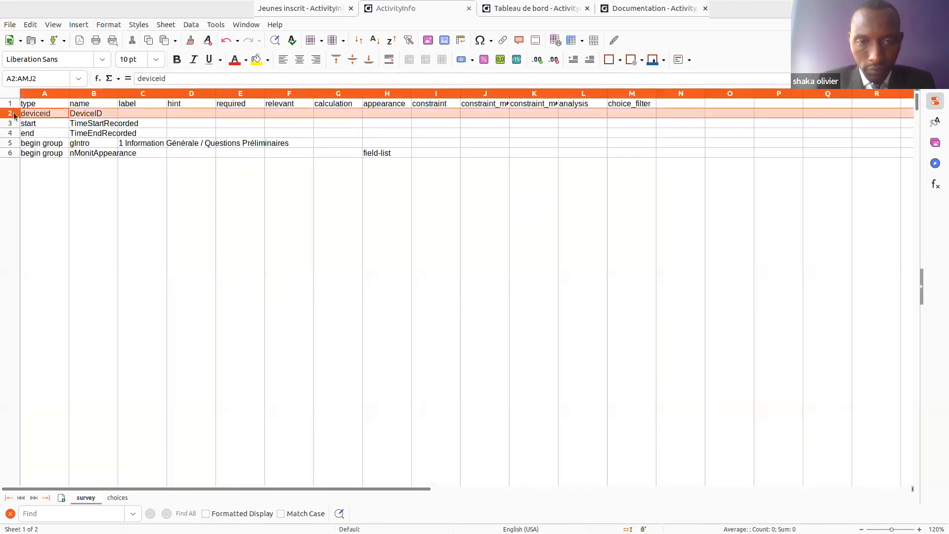
{"action": "left_click", "coordinate": [11, 126], "text": "shift"}
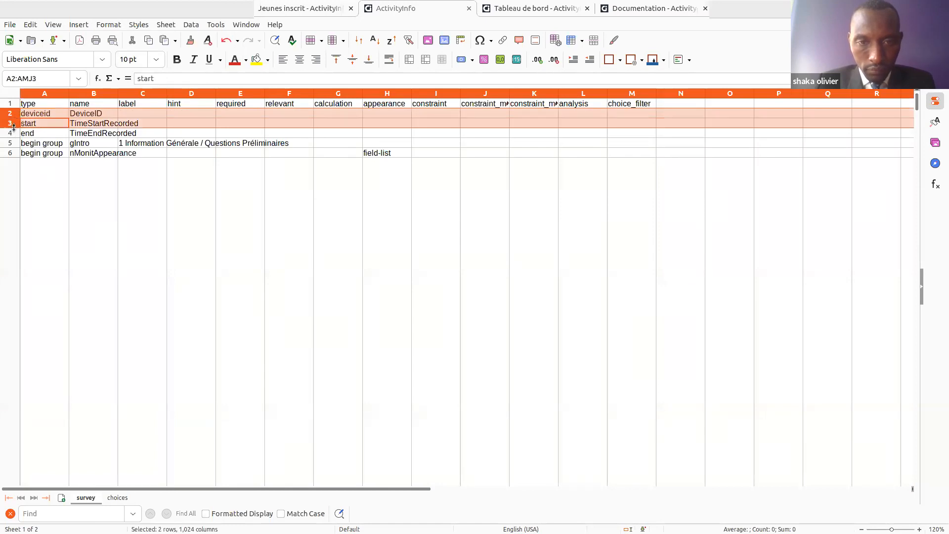
{"action": "double_click", "coordinate": [12, 128]}
{"action": "mouse_move", "coordinate": [12, 129]}
{"action": "left_mouse_down"}
{"action": "mouse_move", "coordinate": [12, 144]}
{"action": "mouse_move", "coordinate": [12, 135]}
{"action": "left_mouse_up"}
{"action": "left_click", "coordinate": [12, 163]}
{"action": "left_click", "coordinate": [11, 105]}
{"action": "key", "text": "ctrl+a"}
{"action": "left_click", "coordinate": [147, 217]}
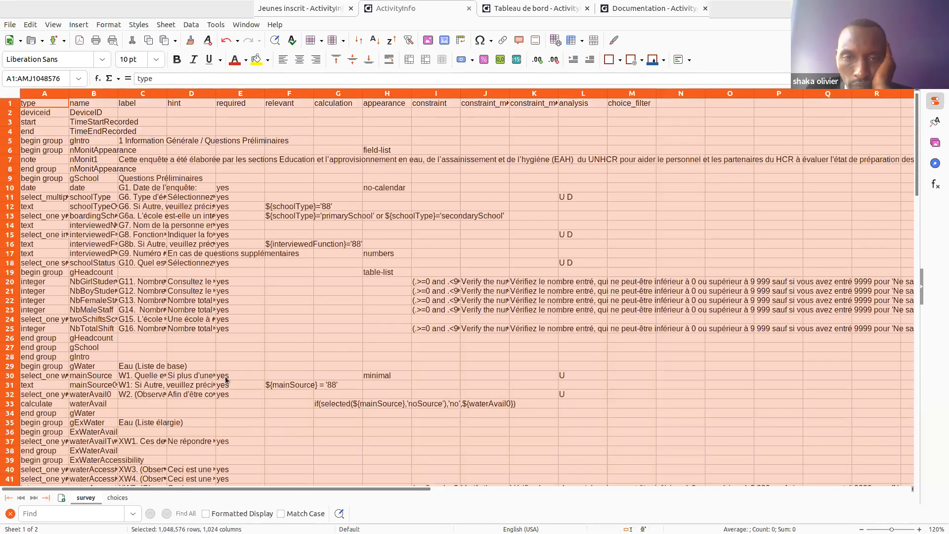
Step: Restore the spreadsheet window to a smaller size and return to ActivityInfo
{"action": "left_click", "coordinate": [40, 205]}
{"action": "left_click_drag", "start_coordinate": [122, 4], "coordinate": [221, 81]}
{"action": "left_click", "coordinate": [9, 269]}
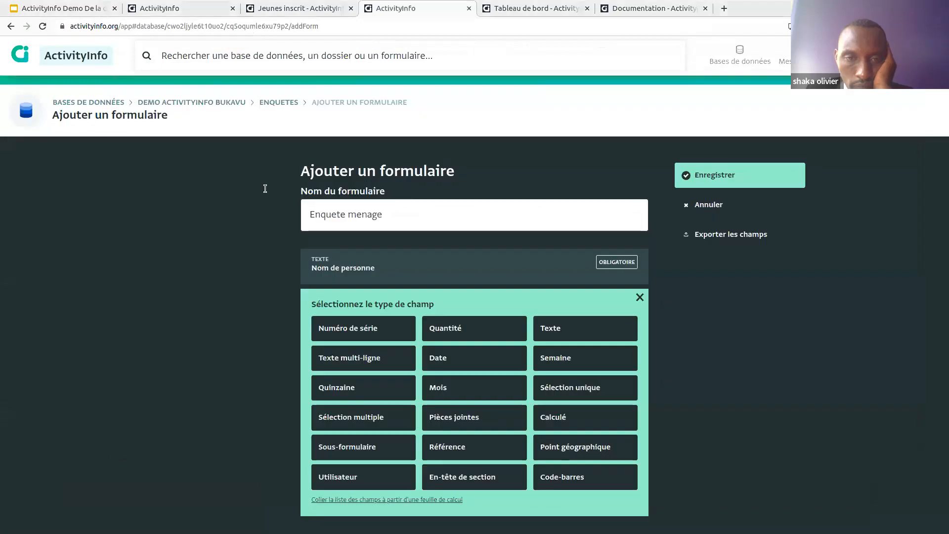
Step: Leave the unsaved form and import survey.xlsx as an XLSForm into Enquetes
{"action": "left_click", "coordinate": [279, 102]}
{"action": "left_click", "coordinate": [556, 104]}
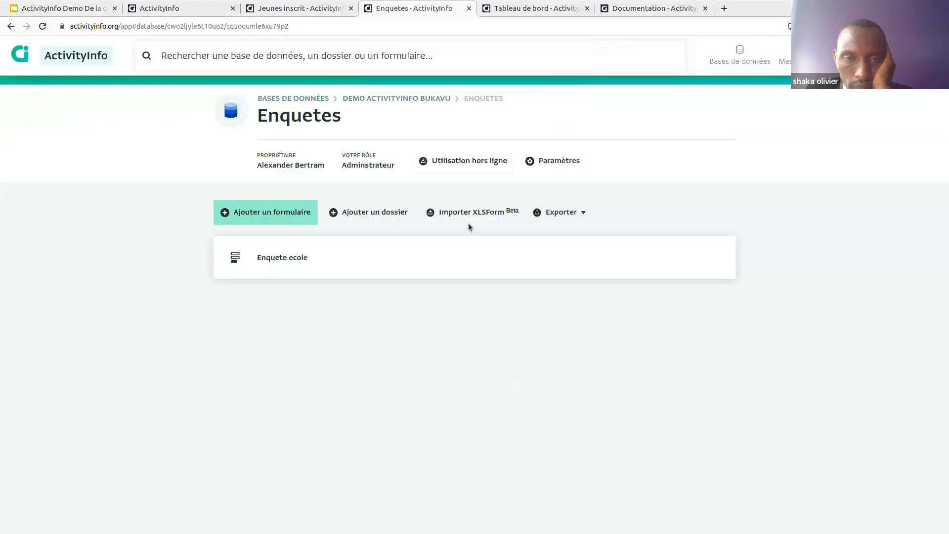
{"action": "left_click", "coordinate": [494, 215]}
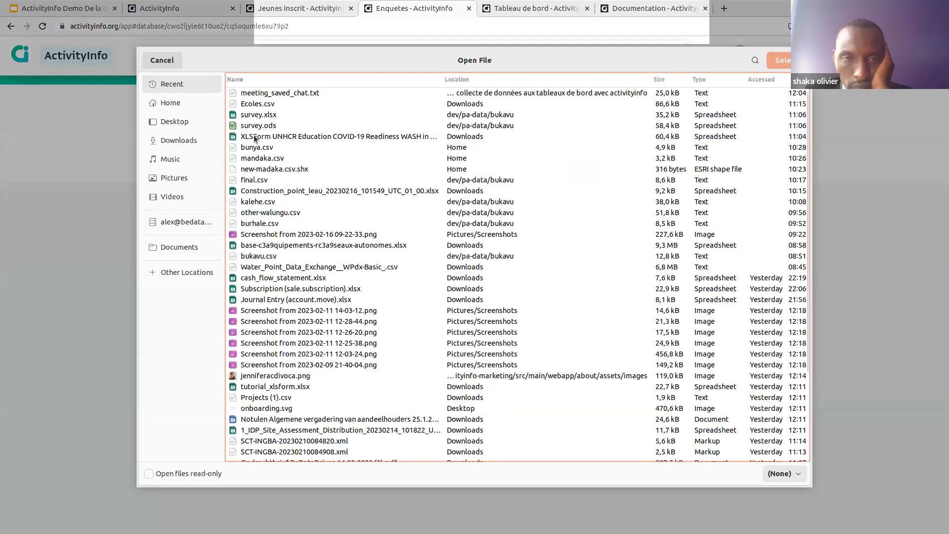
{"action": "double_click", "coordinate": [264, 117]}
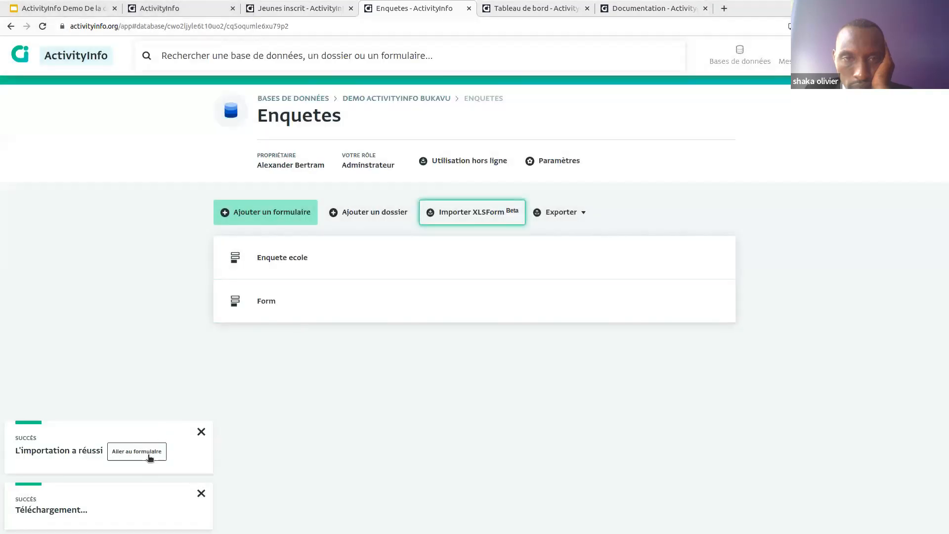
Step: Open the newly imported Form, look over its fields, then return to survey.xlsx
{"action": "left_click", "coordinate": [144, 455]}
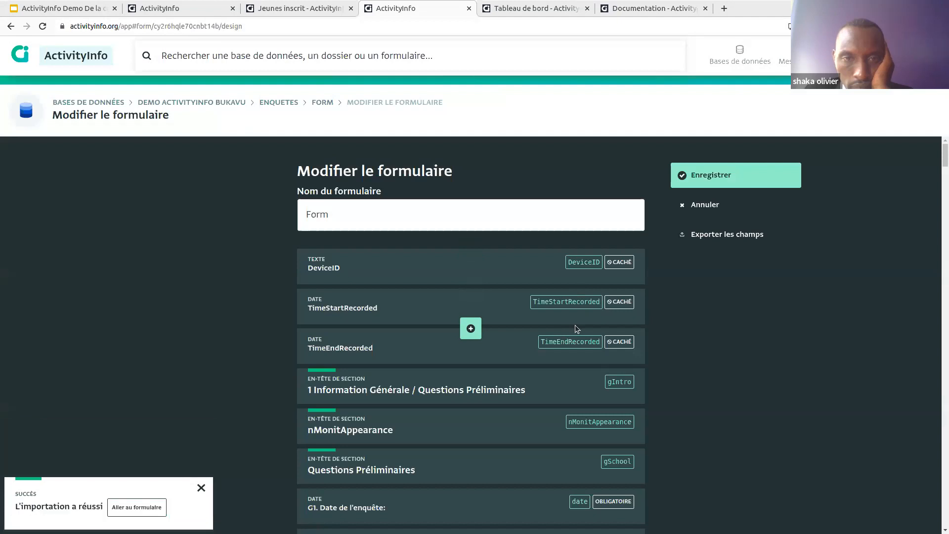
{"action": "scroll", "coordinate": [412, 198], "scroll_direction": "down", "scroll_amount": 3}
{"action": "scroll", "coordinate": [312, 191], "scroll_direction": "up", "scroll_amount": 1}
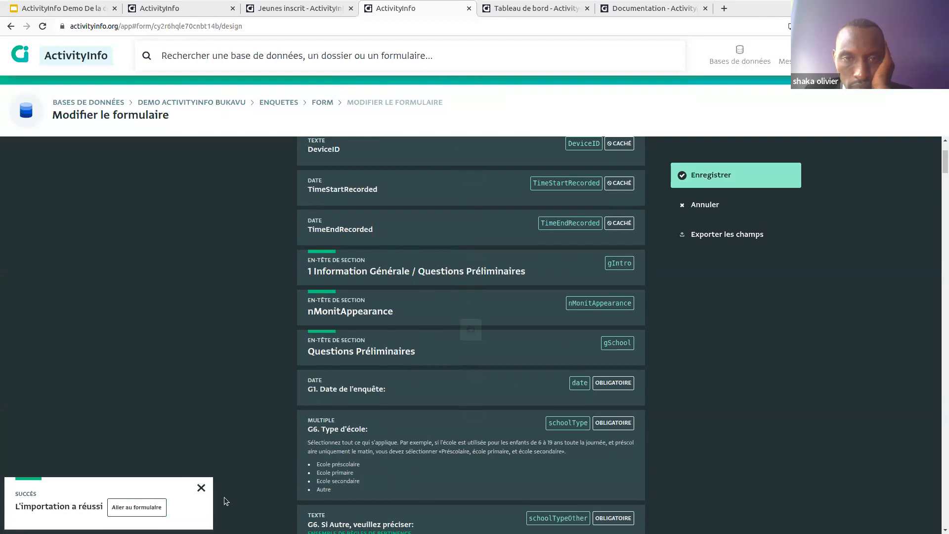
{"action": "left_click", "coordinate": [201, 490]}
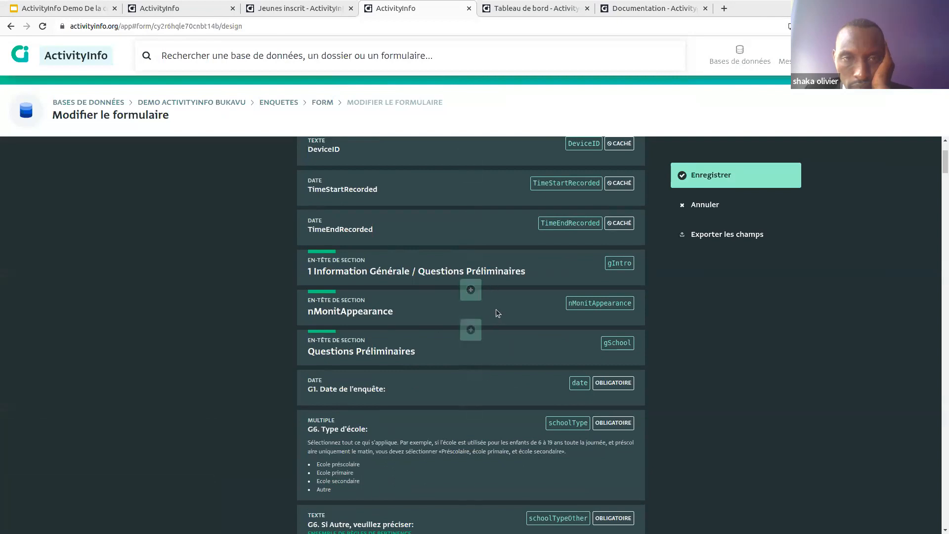
{"action": "scroll", "coordinate": [496, 309], "scroll_direction": "up", "scroll_amount": 2}
{"action": "key", "text": "alt+Tab"}
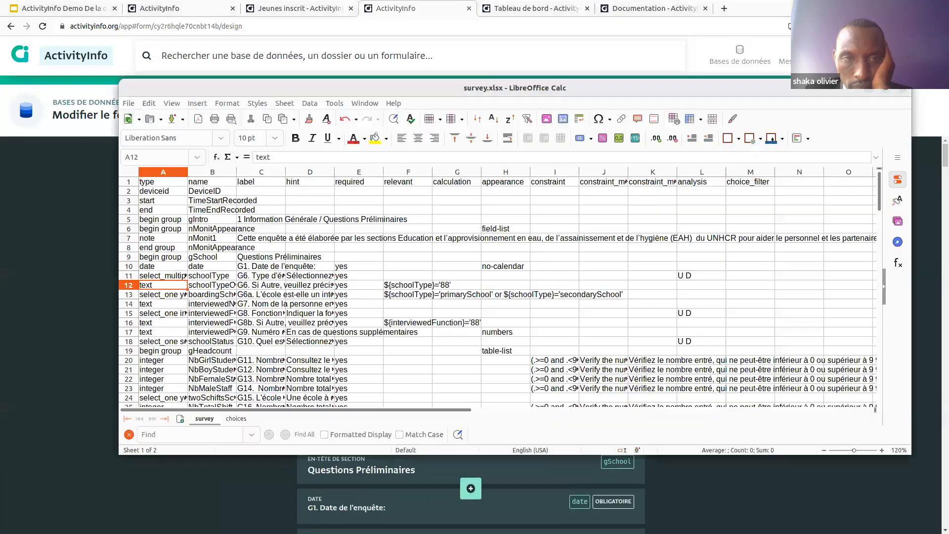
Step: Inspect row 13's relevance formula, appearance and type, and the G7 label in survey.xlsx
{"action": "left_click", "coordinate": [399, 303]}
{"action": "left_click", "coordinate": [408, 330]}
{"action": "left_click", "coordinate": [404, 303]}
{"action": "left_click", "coordinate": [405, 341]}
{"action": "left_click", "coordinate": [425, 294]}
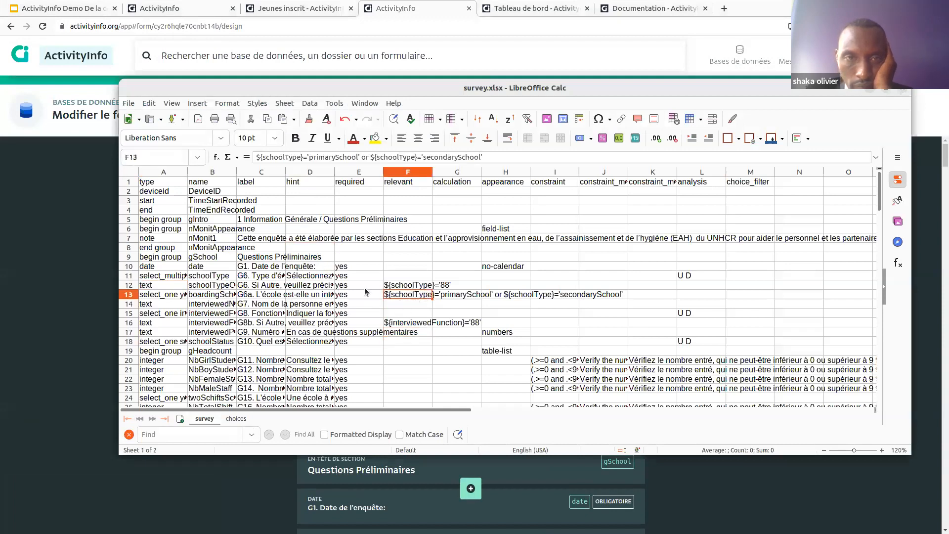
{"action": "left_click", "coordinate": [506, 295]}
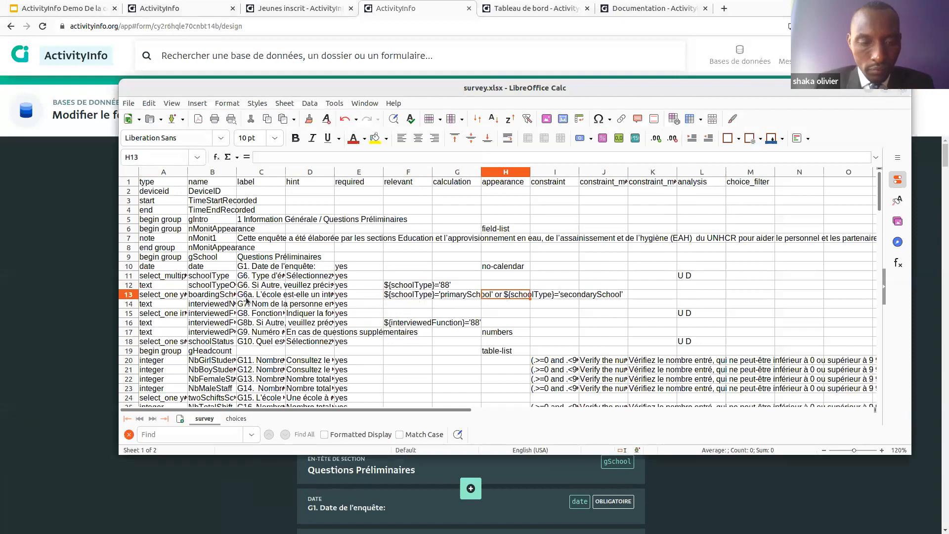
{"action": "left_click", "coordinate": [156, 294]}
{"action": "left_click", "coordinate": [247, 304]}
{"action": "left_click", "coordinate": [203, 303]}
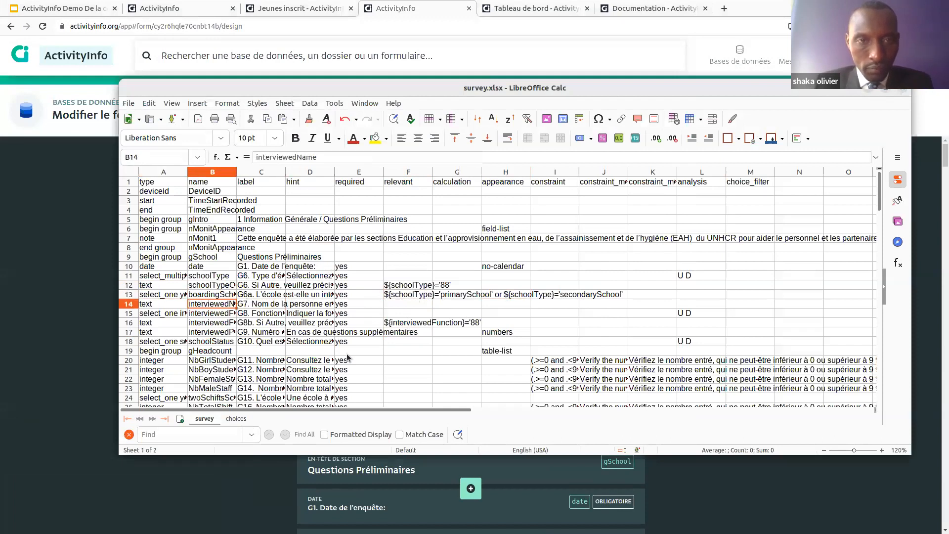
Step: Compare the form's G6 relevance rules against row 14's type and label in the spreadsheet
{"action": "left_click", "coordinate": [286, 517]}
{"action": "scroll", "coordinate": [495, 449], "scroll_direction": "down", "scroll_amount": 3}
{"action": "scroll", "coordinate": [489, 455], "scroll_direction": "down", "scroll_amount": 6}
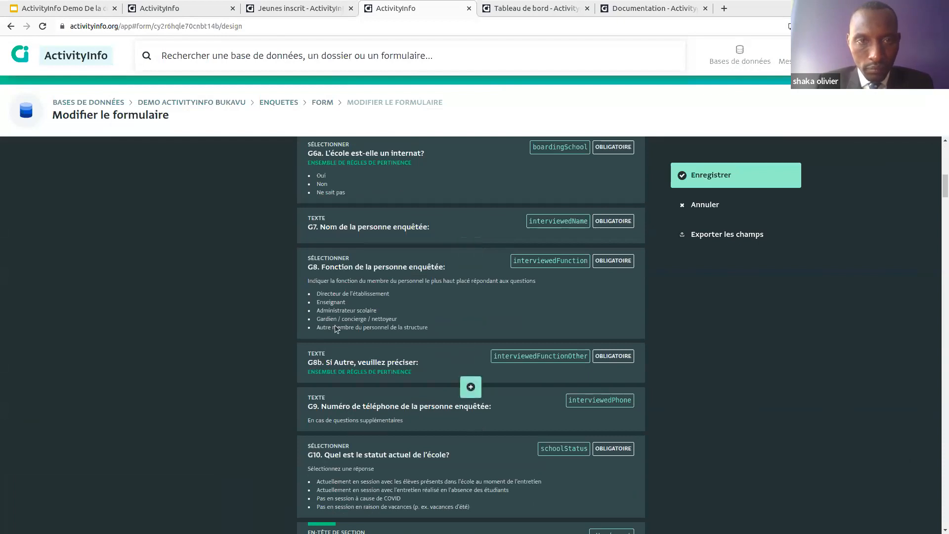
{"action": "key", "text": "alt+Tab"}
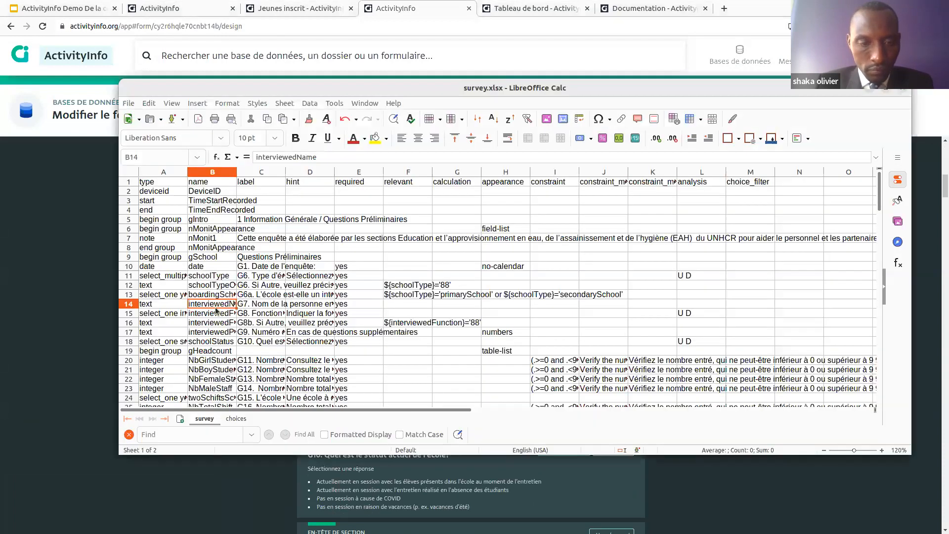
{"action": "left_click", "coordinate": [150, 306]}
{"action": "key", "text": "Right"}
{"action": "key", "text": "Right"}
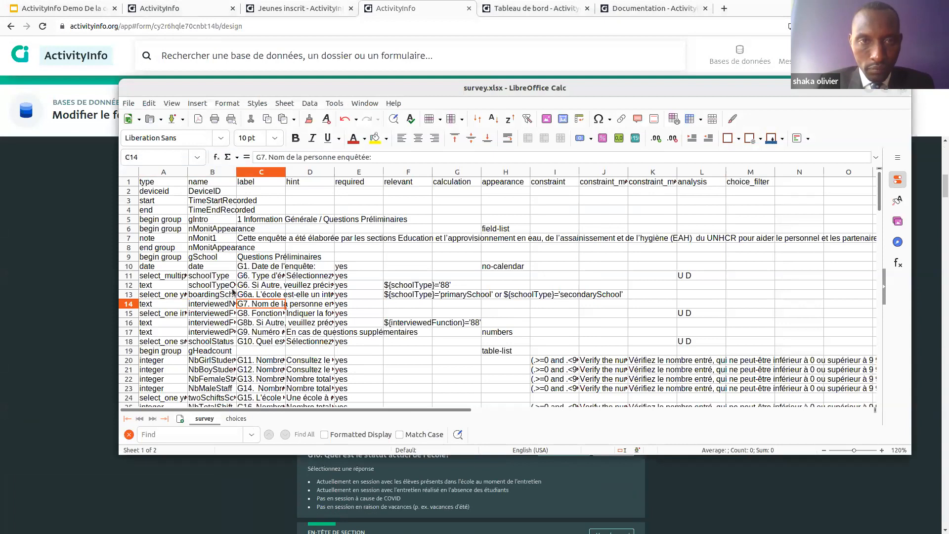
{"action": "key", "text": "alt+Tab"}
{"action": "scroll", "coordinate": [417, 352], "scroll_direction": "up", "scroll_amount": 1}
{"action": "scroll", "coordinate": [417, 352], "scroll_direction": "up", "scroll_amount": 2}
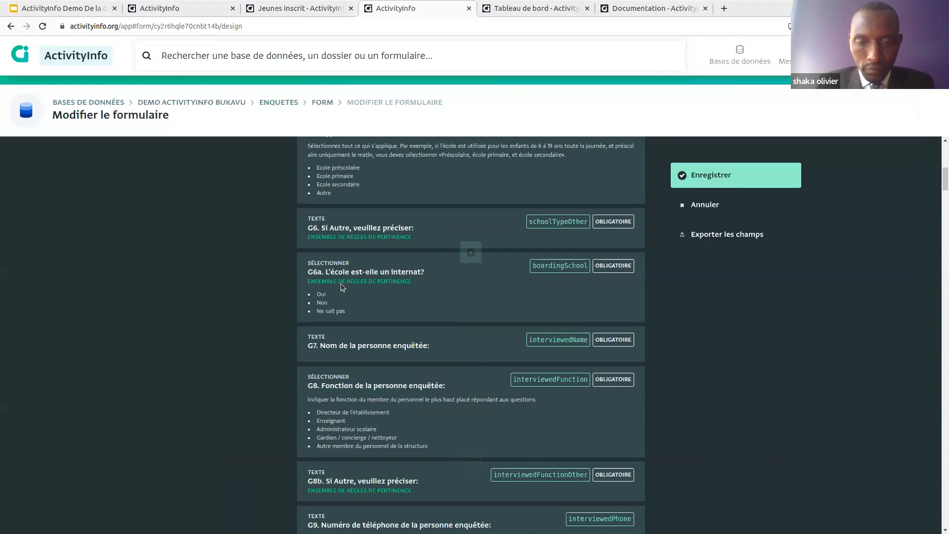
Step: Review the G6a question's settings, then cancel the Form editor without saving
{"action": "left_click", "coordinate": [399, 290]}
{"action": "scroll", "coordinate": [454, 368], "scroll_direction": "down", "scroll_amount": 6}
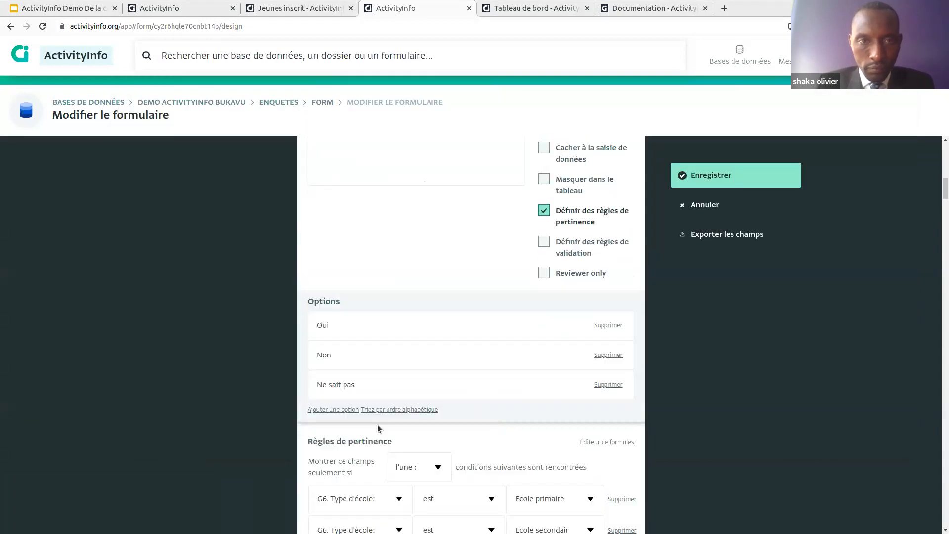
{"action": "scroll", "coordinate": [495, 393], "scroll_direction": "down", "scroll_amount": 2}
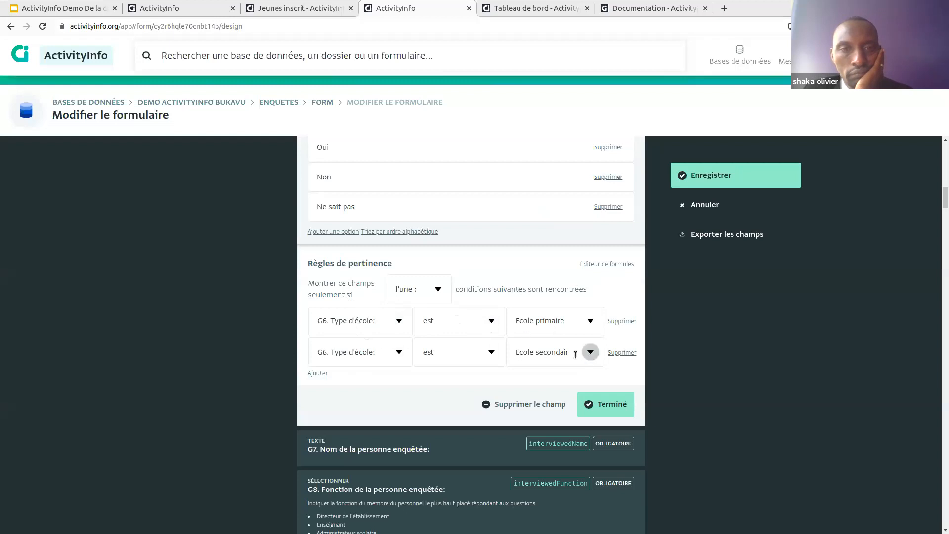
{"action": "scroll", "coordinate": [435, 324], "scroll_direction": "up", "scroll_amount": 2}
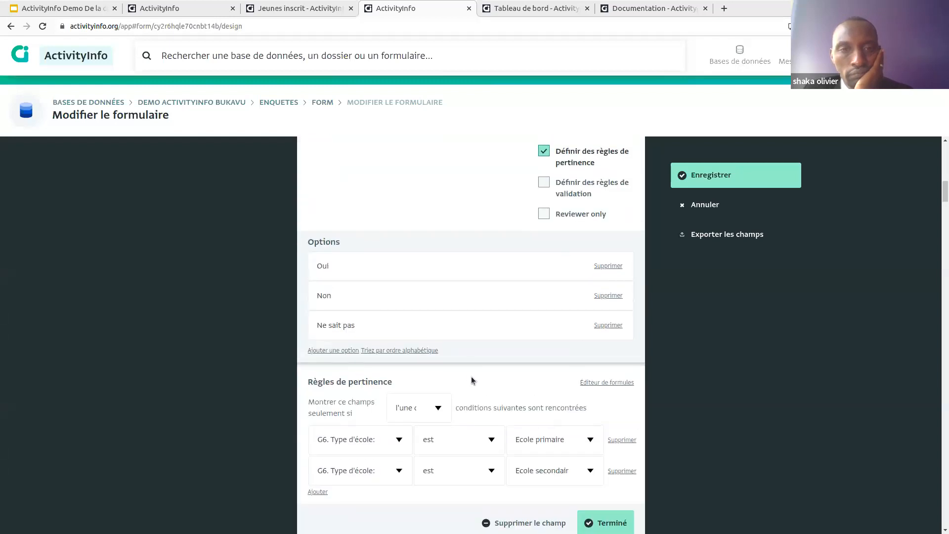
{"action": "scroll", "coordinate": [471, 381], "scroll_direction": "up", "scroll_amount": 2}
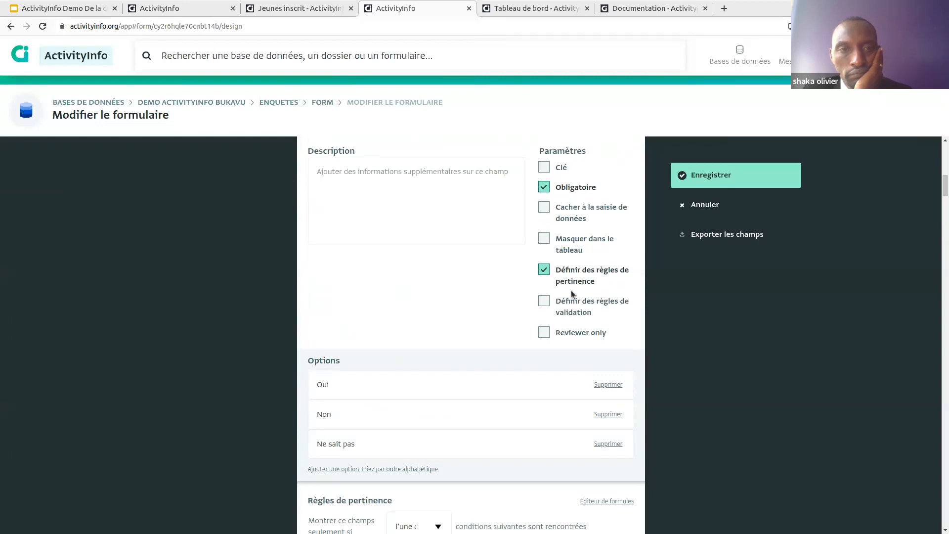
{"action": "scroll", "coordinate": [457, 281], "scroll_direction": "up", "scroll_amount": 1}
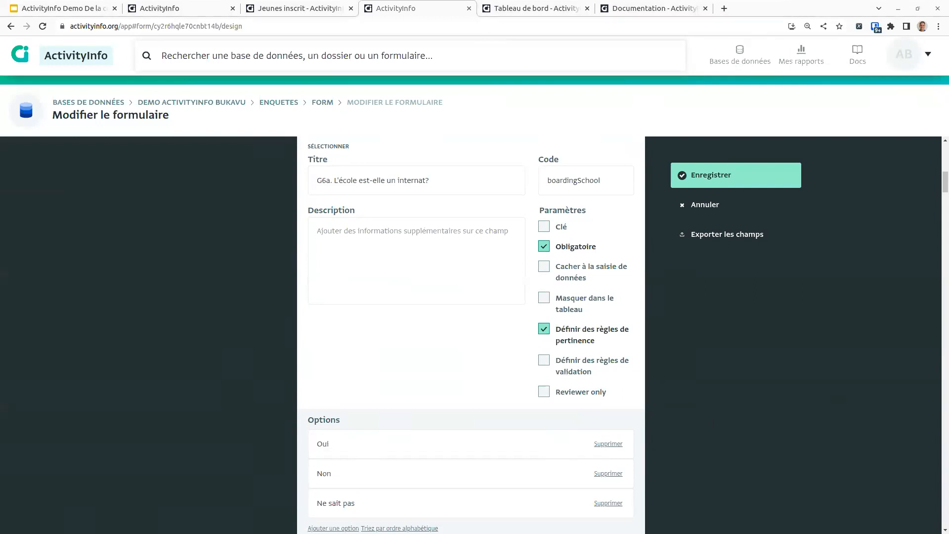
{"action": "left_click", "coordinate": [705, 204]}
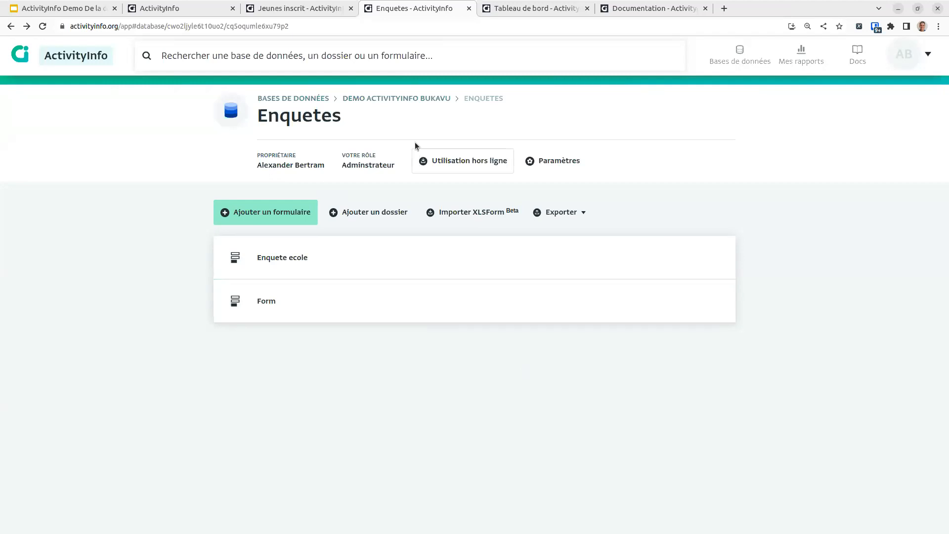
Step: Browse the Activites folder, then start adding a new form at the Bukavu database's top level
{"action": "left_click", "coordinate": [396, 99]}
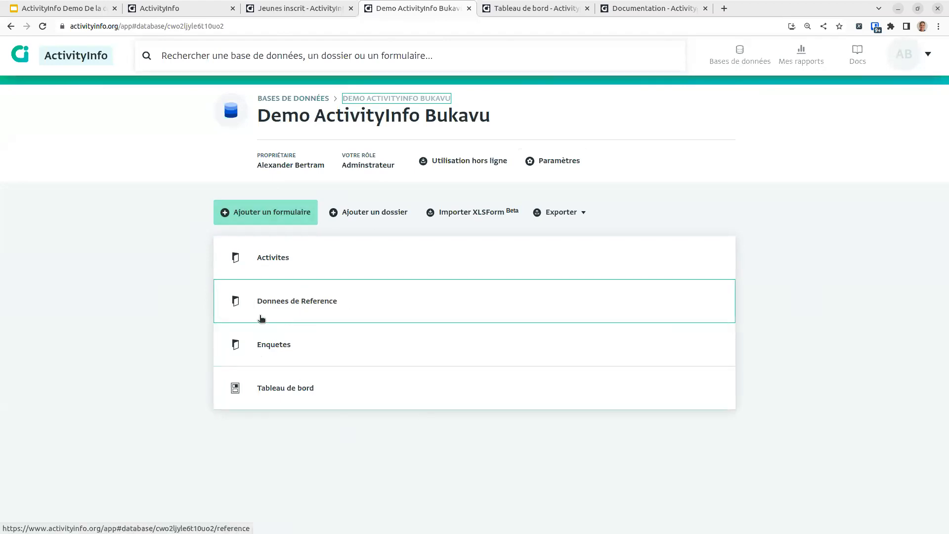
{"action": "left_click", "coordinate": [276, 266]}
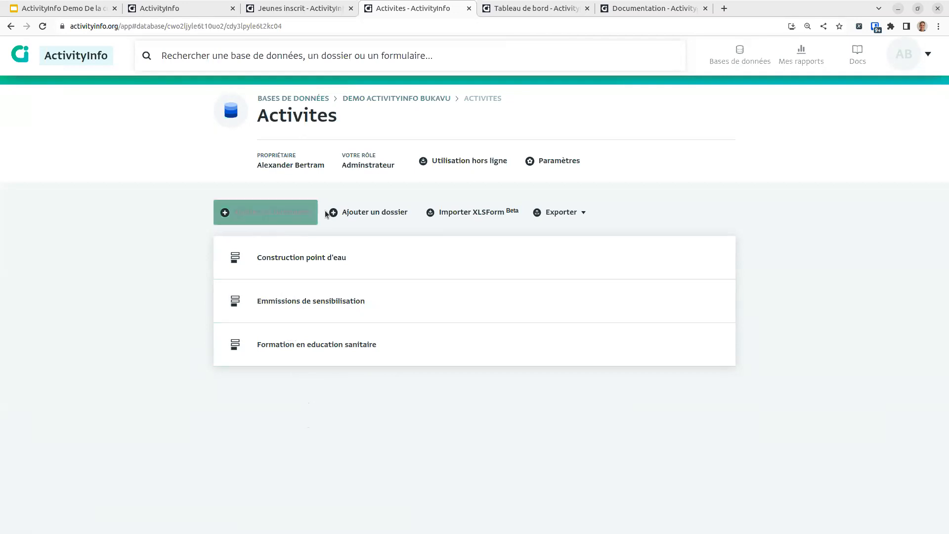
{"action": "left_click", "coordinate": [391, 99]}
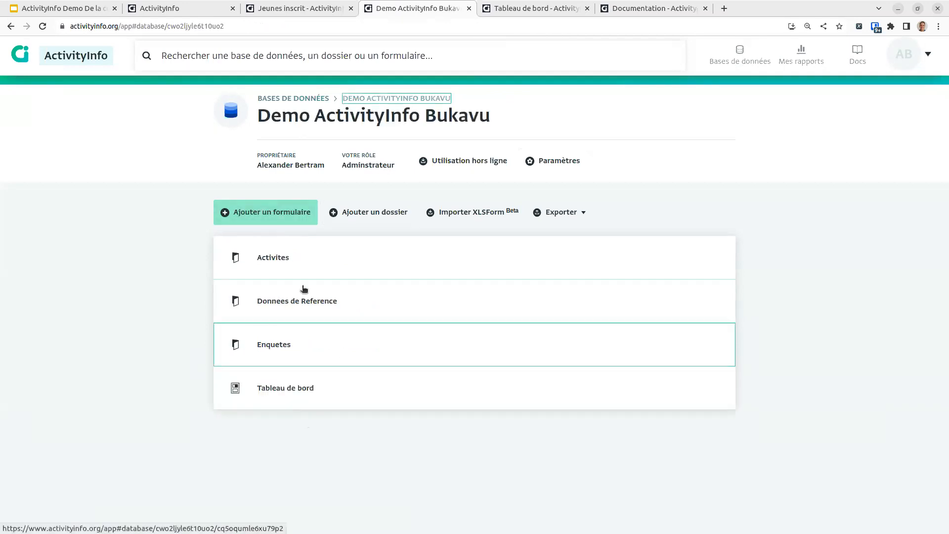
{"action": "left_click", "coordinate": [286, 218]}
Step: Name the form Registry and add a key text field Nom et prenom
{"action": "type", "text": "Regis"}
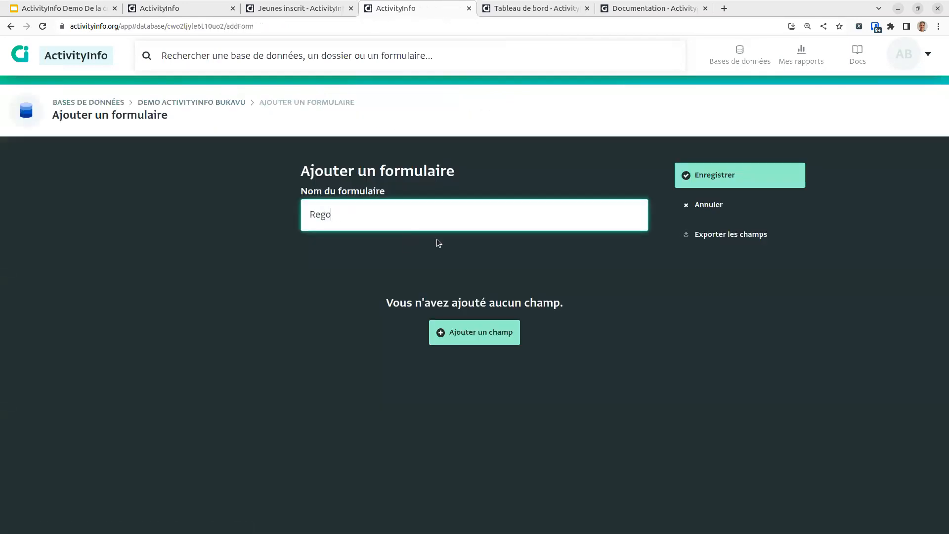
{"action": "type", "text": "try"}
{"action": "left_click", "coordinate": [467, 336]}
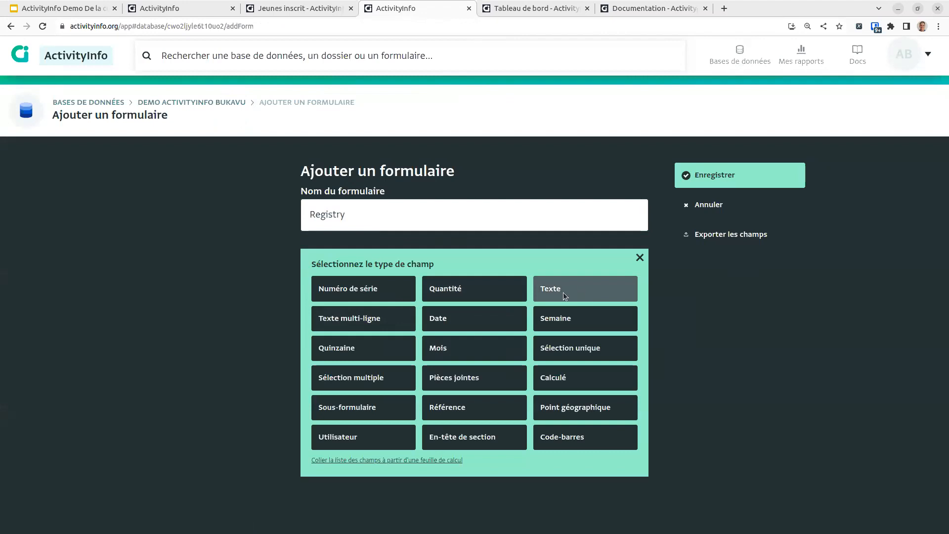
{"action": "left_click", "coordinate": [562, 292]}
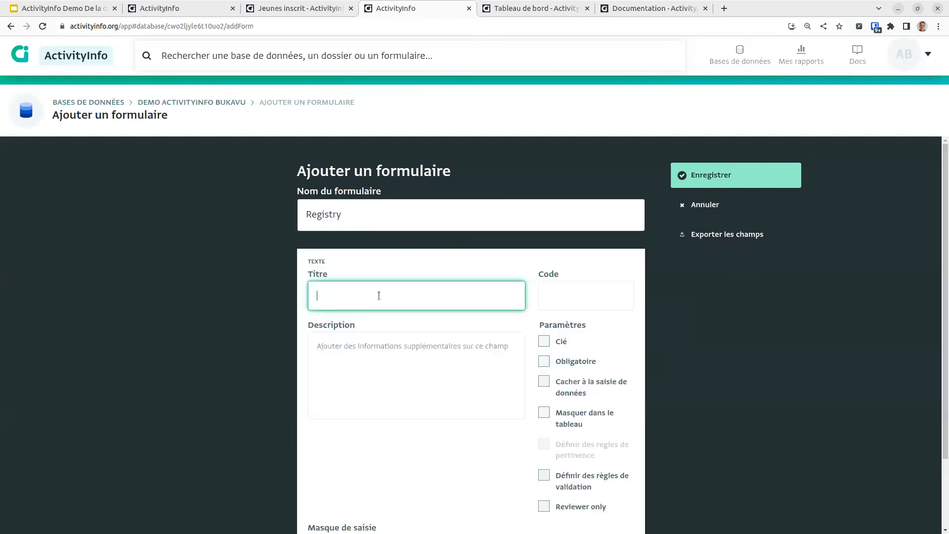
{"action": "type", "text": "Nom et prenom"}
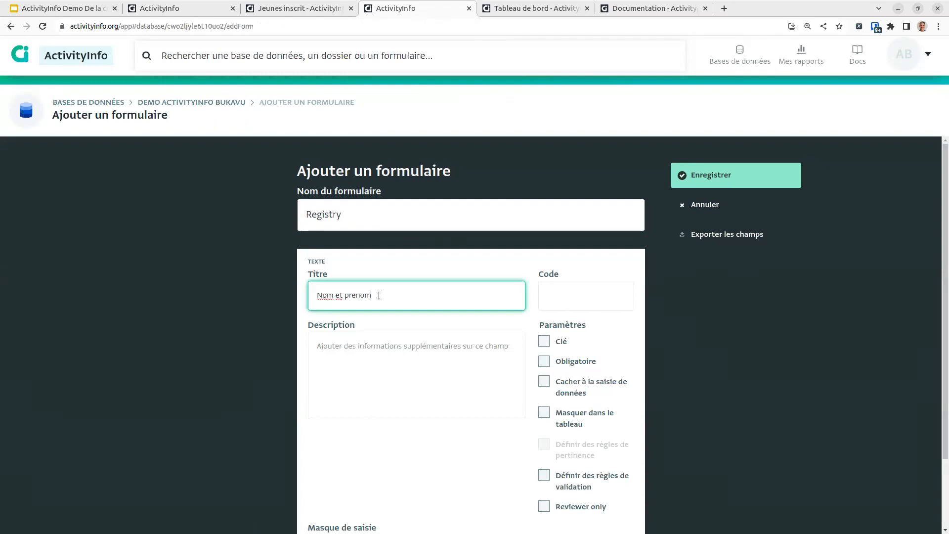
{"action": "scroll", "coordinate": [573, 330], "scroll_direction": "down", "scroll_amount": 2}
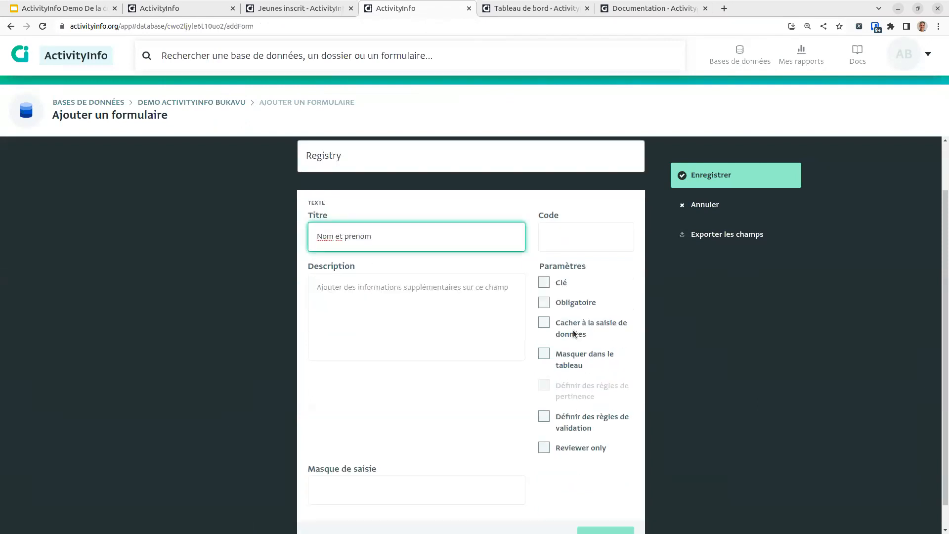
{"action": "left_click", "coordinate": [544, 283]}
{"action": "scroll", "coordinate": [579, 469], "scroll_direction": "down", "scroll_amount": 1}
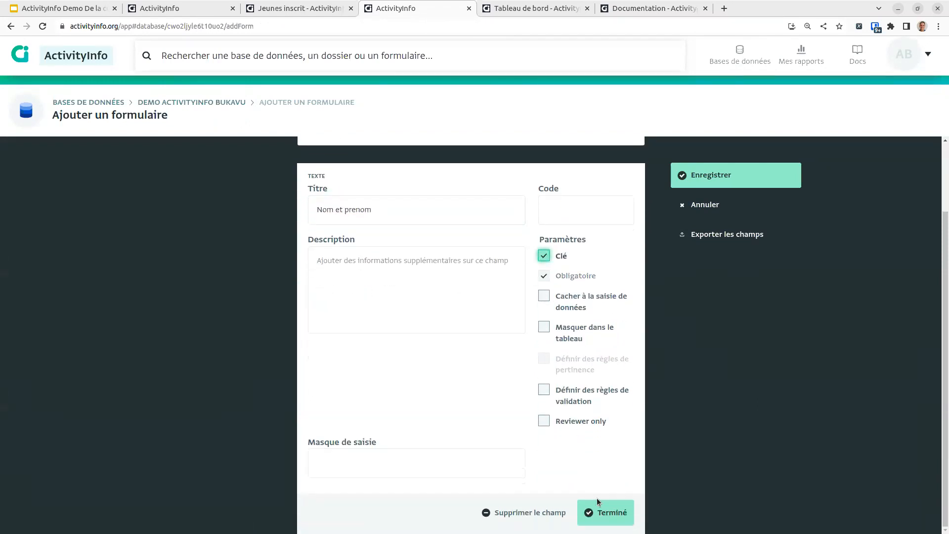
{"action": "left_click", "coordinate": [600, 507]}
Step: Add a required key date field Date de naissance
{"action": "left_click", "coordinate": [470, 289]}
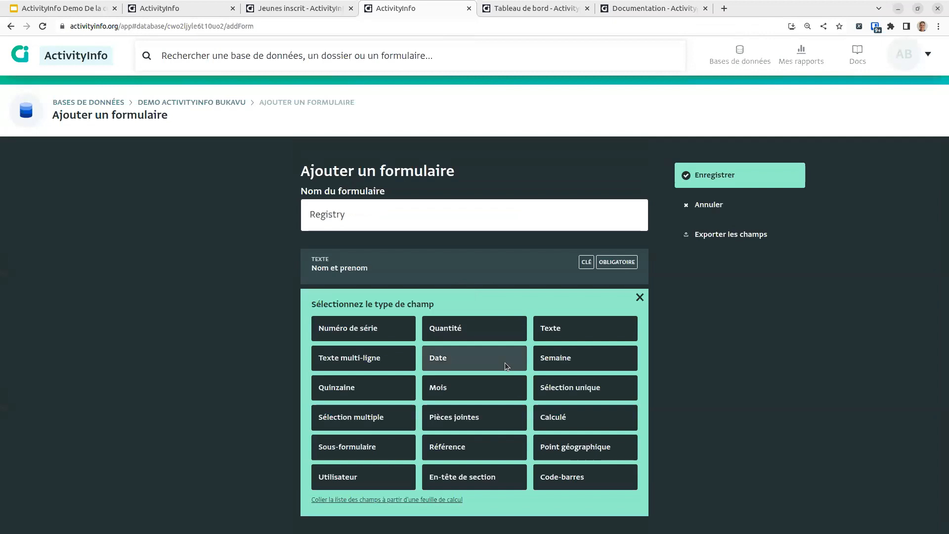
{"action": "left_click", "coordinate": [450, 361]}
{"action": "type", "text": "Date de"}
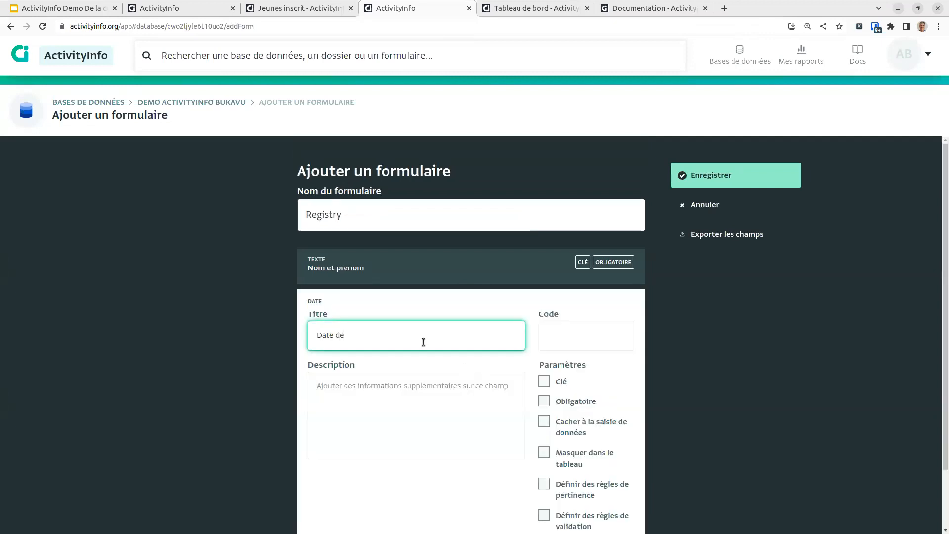
{"action": "type", "text": " naissance"}
{"action": "left_click", "coordinate": [544, 401]}
{"action": "scroll", "coordinate": [537, 323], "scroll_direction": "down", "scroll_amount": 1}
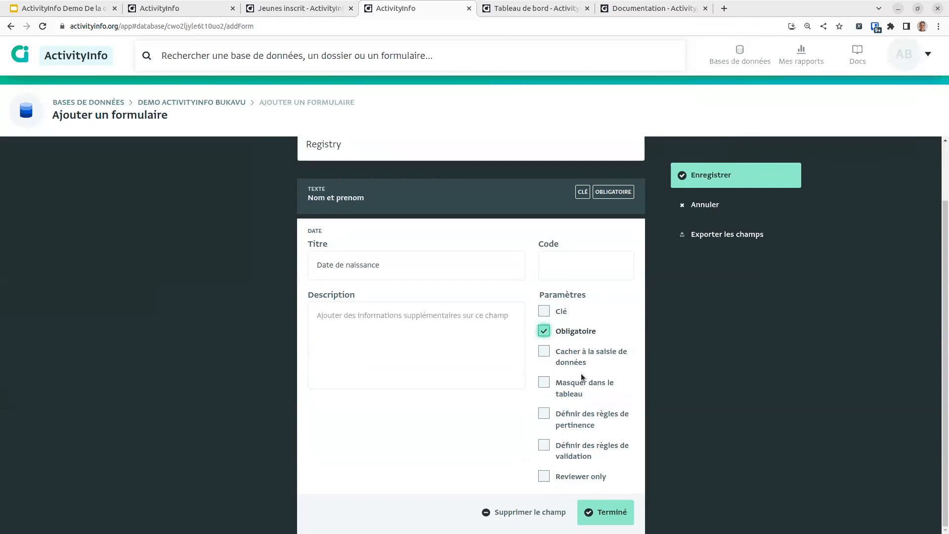
{"action": "left_click", "coordinate": [544, 312]}
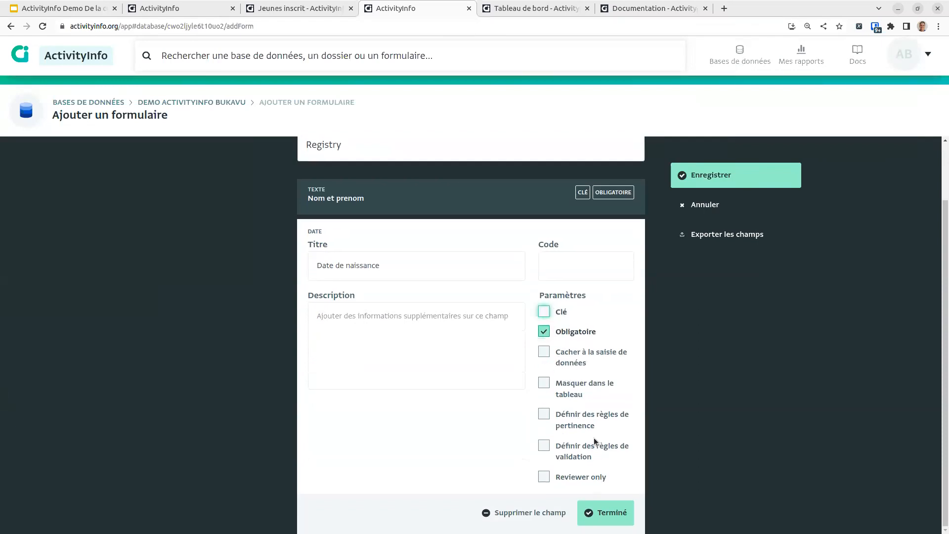
{"action": "left_click", "coordinate": [605, 513]}
Step: Add a single-choice field titled Sexe
{"action": "left_click", "coordinate": [466, 331]}
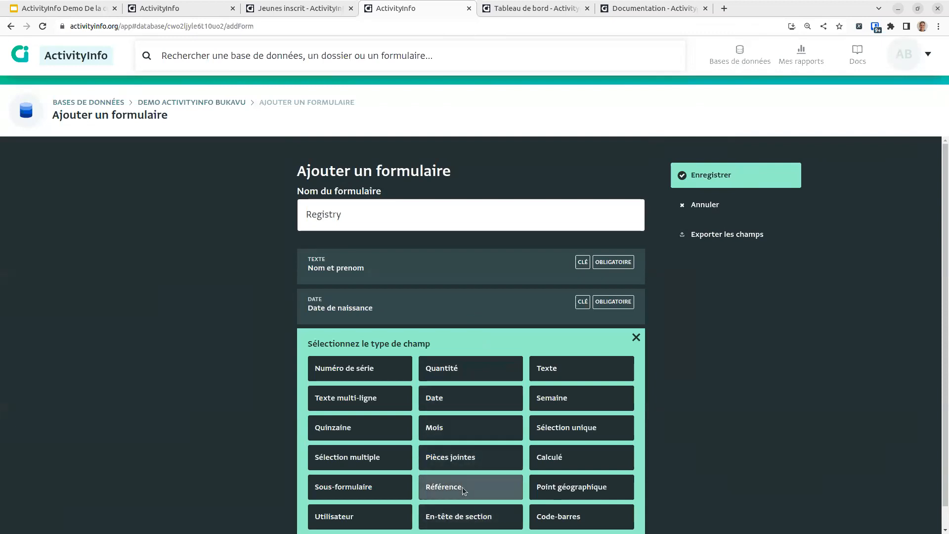
{"action": "left_click", "coordinate": [580, 426]}
{"action": "left_click", "coordinate": [431, 381]}
{"action": "type", "text": "G"}
{"action": "key", "text": "BackSpace"}
{"action": "type", "text": "Sexe"}
{"action": "scroll", "coordinate": [415, 445], "scroll_direction": "down", "scroll_amount": 3}
Step: Give Sexe the options Homme and Femme sorted alphabetically, and save the Registry form
{"action": "left_click", "coordinate": [365, 467]}
{"action": "type", "text": "Homme"}
{"action": "key", "text": "Tab"}
{"action": "key", "text": "Return"}
{"action": "left_click", "coordinate": [367, 495]}
{"action": "type", "text": "Femme"}
{"action": "scroll", "coordinate": [387, 485], "scroll_direction": "down", "scroll_amount": 1}
{"action": "key", "text": "Tab"}
{"action": "left_click", "coordinate": [384, 491]}
{"action": "left_click", "coordinate": [610, 512]}
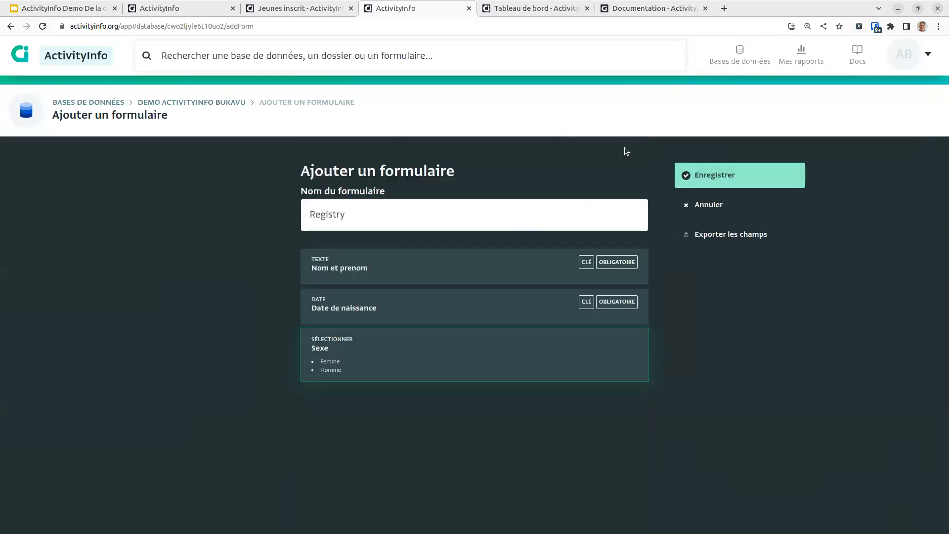
{"action": "left_click", "coordinate": [690, 175]}
Step: Add a first Registry record for a person born 1980-01-01 with Sexe Homme
{"action": "left_click", "coordinate": [73, 160]}
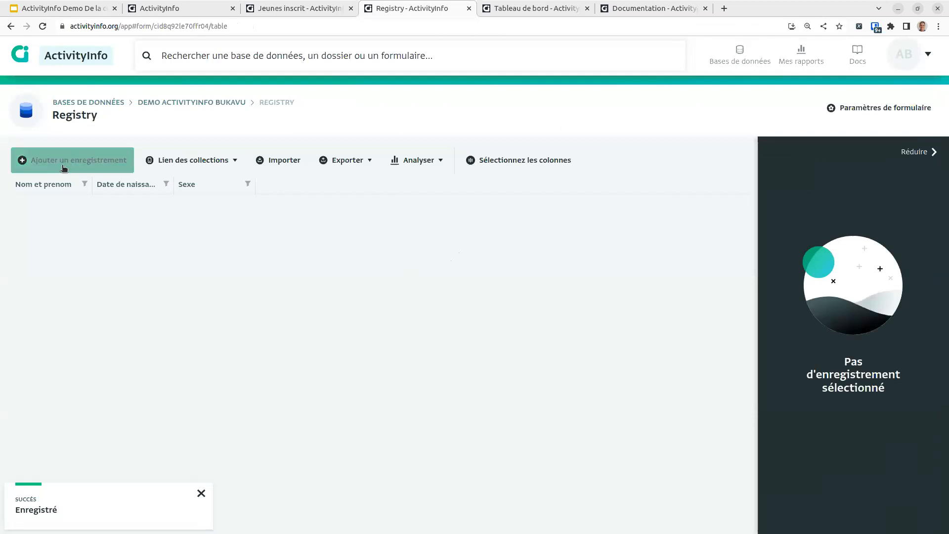
{"action": "type", "text": "Alex"}
{"action": "left_click", "coordinate": [445, 318]}
{"action": "type", "text": "1980-01-01"}
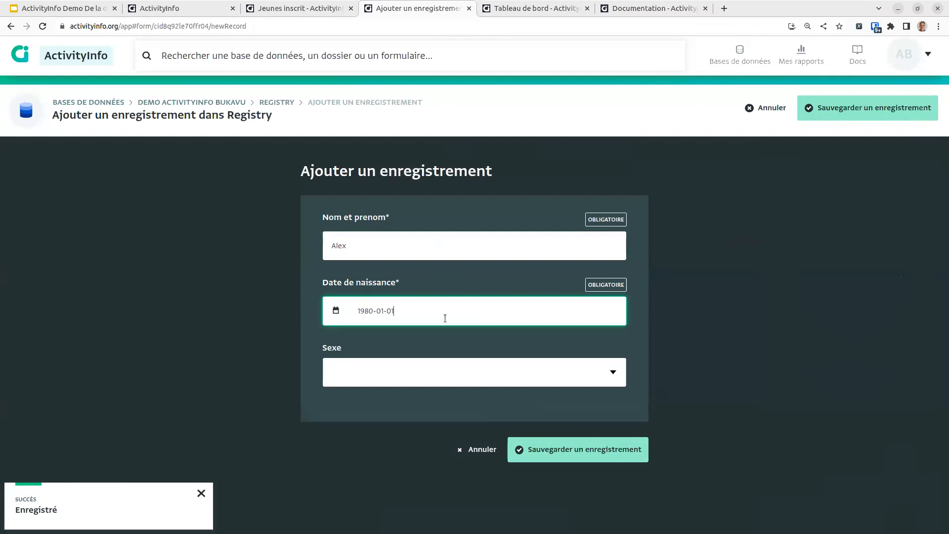
{"action": "key", "text": "Tab"}
{"action": "type", "text": "Femmea"}
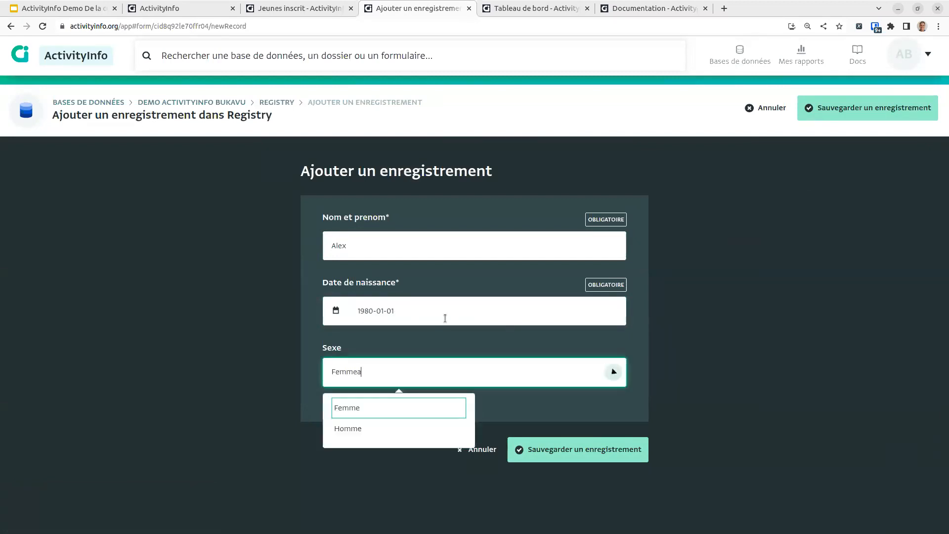
{"action": "key", "text": "Down"}
{"action": "key", "text": "Return"}
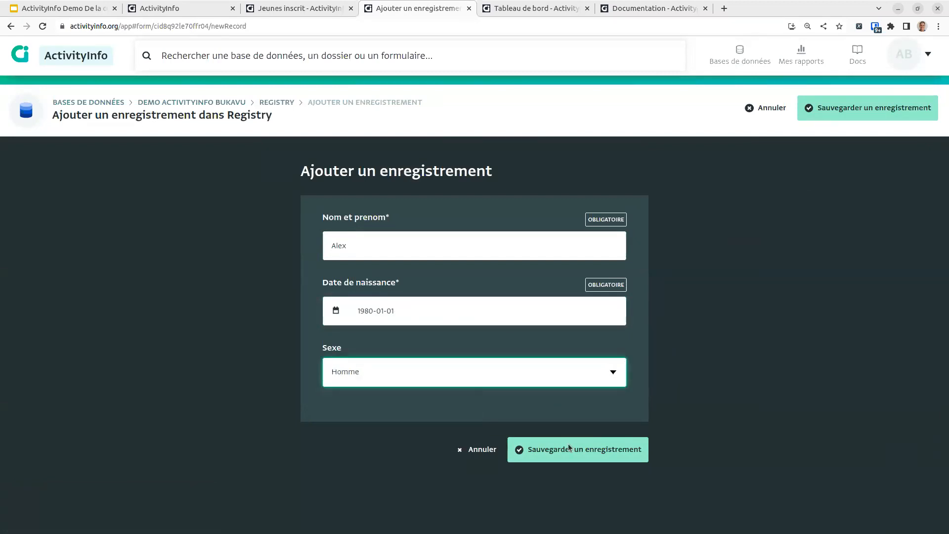
{"action": "left_click", "coordinate": [597, 450]}
Step: Add a second Registry record for a person born 1995-01-01 with Sexe Femme
{"action": "left_click", "coordinate": [74, 160]}
{"action": "left_click", "coordinate": [477, 253]}
{"action": "type", "text": "Fay"}
{"action": "key", "text": "Tab"}
{"action": "left_click", "coordinate": [335, 310]}
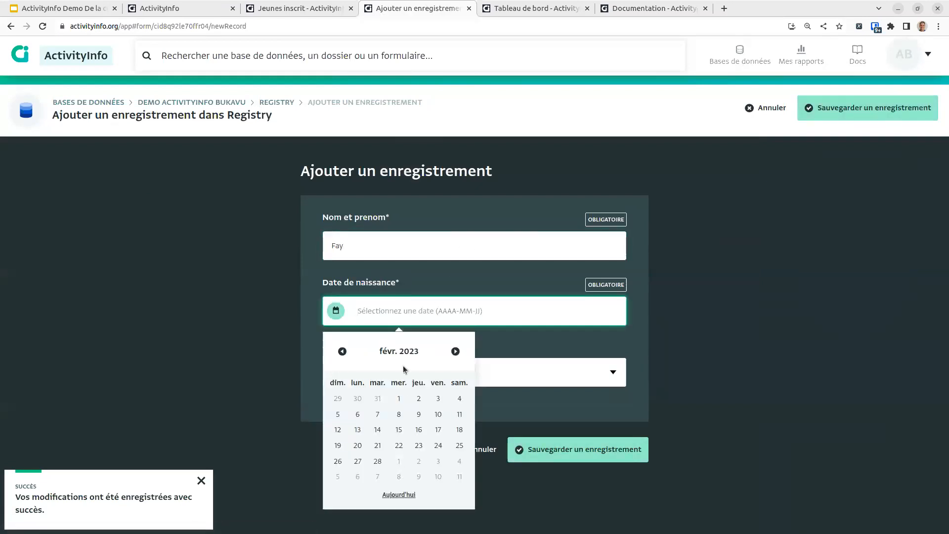
{"action": "type", "text": "1990"}
{"action": "type", "text": "5-0-1"}
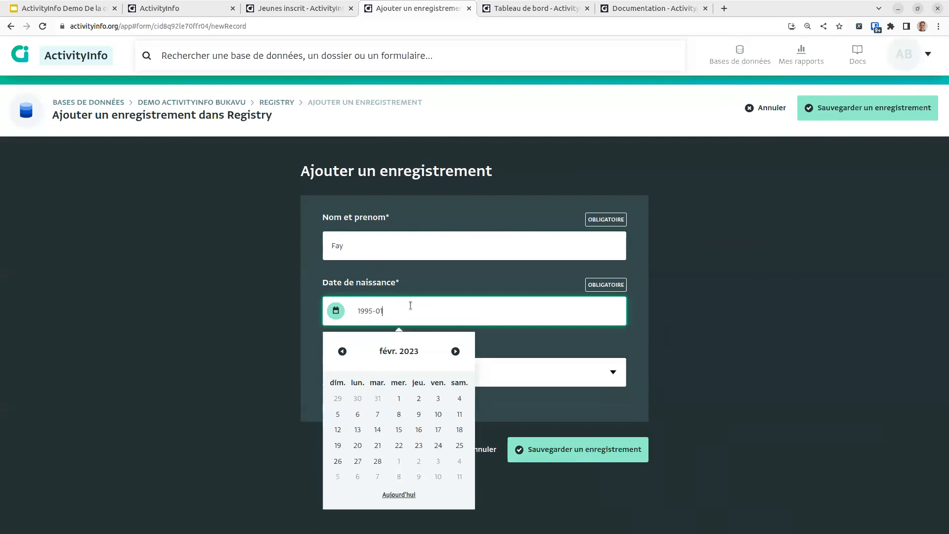
{"action": "type", "text": "-01"}
{"action": "key", "text": "Tab"}
{"action": "left_click", "coordinate": [614, 373]}
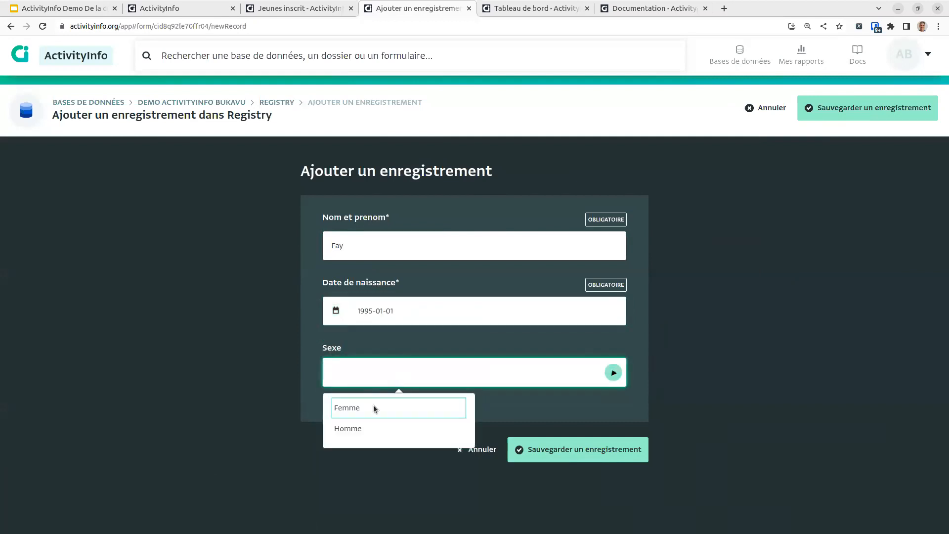
{"action": "left_click", "coordinate": [381, 413]}
{"action": "left_click", "coordinate": [578, 449]}
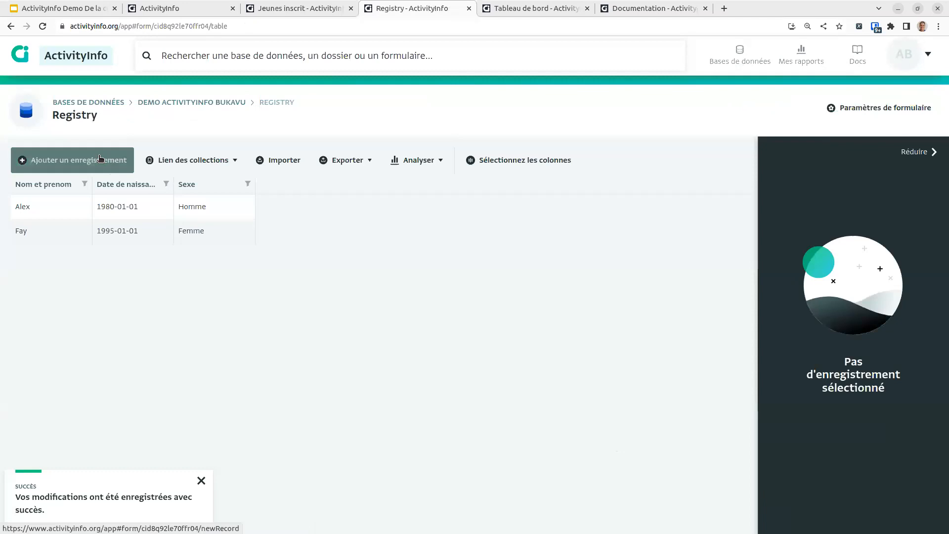
Step: Open Activites > Formation en education sanitaire and view its 2023-01-25 Bunyakiri record
{"action": "left_click", "coordinate": [227, 103]}
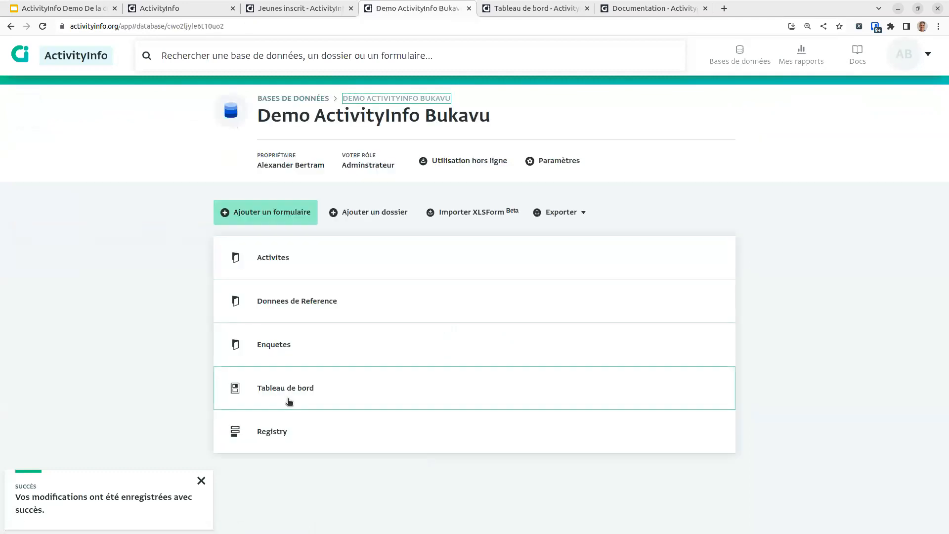
{"action": "left_click", "coordinate": [317, 251]}
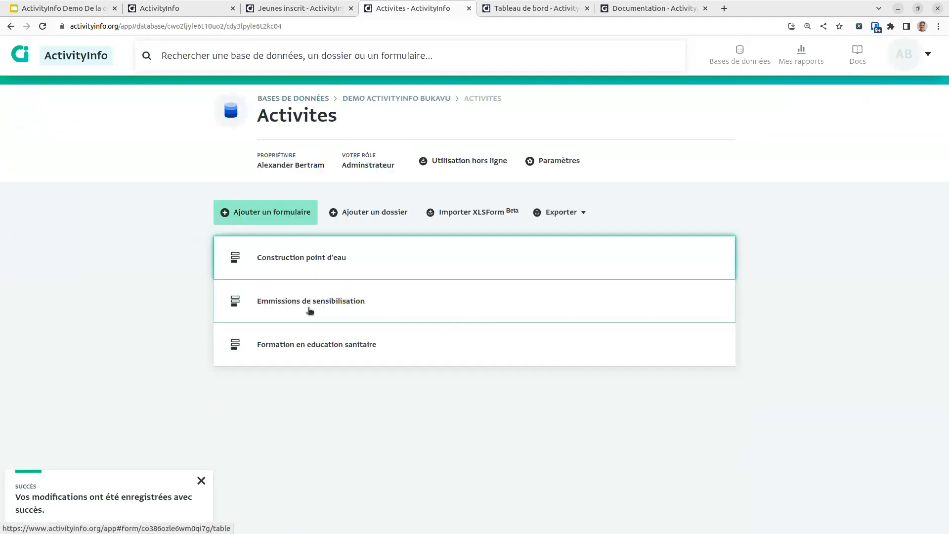
{"action": "left_click", "coordinate": [348, 354]}
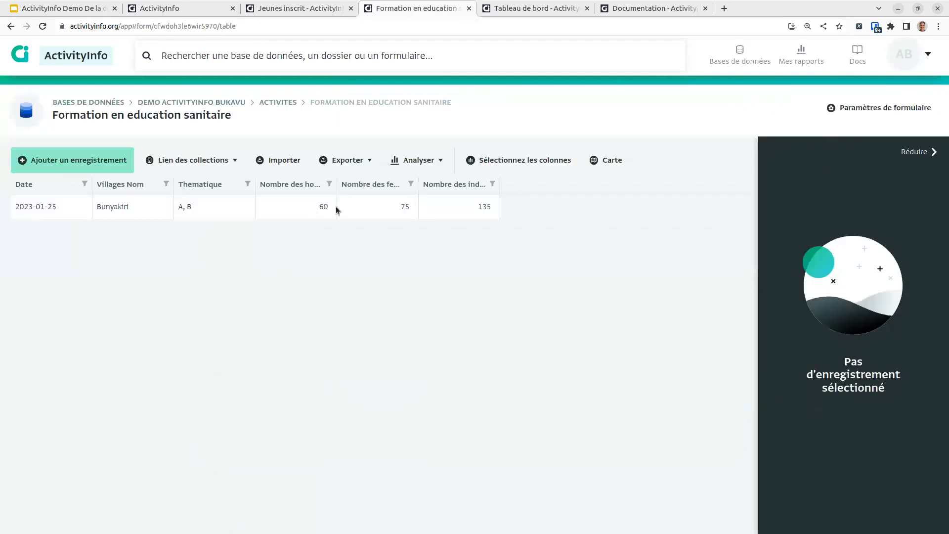
{"action": "left_click", "coordinate": [275, 216]}
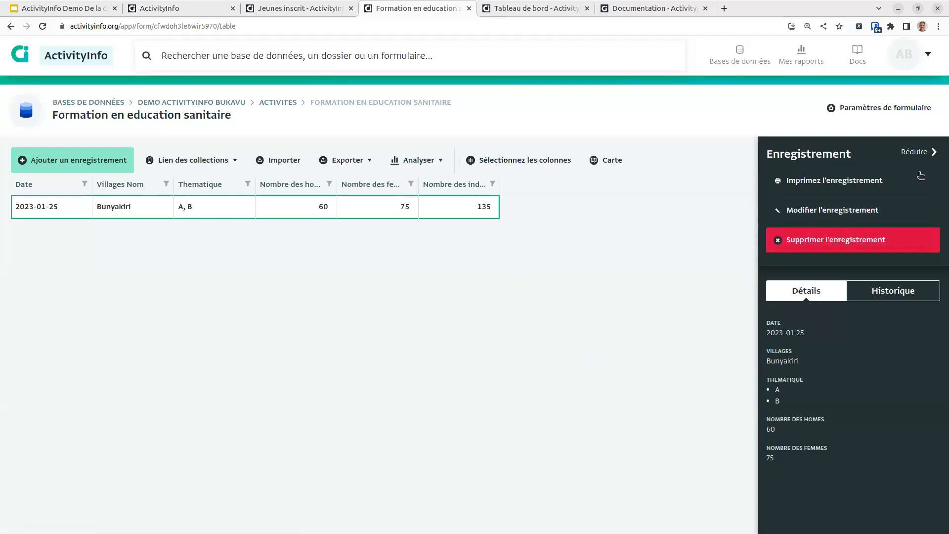
Step: Add a sub-form field titled Liste de participants, save the form, and open the sub-form
{"action": "left_click", "coordinate": [884, 107]}
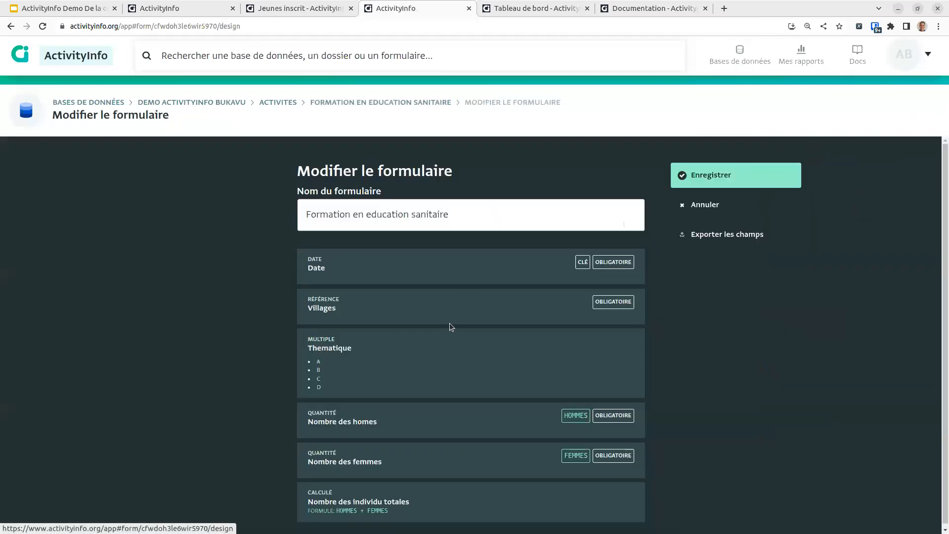
{"action": "scroll", "coordinate": [481, 515], "scroll_direction": "down", "scroll_amount": 5}
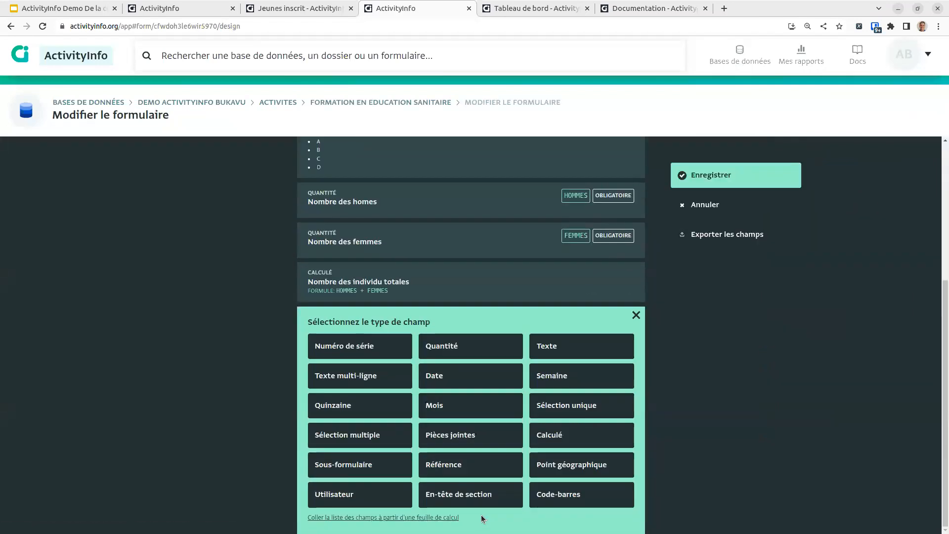
{"action": "left_click", "coordinate": [372, 459]}
{"action": "left_click", "coordinate": [377, 354]}
{"action": "type", "text": "Liste de participants"}
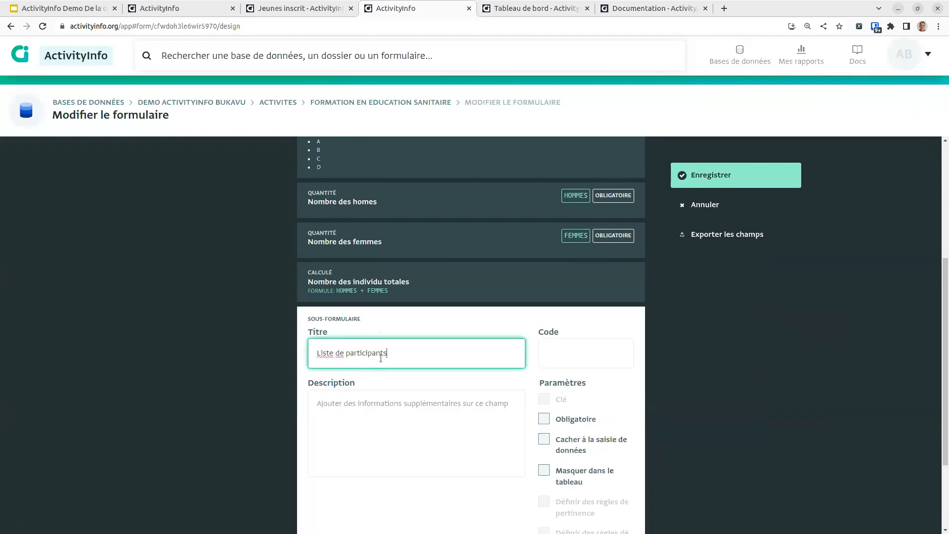
{"action": "scroll", "coordinate": [548, 462], "scroll_direction": "down", "scroll_amount": 2}
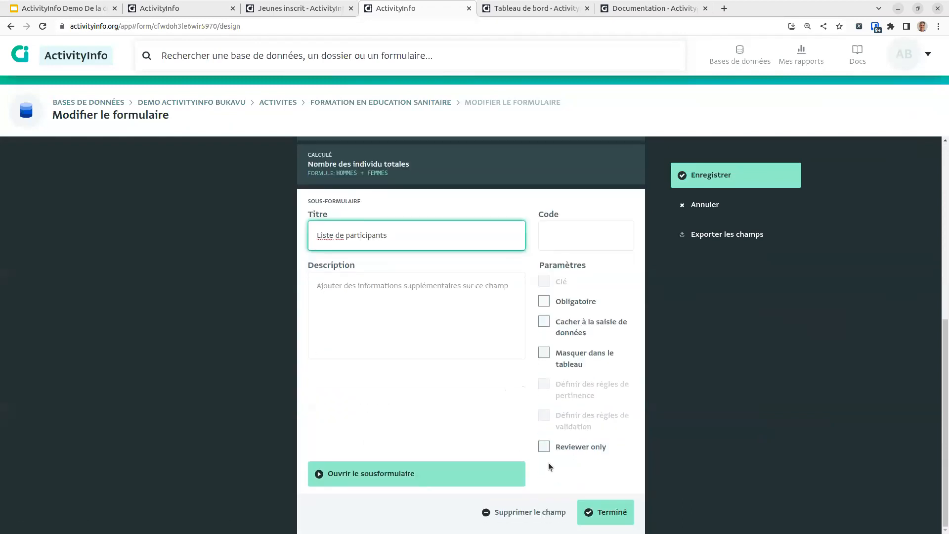
{"action": "left_click", "coordinate": [467, 482]}
{"action": "left_click", "coordinate": [556, 107]}
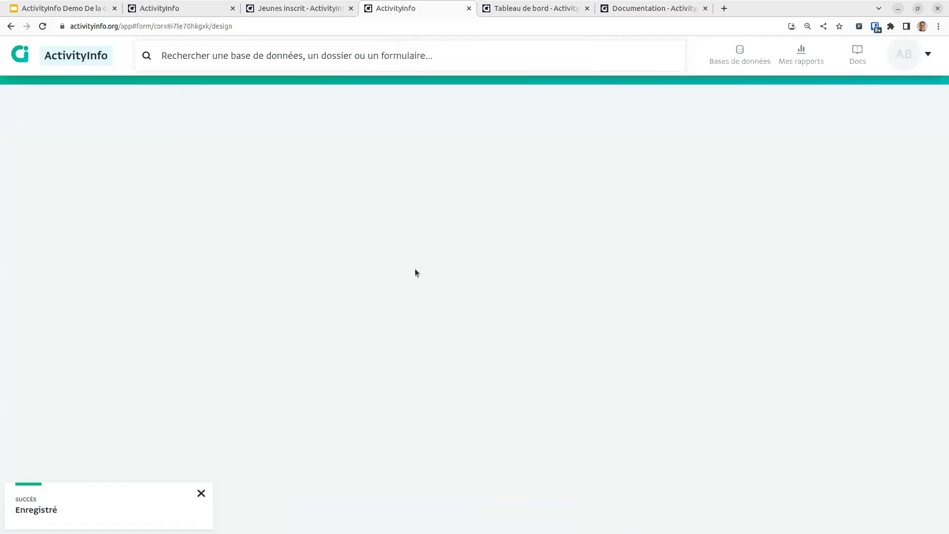
Step: Add a reference field to the sub-form that points to the Registry form
{"action": "left_click", "coordinate": [456, 340]}
{"action": "left_click", "coordinate": [458, 409]}
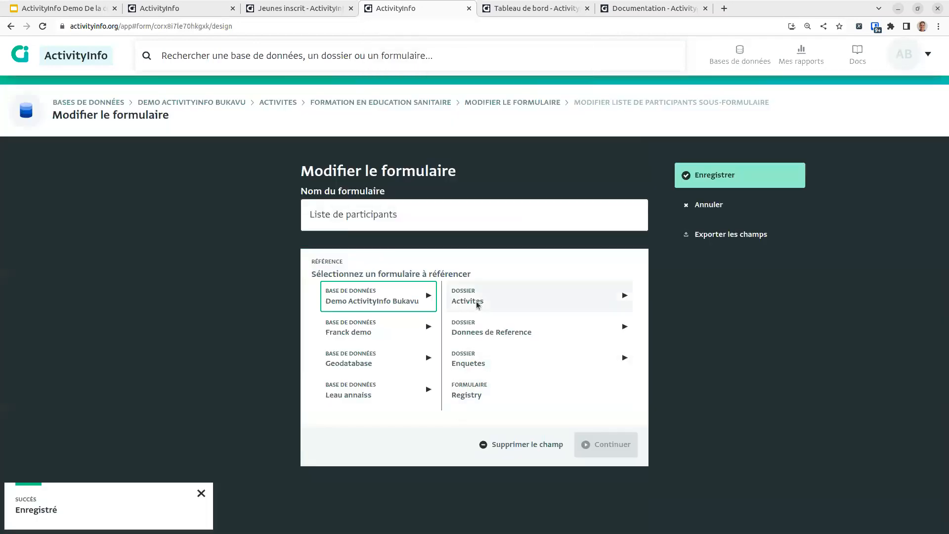
{"action": "left_click", "coordinate": [500, 356]}
{"action": "left_click", "coordinate": [497, 396]}
{"action": "left_click", "coordinate": [611, 444]}
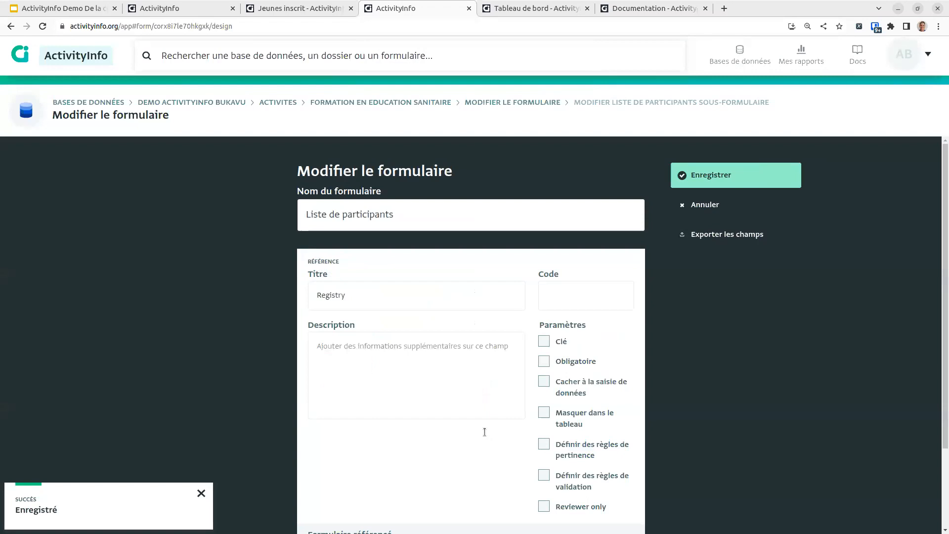
Step: Title the reference field Individu, make it required and key, and save both form designs
{"action": "double_click", "coordinate": [469, 297]}
{"action": "type", "text": "Personne"}
{"action": "double_click", "coordinate": [366, 295]}
{"action": "type", "text": "Individu"}
{"action": "left_click", "coordinate": [570, 360]}
{"action": "left_click", "coordinate": [560, 341]}
{"action": "scroll", "coordinate": [592, 434], "scroll_direction": "down", "scroll_amount": 2}
{"action": "left_click", "coordinate": [614, 513]}
{"action": "left_click", "coordinate": [717, 174]}
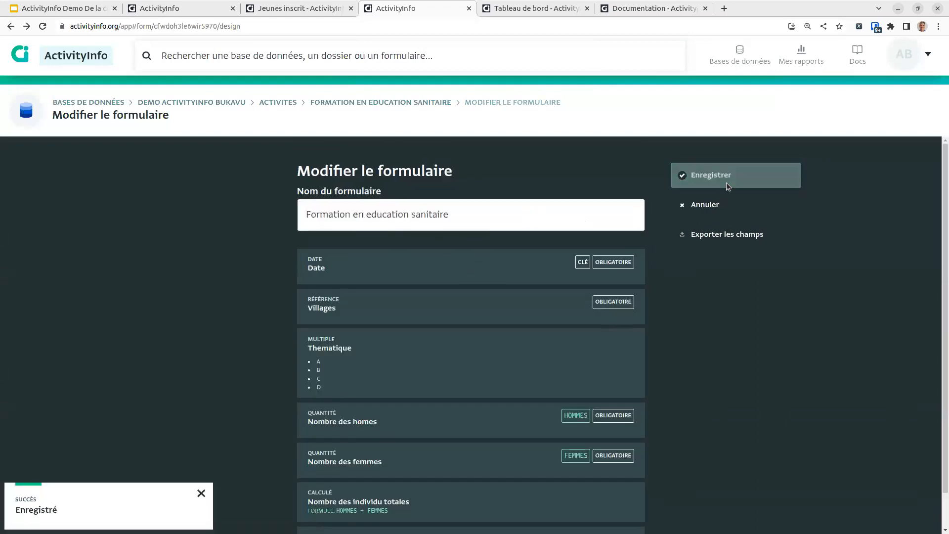
{"action": "left_click", "coordinate": [726, 183]}
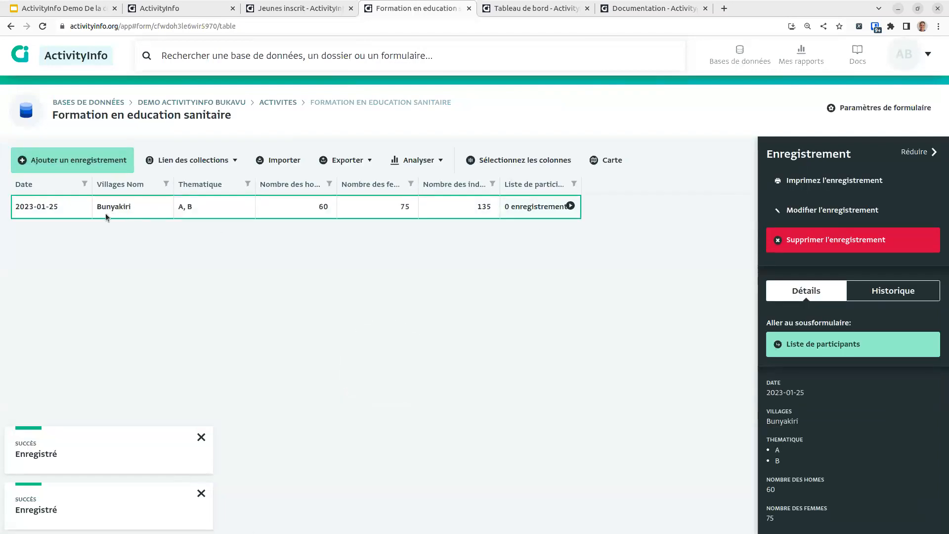
Step: Add two participants to the Bunyakiri training, picking each person from the Nom et prenom list
{"action": "left_click", "coordinate": [571, 206]}
{"action": "left_click", "coordinate": [60, 161]}
{"action": "left_click", "coordinate": [602, 272]}
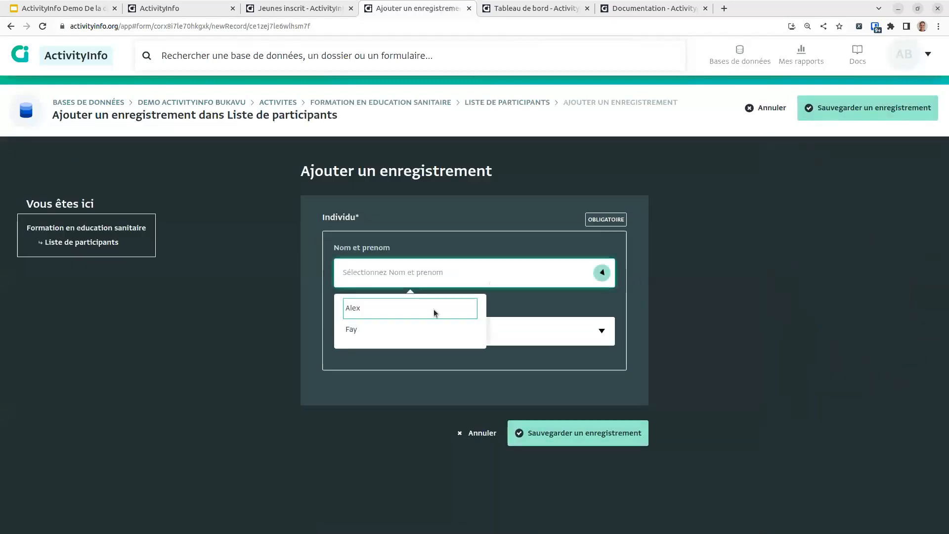
{"action": "left_click", "coordinate": [413, 309]}
{"action": "left_click", "coordinate": [534, 433]}
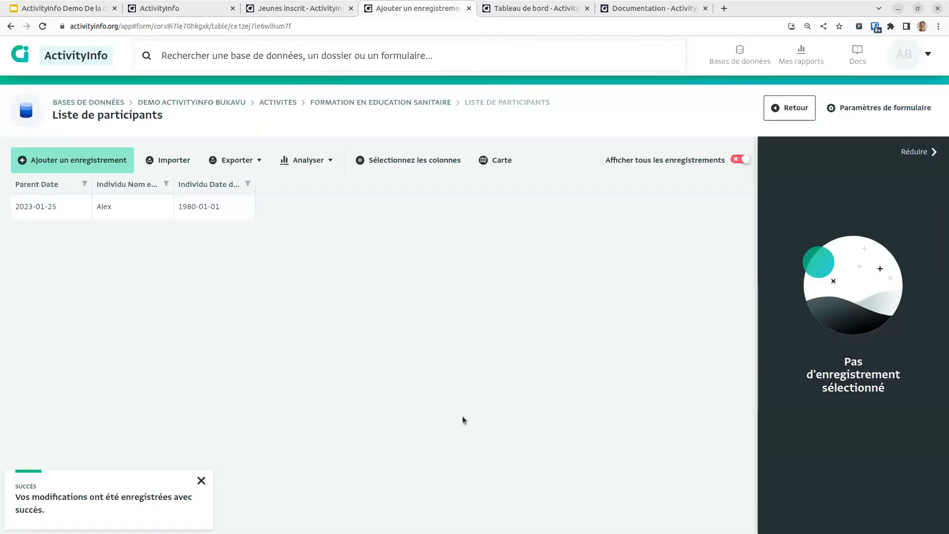
{"action": "left_click", "coordinate": [72, 160]}
{"action": "left_click", "coordinate": [601, 272]}
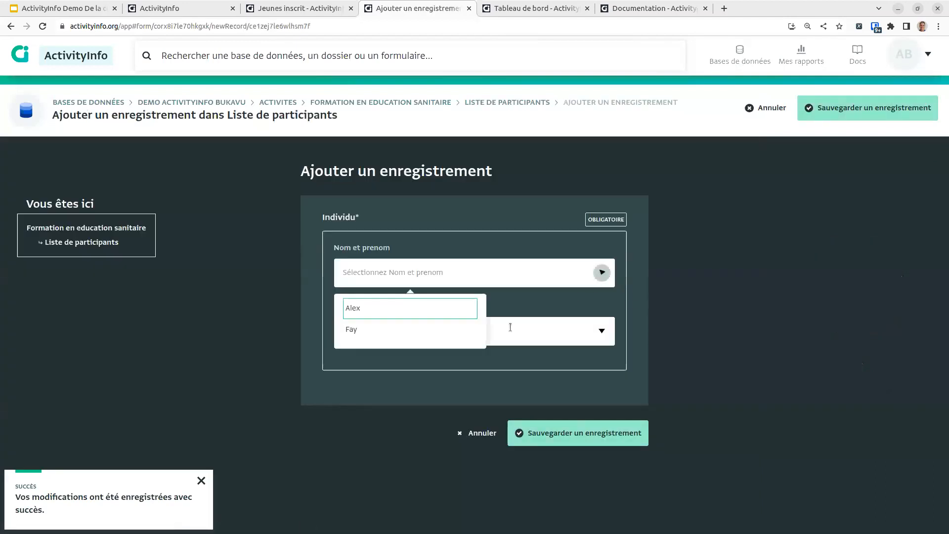
{"action": "left_click", "coordinate": [459, 329]}
{"action": "left_click", "coordinate": [554, 431]}
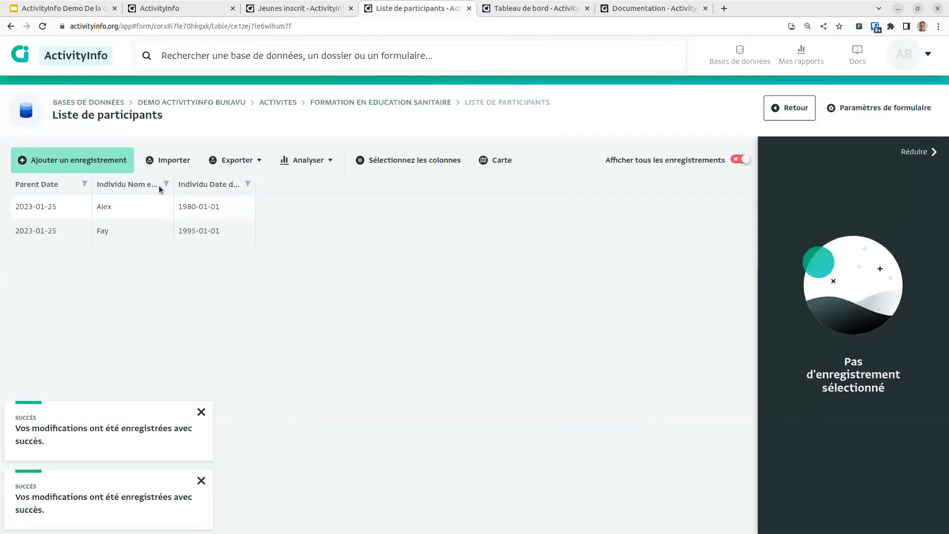
Step: Try adding the first person again as a duplicate, then return to the Activites folder
{"action": "left_click", "coordinate": [68, 169]}
{"action": "left_click", "coordinate": [601, 271]}
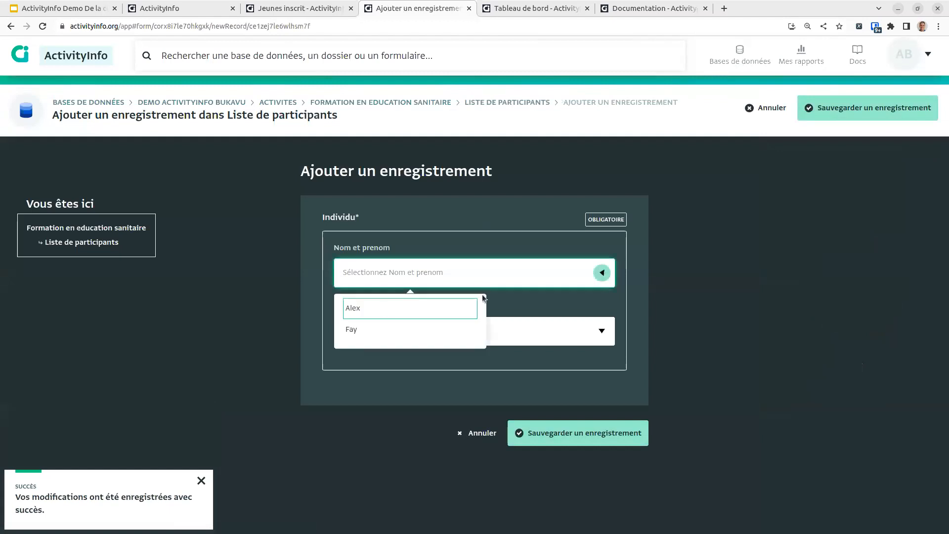
{"action": "left_click", "coordinate": [415, 308]}
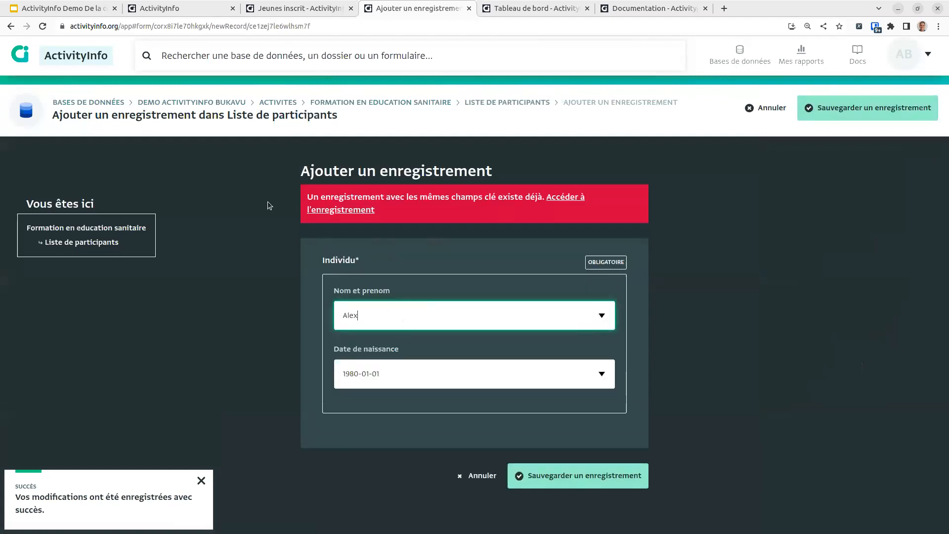
{"action": "left_click", "coordinate": [556, 486]}
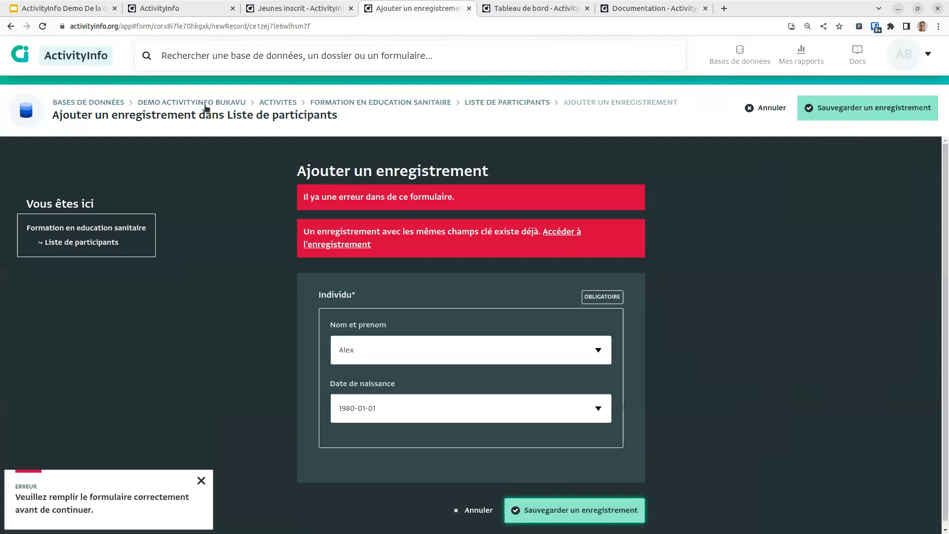
{"action": "left_click", "coordinate": [280, 103]}
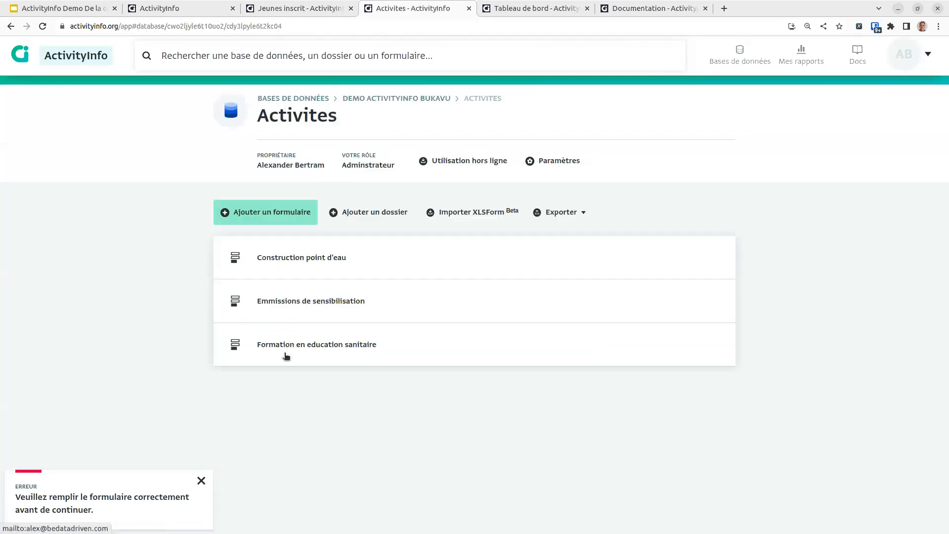
Step: Open the Registry form and start a record with the person's name and birth date 1980-01-01
{"action": "left_click", "coordinate": [382, 98]}
{"action": "left_click", "coordinate": [291, 438]}
{"action": "left_click", "coordinate": [56, 159]}
{"action": "left_click", "coordinate": [424, 233]}
{"action": "type", "text": "Alex"}
{"action": "key", "text": "Tab"}
{"action": "type", "text": "1980"}
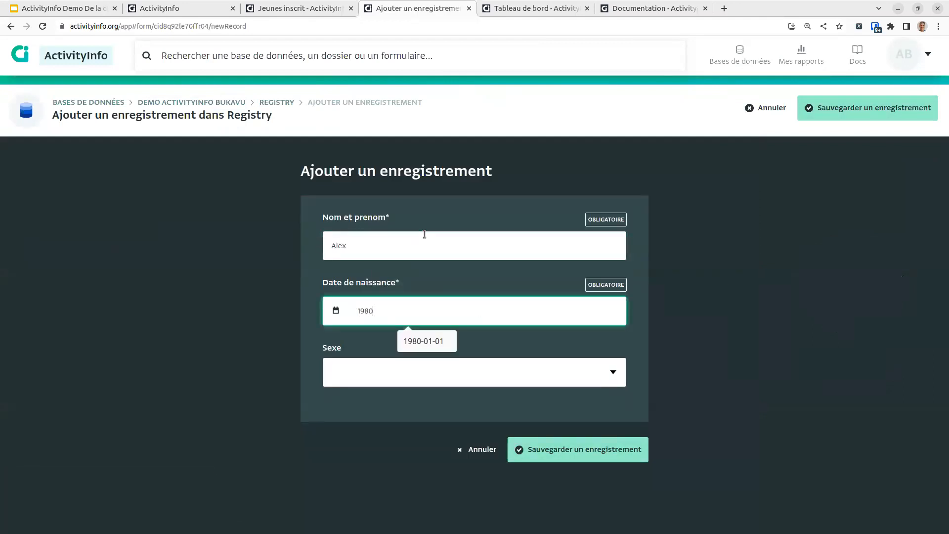
{"action": "type", "text": "-01-01-"}
{"action": "key", "text": "Tab"}
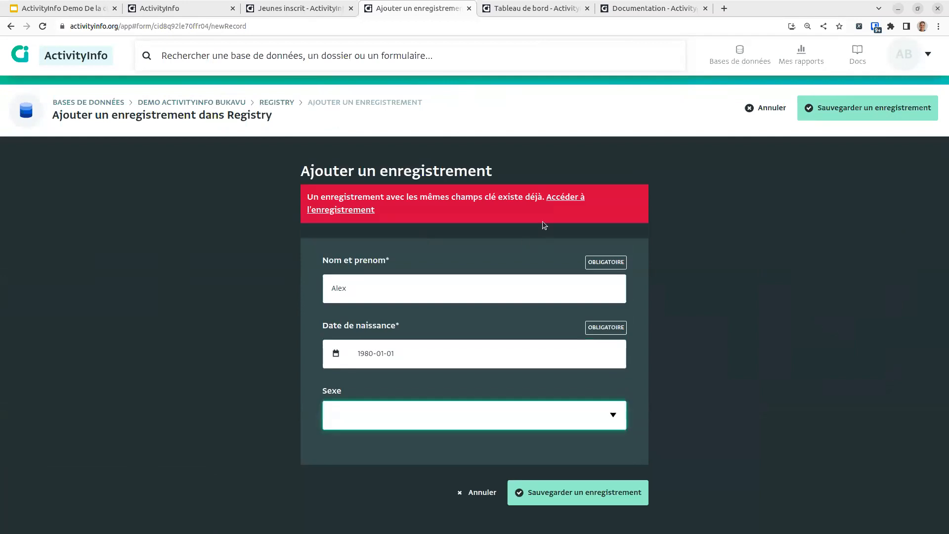
Step: Correct the birth date to 1990-01-01 and save the new Registry record
{"action": "left_click", "coordinate": [443, 357]}
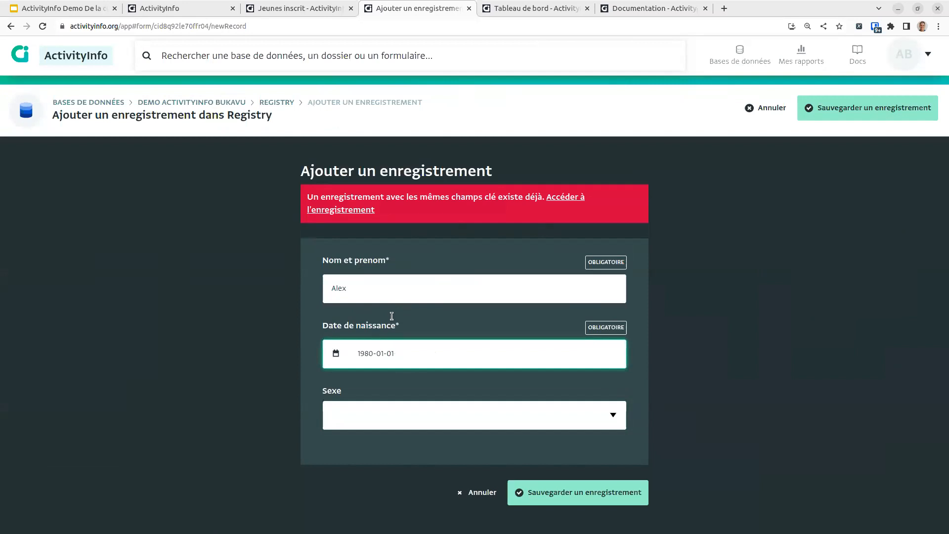
{"action": "key", "text": "Home"}
{"action": "key", "text": "Right"}
{"action": "key", "text": "Right"}
{"action": "key", "text": "Delete"}
{"action": "type", "text": "9"}
{"action": "key", "text": "Tab"}
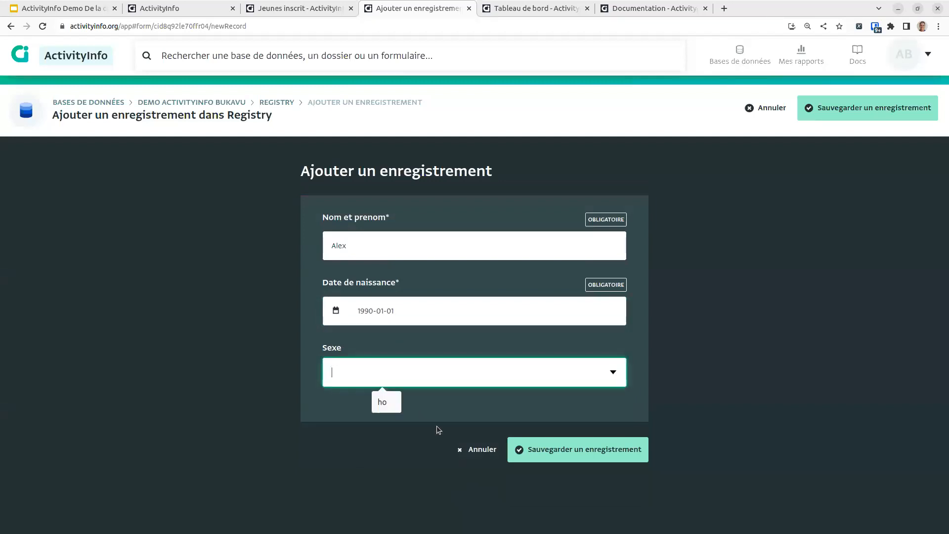
{"action": "left_click", "coordinate": [580, 458]}
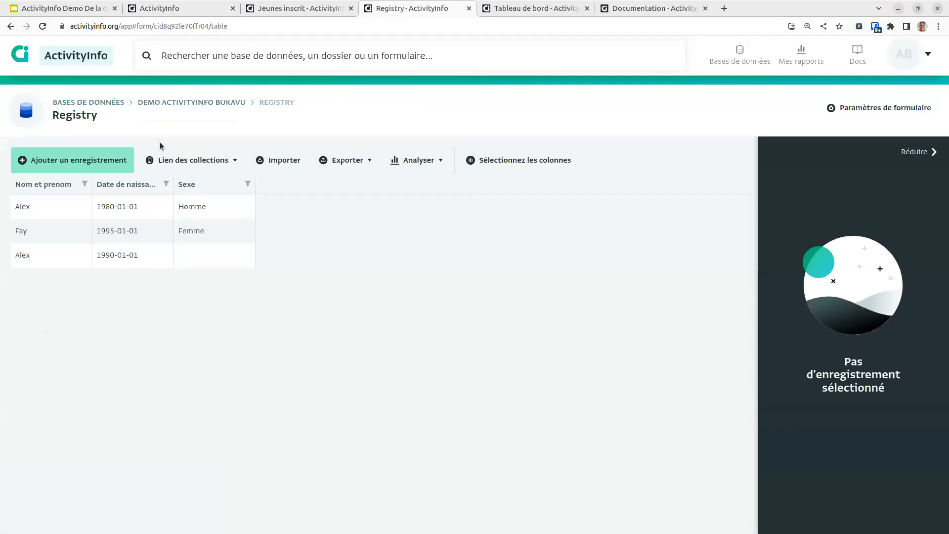
Step: Navigate through the Activites folder to the Formation en education sanitaire participants list
{"action": "left_click", "coordinate": [206, 100]}
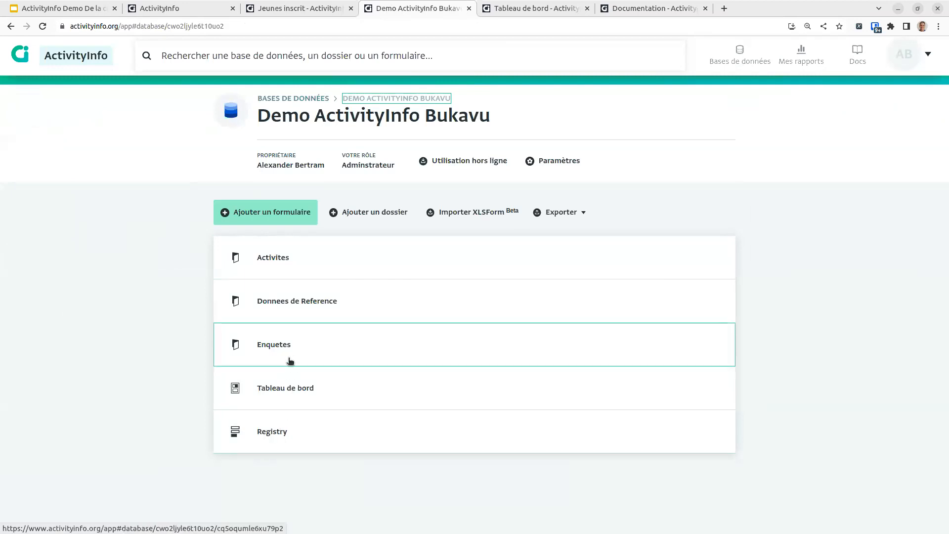
{"action": "left_click", "coordinate": [290, 349]}
{"action": "right_click", "coordinate": [279, 344]}
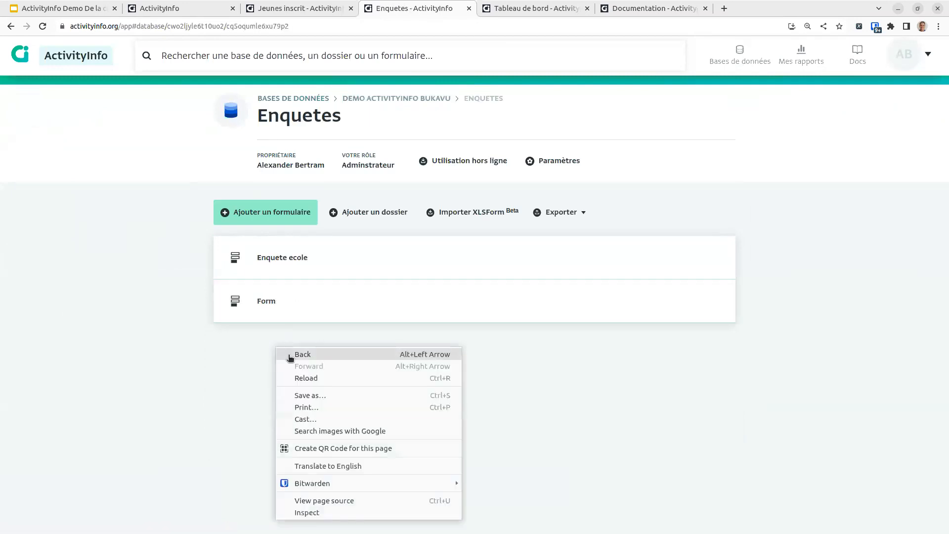
{"action": "left_click", "coordinate": [291, 354]}
{"action": "left_click", "coordinate": [310, 253]}
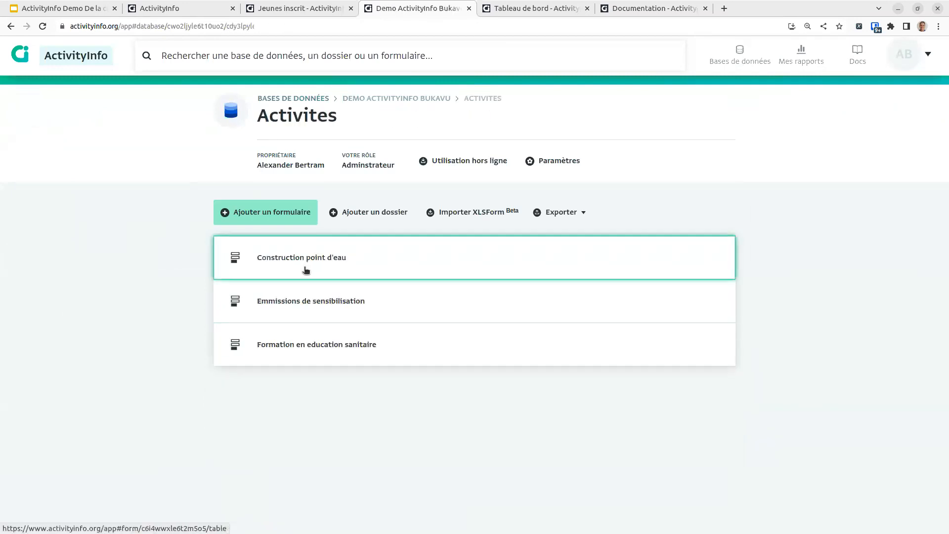
{"action": "left_click", "coordinate": [291, 355]}
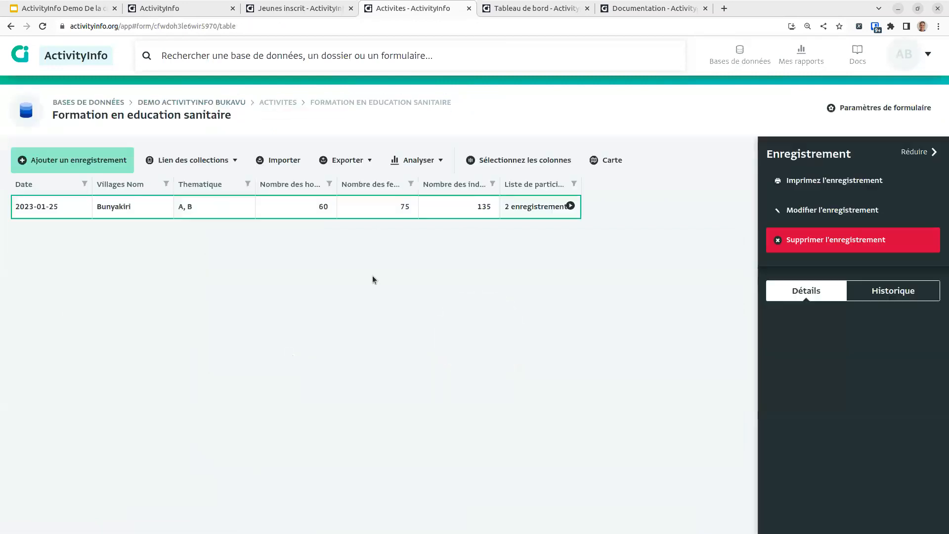
{"action": "left_click", "coordinate": [570, 206]}
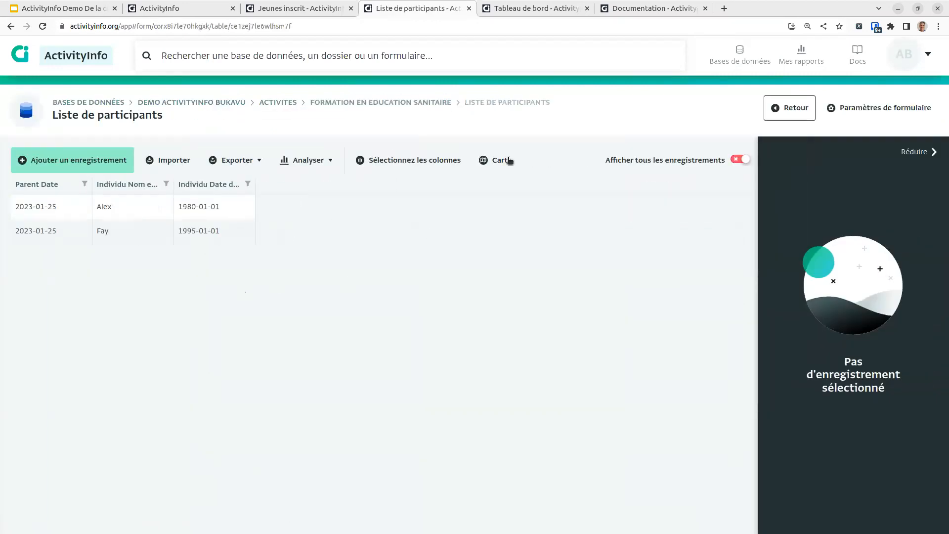
Step: Discard an accidental dashboard and create a new pivot table on Liste de participants
{"action": "left_click", "coordinate": [312, 161]}
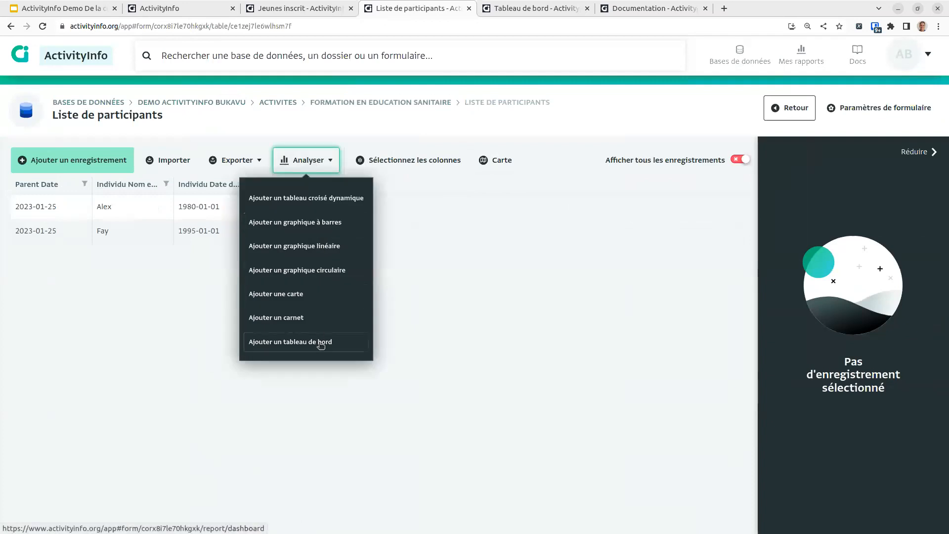
{"action": "left_click", "coordinate": [320, 342]}
{"action": "left_click", "coordinate": [79, 193]}
{"action": "right_click", "coordinate": [693, 124]}
{"action": "left_click", "coordinate": [708, 132]}
{"action": "left_click", "coordinate": [569, 106]}
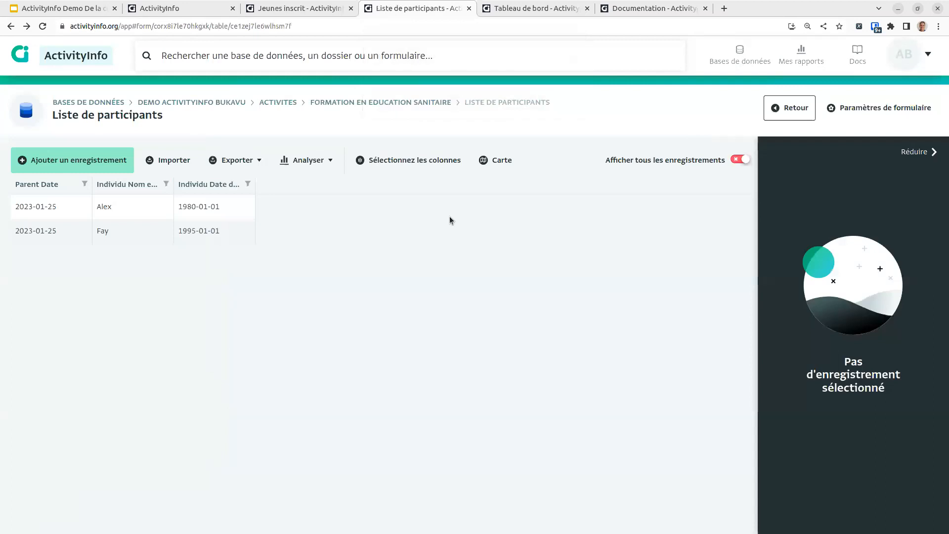
{"action": "left_click", "coordinate": [311, 159]}
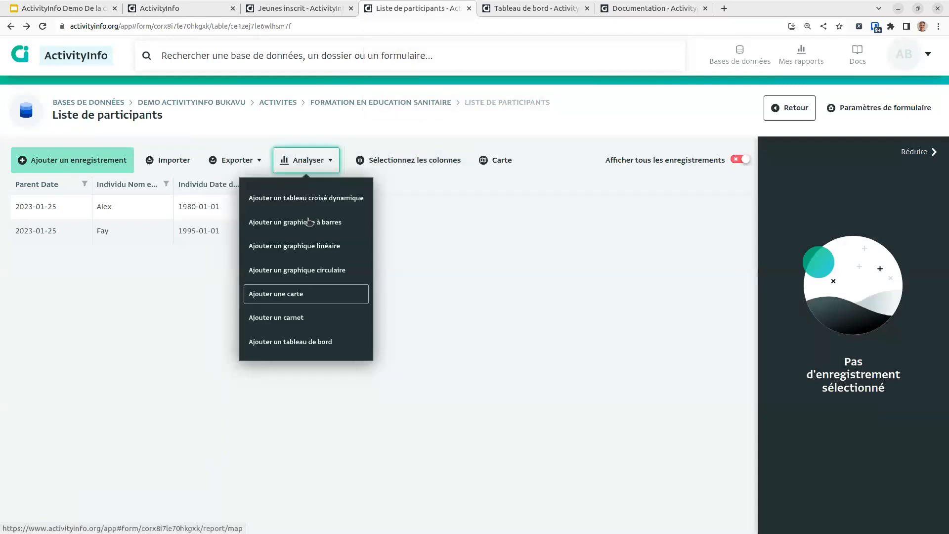
{"action": "left_click", "coordinate": [317, 199]}
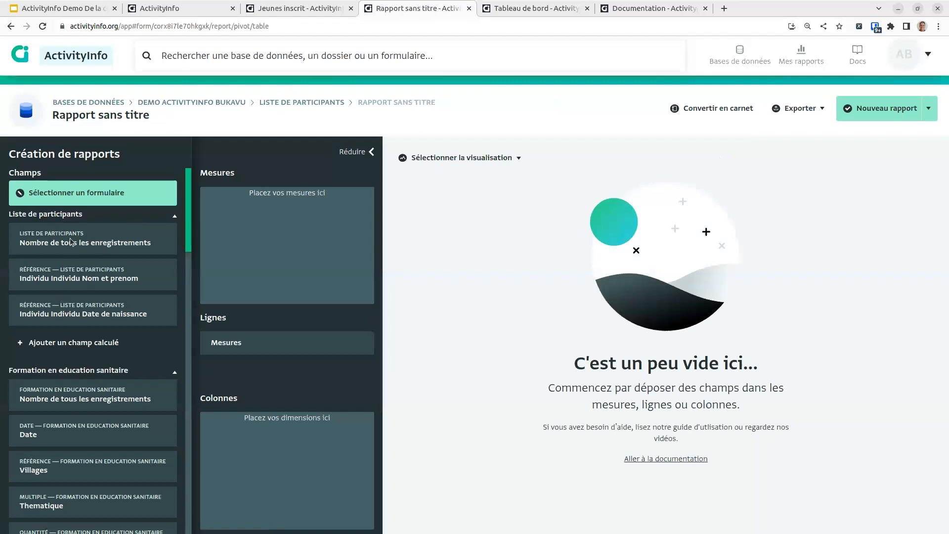
Step: Add Individu Nom et prenom as a distinct-count measure without the plain count, showing 2
{"action": "left_click_drag", "start_coordinate": [64, 280], "coordinate": [242, 212]}
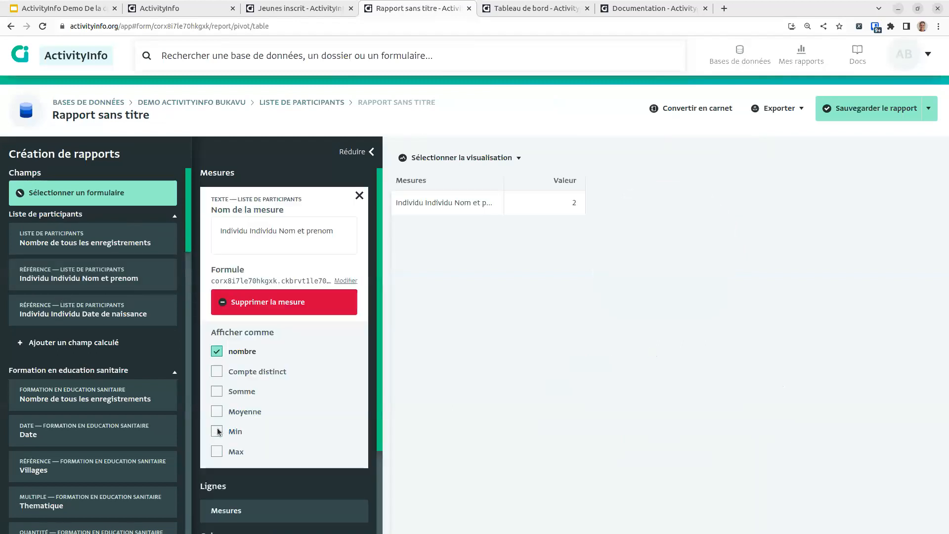
{"action": "left_click", "coordinate": [258, 372]}
{"action": "left_click", "coordinate": [240, 353]}
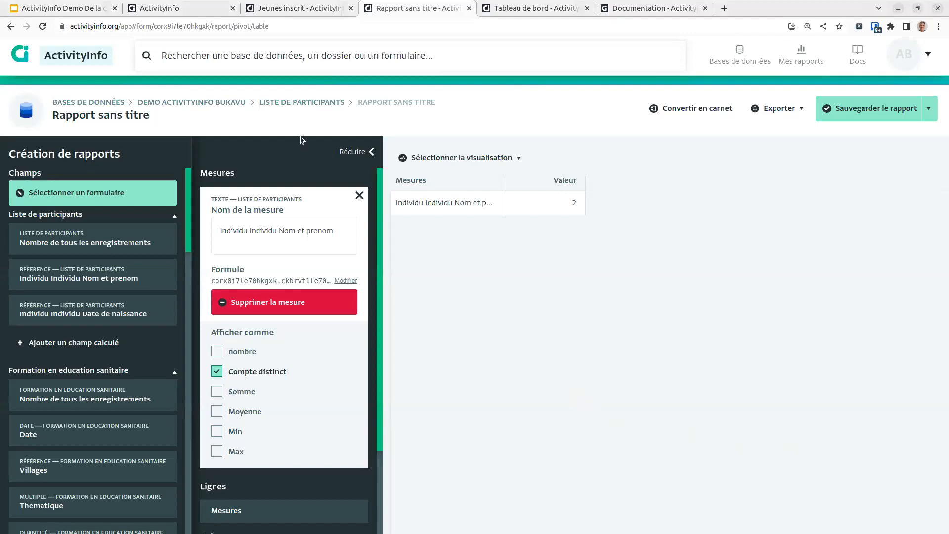
Step: Leave the report without saving and open the Construction point d'eau records in Activites
{"action": "left_click", "coordinate": [230, 104]}
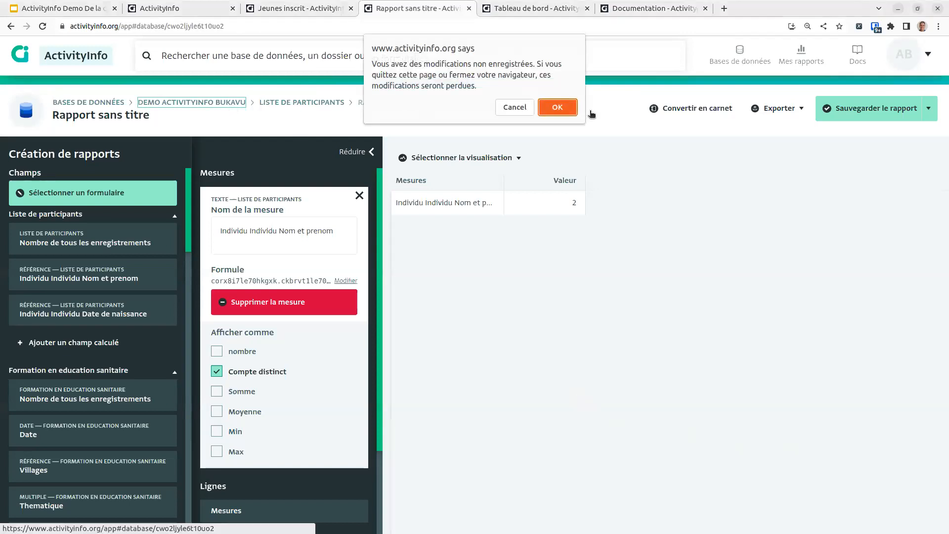
{"action": "left_click", "coordinate": [563, 110]}
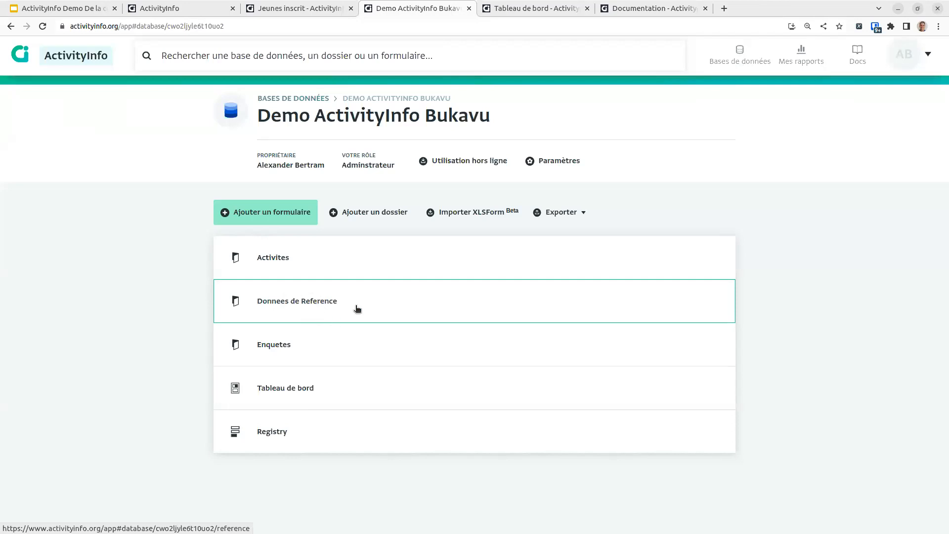
{"action": "left_click", "coordinate": [312, 268]}
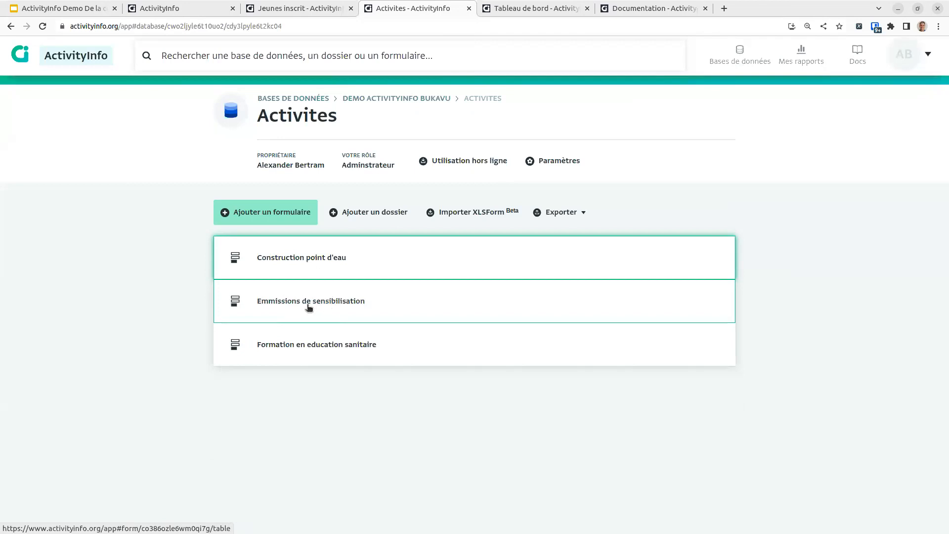
{"action": "left_click", "coordinate": [305, 266]}
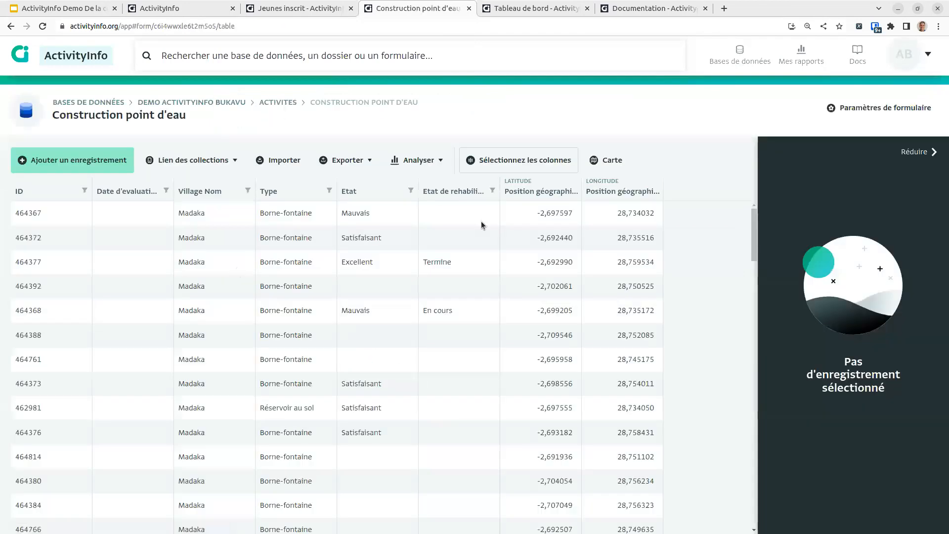
Step: Review records 464367, 464377 and 464368, then bring up the Construction point d'eau form design
{"action": "left_click", "coordinate": [439, 223]}
{"action": "left_click", "coordinate": [452, 265]}
{"action": "left_click", "coordinate": [416, 316]}
{"action": "left_click", "coordinate": [444, 262]}
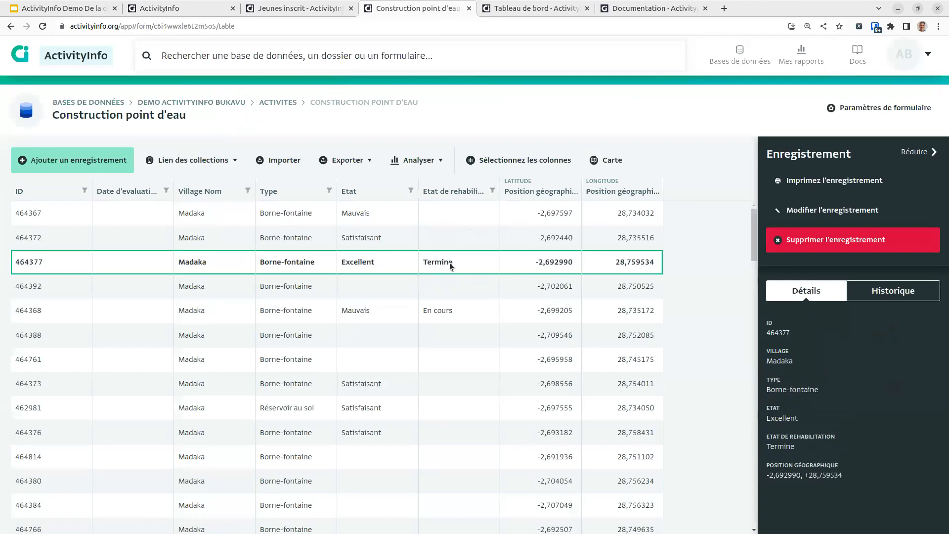
{"action": "left_click", "coordinate": [835, 107]}
{"action": "scroll", "coordinate": [459, 351], "scroll_direction": "down", "scroll_amount": 3}
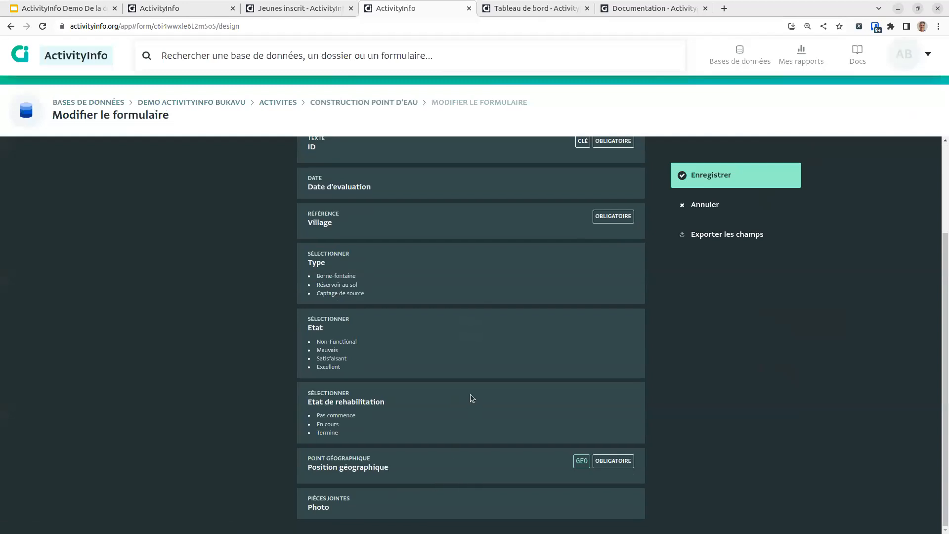
Step: Insert a single-choice field Finalization certifiee par supervisor after Etat de rehabilitation with options Valide and Rejetee
{"action": "left_click", "coordinate": [470, 446]}
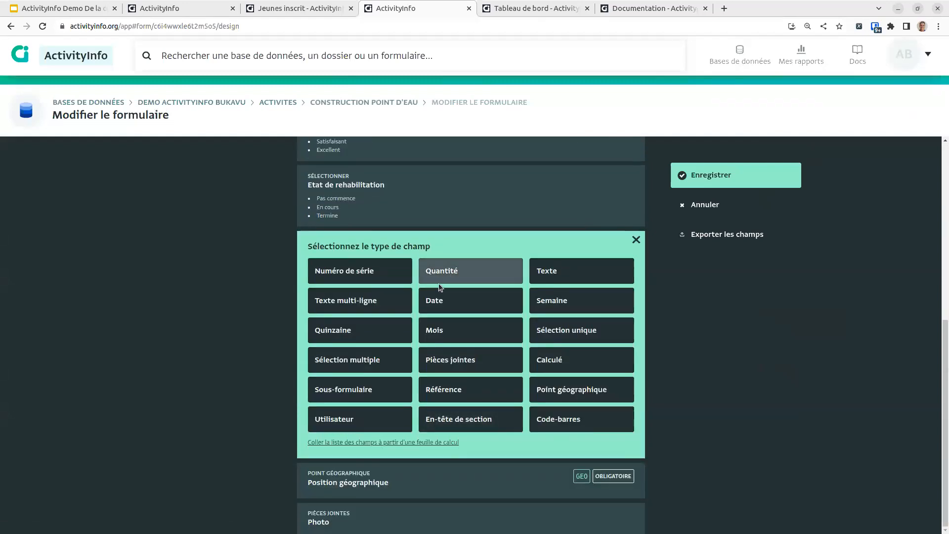
{"action": "left_click", "coordinate": [574, 331]}
{"action": "left_click", "coordinate": [430, 281]}
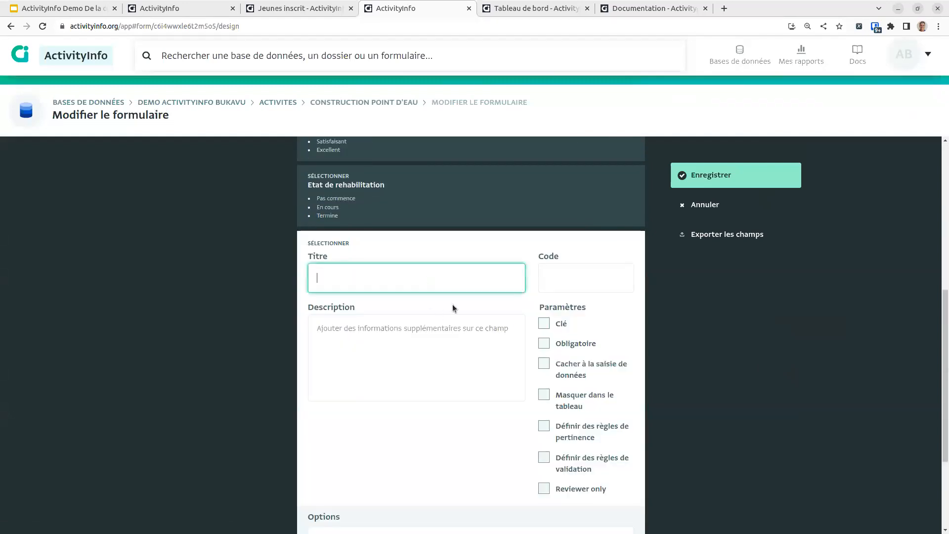
{"action": "type", "text": "T"}
{"action": "key", "text": "BackSpace"}
{"action": "type", "text": "T"}
{"action": "type", "text": "inalization certifie"}
{"action": "type", "text": "e par supervisor"}
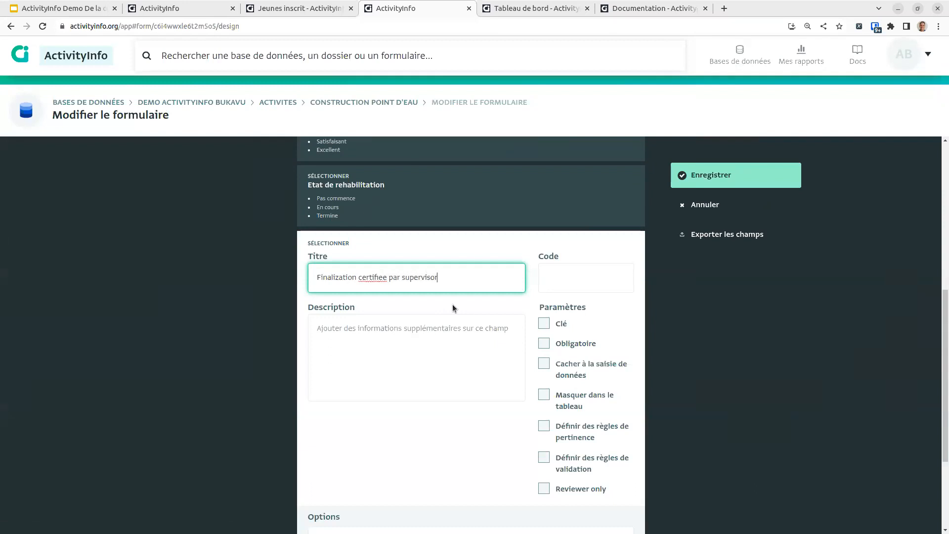
{"action": "scroll", "coordinate": [401, 465], "scroll_direction": "down", "scroll_amount": 3}
{"action": "left_click", "coordinate": [423, 391]}
{"action": "type", "text": "Valide"}
{"action": "left_click", "coordinate": [320, 416]}
{"action": "type", "text": "Rejetee"}
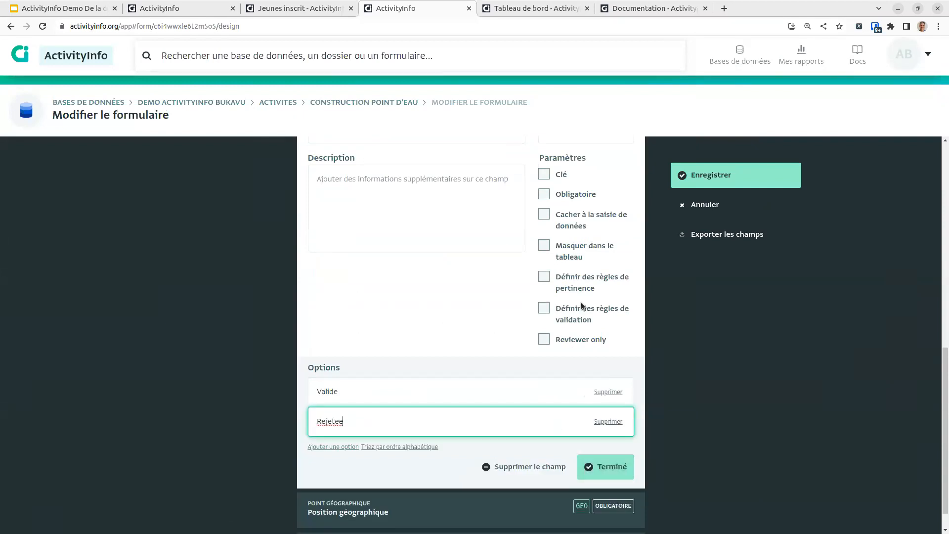
Step: Make the field relevant only when Etat de rehabilitation is Termine, and reviewer-only
{"action": "scroll", "coordinate": [581, 321], "scroll_direction": "up", "scroll_amount": 1}
{"action": "left_click", "coordinate": [564, 337]}
{"action": "scroll", "coordinate": [445, 465], "scroll_direction": "down", "scroll_amount": 3}
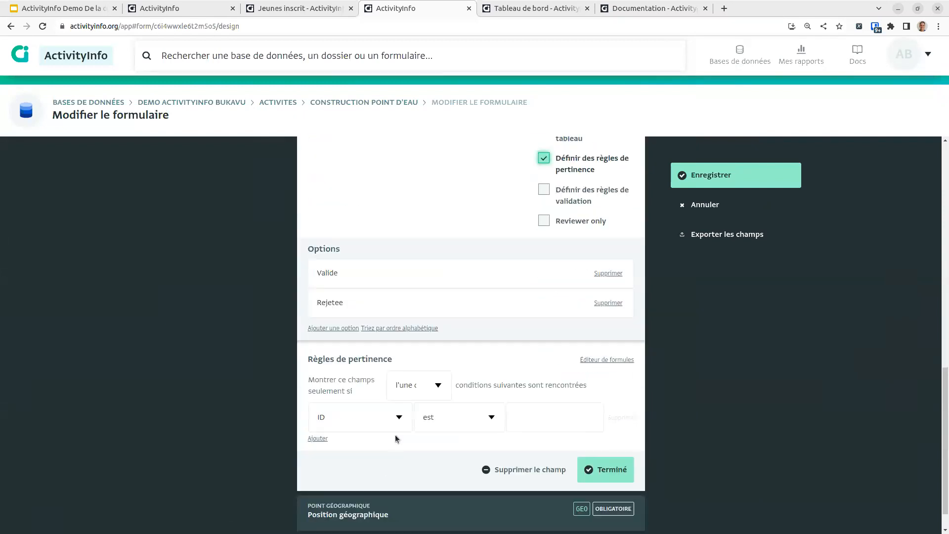
{"action": "left_click", "coordinate": [398, 418]}
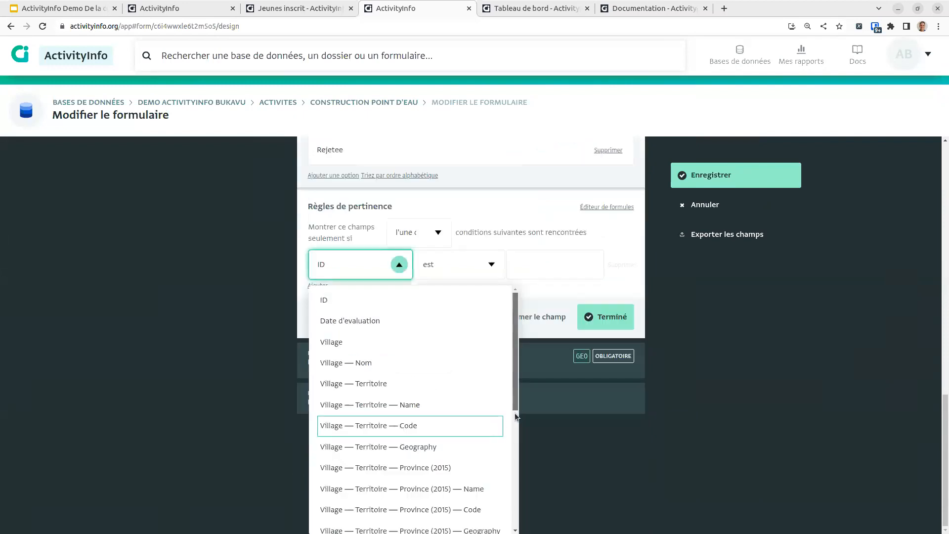
{"action": "left_click_drag", "start_coordinate": [515, 413], "coordinate": [509, 517]}
{"action": "left_click", "coordinate": [434, 451]}
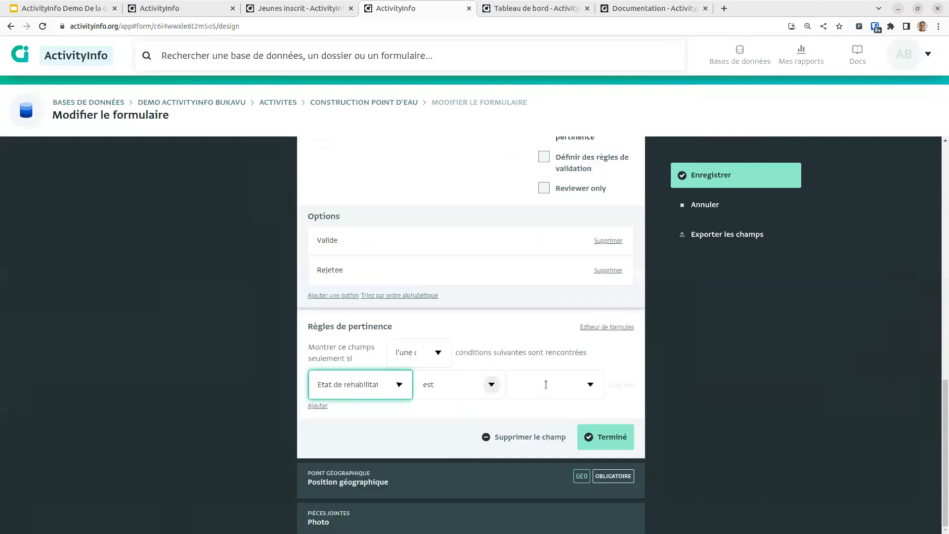
{"action": "left_click", "coordinate": [589, 385]}
{"action": "left_click", "coordinate": [539, 460]}
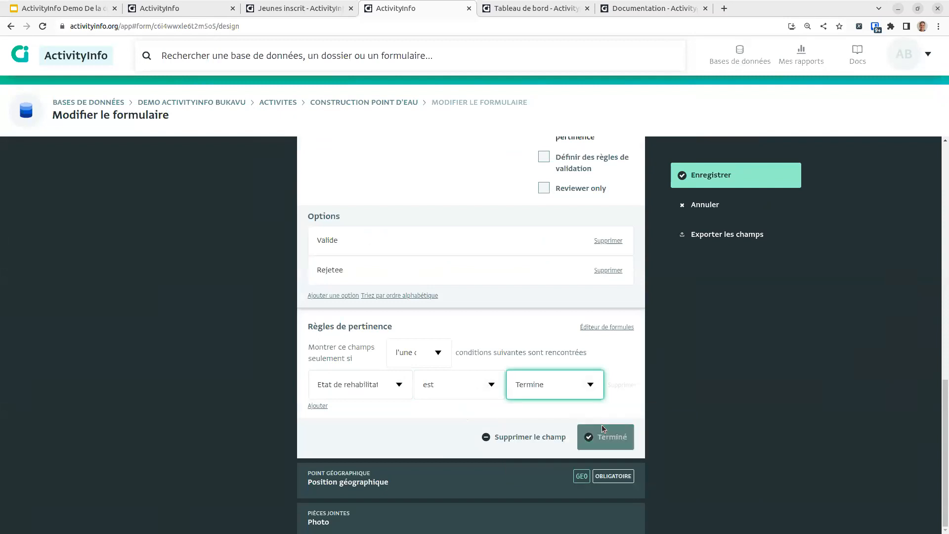
{"action": "scroll", "coordinate": [544, 277], "scroll_direction": "up", "scroll_amount": 2}
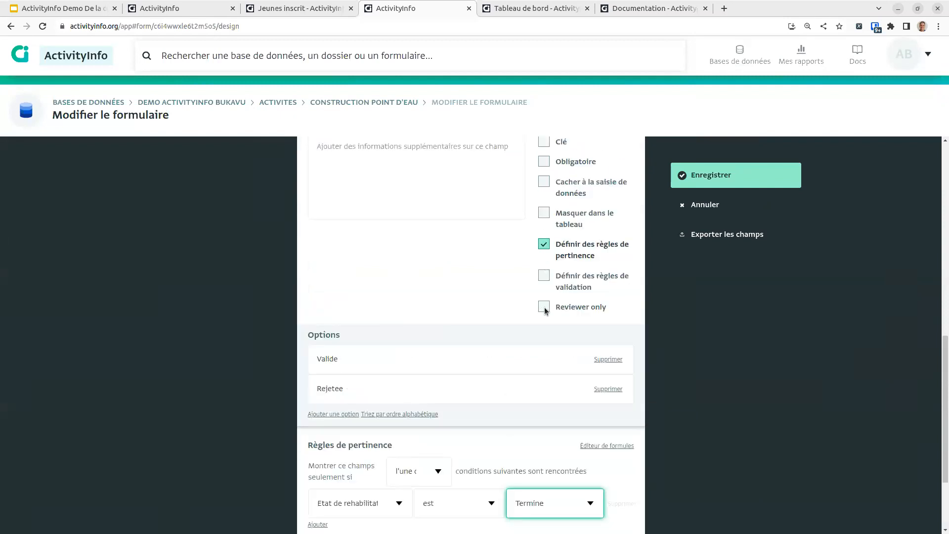
{"action": "left_click", "coordinate": [585, 308]}
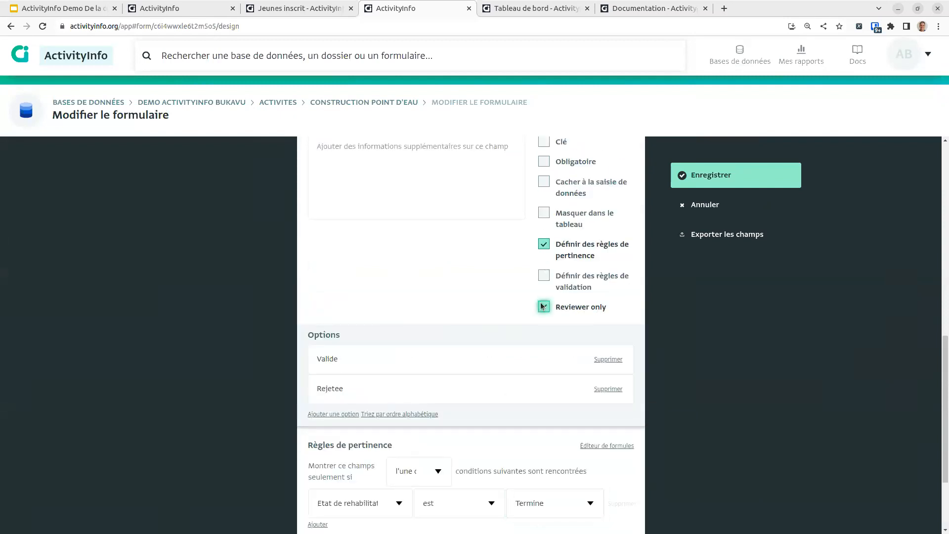
{"action": "scroll", "coordinate": [591, 474], "scroll_direction": "down", "scroll_amount": 2}
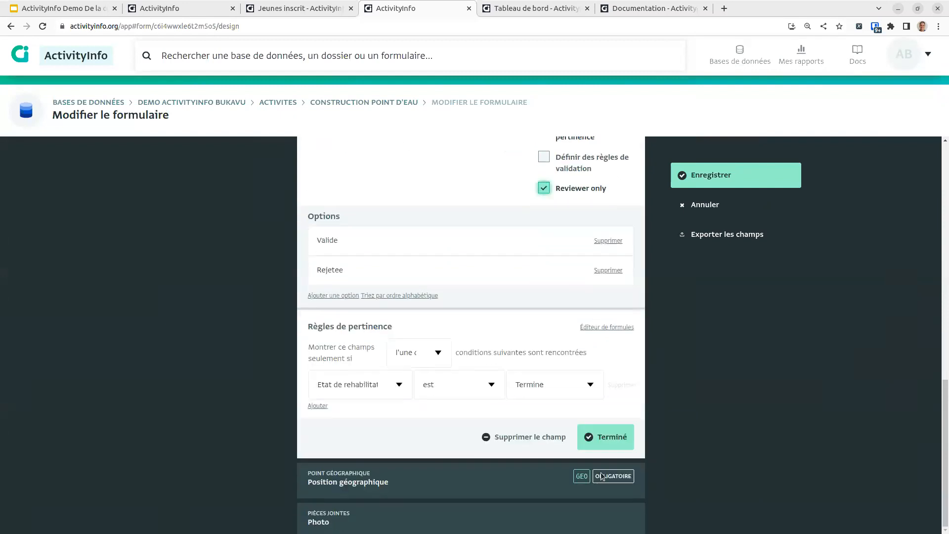
{"action": "left_click", "coordinate": [609, 437]}
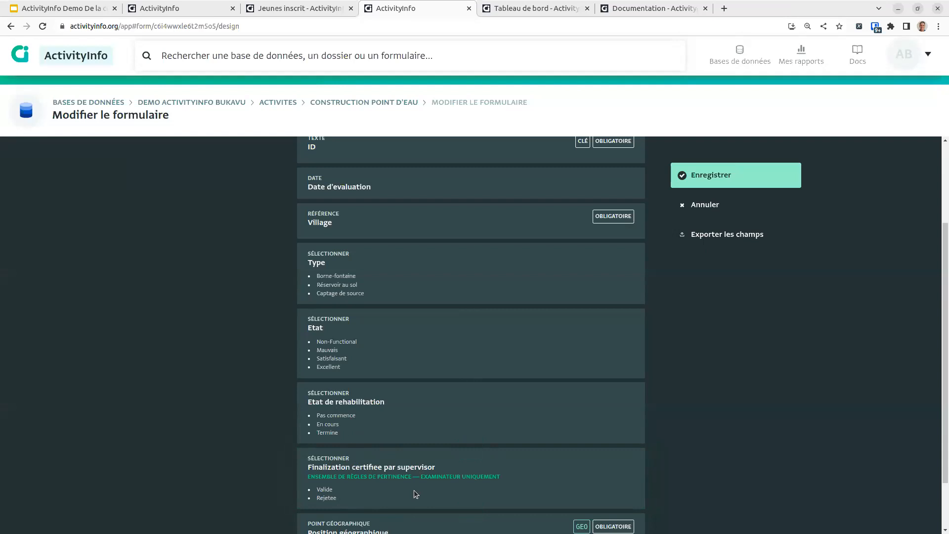
Step: Save the form design and open the Donnees de Reference folder's period locks in database settings
{"action": "left_click", "coordinate": [719, 183]}
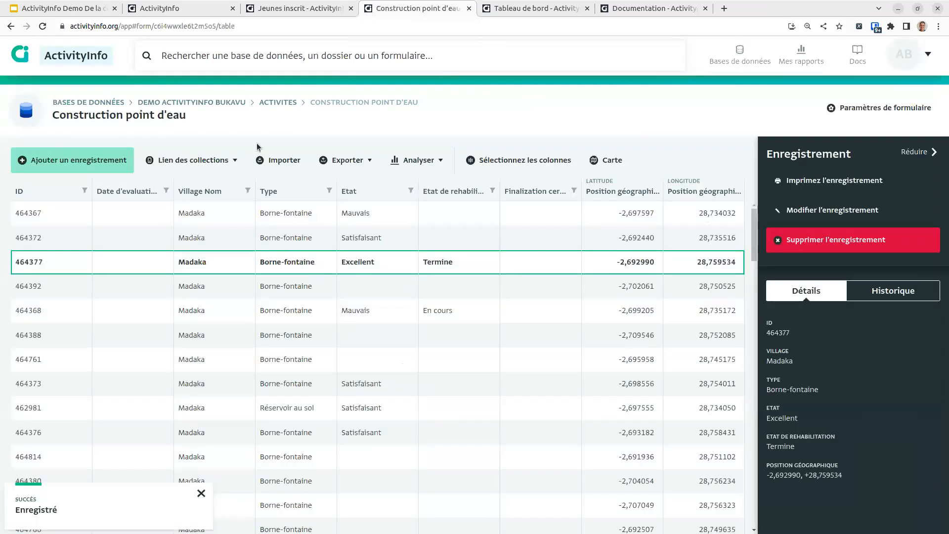
{"action": "left_click", "coordinate": [230, 102]}
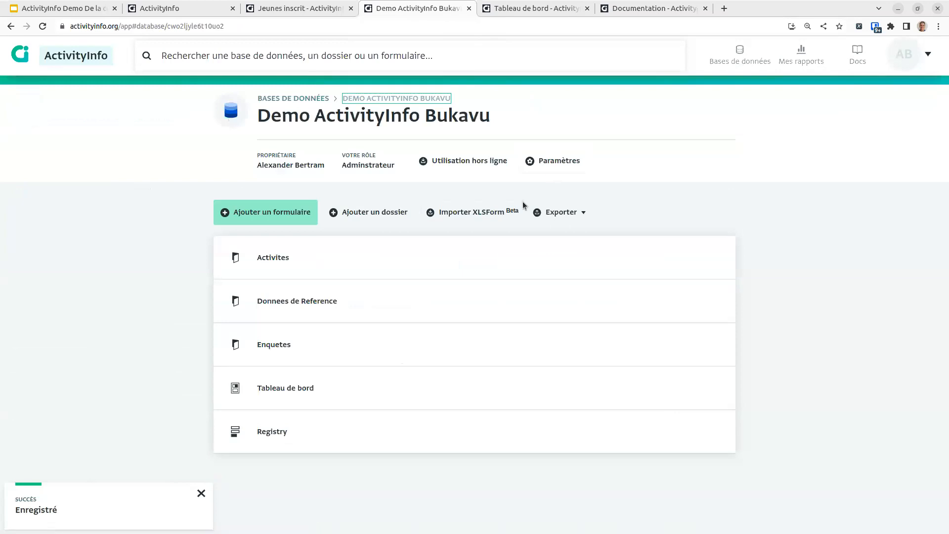
{"action": "left_click", "coordinate": [568, 159]}
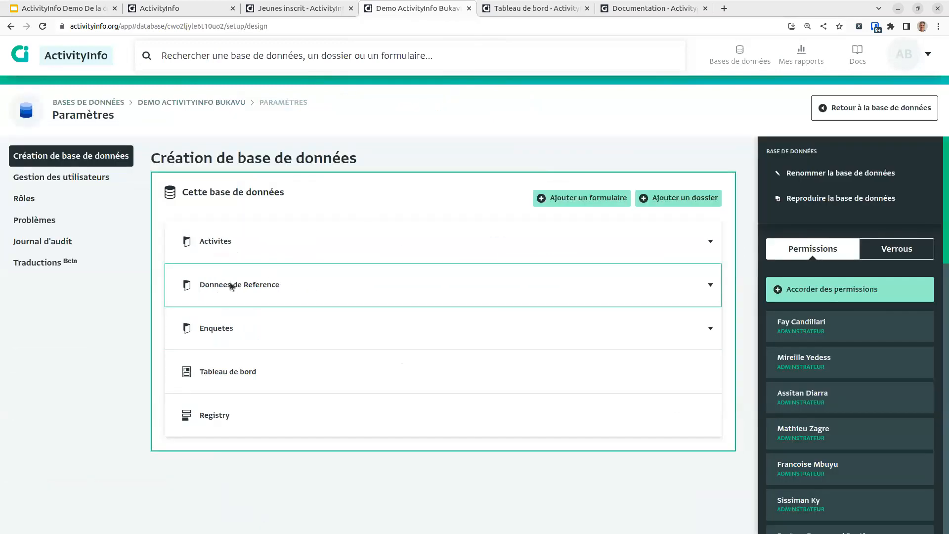
{"action": "left_click", "coordinate": [240, 292]}
{"action": "left_click", "coordinate": [233, 319]}
{"action": "left_click", "coordinate": [300, 295]}
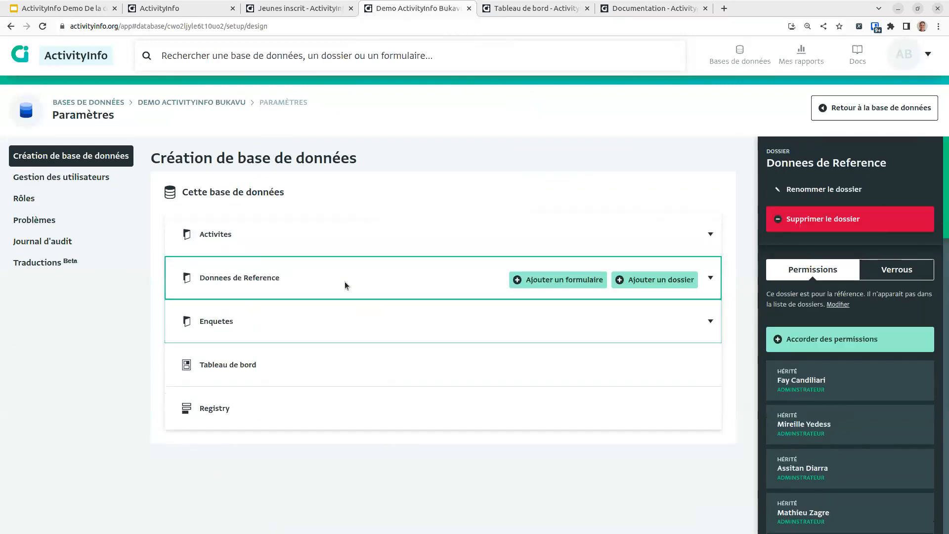
{"action": "left_click", "coordinate": [908, 273]}
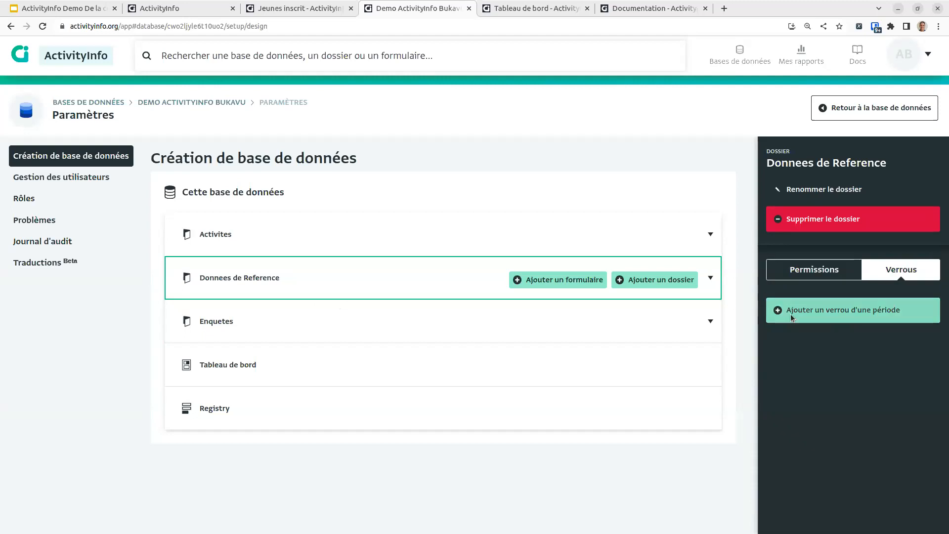
Step: Add a new period lock with start date 2023-01-01
{"action": "left_click", "coordinate": [790, 315]}
{"action": "left_click", "coordinate": [856, 349]}
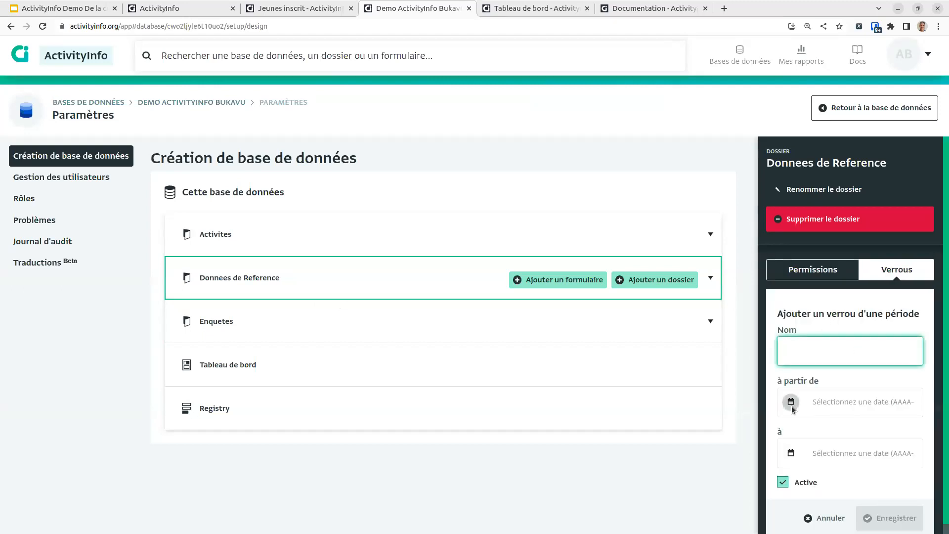
{"action": "left_click", "coordinate": [791, 405]}
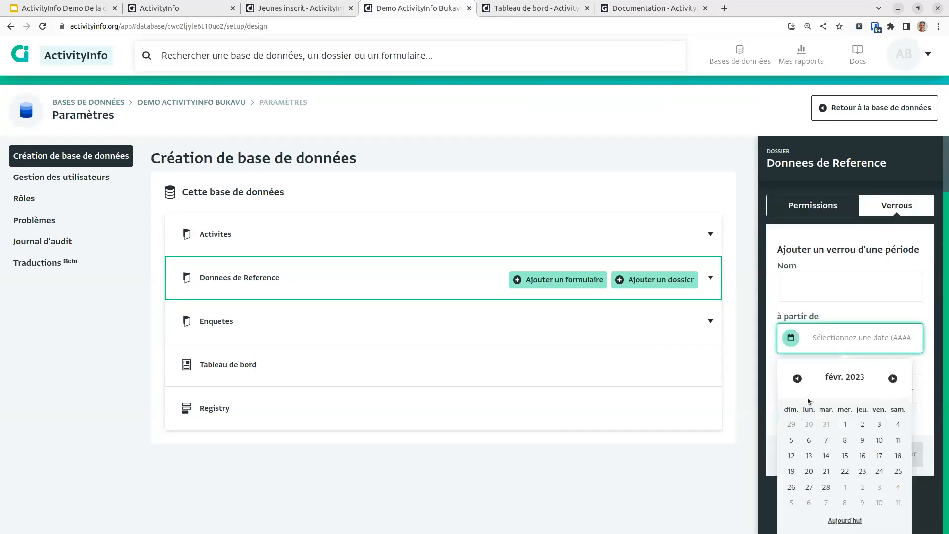
{"action": "left_click", "coordinate": [797, 379]}
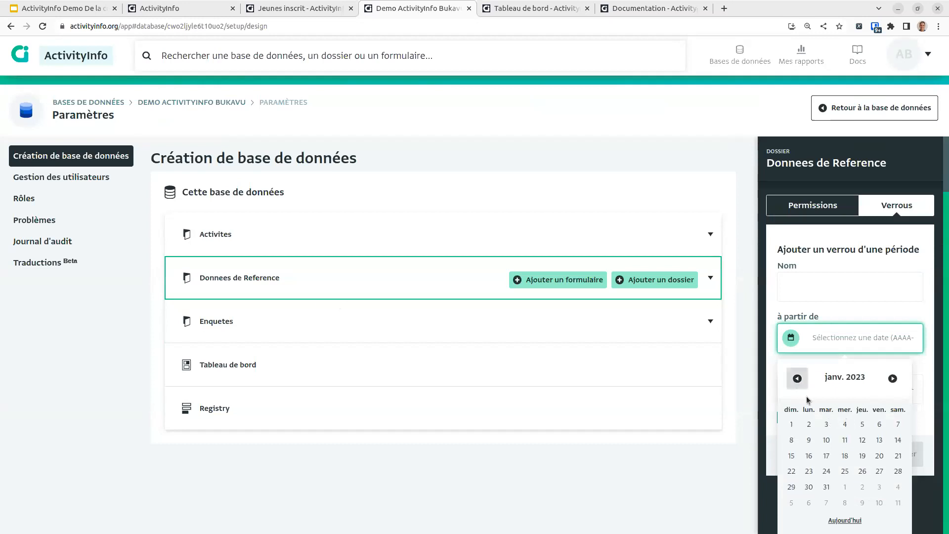
{"action": "left_click", "coordinate": [789, 424]}
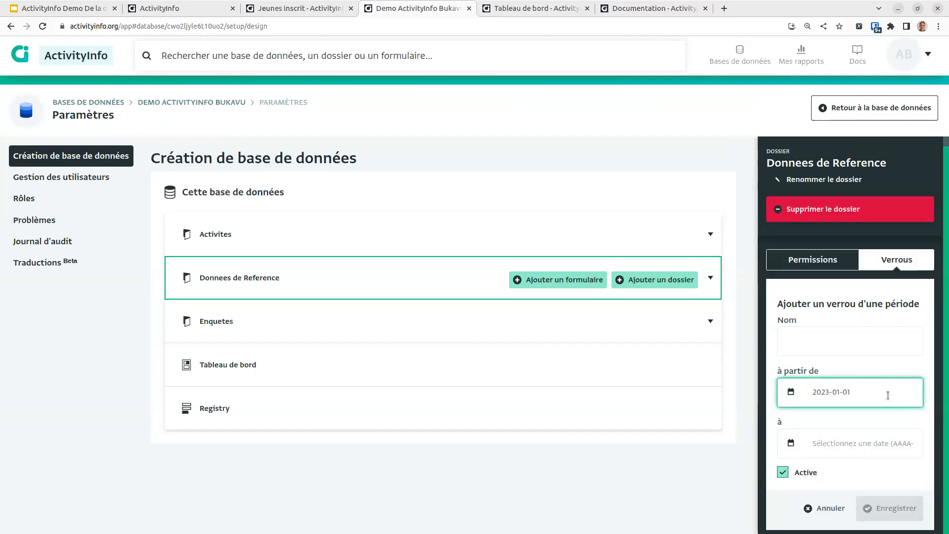
{"action": "left_click", "coordinate": [791, 391]}
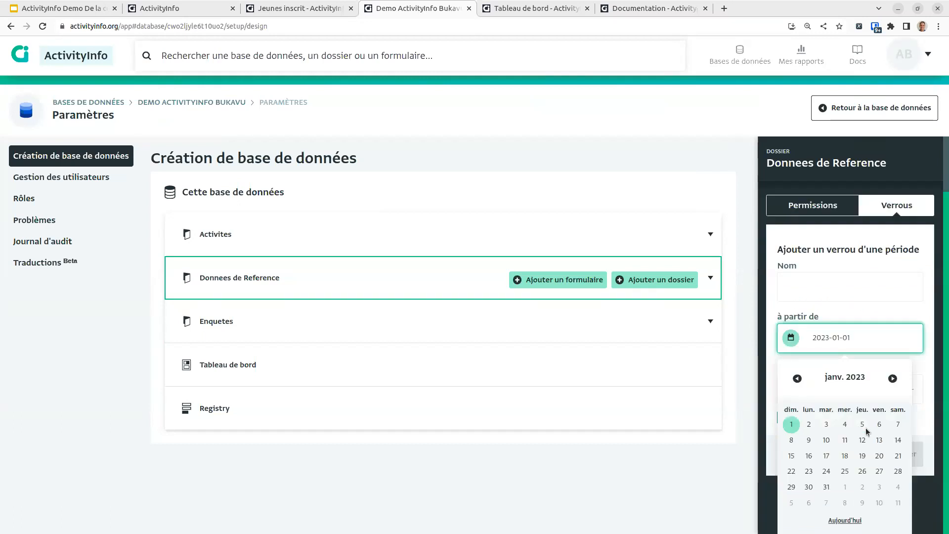
{"action": "left_click", "coordinate": [791, 424]}
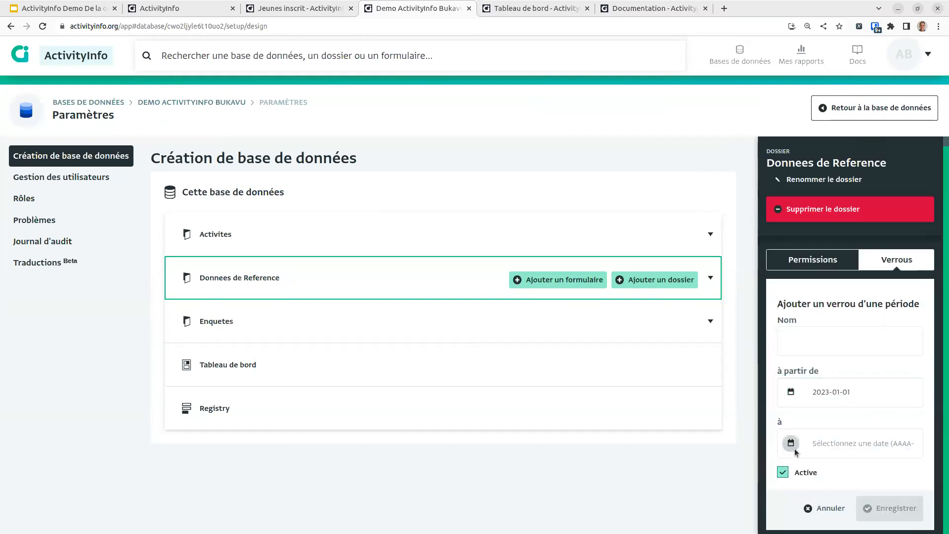
Step: Set the lock's end date to 2023-01-31, name it Valide, and save it
{"action": "left_click", "coordinate": [791, 447]}
{"action": "left_click", "coordinate": [797, 378]}
{"action": "left_click", "coordinate": [826, 487]}
{"action": "left_click", "coordinate": [844, 345]}
{"action": "type", "text": "Vlaid"}
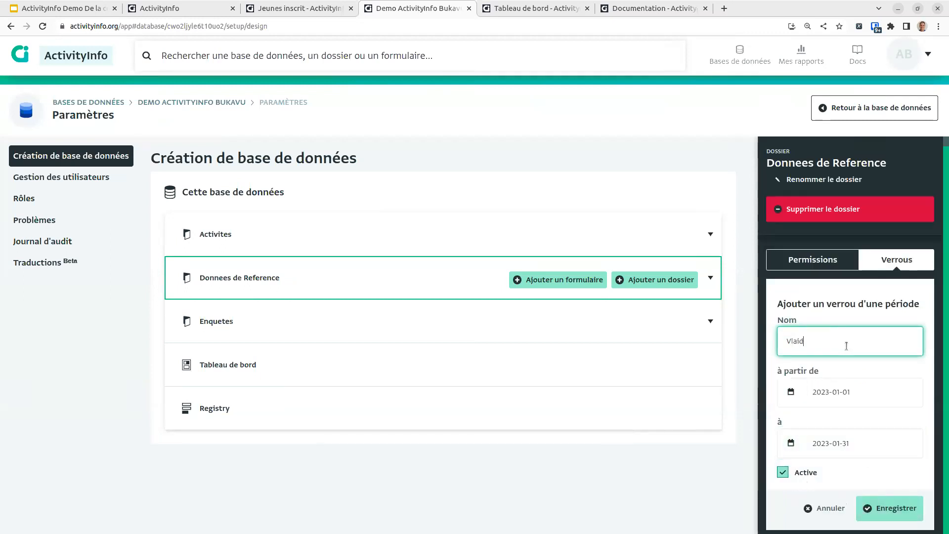
{"action": "type", "text": "alide"}
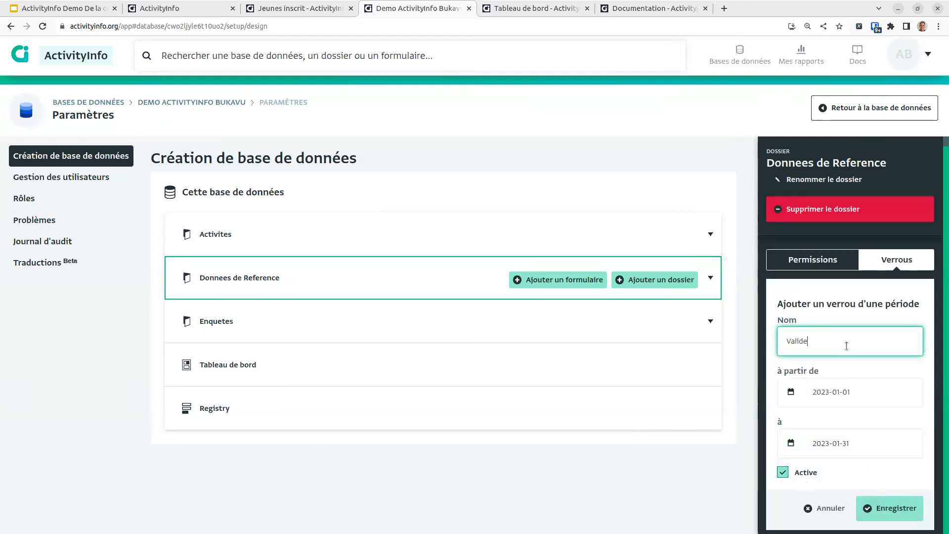
{"action": "left_click", "coordinate": [909, 509]}
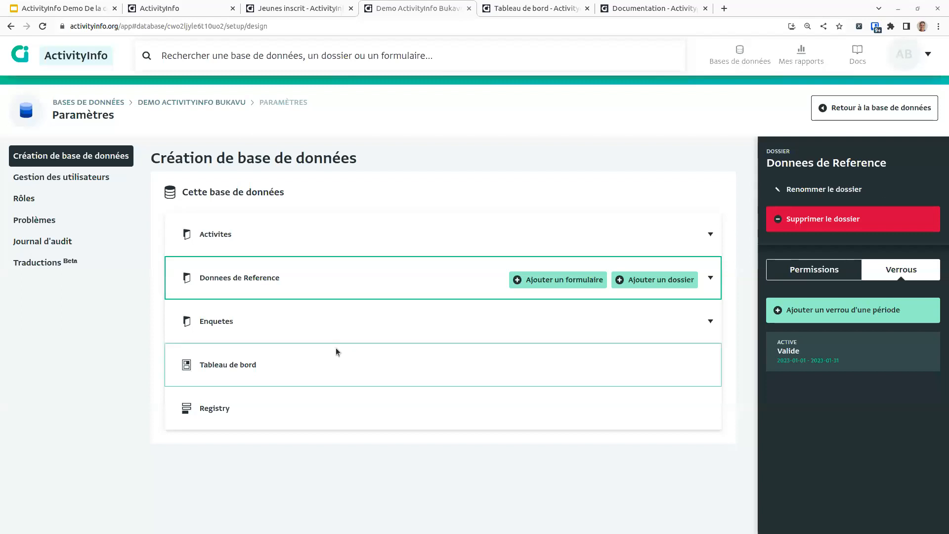
Step: Open the Enquete ecole form design from the Enquetes folder
{"action": "left_click", "coordinate": [223, 100]}
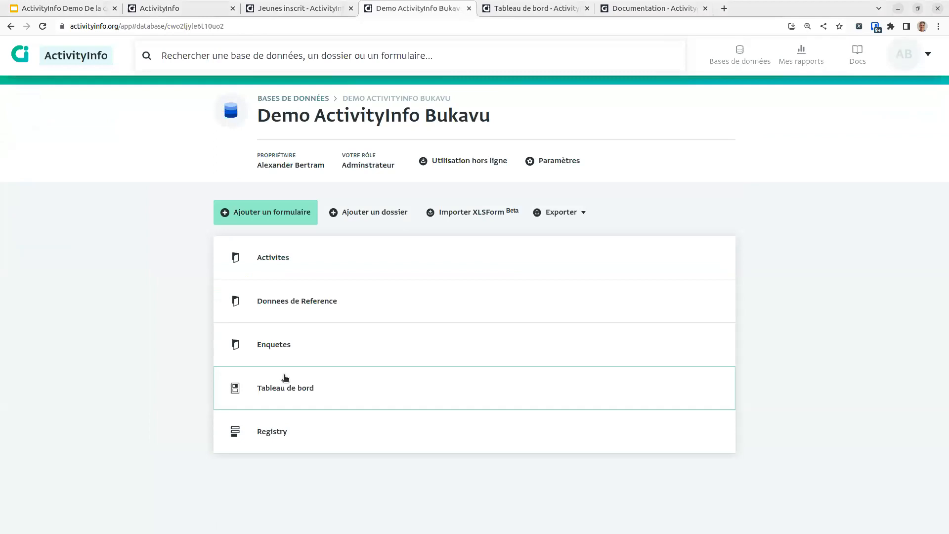
{"action": "left_click", "coordinate": [299, 350]}
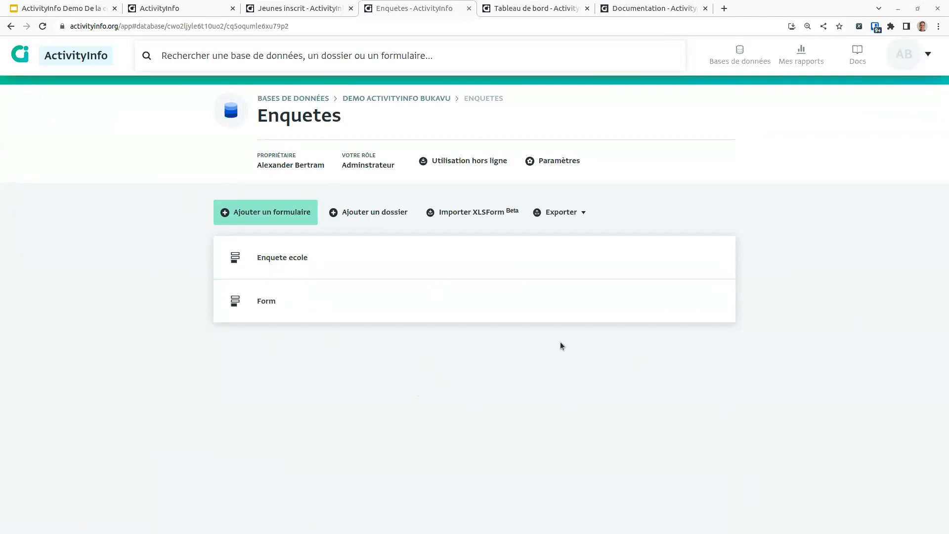
{"action": "left_click", "coordinate": [277, 255]}
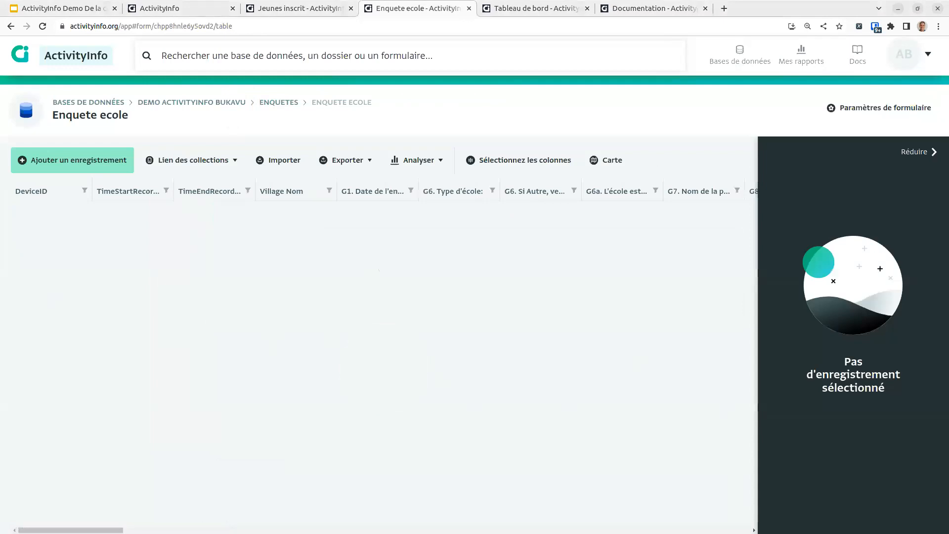
{"action": "left_click", "coordinate": [892, 107]}
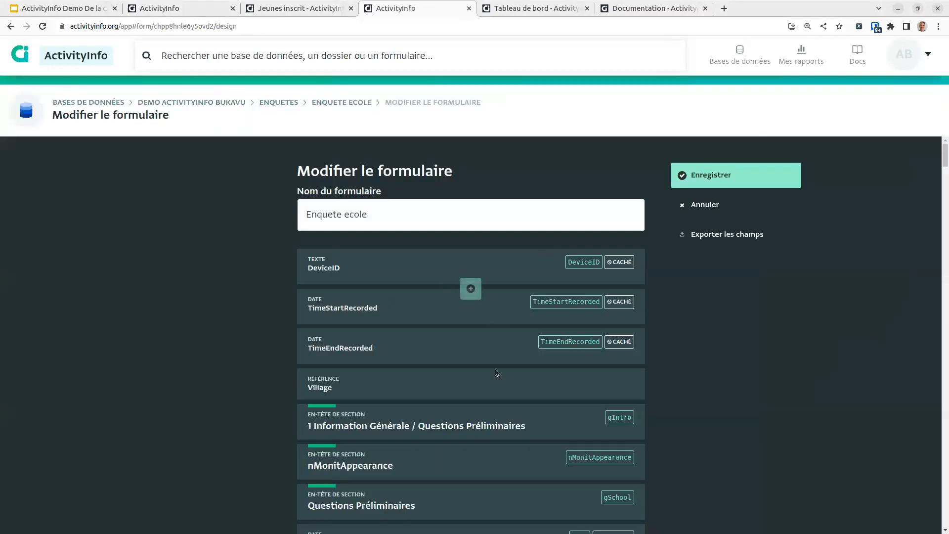
Step: Insert single-choice Point de temps after TimeEndRecorded with Baseline and Endline options, and save
{"action": "left_click", "coordinate": [474, 366]}
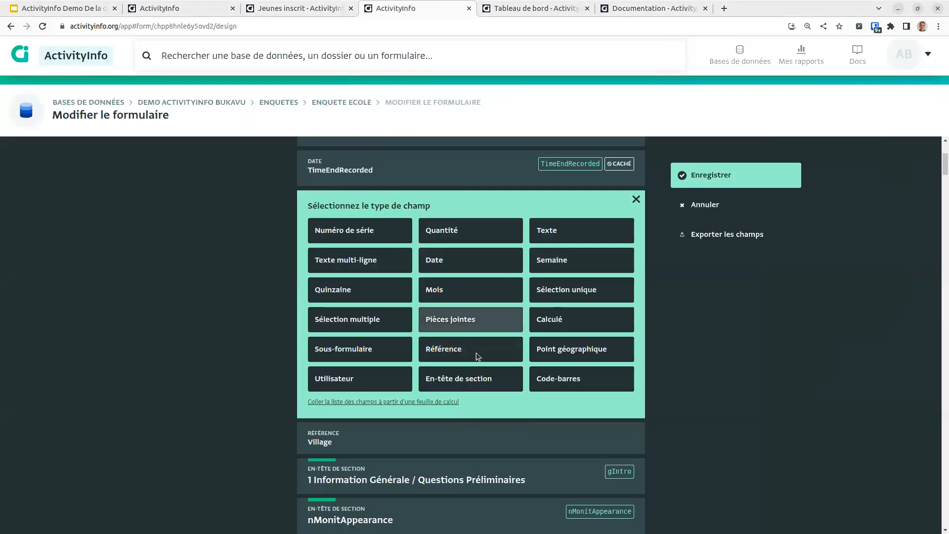
{"action": "left_click", "coordinate": [588, 291]}
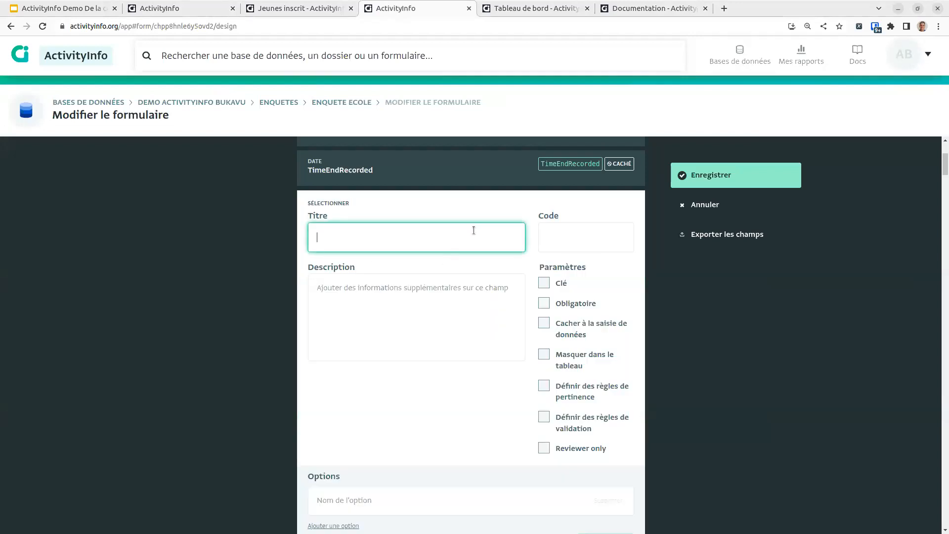
{"action": "type", "text": "Point de temps"}
{"action": "left_click", "coordinate": [394, 495]}
{"action": "type", "text": "Baseline"}
{"action": "left_click", "coordinate": [326, 526]}
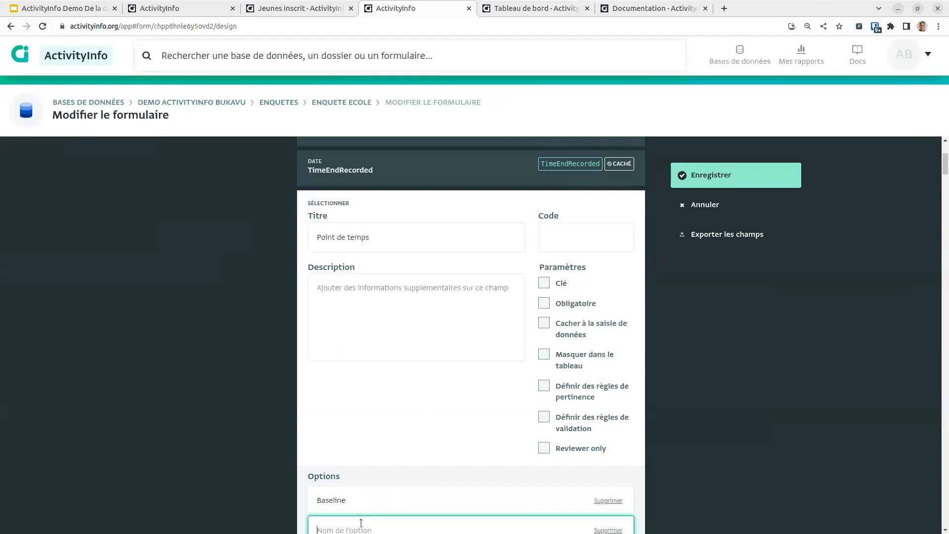
{"action": "type", "text": "Endline"}
{"action": "scroll", "coordinate": [361, 519], "scroll_direction": "down", "scroll_amount": 6}
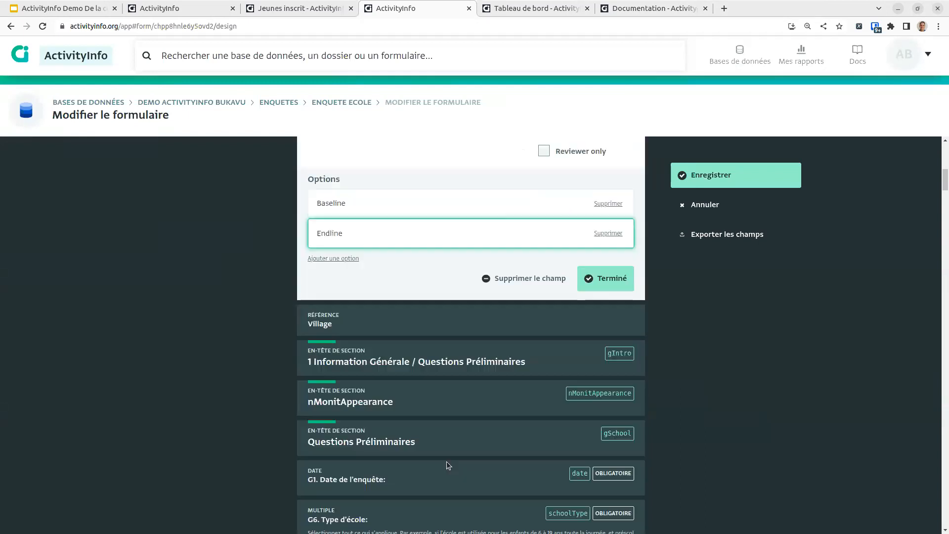
{"action": "left_click", "coordinate": [593, 284]}
{"action": "scroll", "coordinate": [452, 313], "scroll_direction": "up", "scroll_amount": 4}
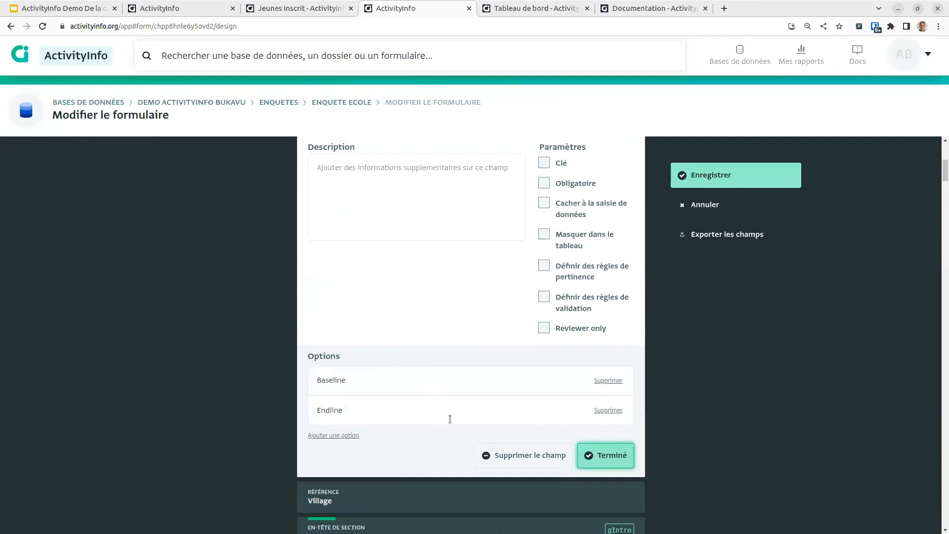
{"action": "left_click", "coordinate": [606, 457]}
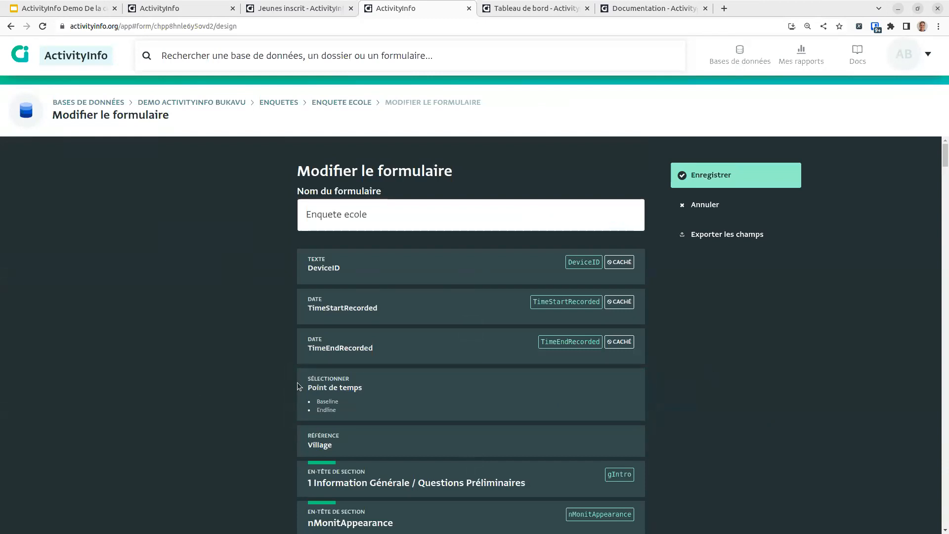
{"action": "left_click", "coordinate": [728, 178]}
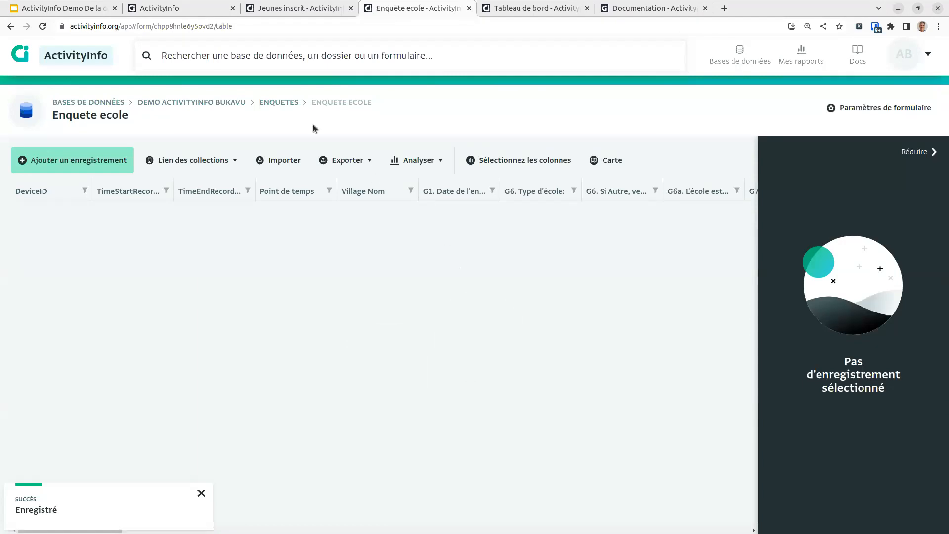
Step: Start a new form named baseline in the Enquetes folder
{"action": "left_click", "coordinate": [279, 101]}
{"action": "left_click", "coordinate": [243, 216]}
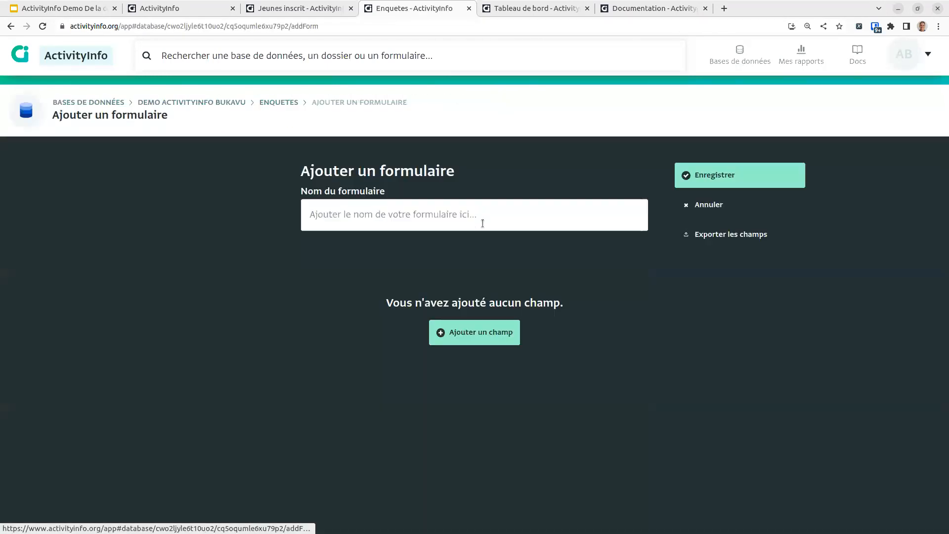
{"action": "left_click", "coordinate": [483, 219]}
{"action": "type", "text": "b"}
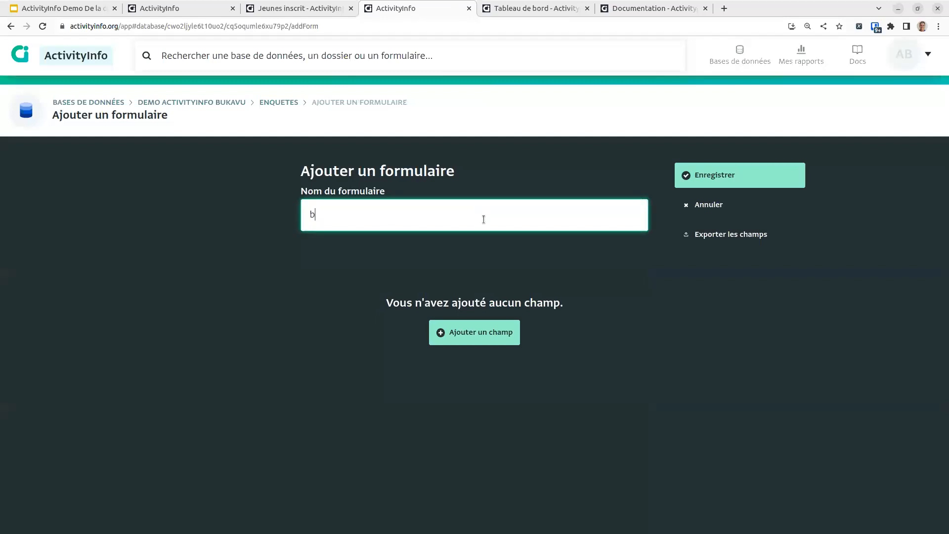
{"action": "type", "text": "aseline"}
Step: Add a text field titled Baseline to the form and save it
{"action": "left_click", "coordinate": [481, 339]}
{"action": "left_click", "coordinate": [537, 296]}
{"action": "left_click", "coordinate": [418, 299]}
{"action": "type", "text": "Baseline"}
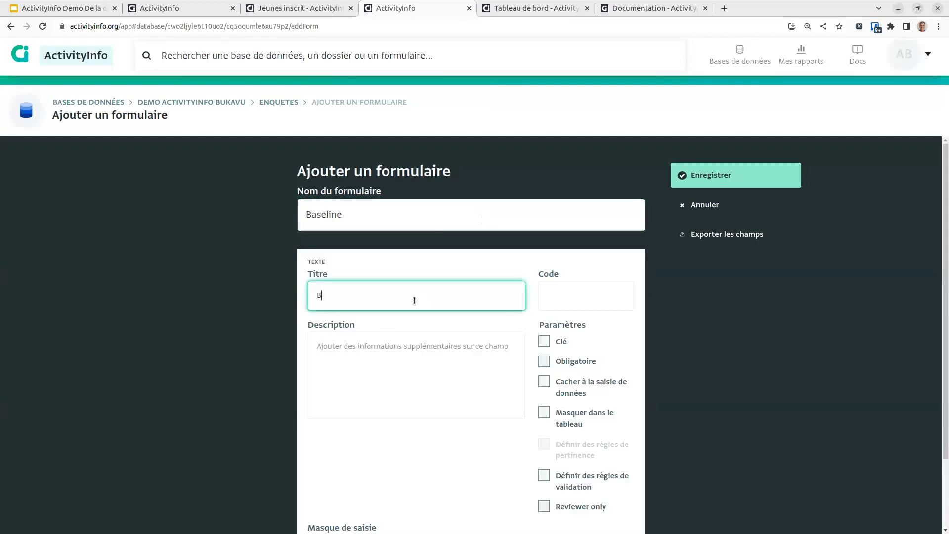
{"action": "scroll", "coordinate": [617, 514], "scroll_direction": "down", "scroll_amount": 2}
{"action": "left_click", "coordinate": [619, 514]}
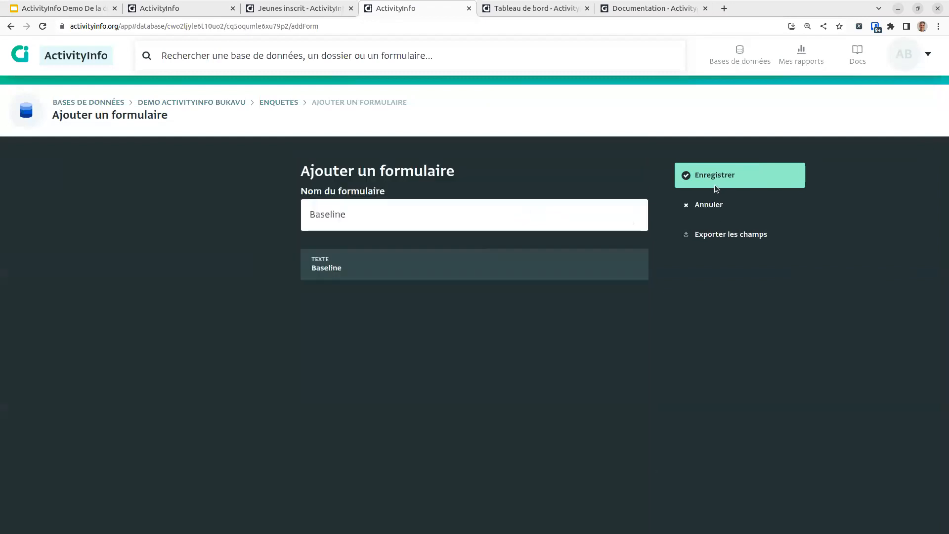
{"action": "left_click", "coordinate": [716, 186]}
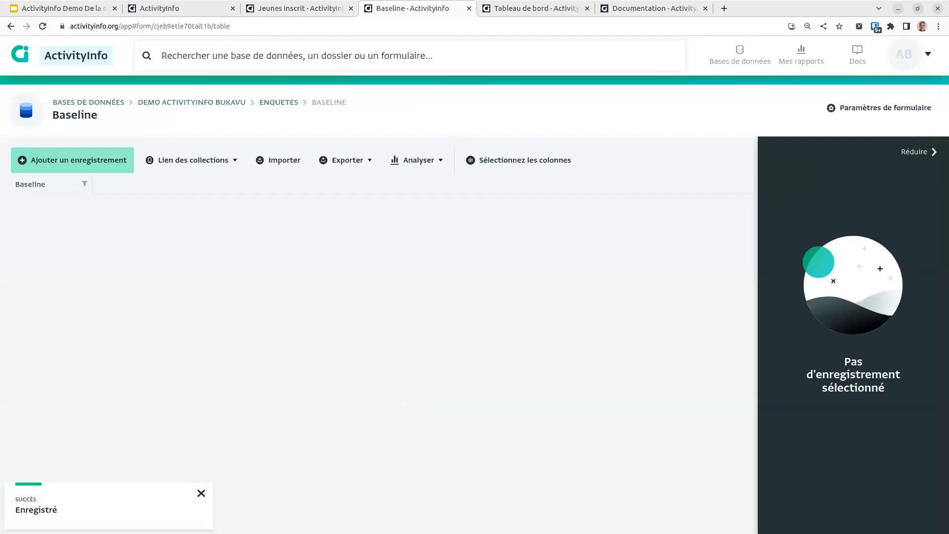
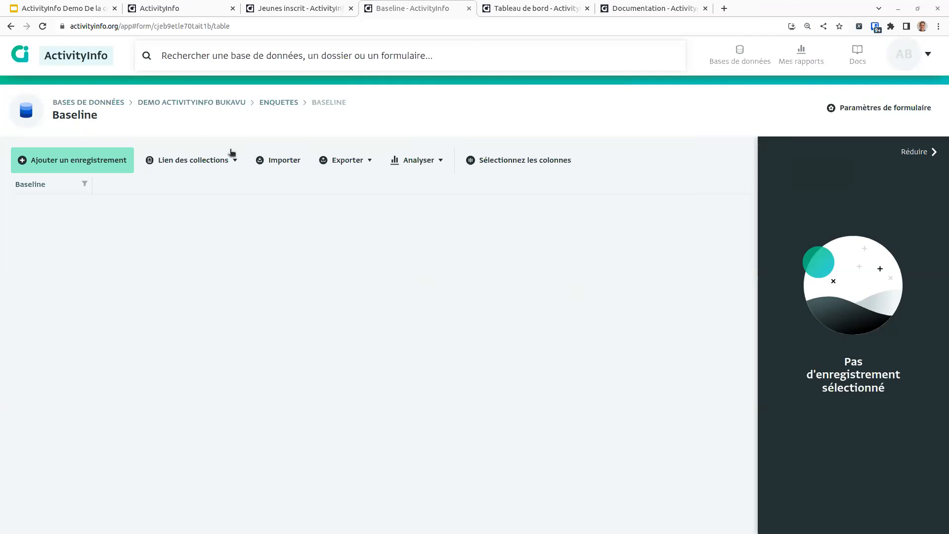
Step: Return from the Baseline table to the Demo ActivityInfo Bukavu database page via its breadcrumb
{"action": "left_click", "coordinate": [224, 99]}
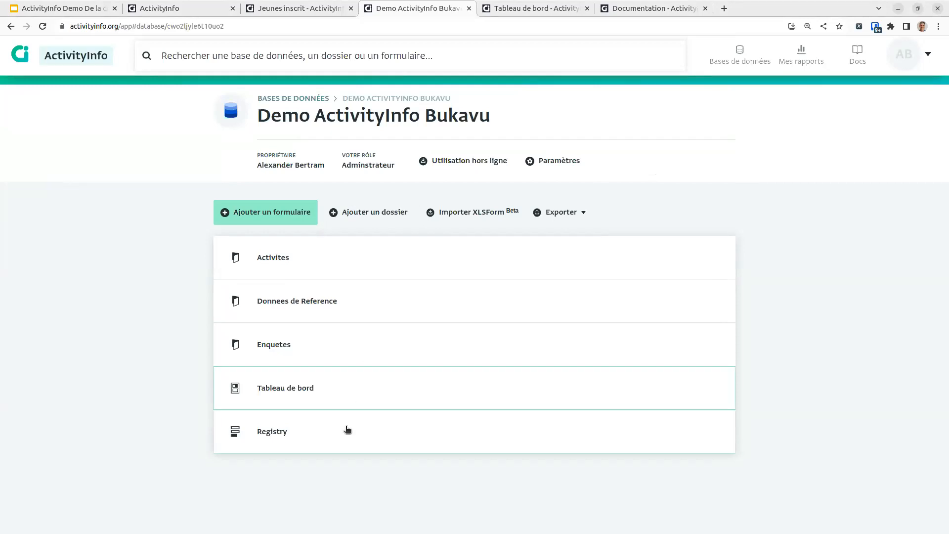
Step: Open the Tableau de bord dashboard and preview it as a Samsung Galaxy S8+ (360×740)
{"action": "left_click", "coordinate": [285, 385]}
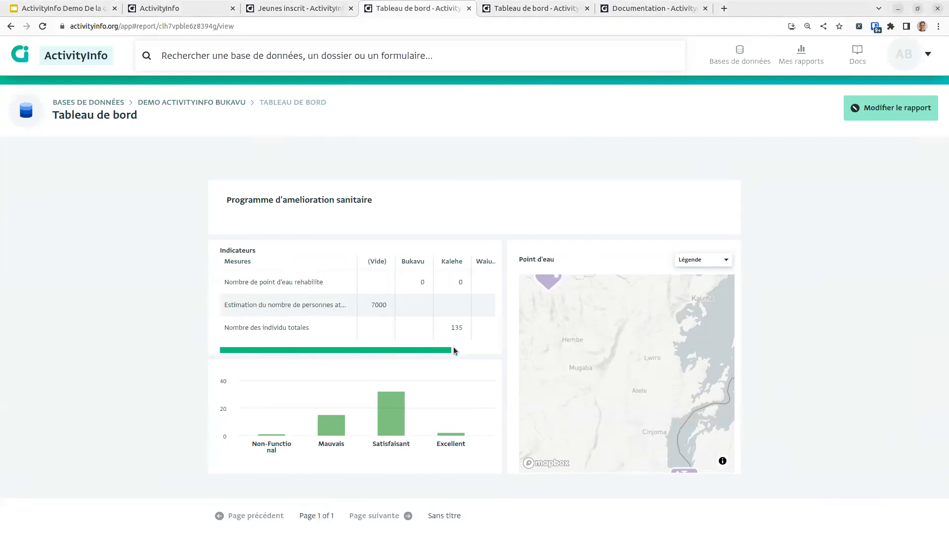
{"action": "key", "text": "ctrl+shift+i"}
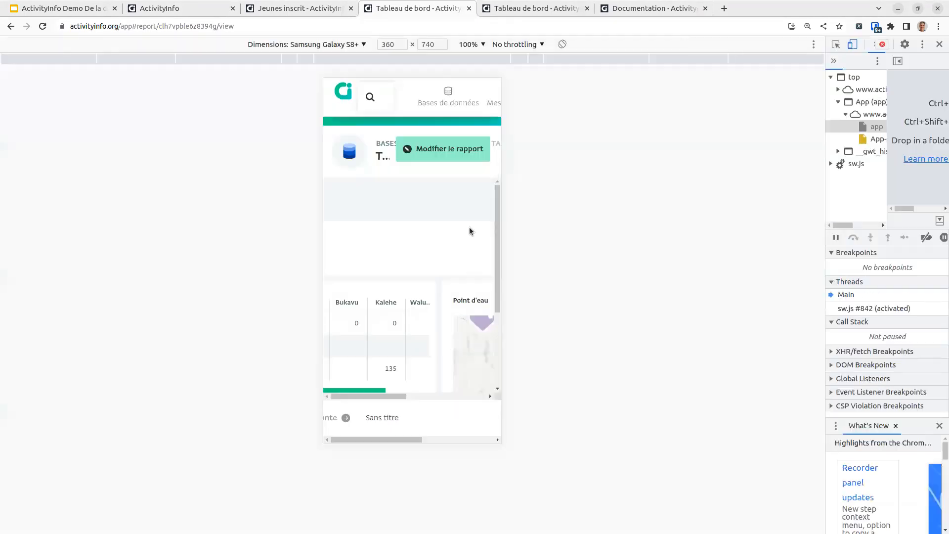
Step: Reload into the mobile layout, dismiss the install banner, and open Enquetes > Enquete ecole
{"action": "left_click", "coordinate": [40, 27]}
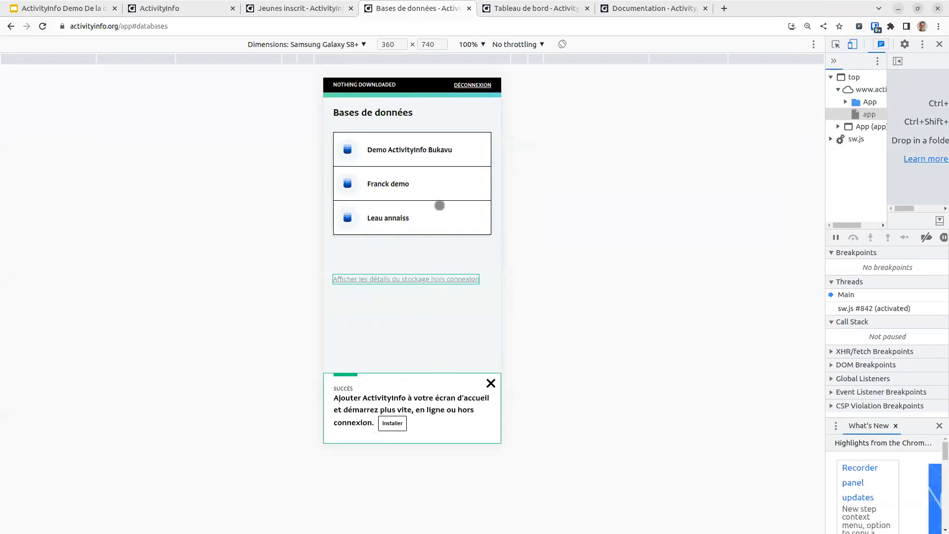
{"action": "left_click", "coordinate": [491, 383]}
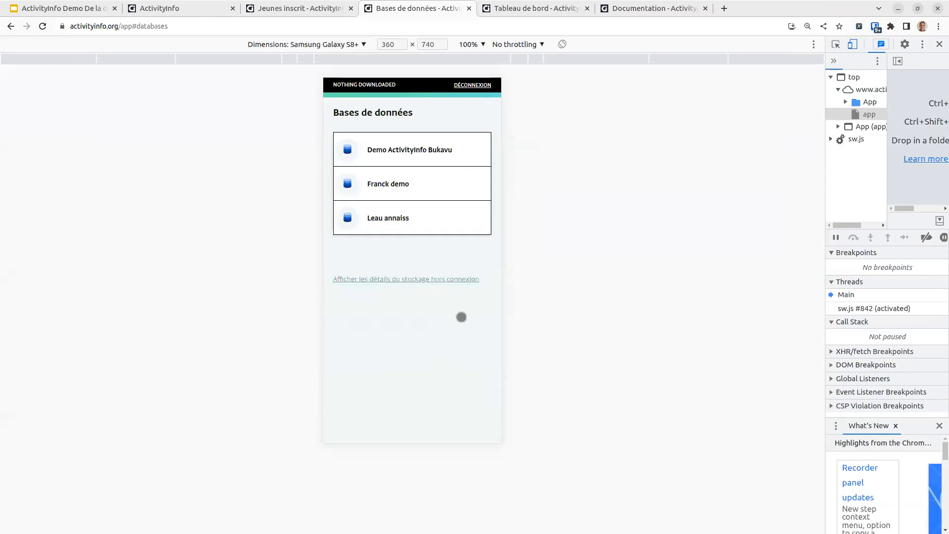
{"action": "left_click", "coordinate": [405, 159]}
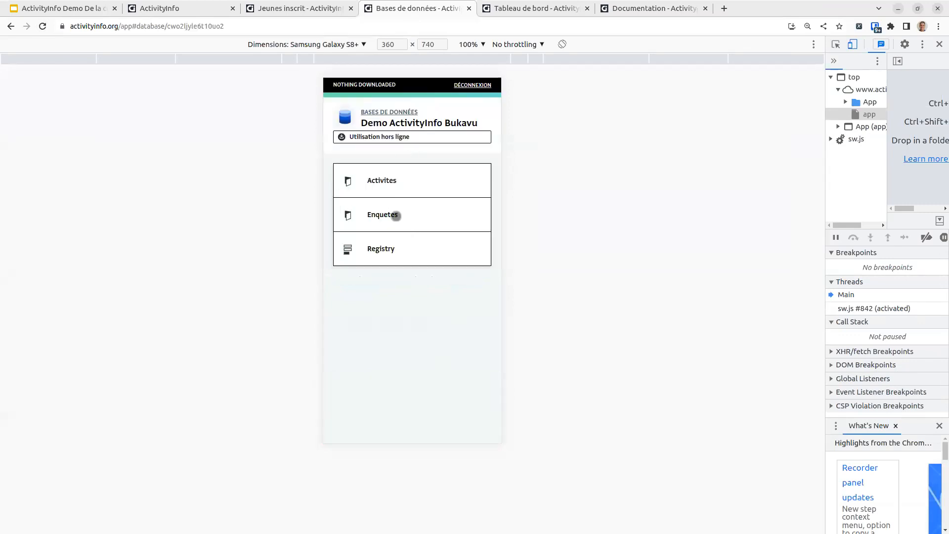
{"action": "left_click", "coordinate": [398, 218]}
{"action": "left_click", "coordinate": [418, 213]}
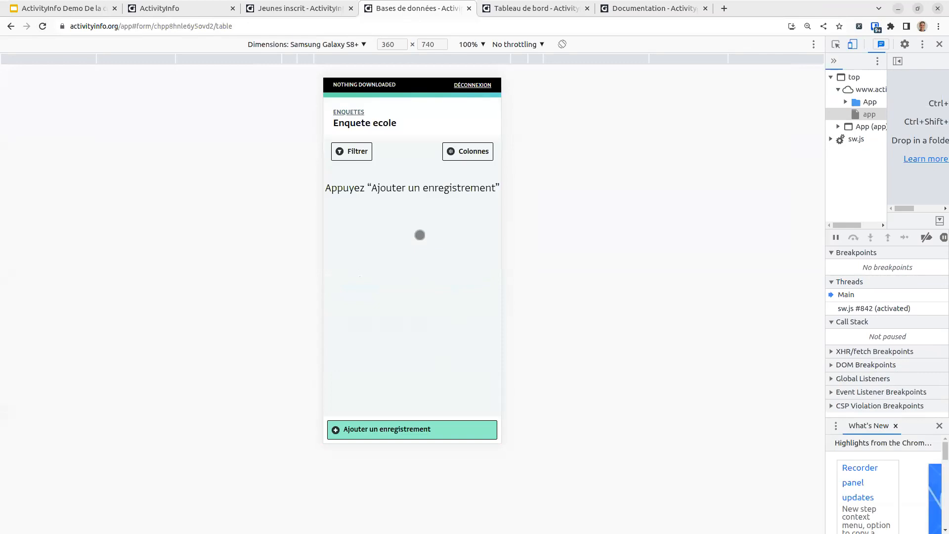
Step: Navigate back up and open the Construction point d'eau records list under Activites
{"action": "left_click", "coordinate": [353, 107]}
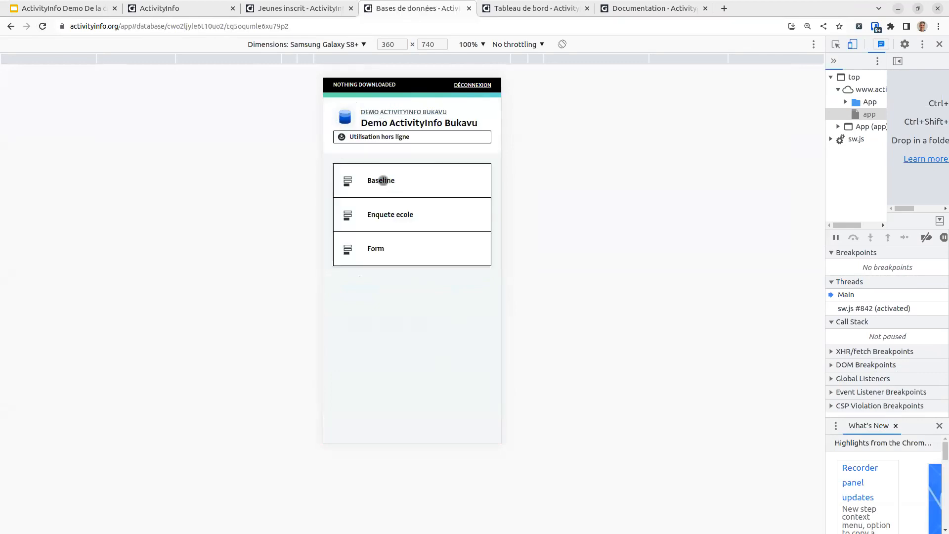
{"action": "left_click", "coordinate": [402, 104]}
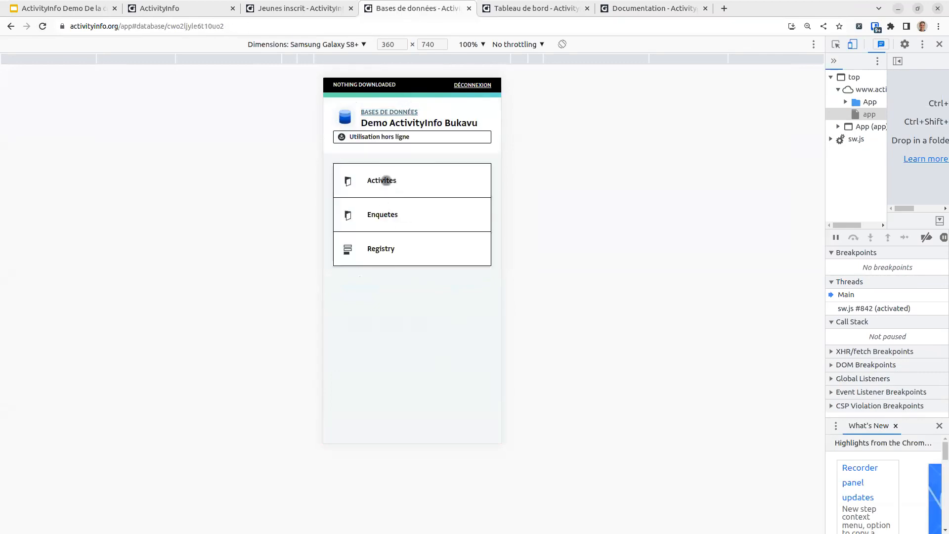
{"action": "left_click", "coordinate": [389, 183]}
{"action": "left_click", "coordinate": [403, 182]}
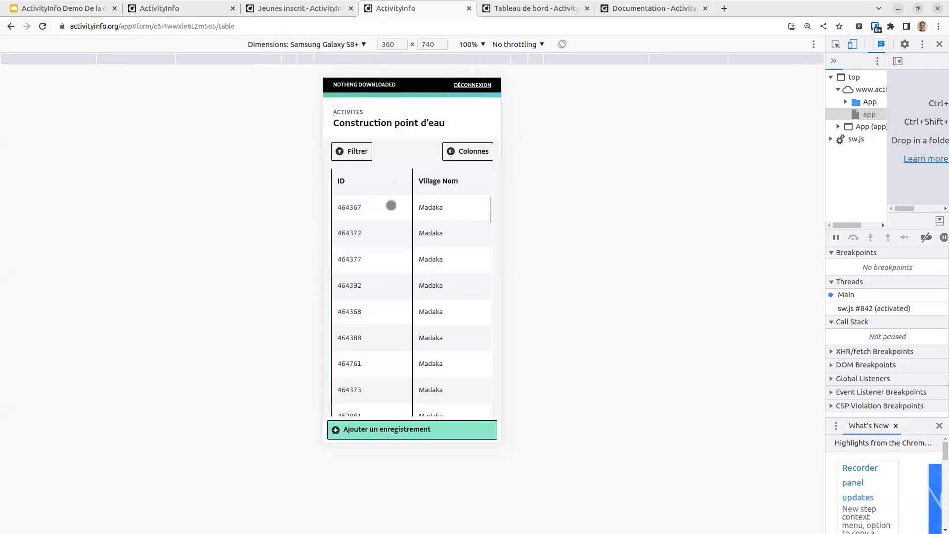
Step: Open Madaka water point record 464372, then reload it at full desktop width
{"action": "left_click", "coordinate": [442, 238]}
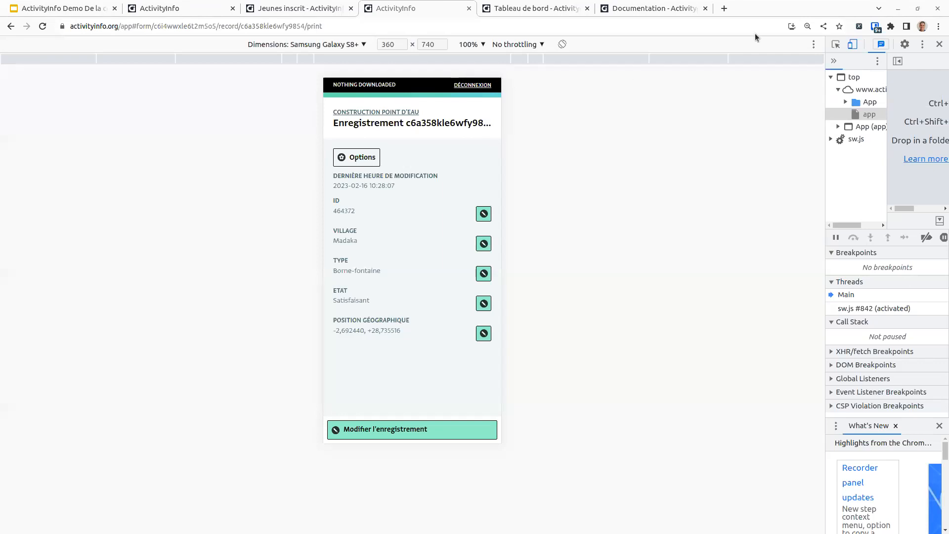
{"action": "left_click", "coordinate": [850, 45]}
{"action": "right_click", "coordinate": [318, 142]}
{"action": "left_click", "coordinate": [343, 174]}
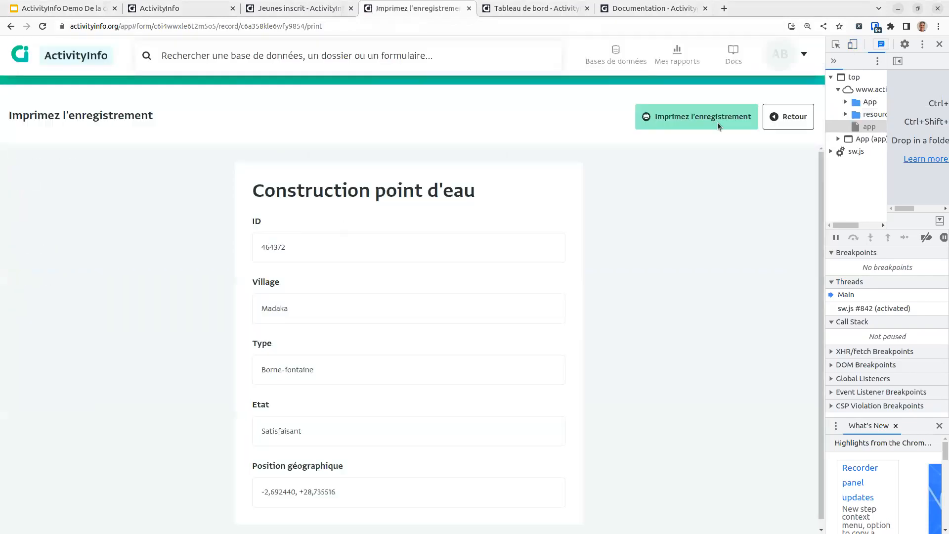
Step: Go back to the Construction point d'eau table via Activites and open the Exporter dropdown
{"action": "key", "text": "alt+Left"}
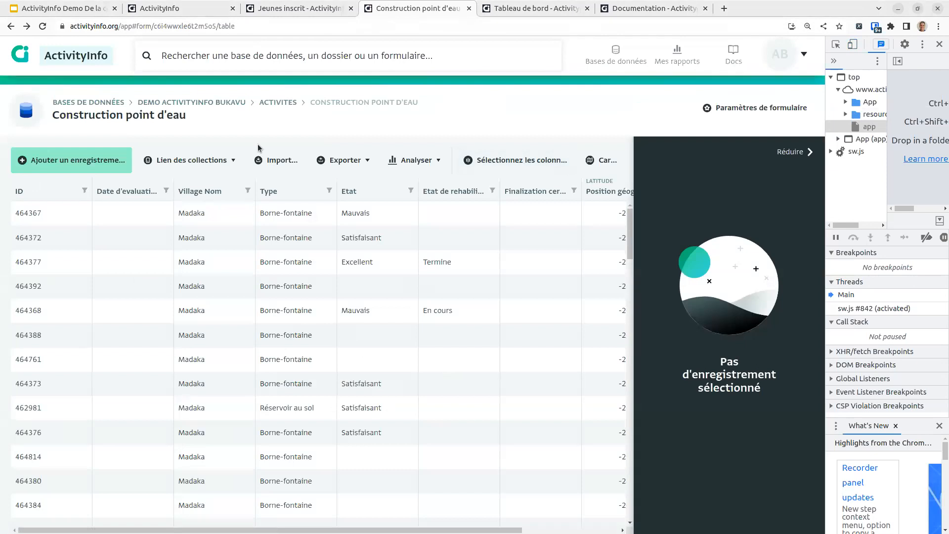
{"action": "left_click", "coordinate": [225, 103]}
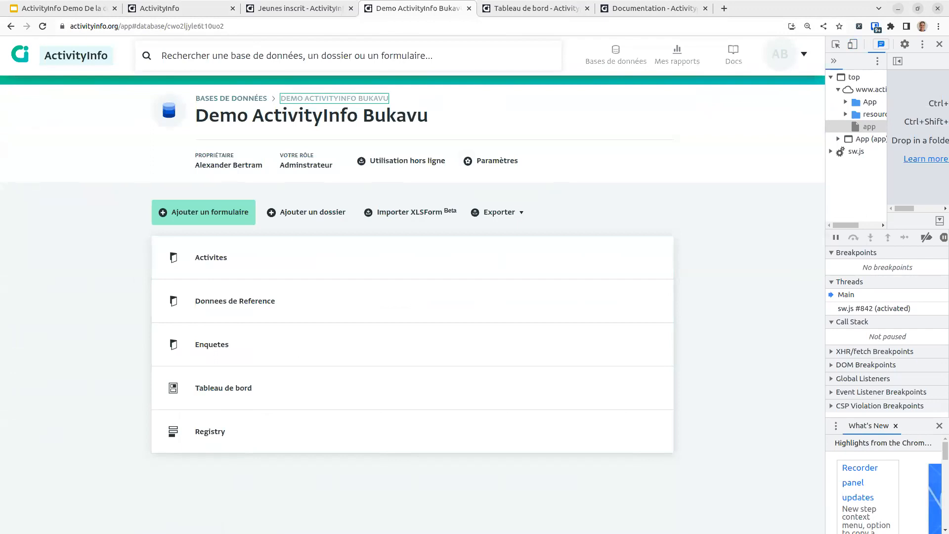
{"action": "key", "text": "alt+Tab"}
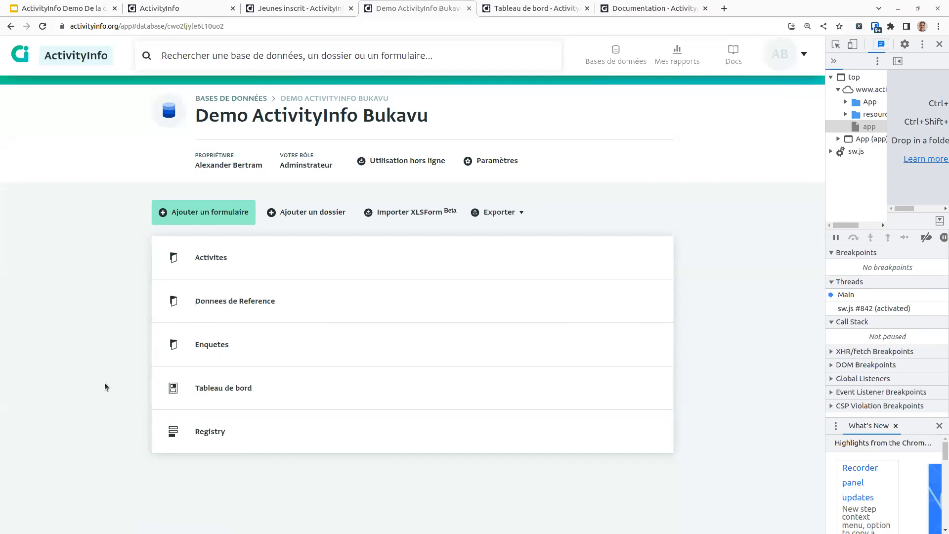
{"action": "left_click", "coordinate": [273, 258]}
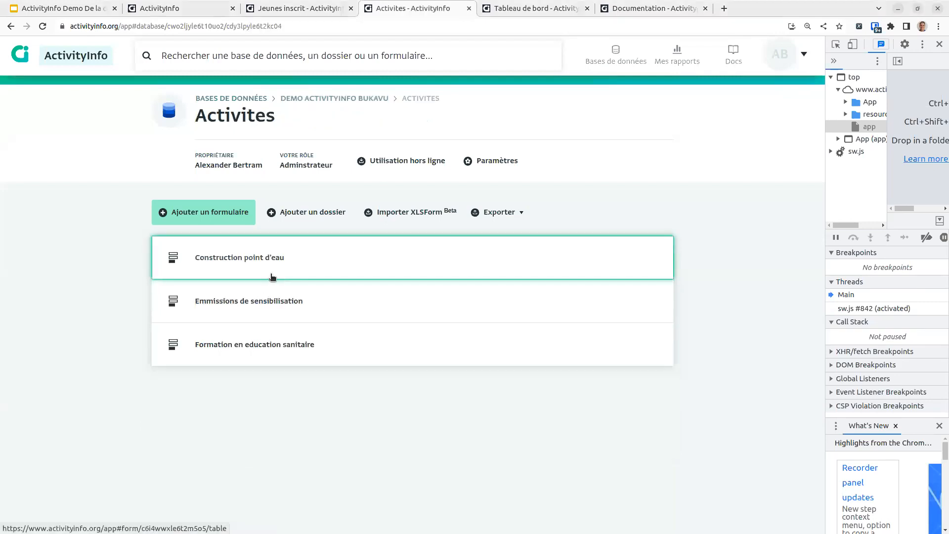
{"action": "left_click", "coordinate": [275, 267]}
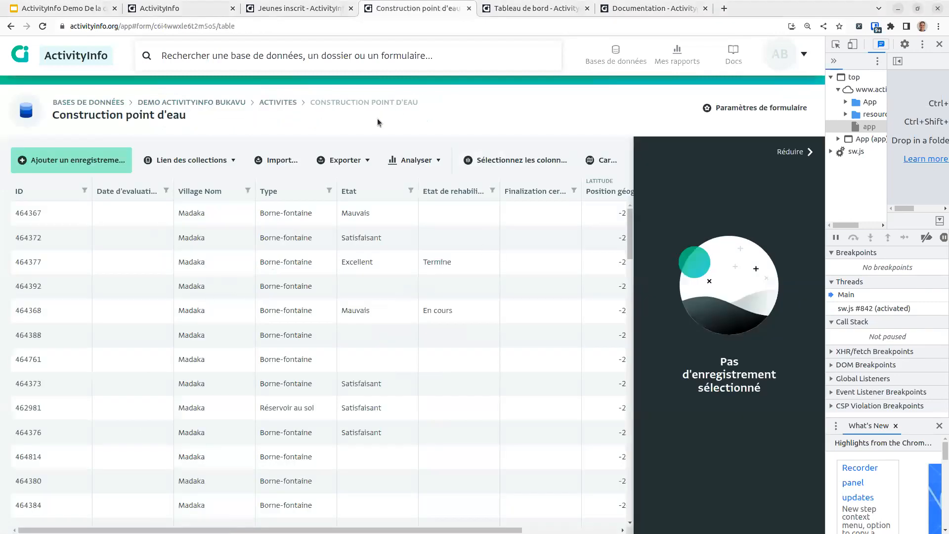
{"action": "left_click", "coordinate": [345, 159]}
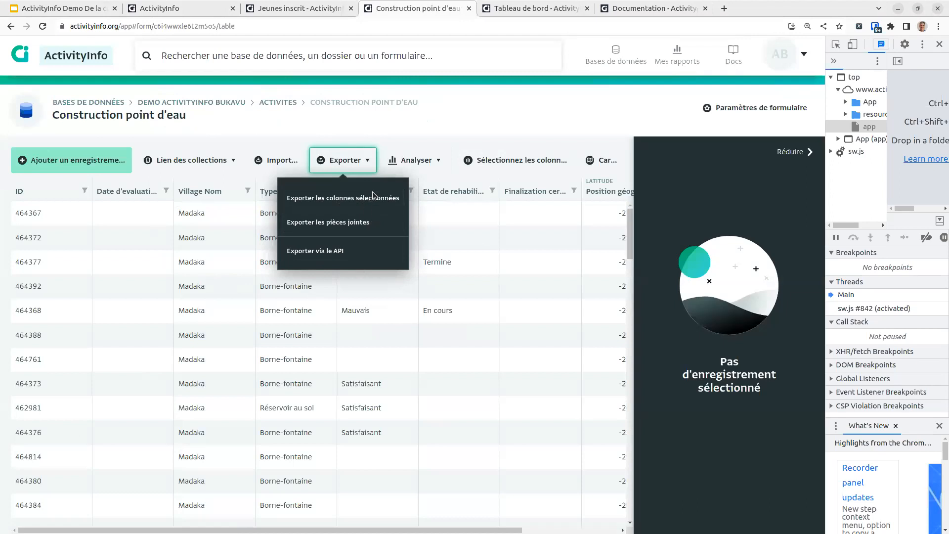
Step: Copy the API link that requests all Construction point d'eau fields as JSON
{"action": "left_click", "coordinate": [329, 252]}
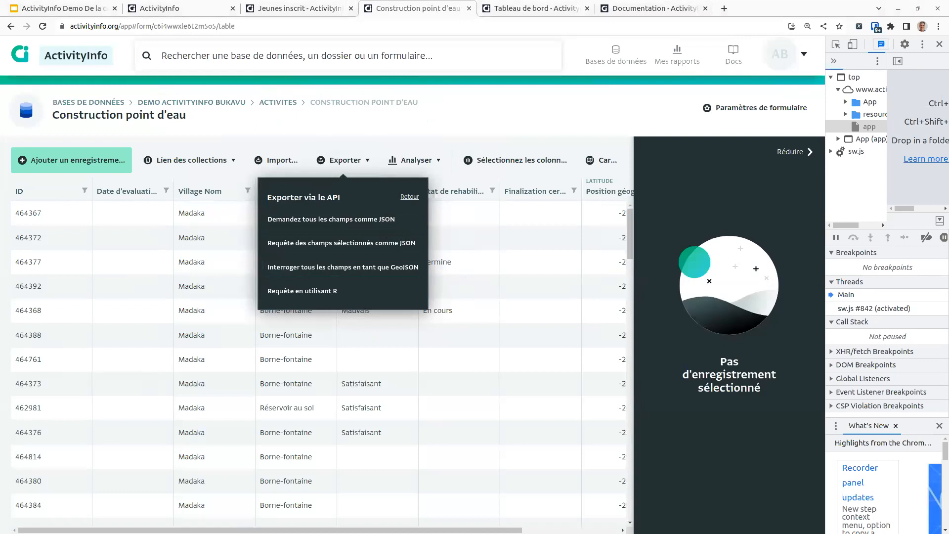
{"action": "left_click", "coordinate": [341, 223]}
{"action": "left_click", "coordinate": [289, 257]}
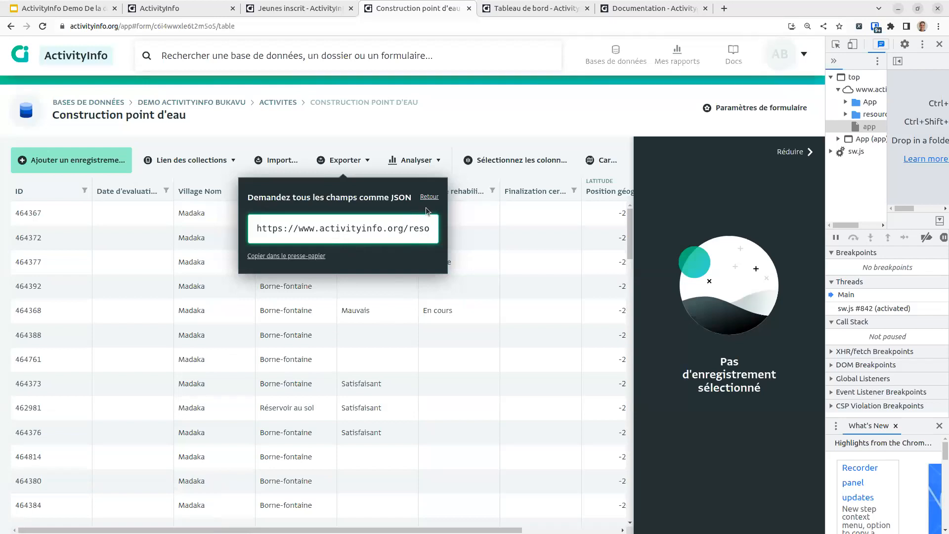
Step: Review the Requête en utilisant R code, scrolling through it, then close the panel
{"action": "left_click", "coordinate": [434, 197]}
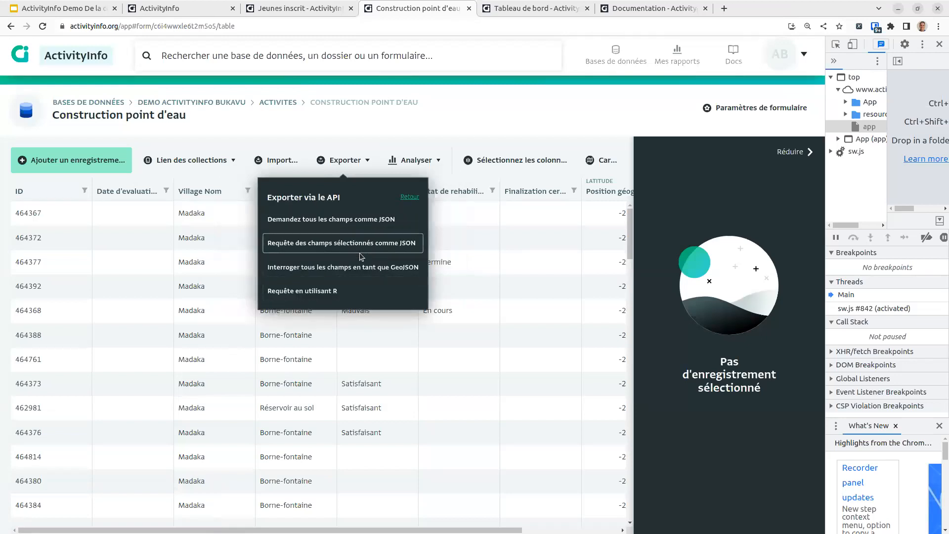
{"action": "left_click", "coordinate": [315, 290]}
{"action": "left_click", "coordinate": [309, 288]}
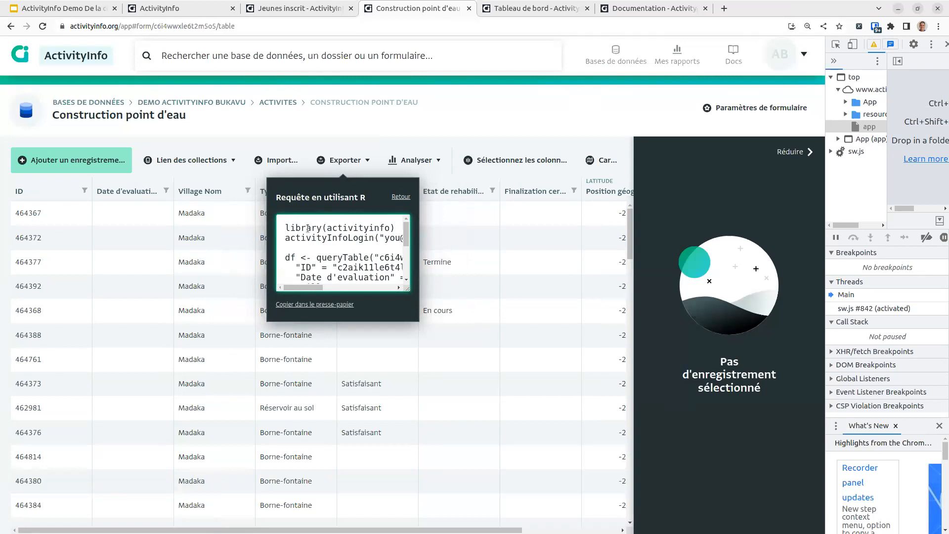
{"action": "left_click_drag", "start_coordinate": [290, 226], "coordinate": [398, 237]}
{"action": "left_click_drag", "start_coordinate": [357, 288], "coordinate": [251, 292]}
{"action": "scroll", "coordinate": [372, 251], "scroll_direction": "down", "scroll_amount": 3}
{"action": "scroll", "coordinate": [371, 251], "scroll_direction": "down", "scroll_amount": 2}
{"action": "scroll", "coordinate": [372, 252], "scroll_direction": "up", "scroll_amount": 5}
{"action": "left_click", "coordinate": [487, 133]}
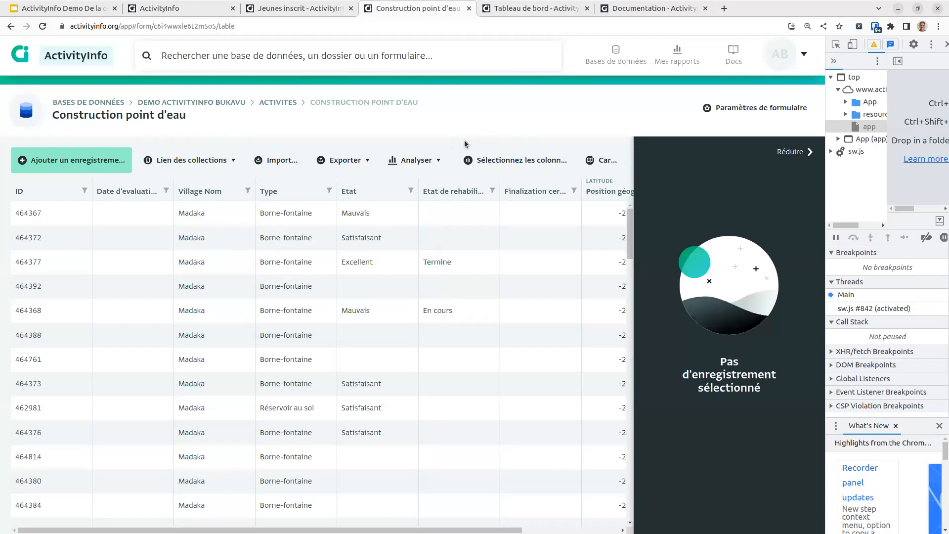
Step: Enable Utilisation hors ligne for the database, then check the Enquete ecole and Baseline forms
{"action": "left_click", "coordinate": [197, 101]}
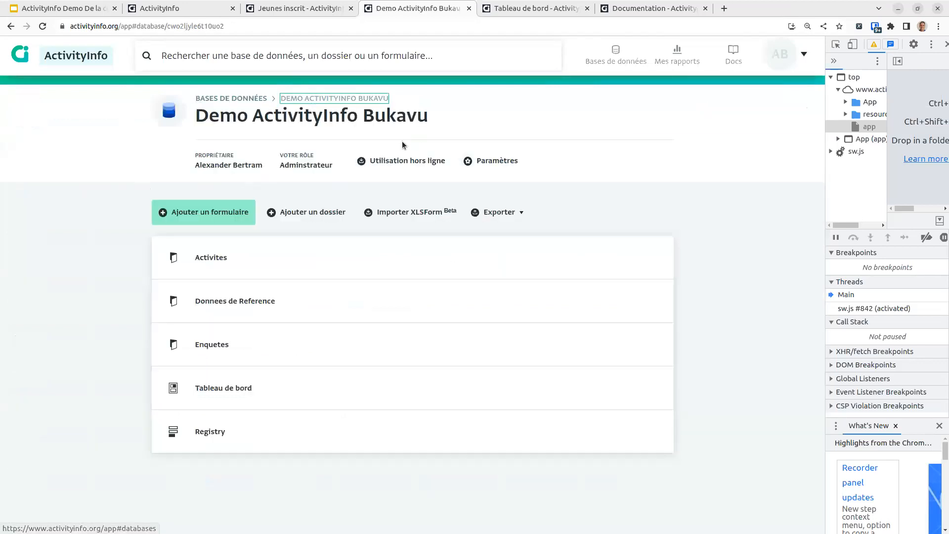
{"action": "left_click", "coordinate": [414, 161]}
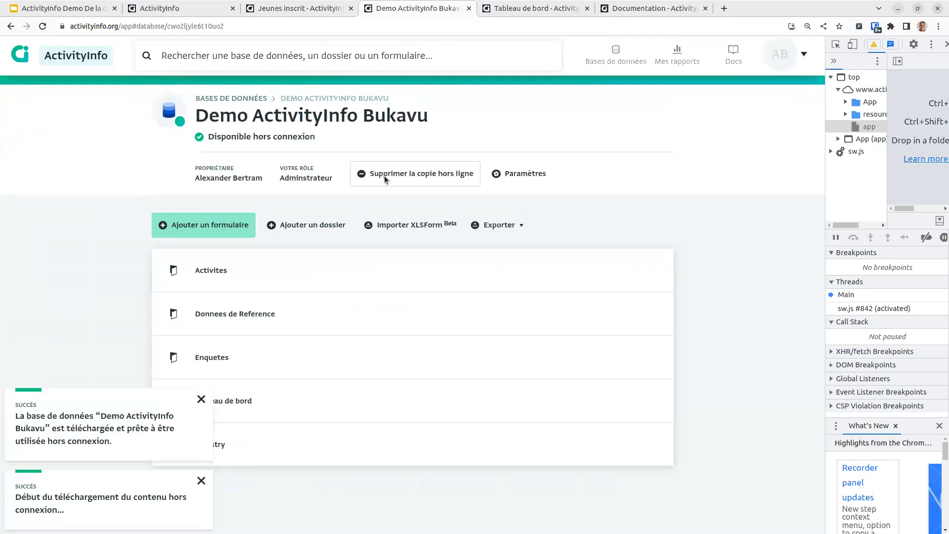
{"action": "left_click", "coordinate": [262, 355]}
{"action": "left_click", "coordinate": [238, 316]}
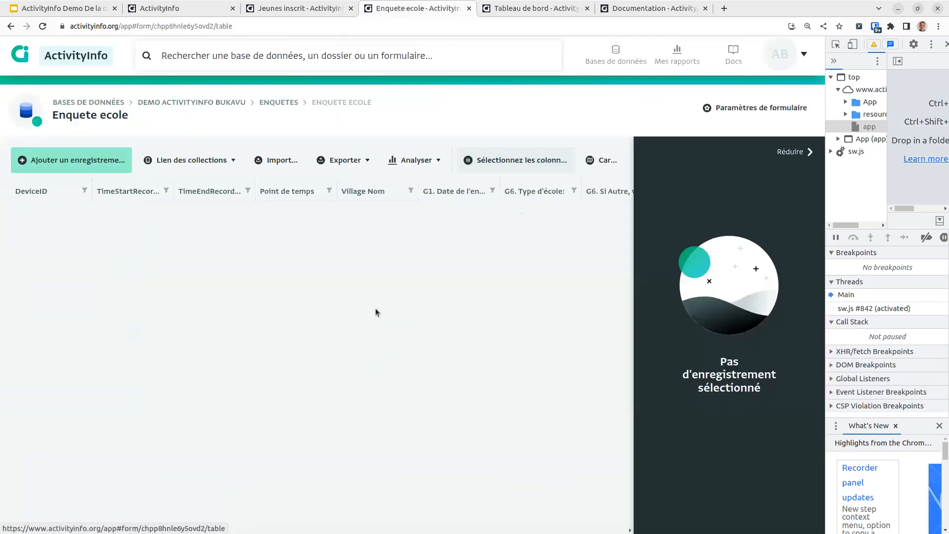
{"action": "right_click", "coordinate": [372, 233]}
{"action": "key", "text": "alt+Left"}
{"action": "left_click", "coordinate": [279, 269]}
{"action": "key", "text": "alt+Left"}
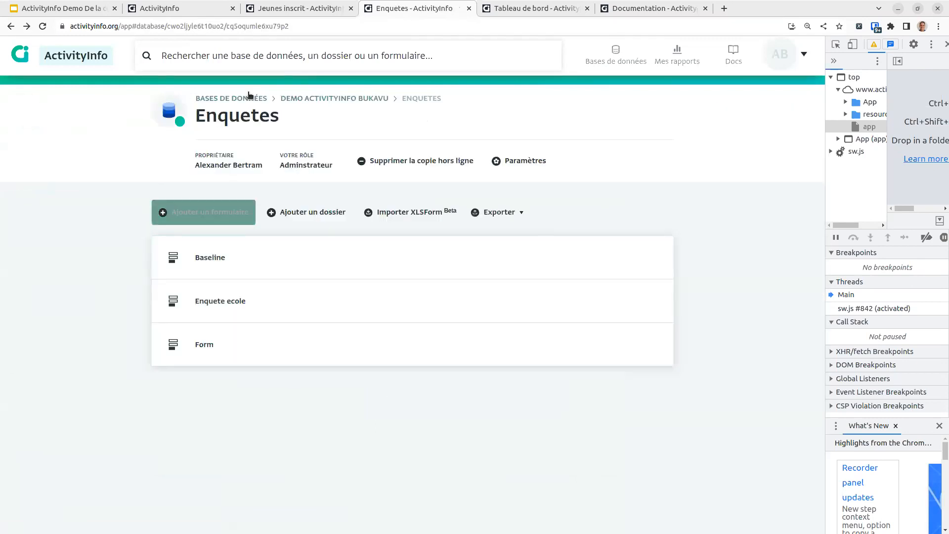
Step: Open Donnees de Reference > Villages and view the Madaka village record details
{"action": "left_click", "coordinate": [322, 99]}
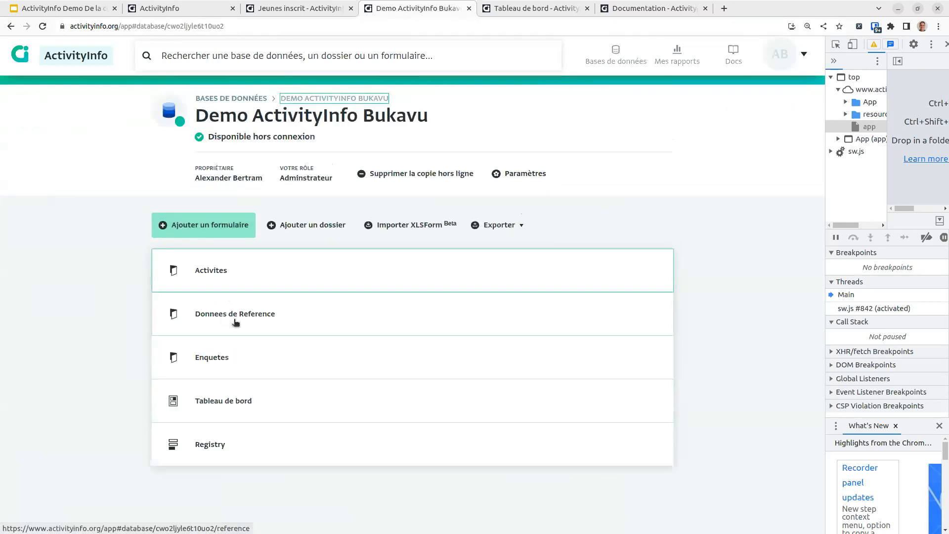
{"action": "left_click", "coordinate": [232, 319]}
{"action": "left_click", "coordinate": [236, 267]}
{"action": "right_click", "coordinate": [237, 322]}
{"action": "left_click", "coordinate": [242, 327]}
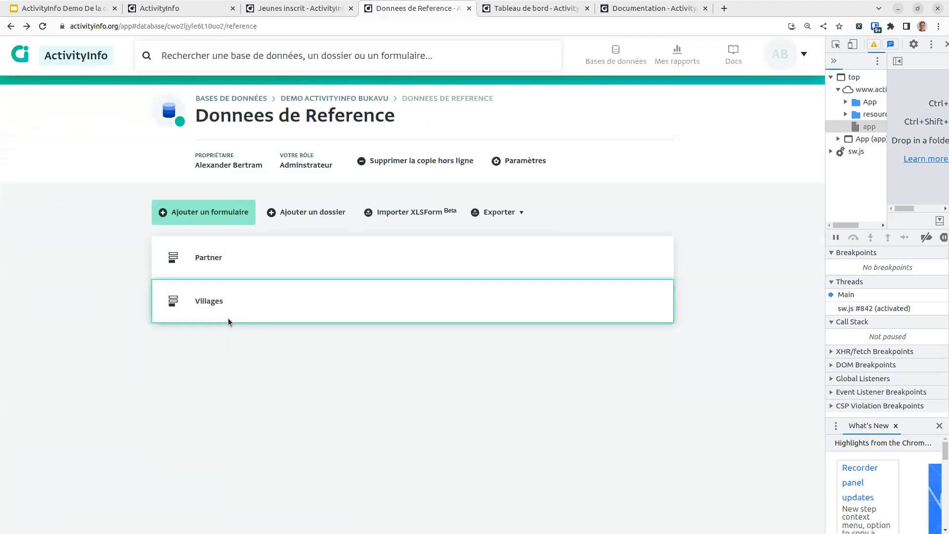
{"action": "left_click", "coordinate": [227, 318]}
{"action": "left_click", "coordinate": [287, 256]}
{"action": "left_click", "coordinate": [228, 226]}
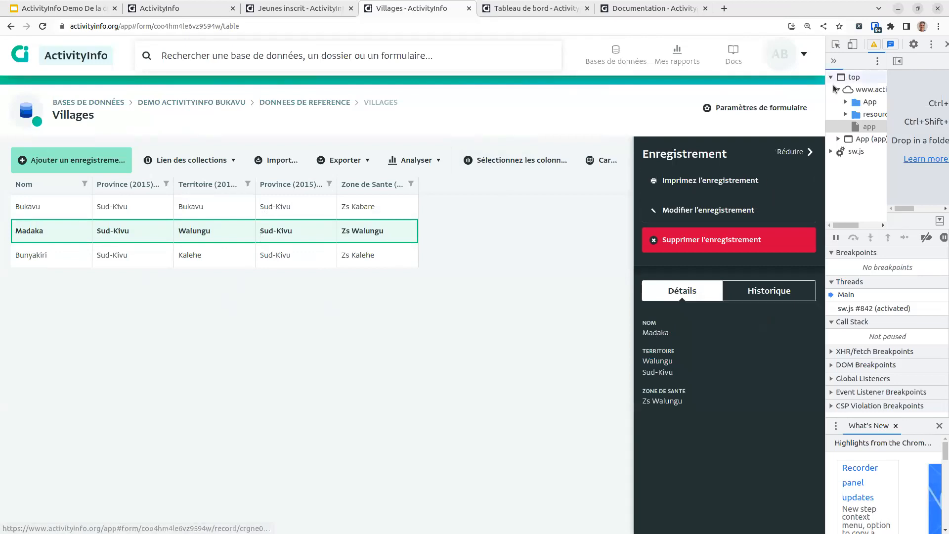
Step: Switch DevTools Network throttling from No throttling to Offline
{"action": "left_click_drag", "start_coordinate": [825, 90], "coordinate": [580, 99]}
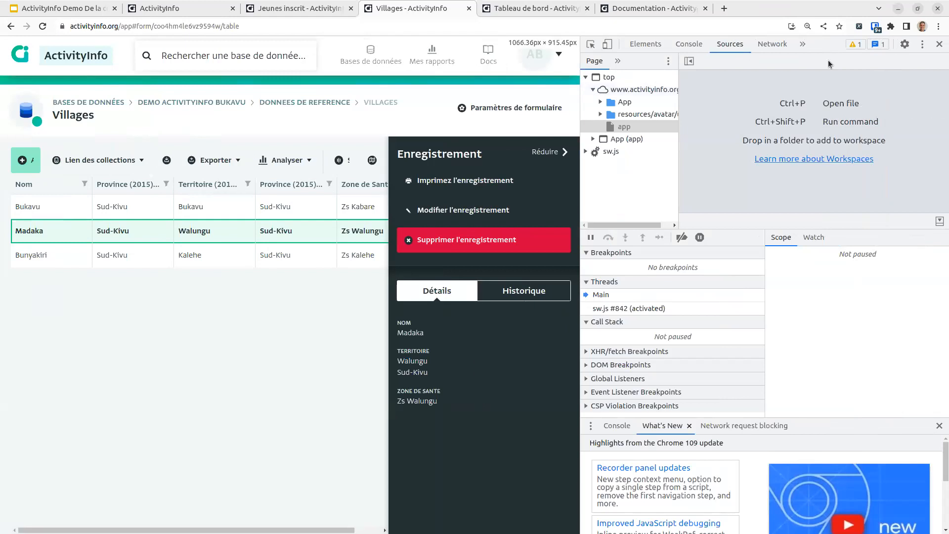
{"action": "left_click", "coordinate": [773, 44]}
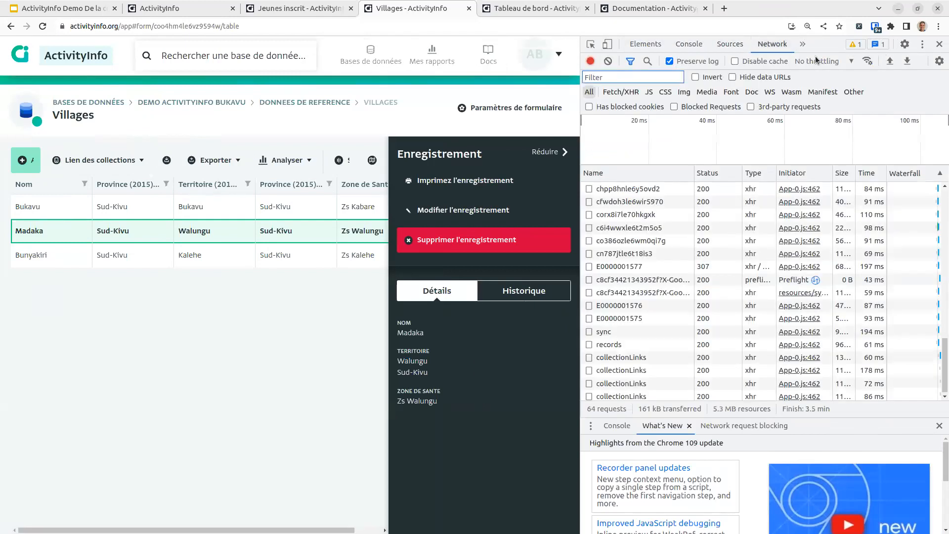
{"action": "left_click", "coordinate": [821, 61]}
{"action": "left_click", "coordinate": [815, 119]}
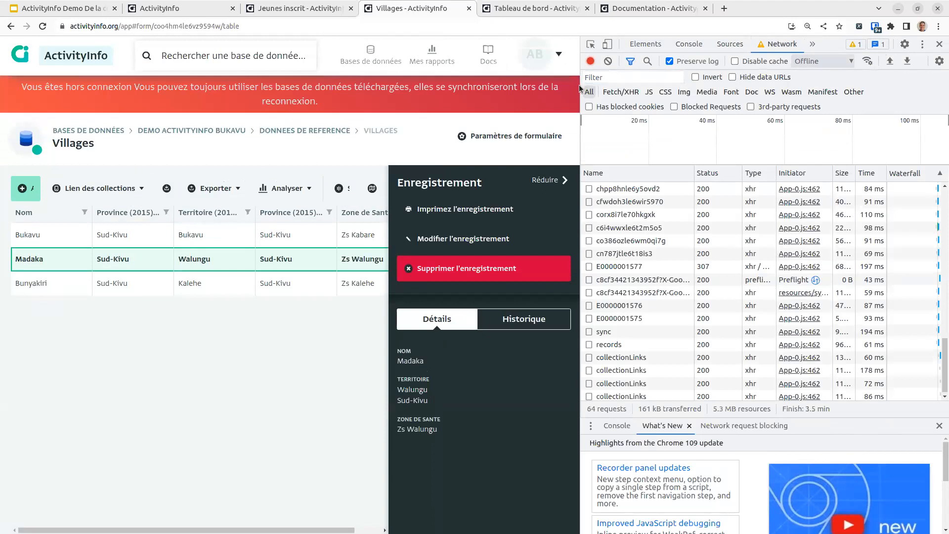
{"action": "left_click_drag", "start_coordinate": [580, 88], "coordinate": [822, 129]}
Step: Rename the village Madaka to 'Madaka 21' and save it while offline
{"action": "left_click", "coordinate": [701, 225]}
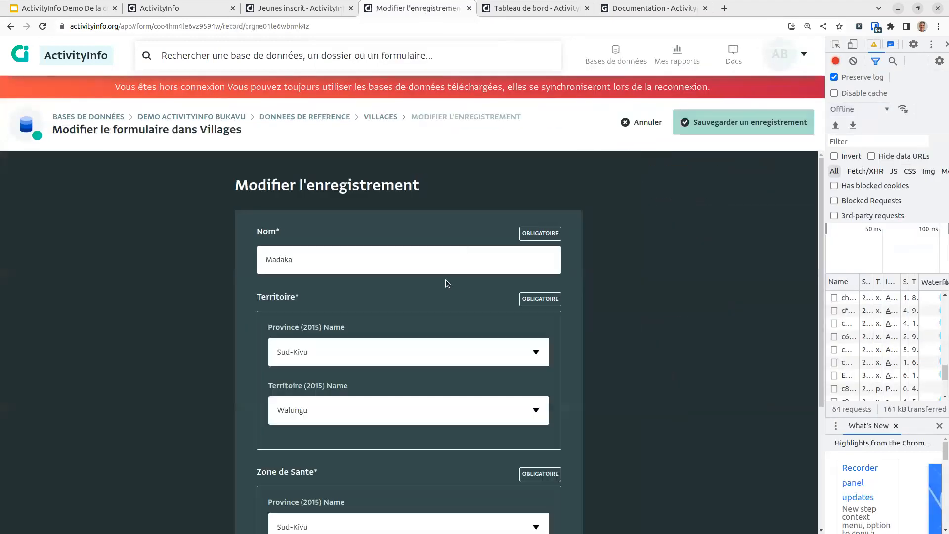
{"action": "left_click", "coordinate": [397, 262]}
{"action": "type", "text": "21"}
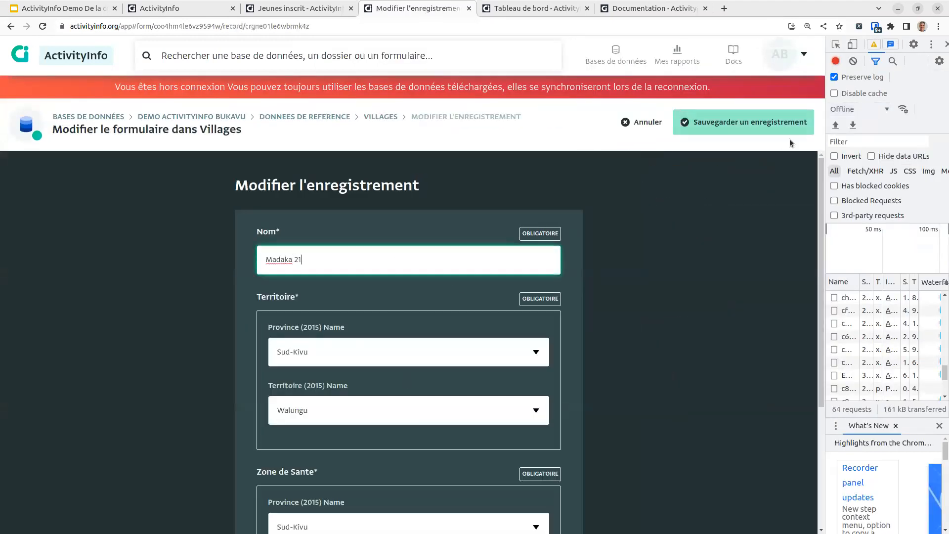
{"action": "left_click", "coordinate": [805, 121]}
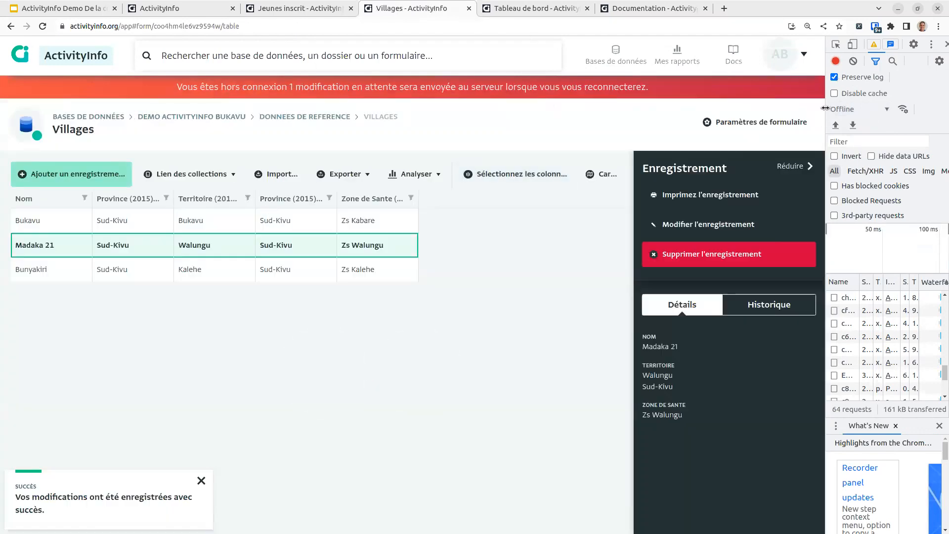
{"action": "left_click_drag", "start_coordinate": [825, 110], "coordinate": [707, 109]}
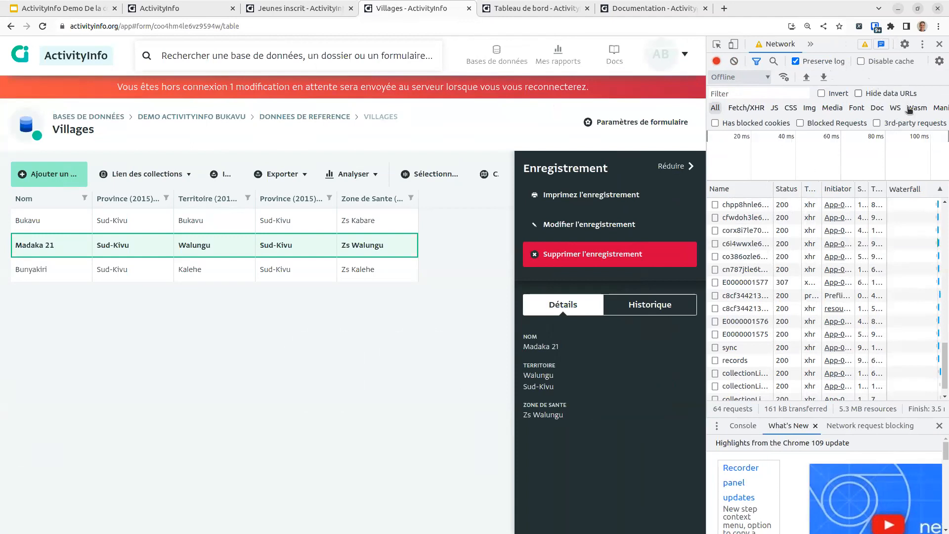
{"action": "left_click_drag", "start_coordinate": [706, 121], "coordinate": [537, 128]}
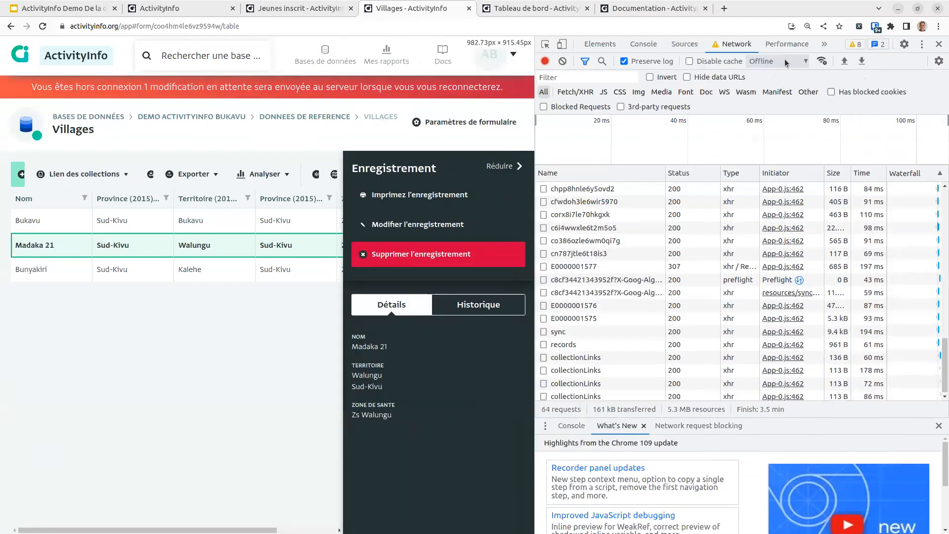
Step: Set Network throttling back to No throttling so Madaka 21 syncs, then close DevTools
{"action": "left_click", "coordinate": [765, 63]}
{"action": "left_click", "coordinate": [775, 82]}
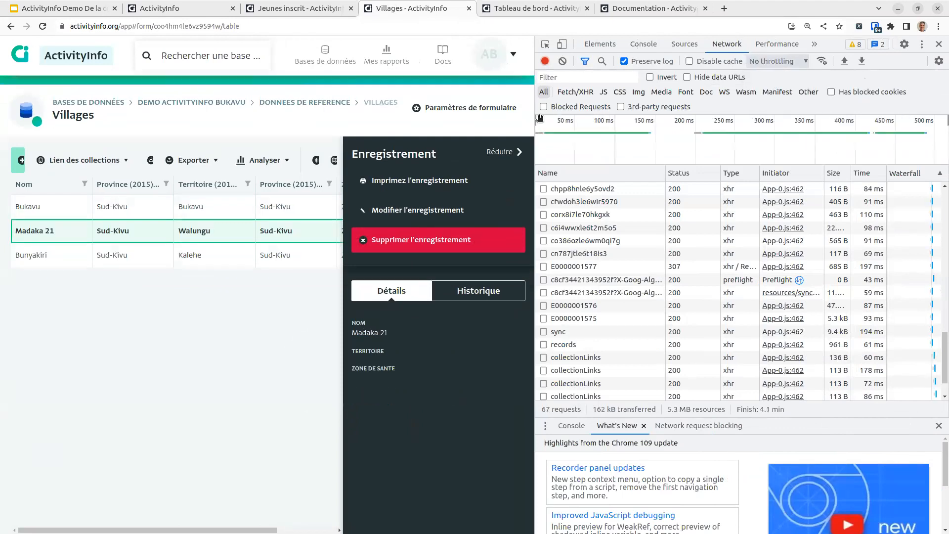
{"action": "left_click_drag", "start_coordinate": [535, 118], "coordinate": [864, 121]}
{"action": "left_click", "coordinate": [945, 45]}
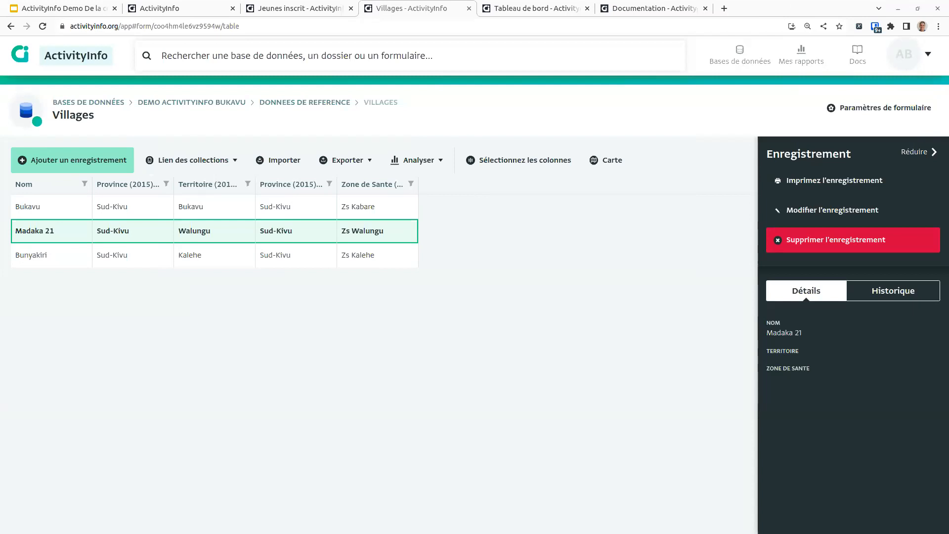
Step: Go from Mes rapports to Docs, then to the Pricing page and scroll its plan table
{"action": "left_click", "coordinate": [781, 54]}
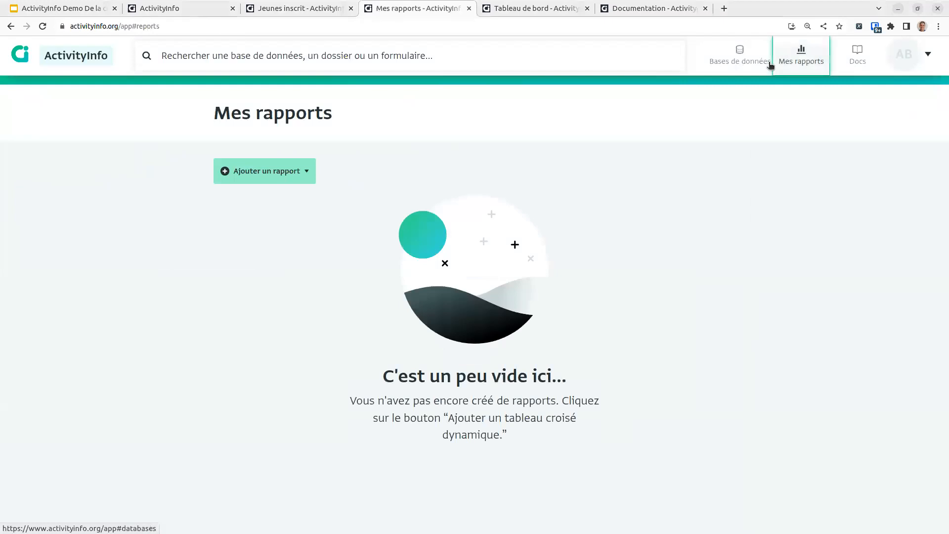
{"action": "left_click", "coordinate": [848, 55]}
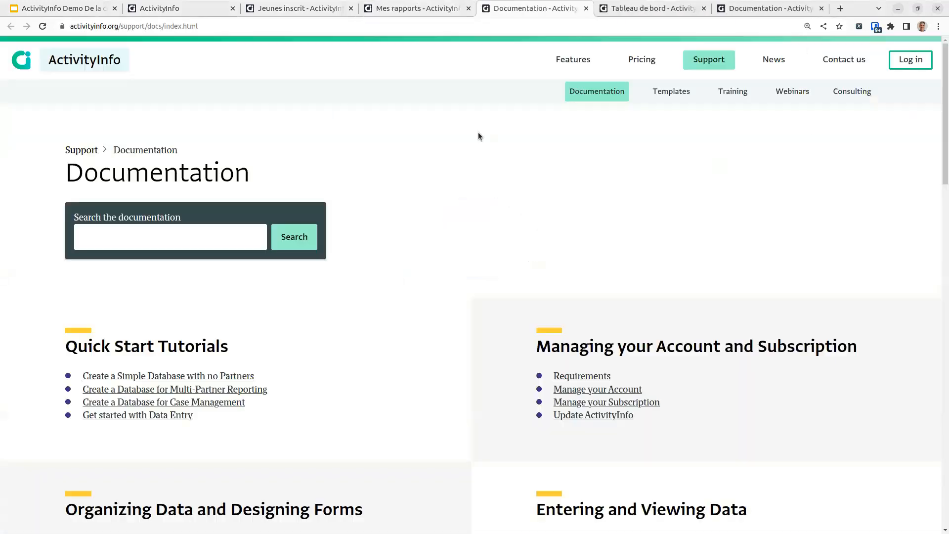
{"action": "left_click", "coordinate": [641, 59]}
{"action": "scroll", "coordinate": [449, 262], "scroll_direction": "down", "scroll_amount": 2}
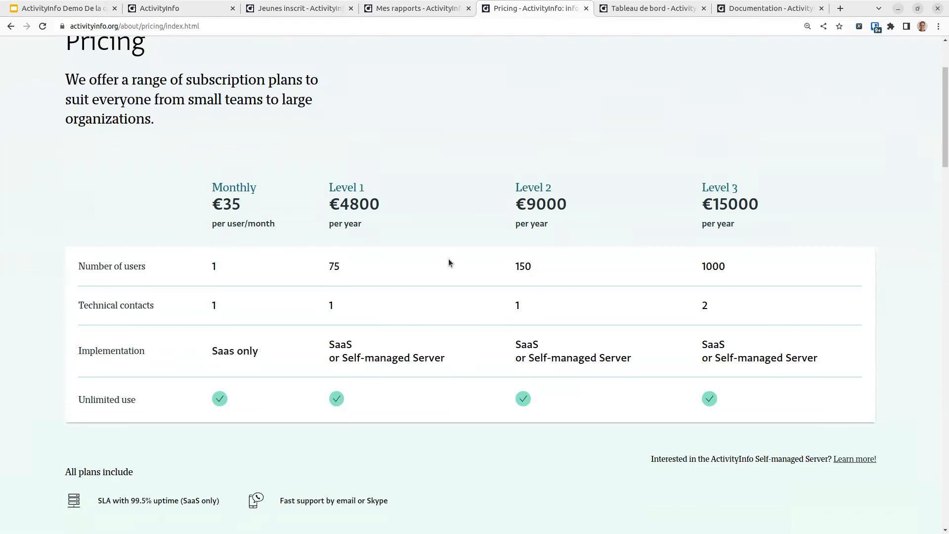
Step: Highlight the €35 monthly price and the Saas implementation, then return to the Documentation page
{"action": "left_click", "coordinate": [204, 24]}
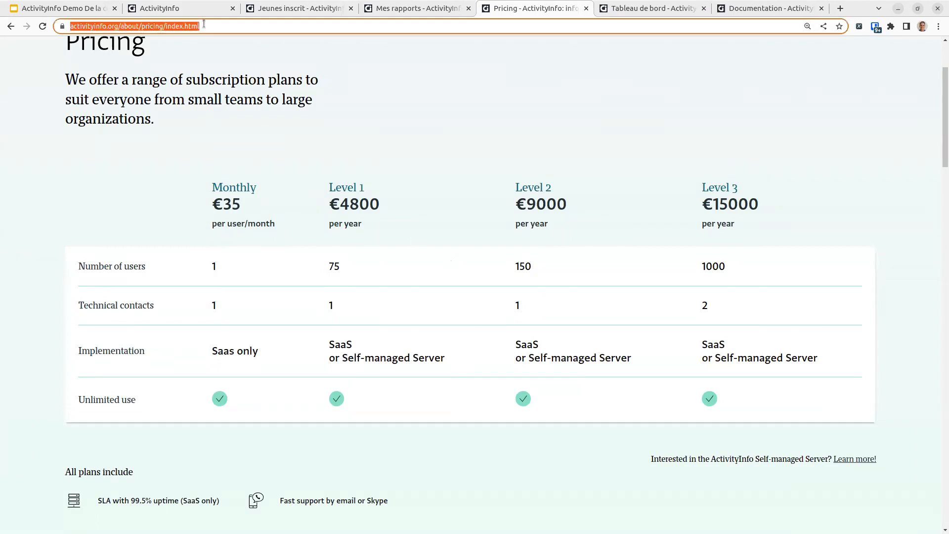
{"action": "key", "text": "alt+Tab"}
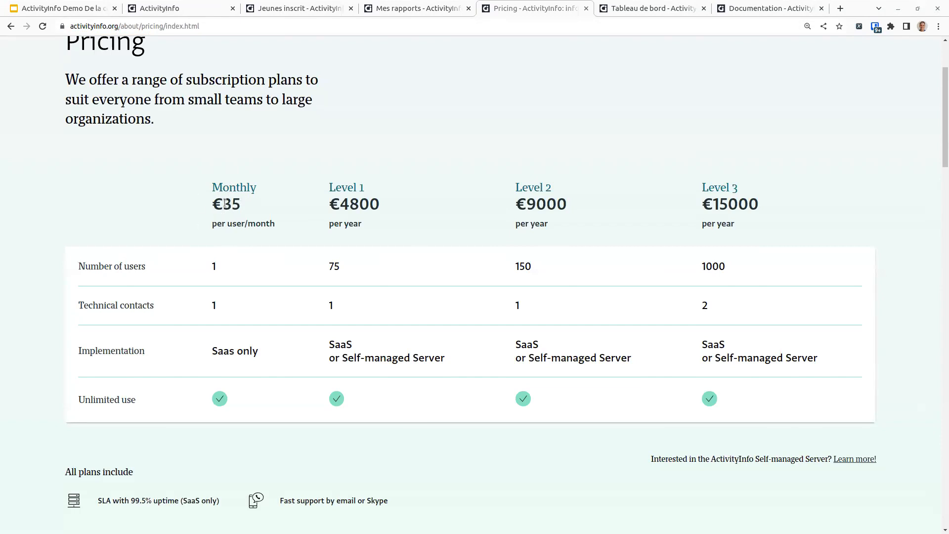
{"action": "left_click_drag", "start_coordinate": [232, 204], "coordinate": [249, 211]}
{"action": "left_click", "coordinate": [244, 213]}
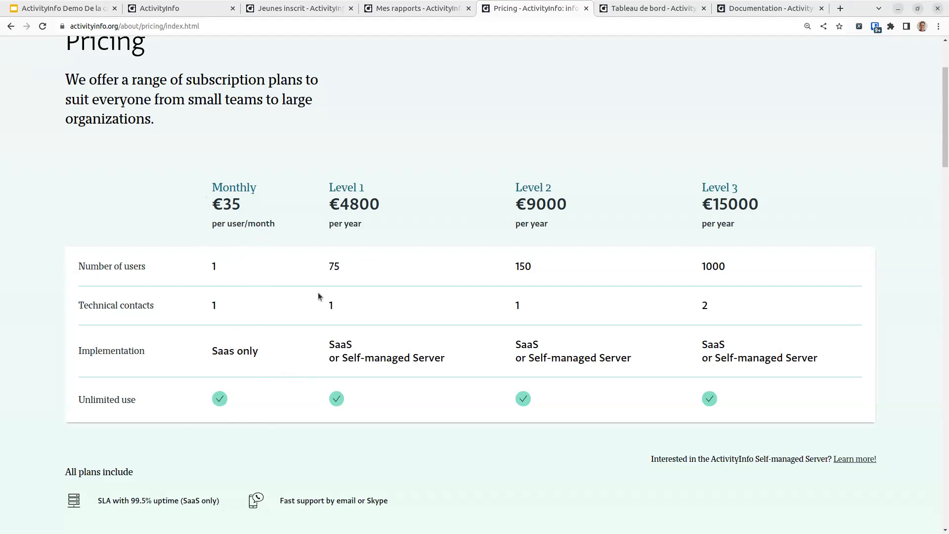
{"action": "double_click", "coordinate": [231, 351]}
{"action": "left_click", "coordinate": [256, 345]}
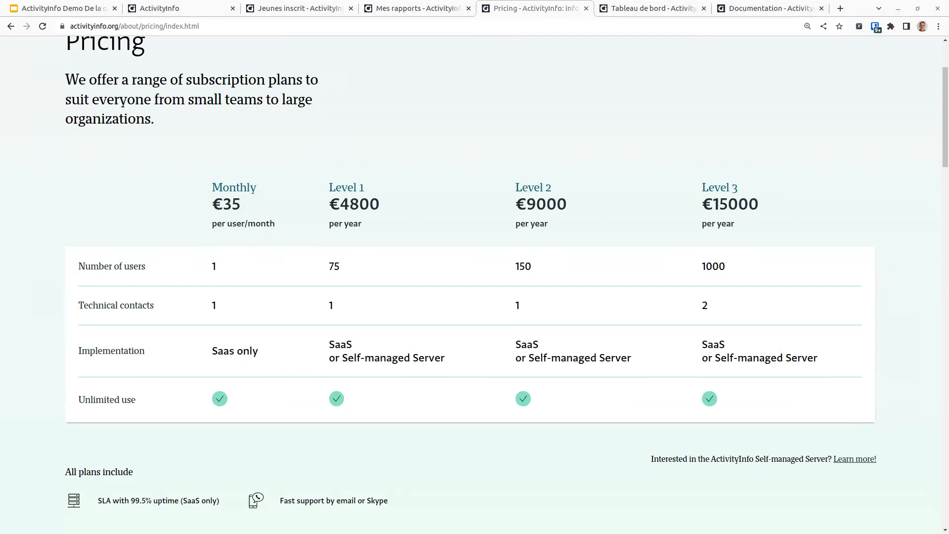
{"action": "right_click", "coordinate": [604, 135]}
{"action": "left_click", "coordinate": [618, 140]}
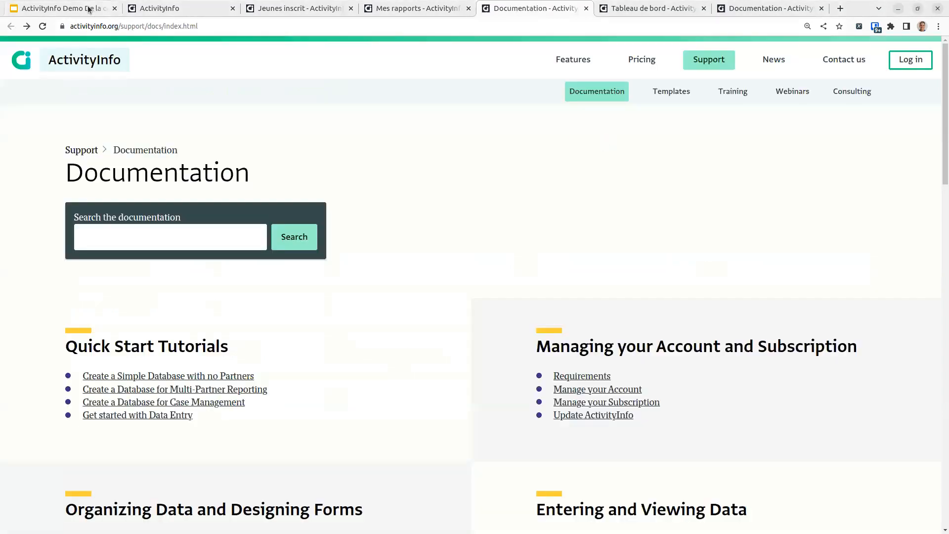
Step: Navigate to Demo ActivityInfo Bukavu > Activites > Construction point d'eau and show its export options
{"action": "left_click", "coordinate": [142, 10]}
{"action": "left_click", "coordinate": [304, 9]}
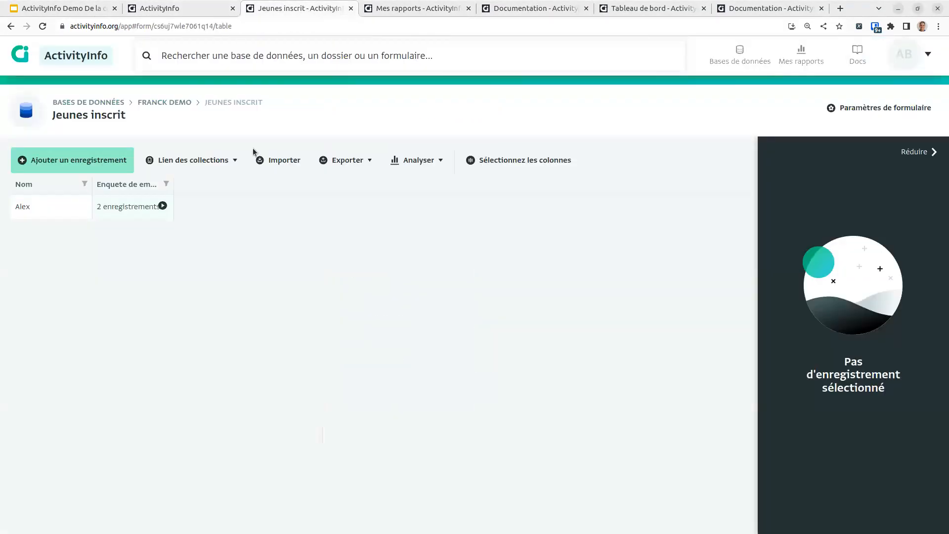
{"action": "left_click", "coordinate": [168, 104]}
{"action": "left_click", "coordinate": [292, 102]}
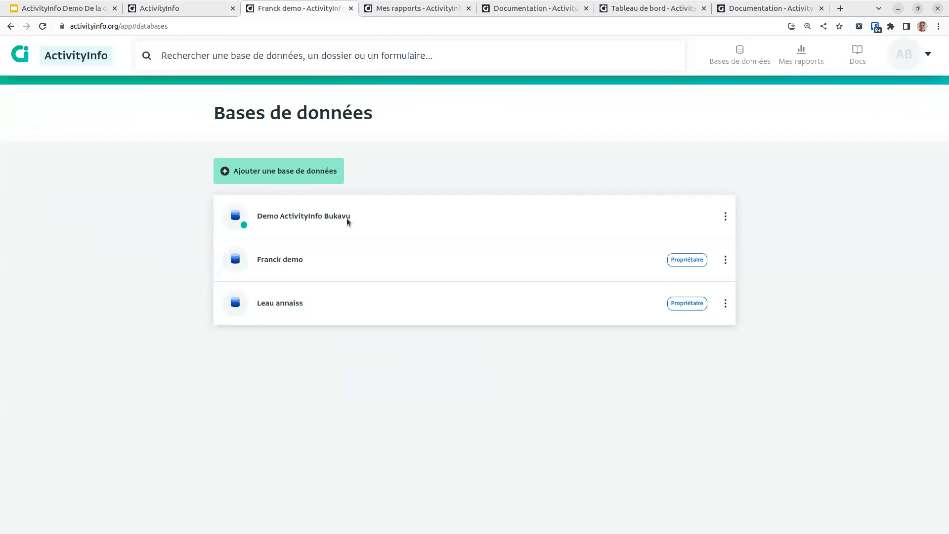
{"action": "left_click", "coordinate": [363, 223]}
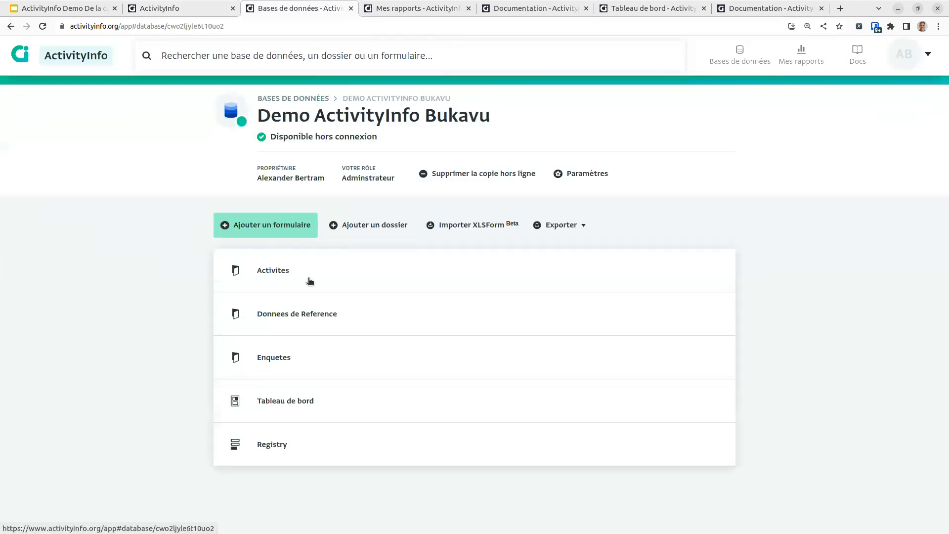
{"action": "left_click", "coordinate": [346, 268]}
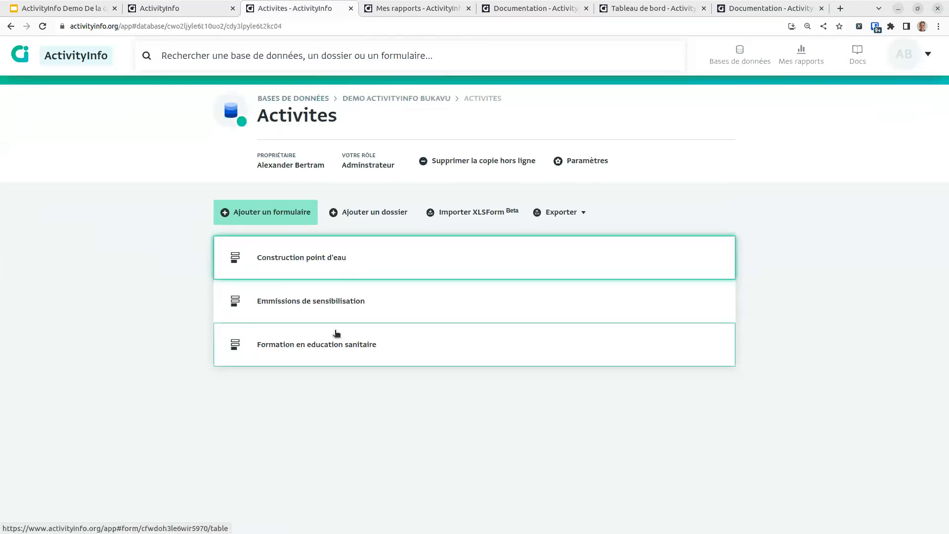
{"action": "left_click", "coordinate": [345, 251]}
{"action": "left_click", "coordinate": [346, 160]}
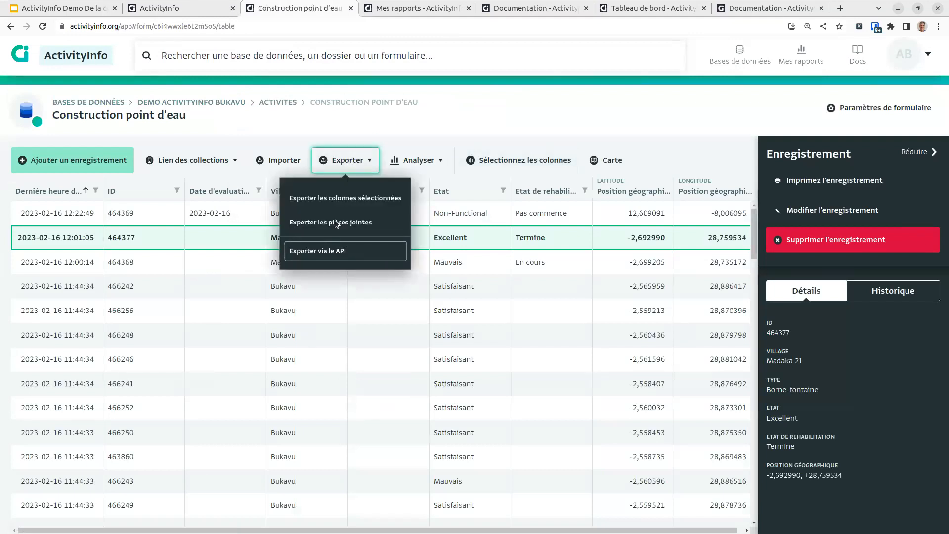
Step: Copy the API link requesting all fields as JSON to the clipboard, then close the export options
{"action": "left_click", "coordinate": [334, 251]}
{"action": "left_click", "coordinate": [306, 222]}
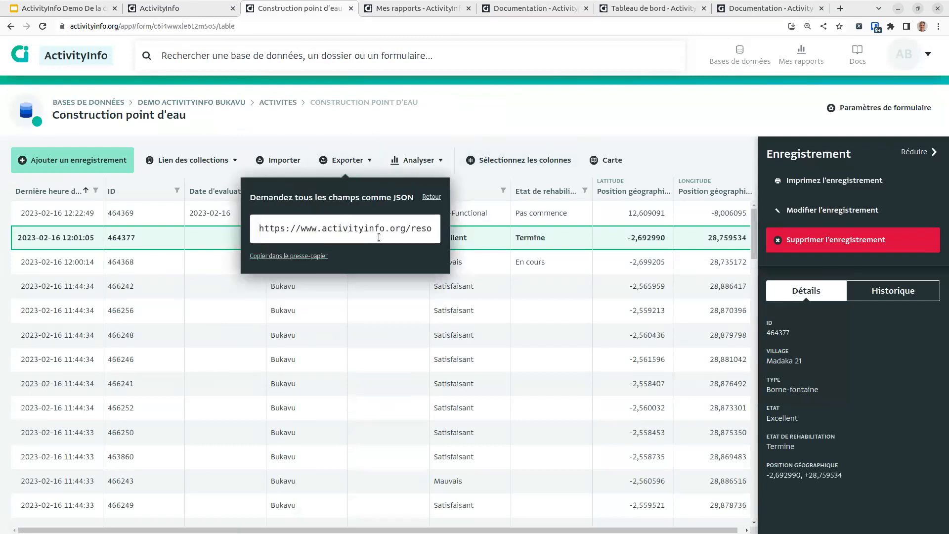
{"action": "left_click", "coordinate": [288, 256]}
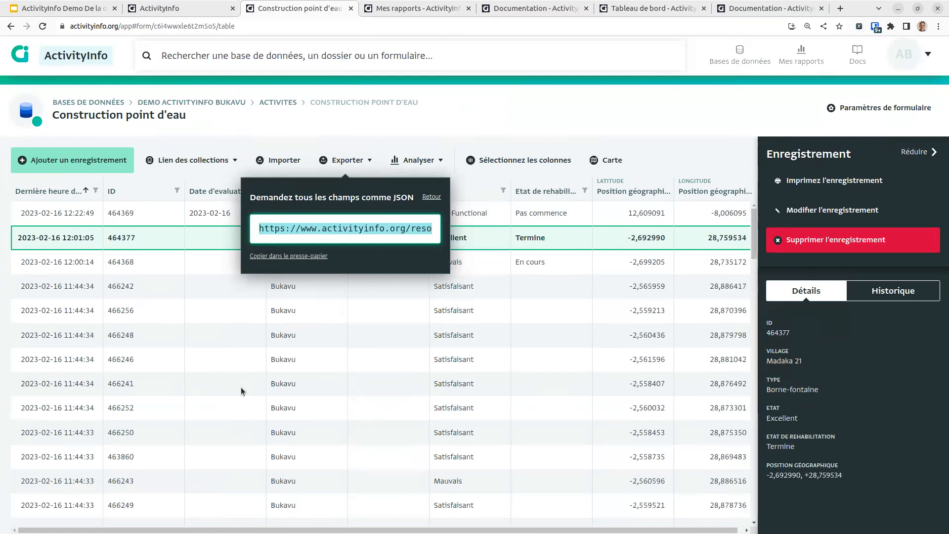
{"action": "left_click", "coordinate": [431, 197]}
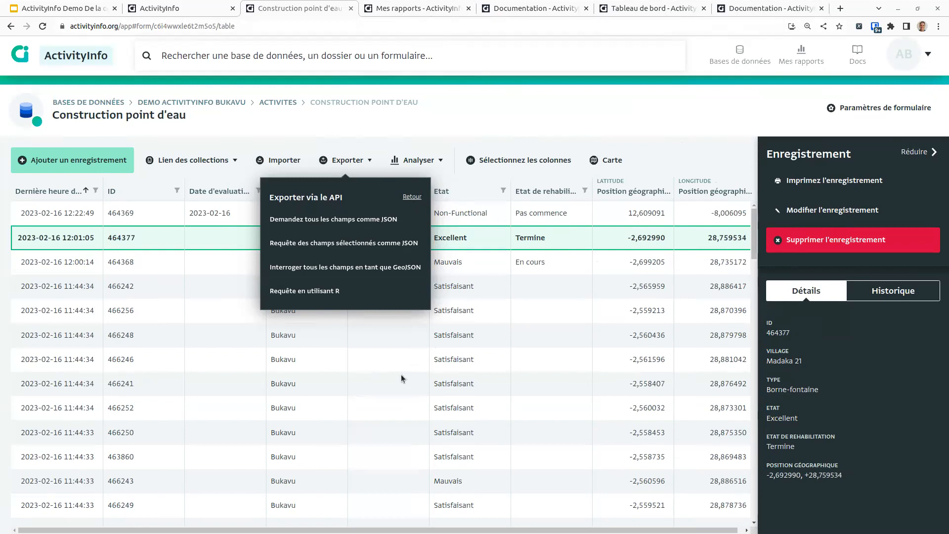
{"action": "left_click", "coordinate": [431, 118]}
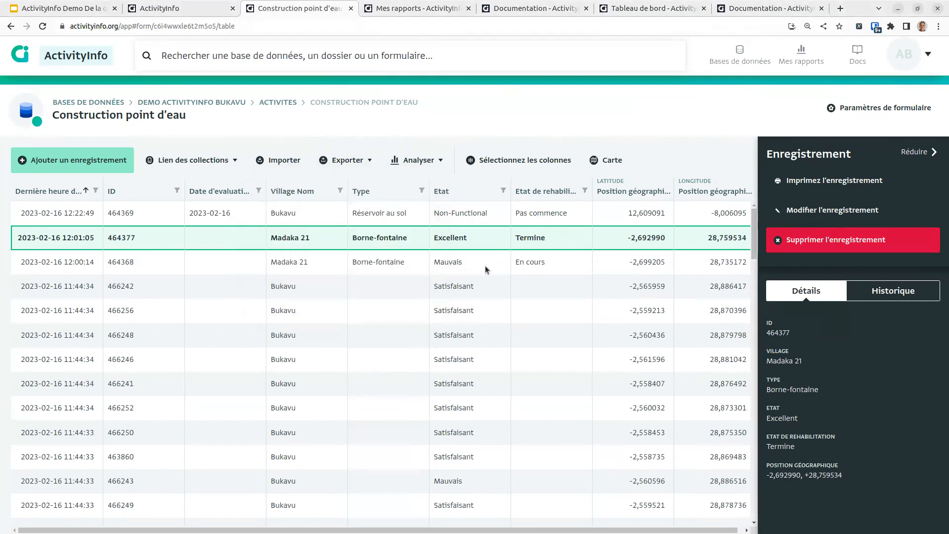
Step: Show the details of record 464368 in the side panel
{"action": "left_click", "coordinate": [473, 271]}
{"action": "left_click", "coordinate": [496, 244]}
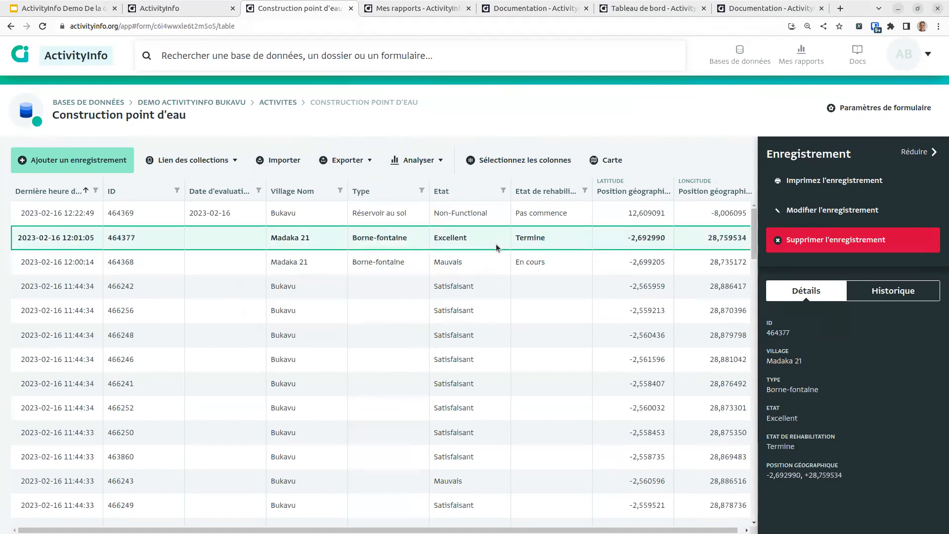
{"action": "left_click", "coordinate": [479, 263]}
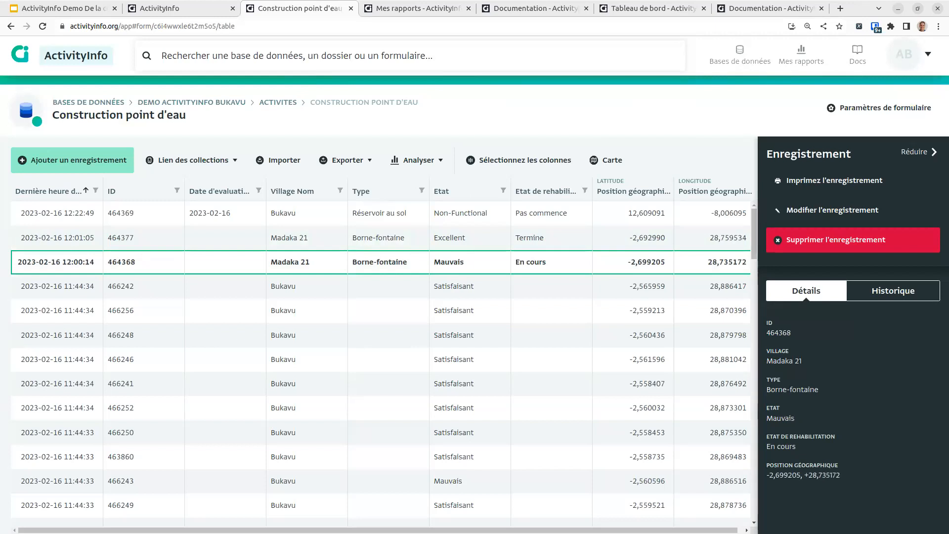